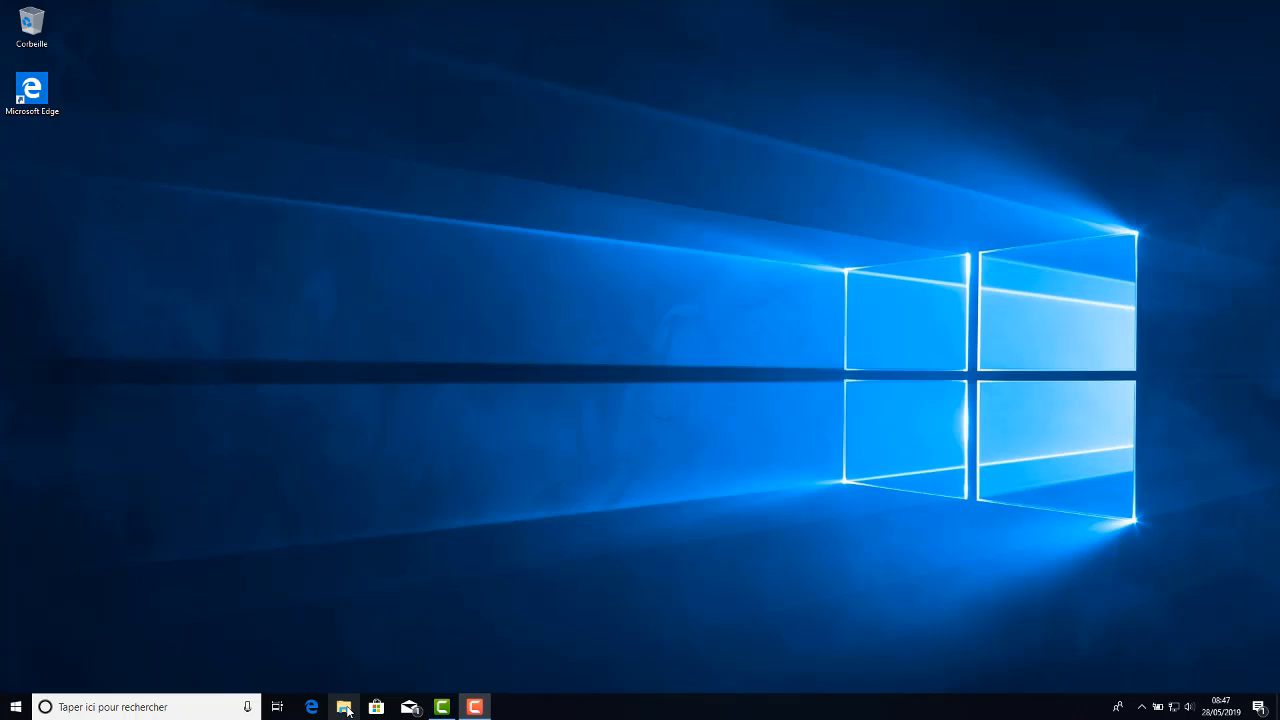
# Open a File Explorer window and look through its navigation pane
pyautogui.click(344, 707)
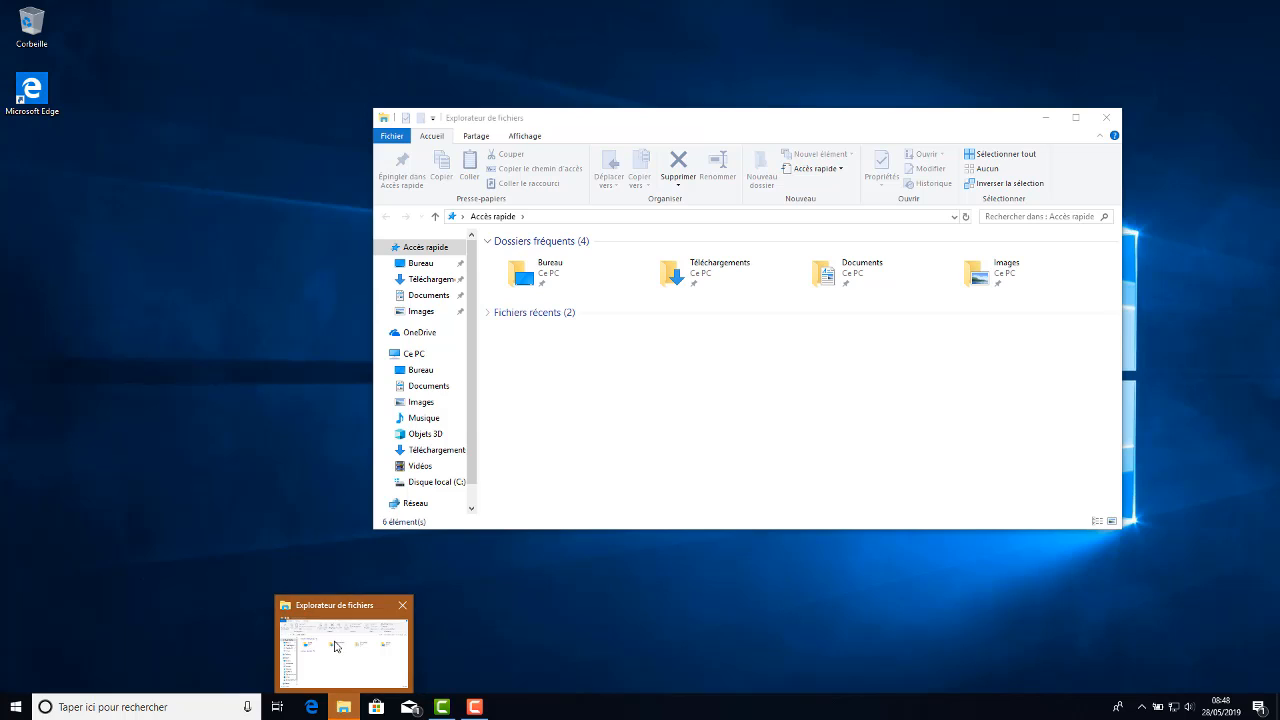
pyautogui.click(344, 650)
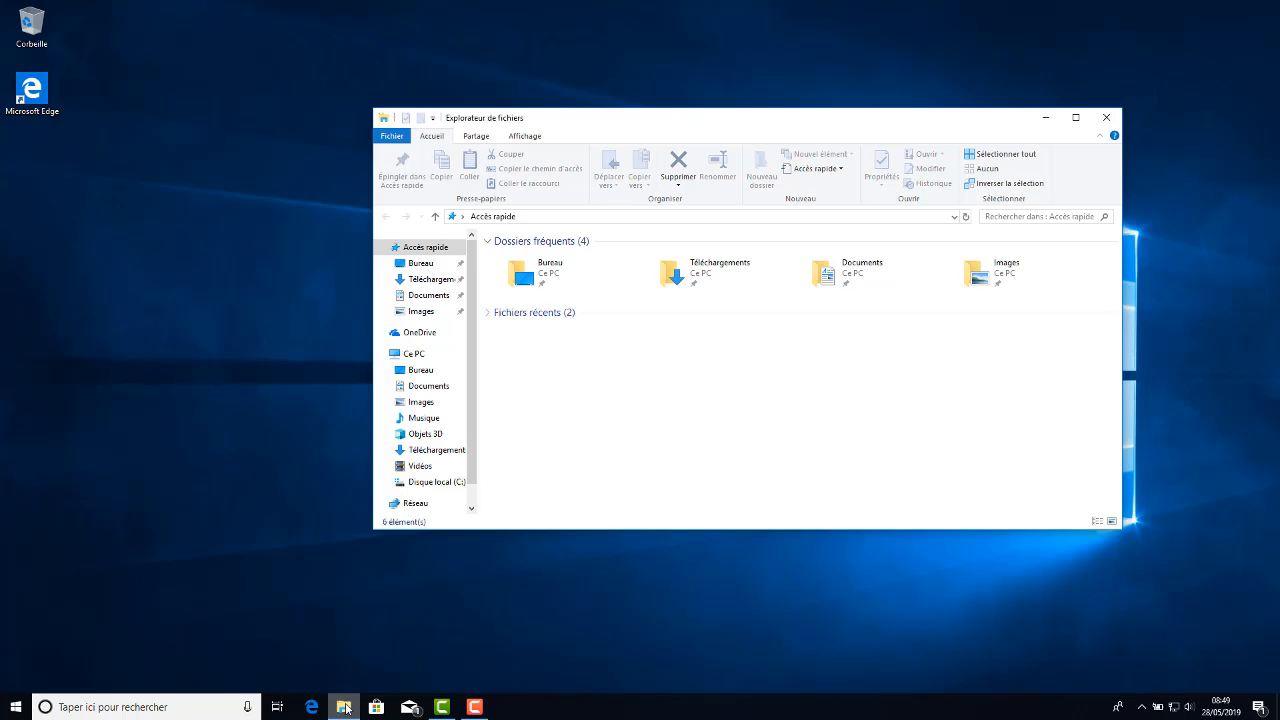
pyautogui.moveTo(346, 708)
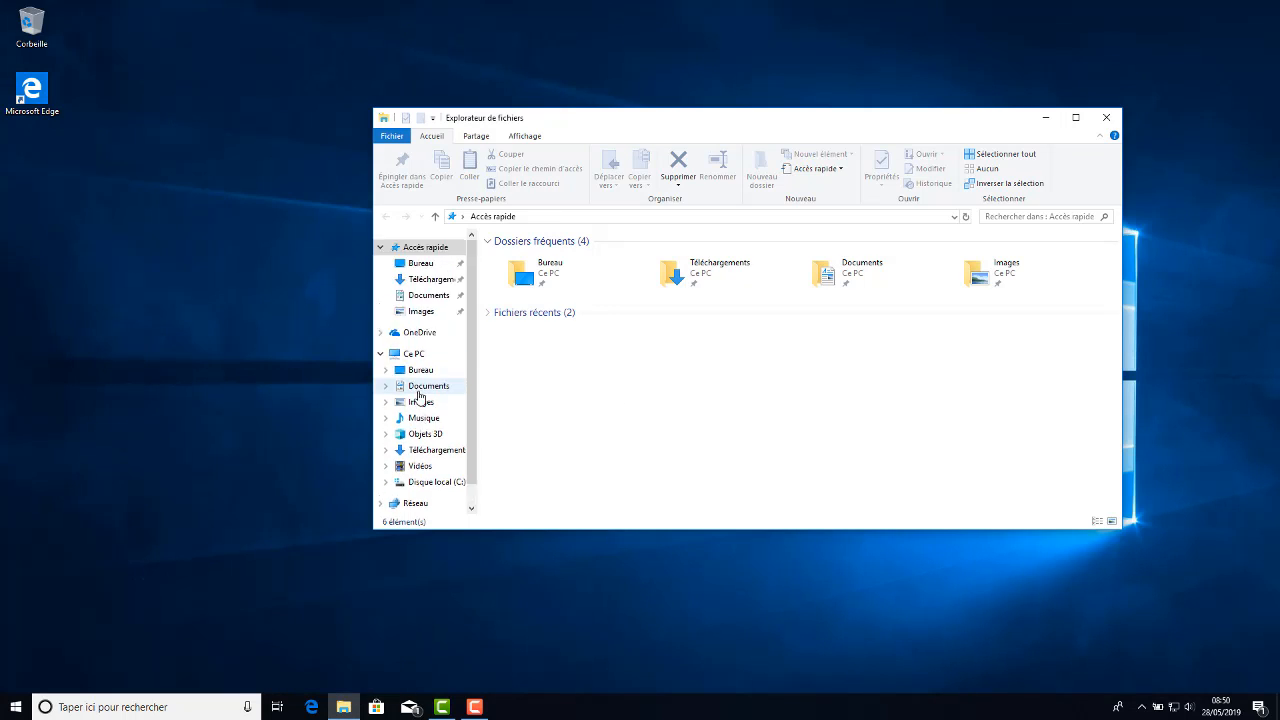
pyautogui.scroll(-1, 420, 397)
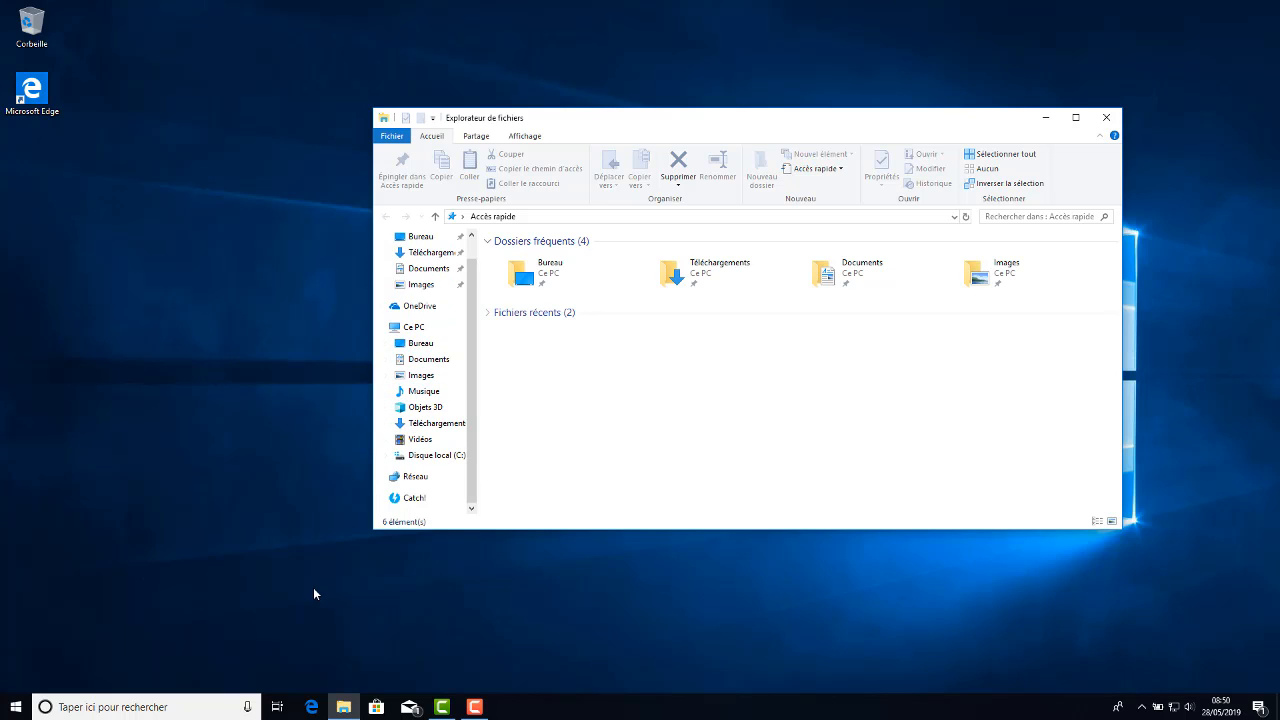
# Open a second File Explorer window and move the two windows apart so that both can be seen
pyautogui.click(351, 707)
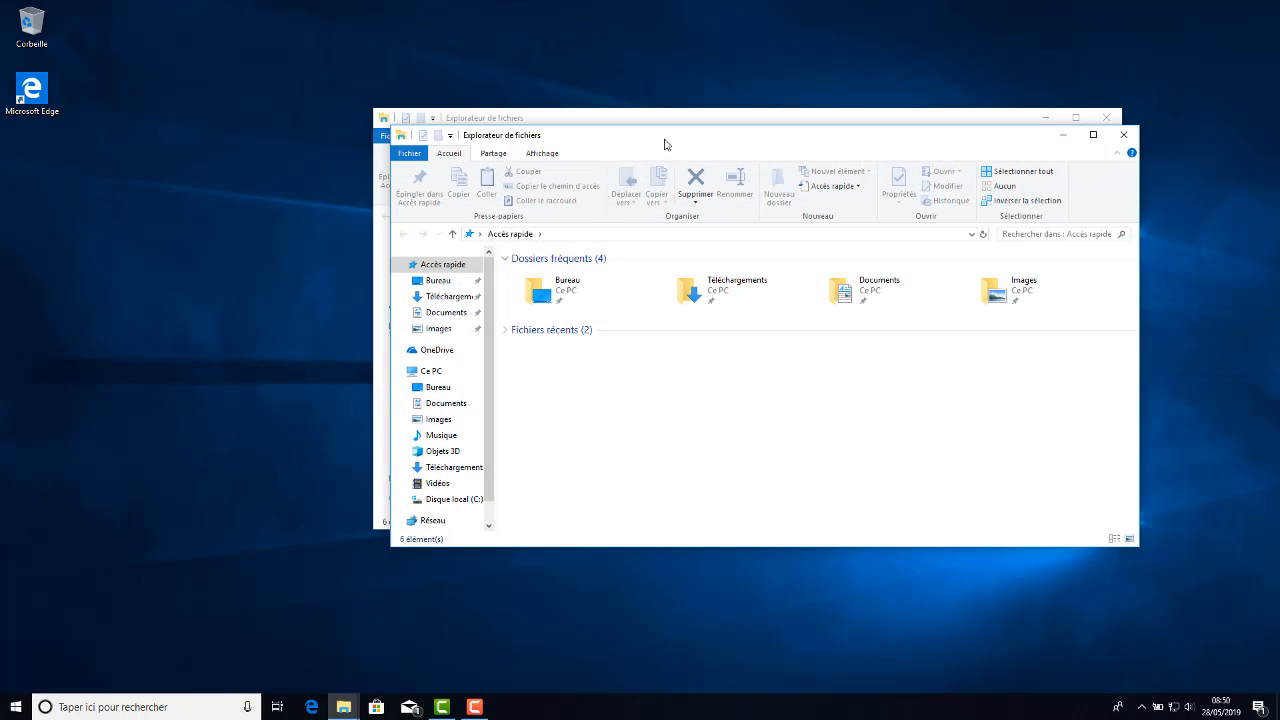
pyautogui.moveTo(666, 140); pyautogui.dragTo(728, 181)
pyautogui.moveTo(728, 134); pyautogui.dragTo(440, 120)
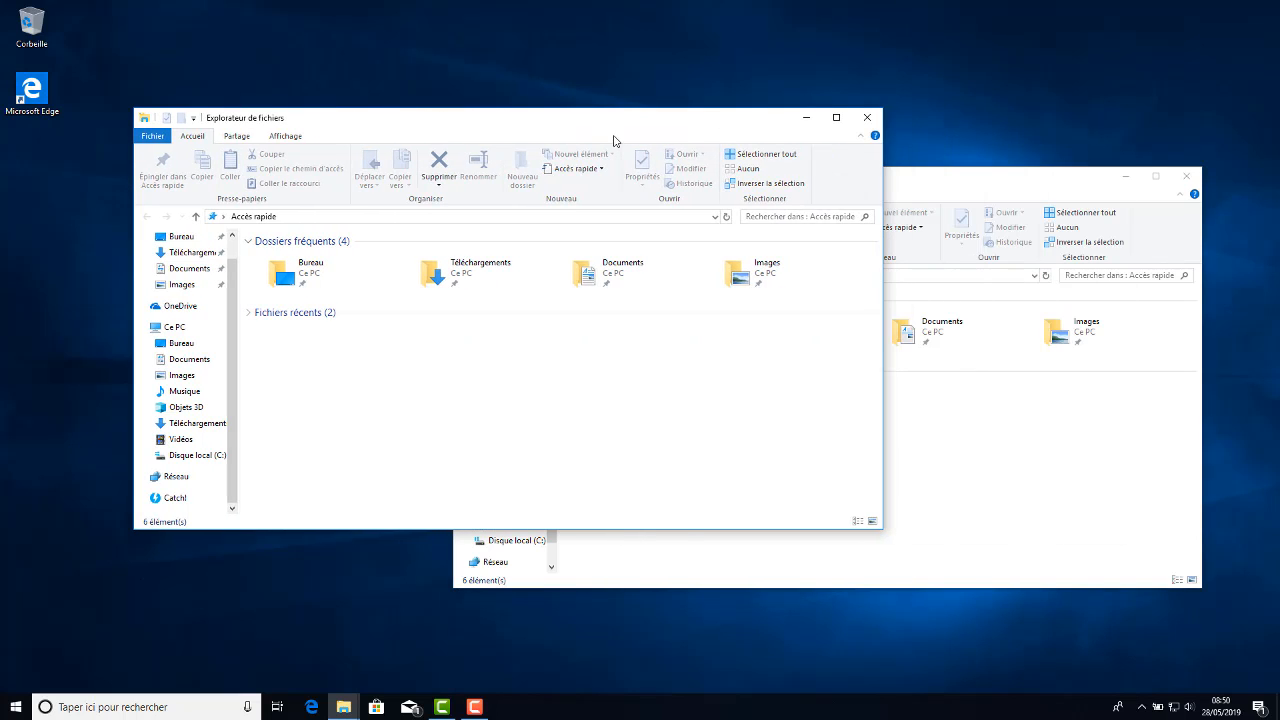
pyautogui.moveTo(930, 172); pyautogui.dragTo(958, 119)
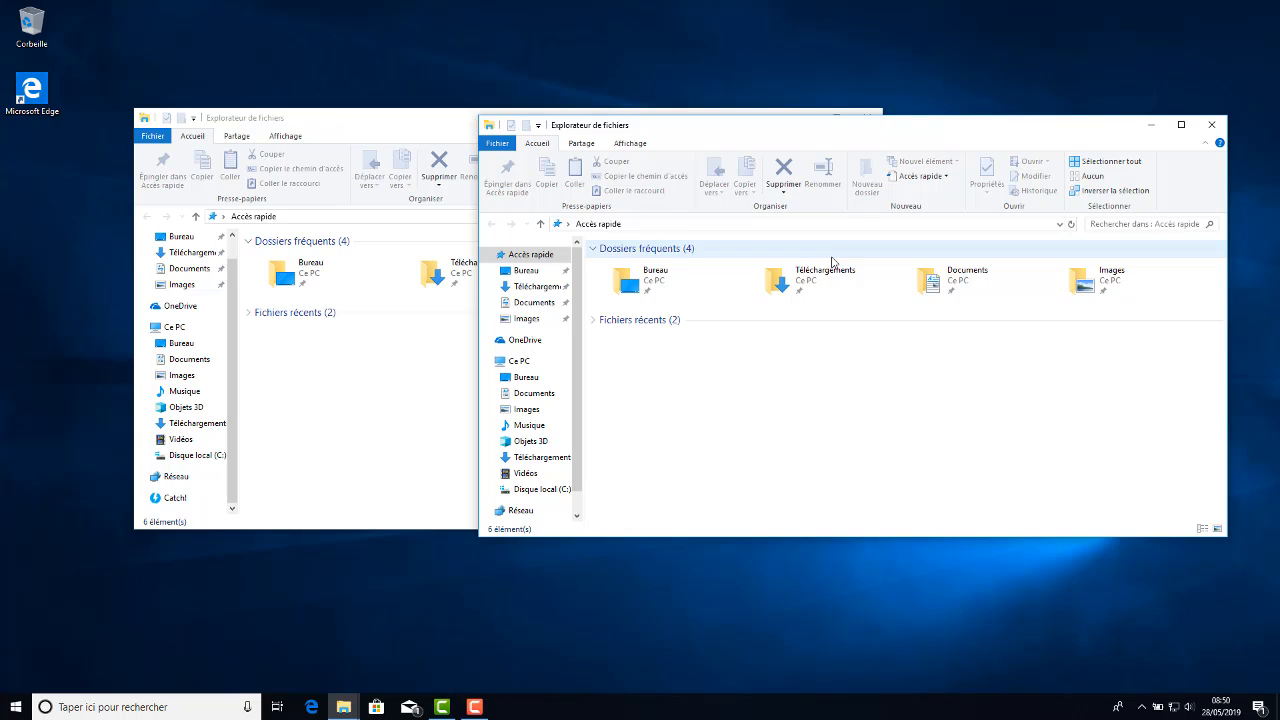
# Open two additional File Explorer windows
pyautogui.press('super')
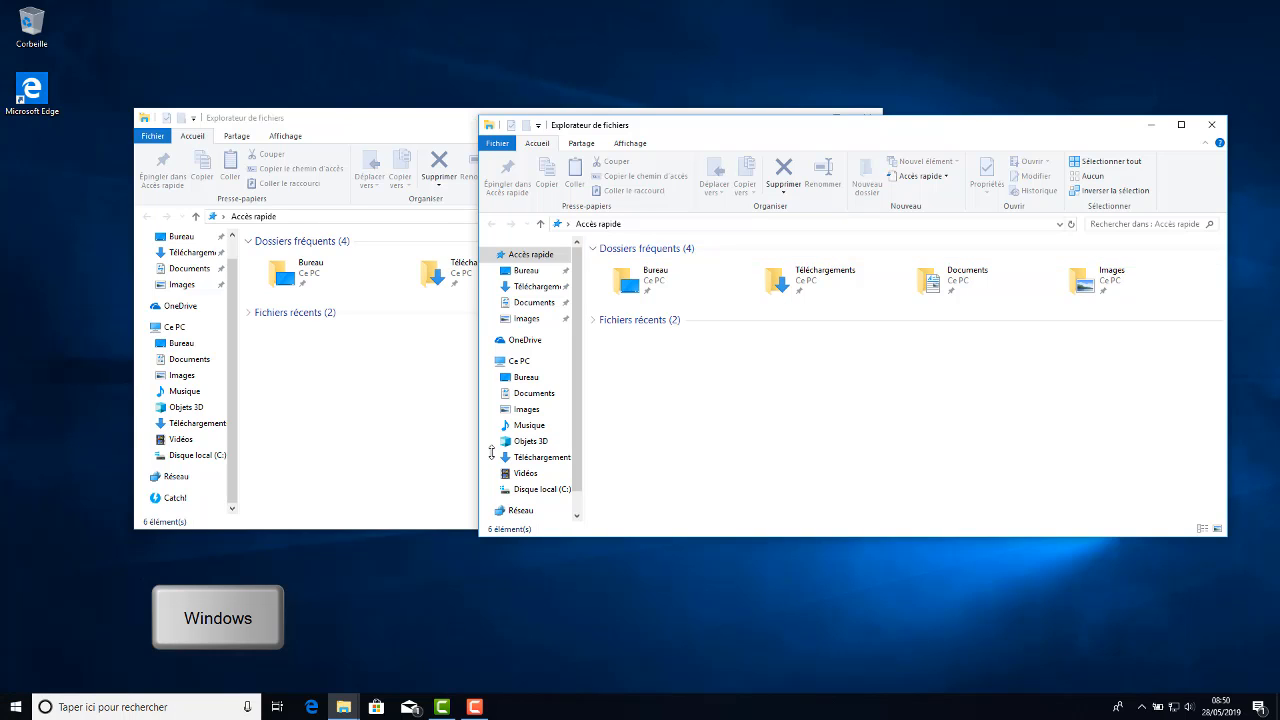
pyautogui.press('super+e')
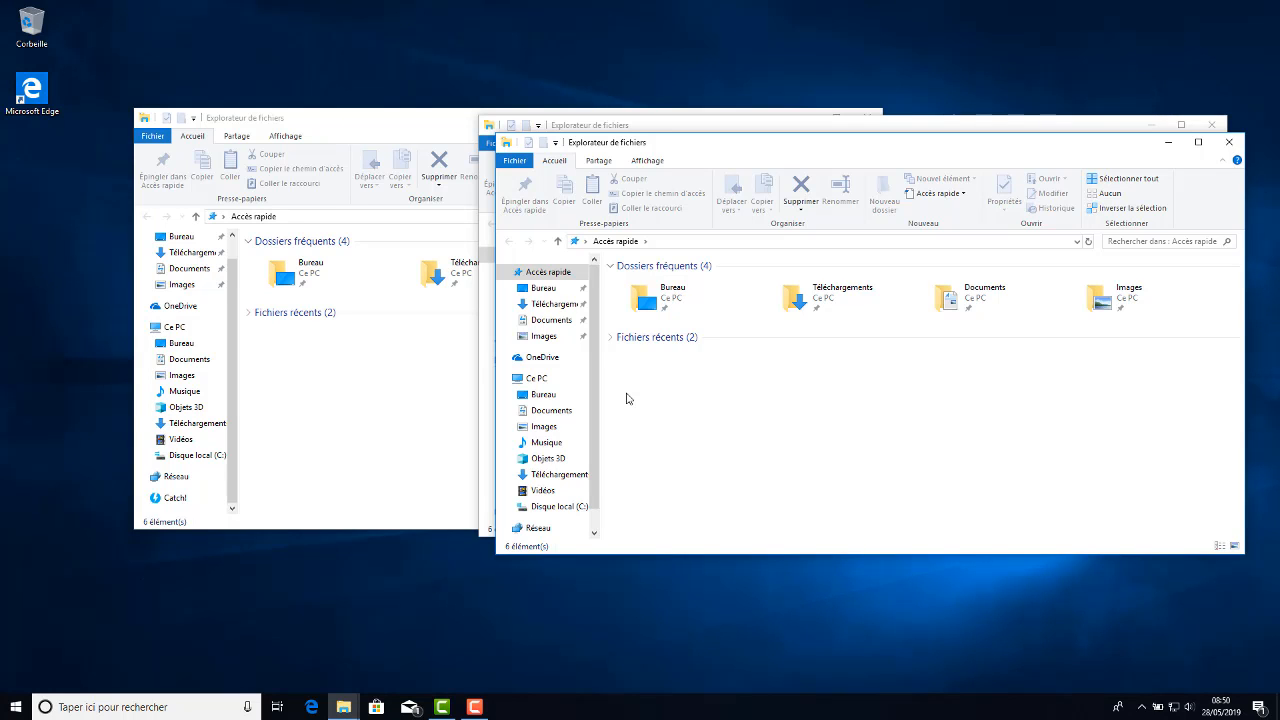
pyautogui.press('super+e')
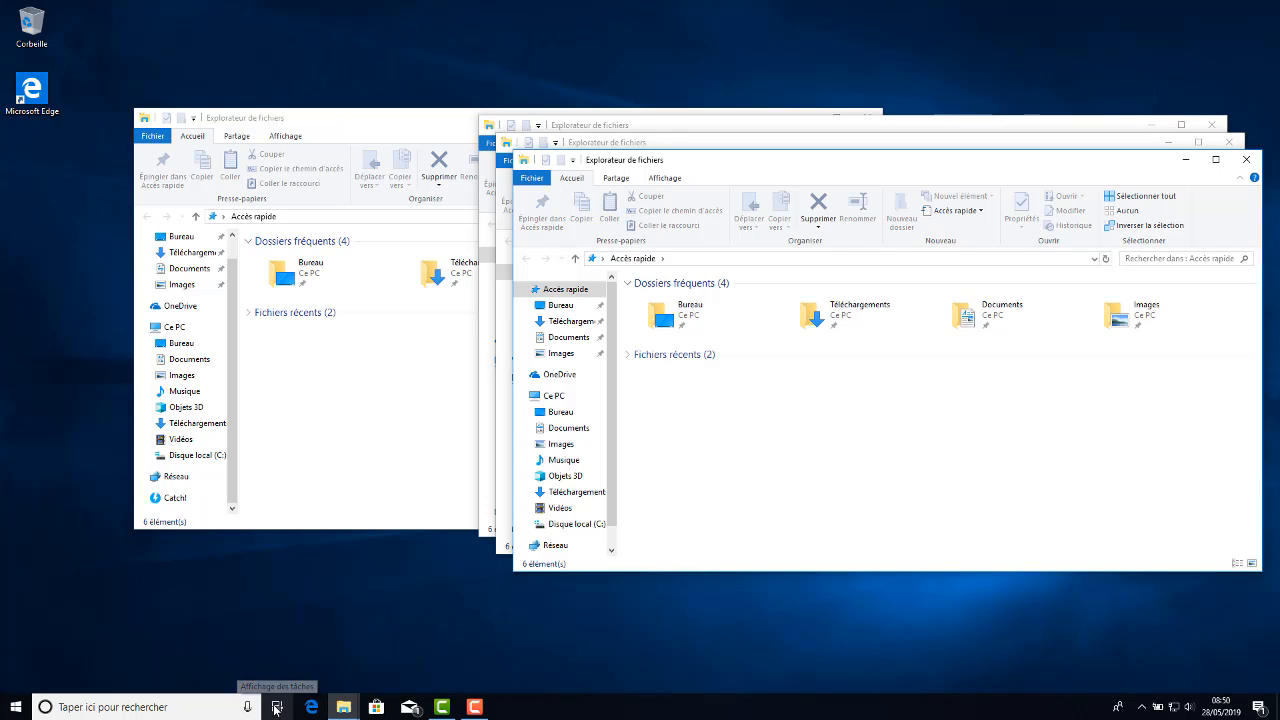
# Show the Images folder in the front window and create a new folder in it named "Image internet"
pyautogui.click(558, 356)
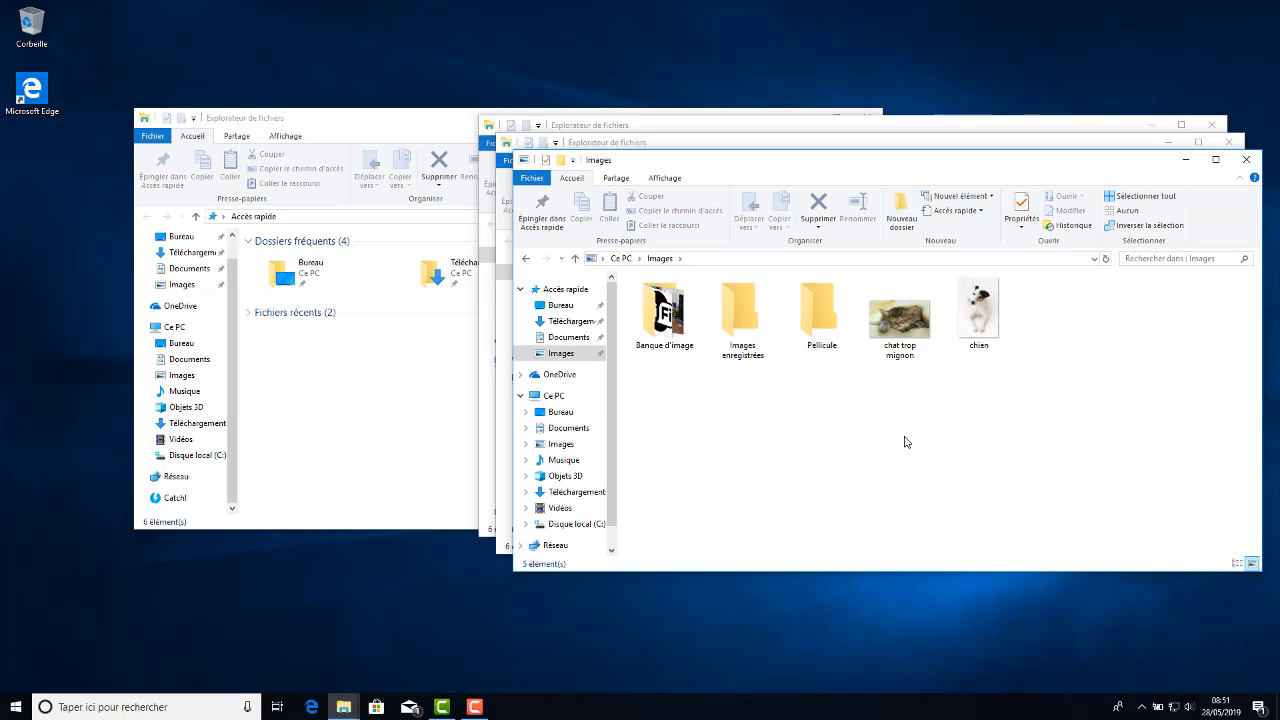
pyautogui.click(900, 217)
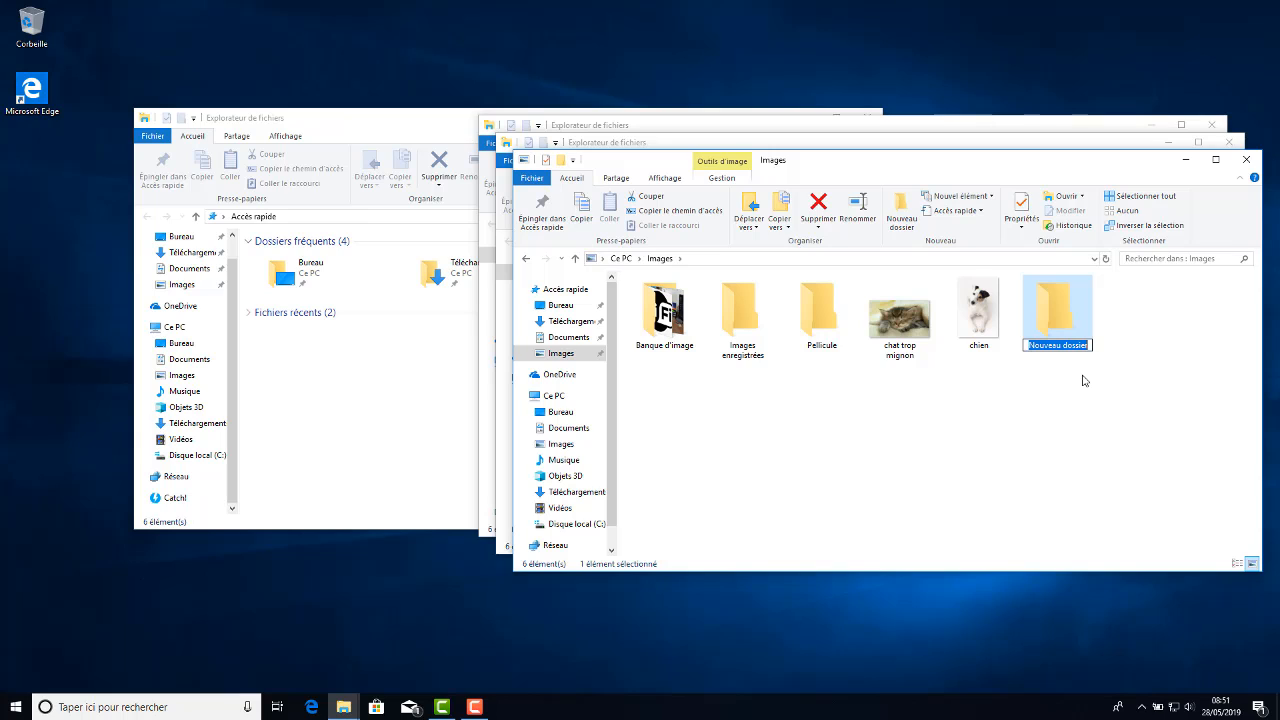
pyautogui.write('Fond')
pyautogui.press('BackSpace')
pyautogui.press('BackSpace')
pyautogui.press('BackSpace')
pyautogui.press('BackSpace')
pyautogui.press('BackSpace')
pyautogui.write('Image internet')
pyautogui.press('Return')
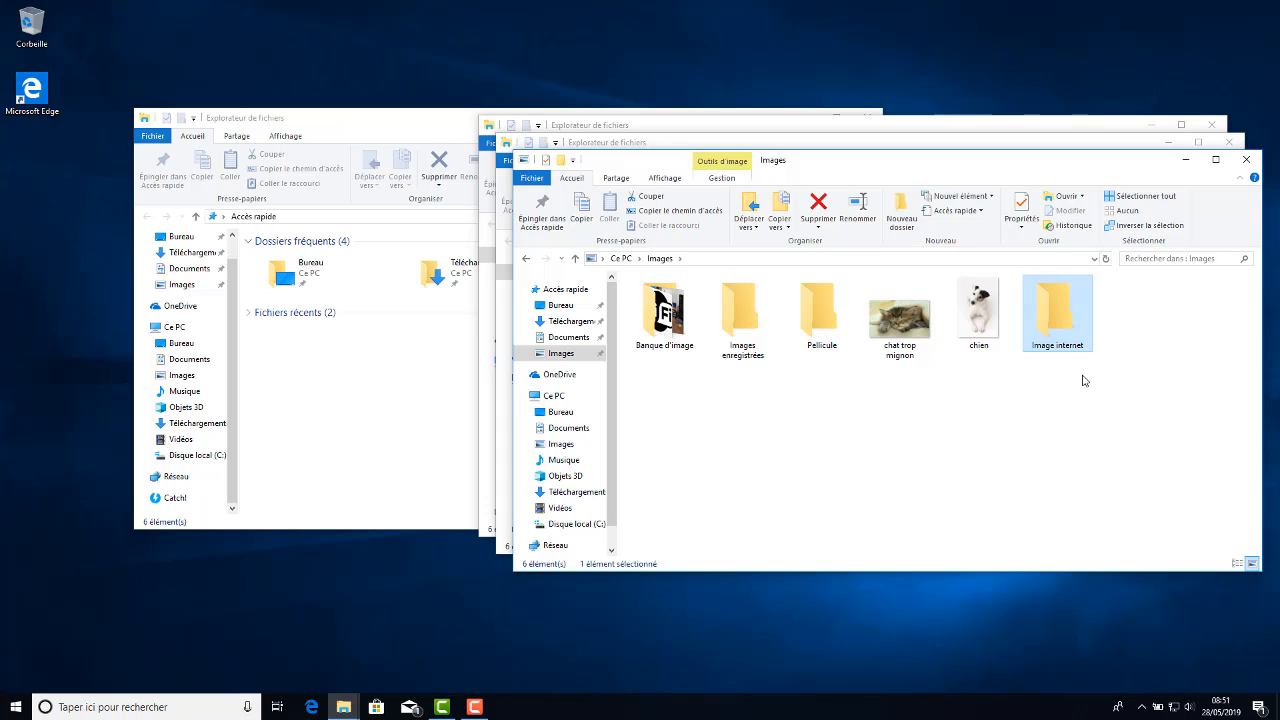
pyautogui.rightClick(1051, 309)
pyautogui.click(1040, 630)
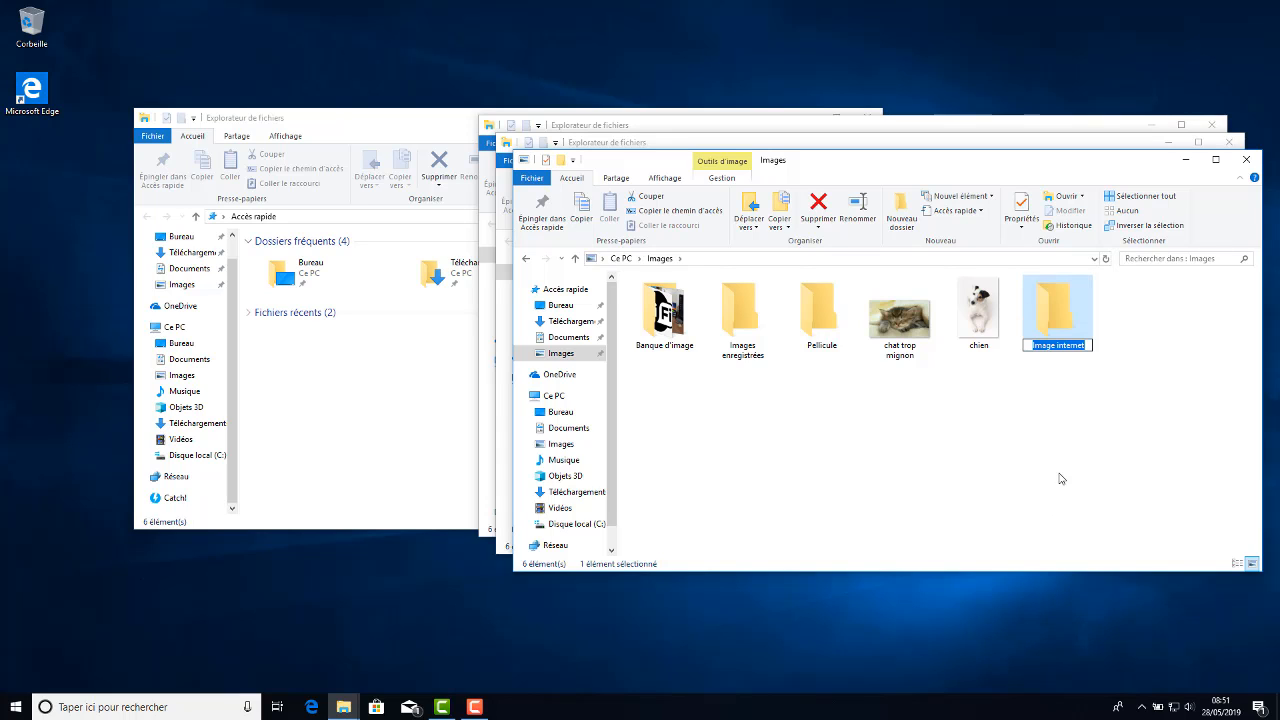
pyautogui.click(1127, 378)
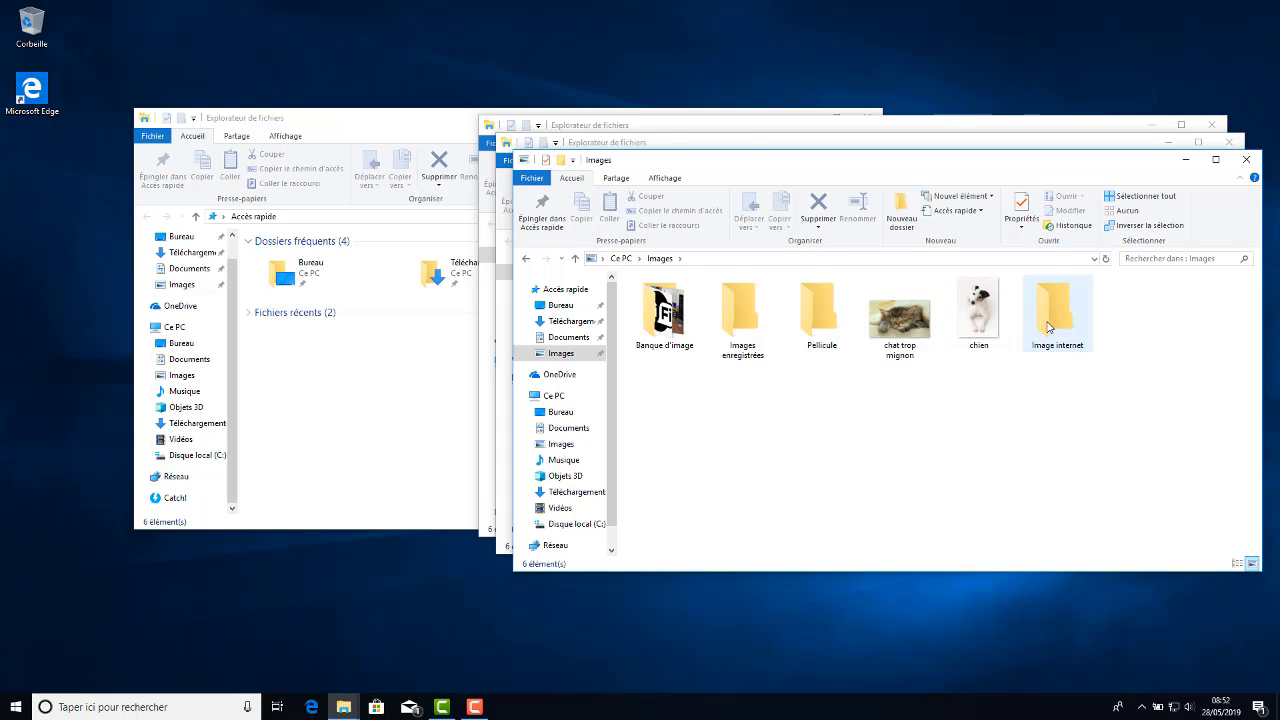
# Open the Image internet folder, and show the Images folder in the Explorer window behind it
pyautogui.moveTo(919, 317)
pyautogui.doubleClick(1058, 323)
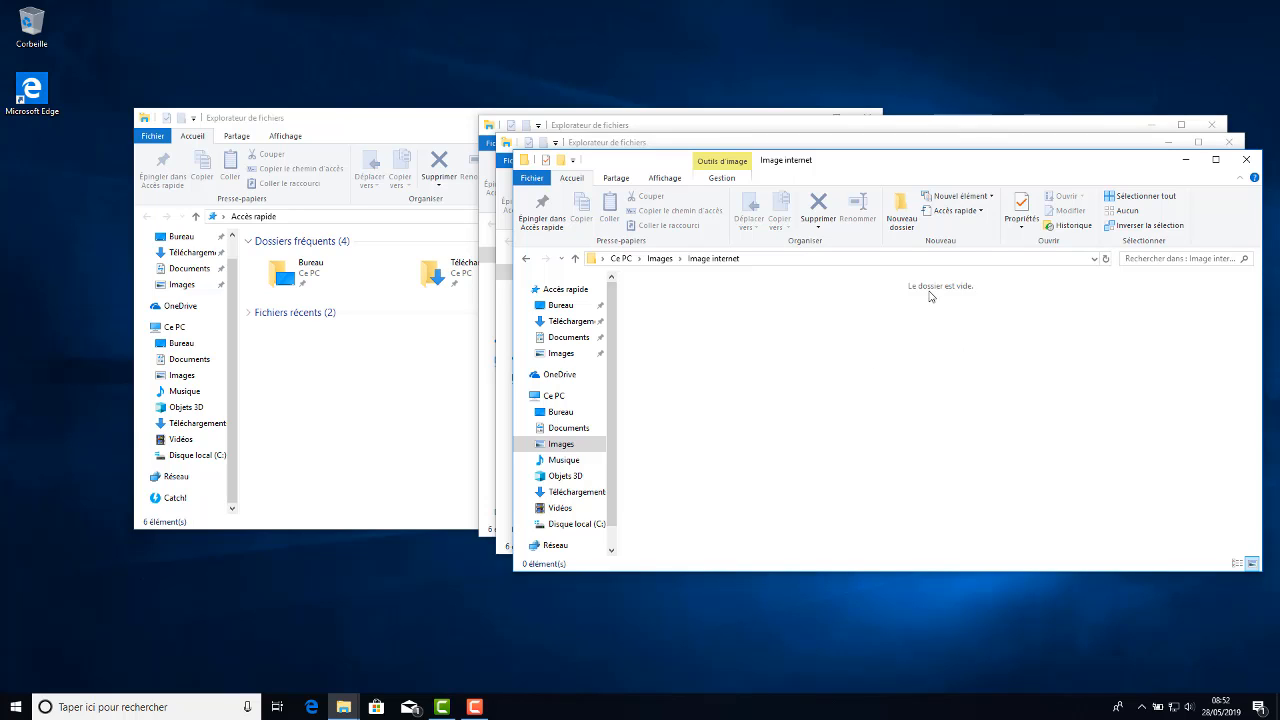
pyautogui.click(893, 147)
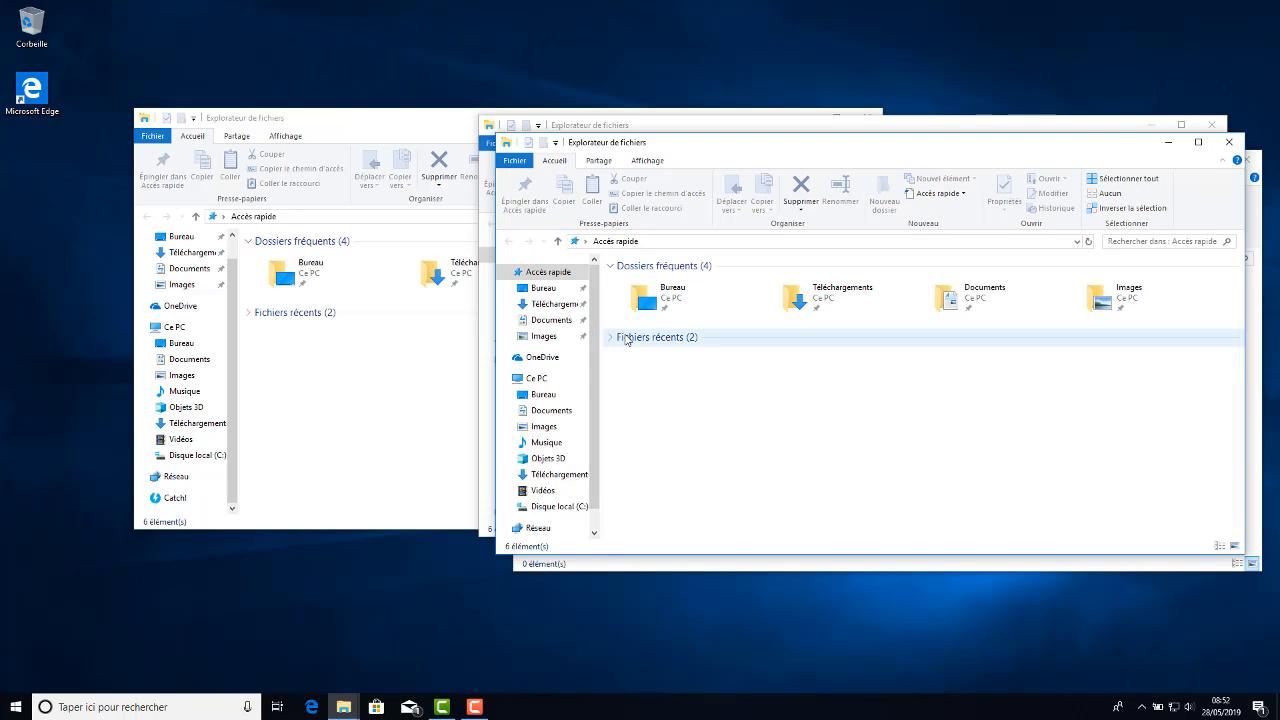
pyautogui.click(541, 338)
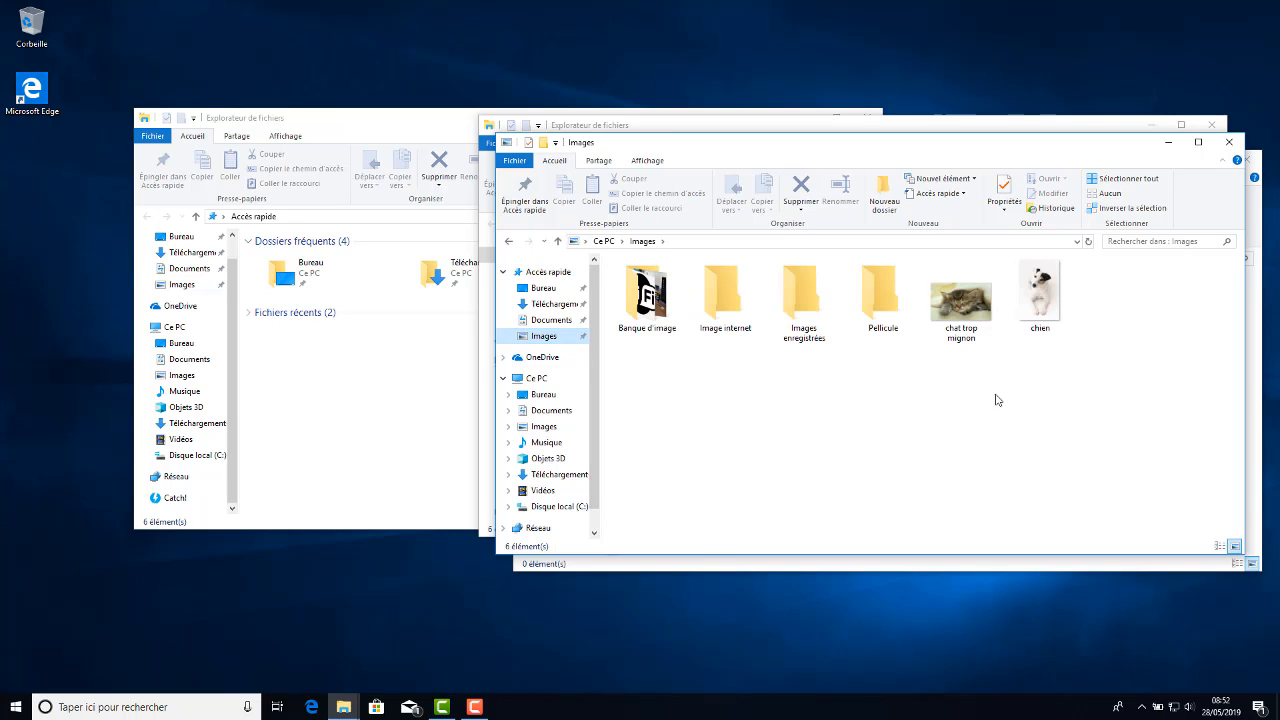
# Move the Images window to the desktop's left edge and narrow it slightly so it overlaps the Image internet window less
pyautogui.moveTo(975, 150); pyautogui.dragTo(712, 148)
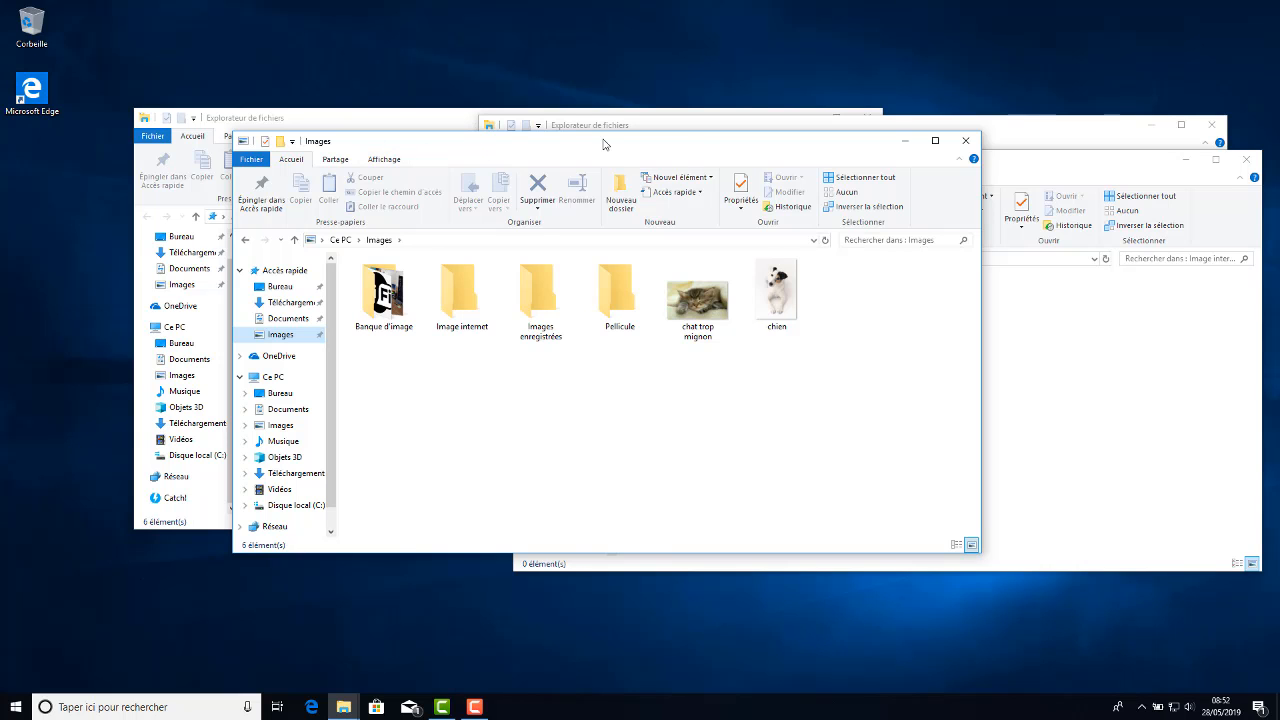
pyautogui.moveTo(603, 145); pyautogui.dragTo(362, 132)
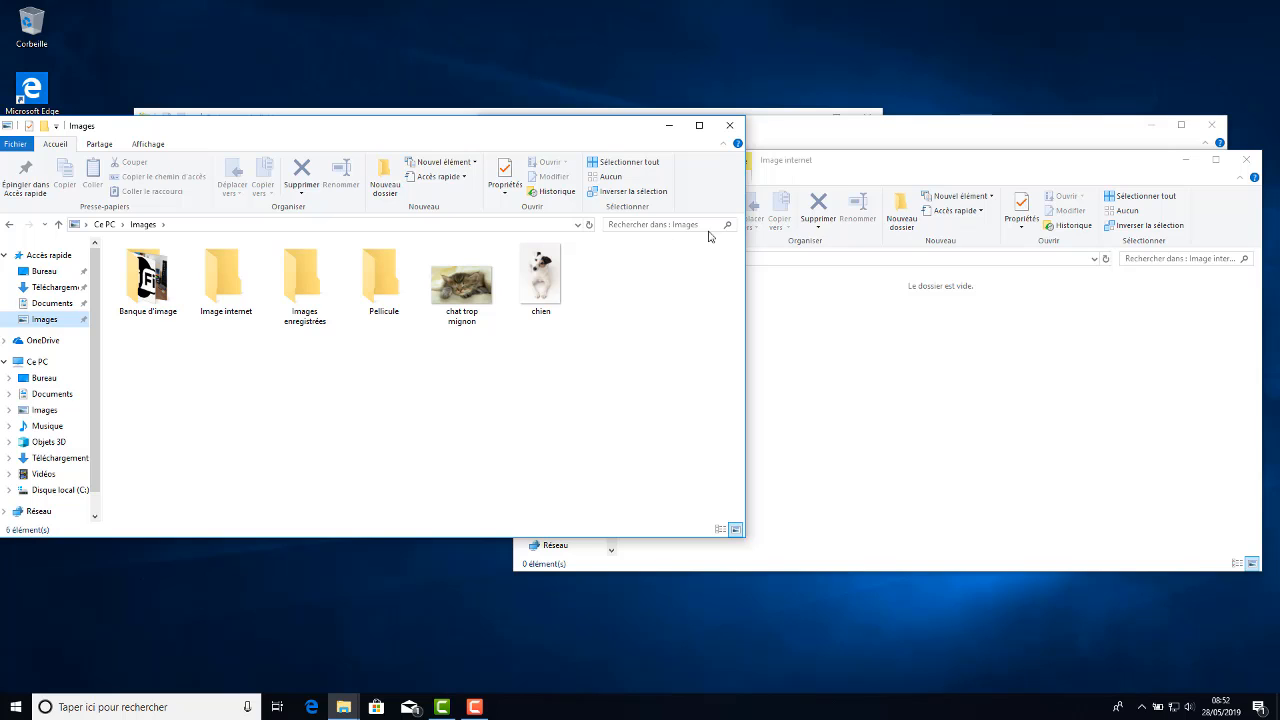
pyautogui.click(875, 172)
pyautogui.click(491, 134)
pyautogui.click(900, 174)
pyautogui.click(566, 132)
pyautogui.moveTo(747, 301); pyautogui.dragTo(1134, 358)
pyautogui.moveTo(1040, 358); pyautogui.dragTo(730, 417)
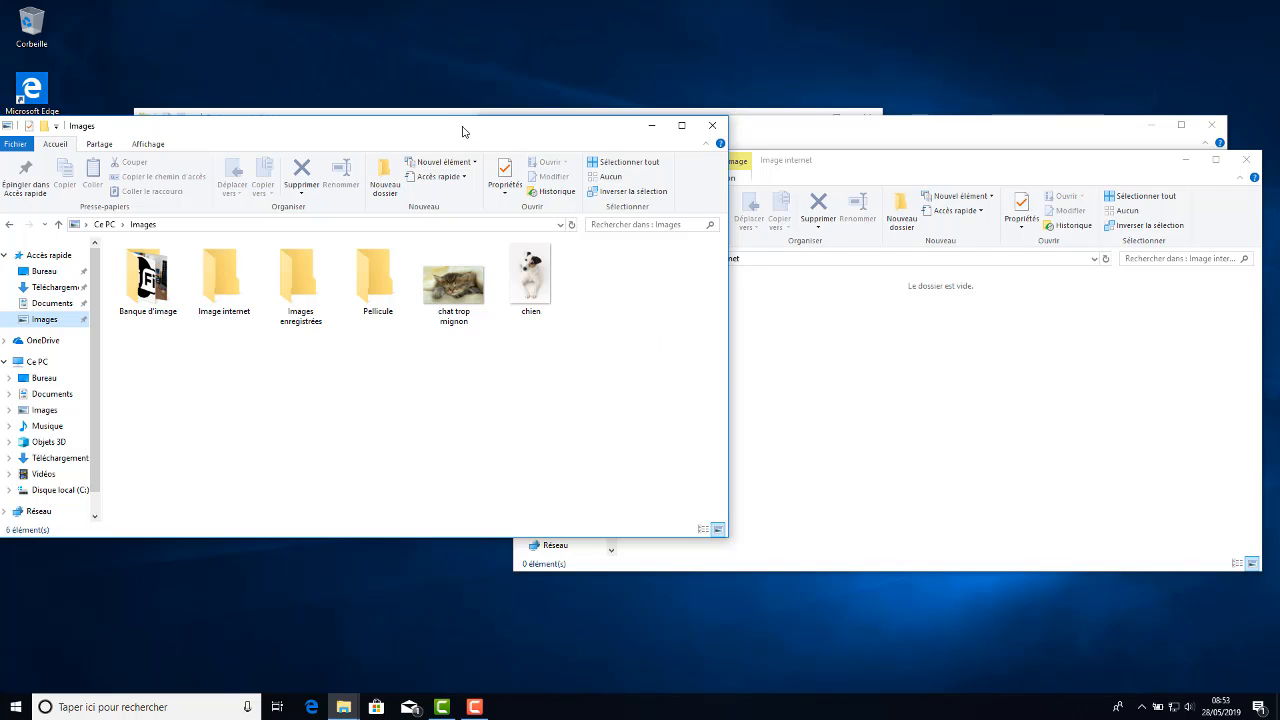
# Snap the Images window to the left half of the desktop and the Image internet window to the right half
pyautogui.moveTo(463, 131); pyautogui.dragTo(2, 238)
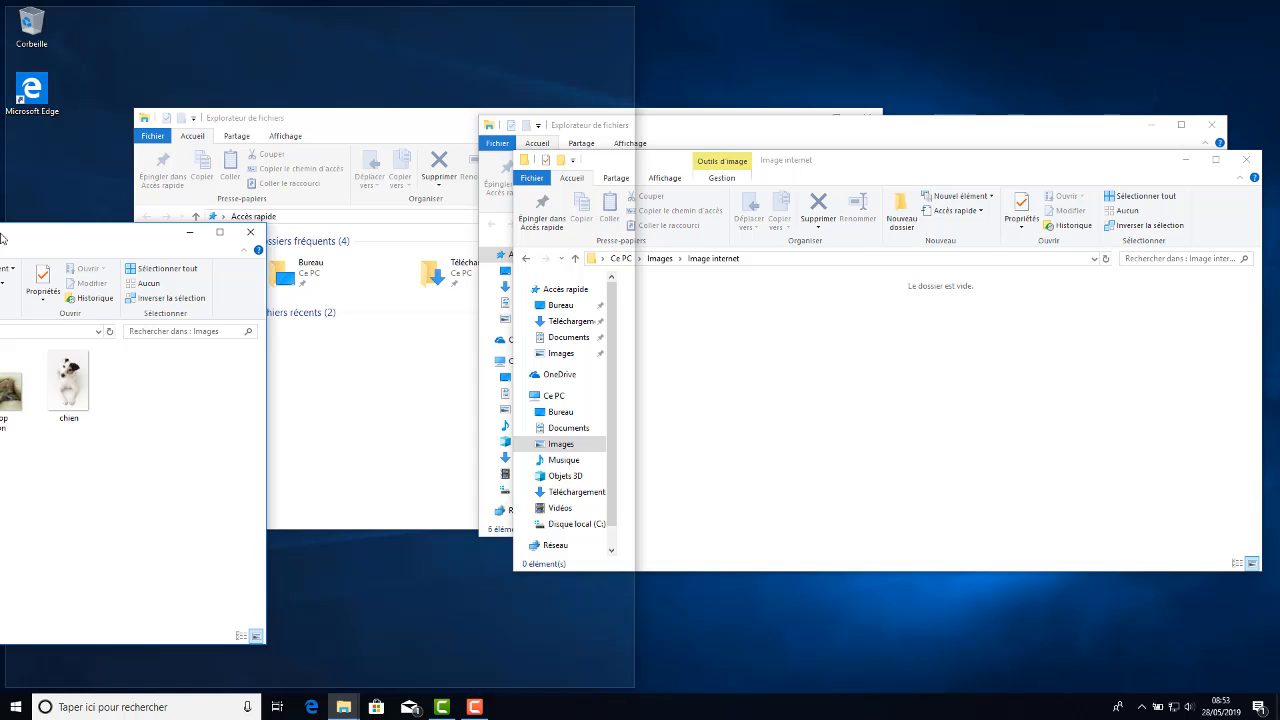
pyautogui.moveTo(2, 237); pyautogui.dragTo(2, 238)
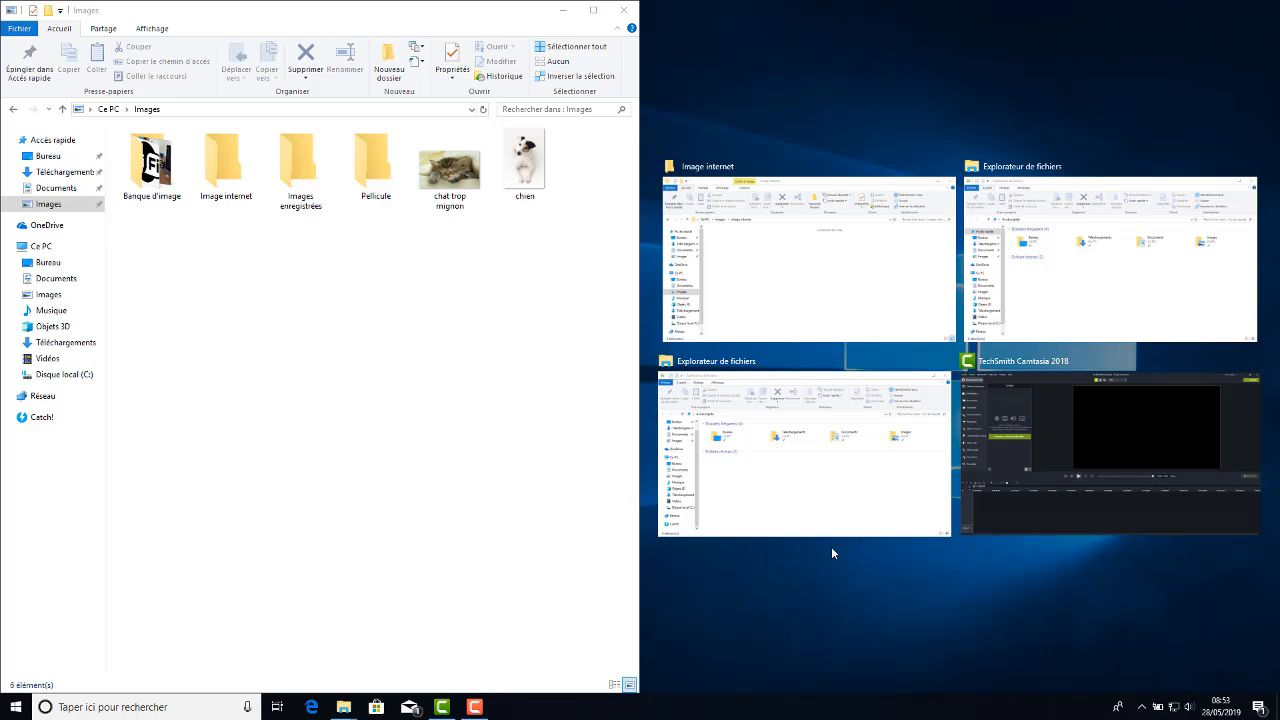
pyautogui.click(777, 277)
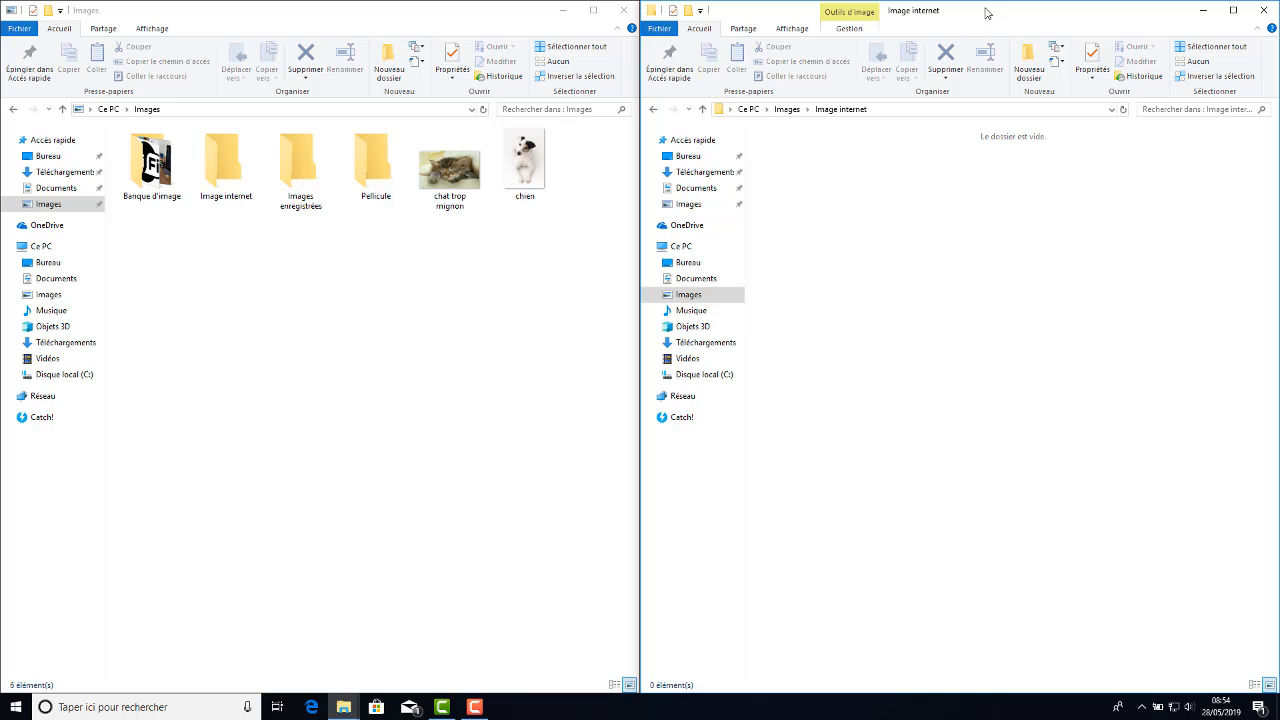
# Release the Image internet and Images windows from their snapped halves back to floating windows
pyautogui.moveTo(985, 12); pyautogui.dragTo(889, 113)
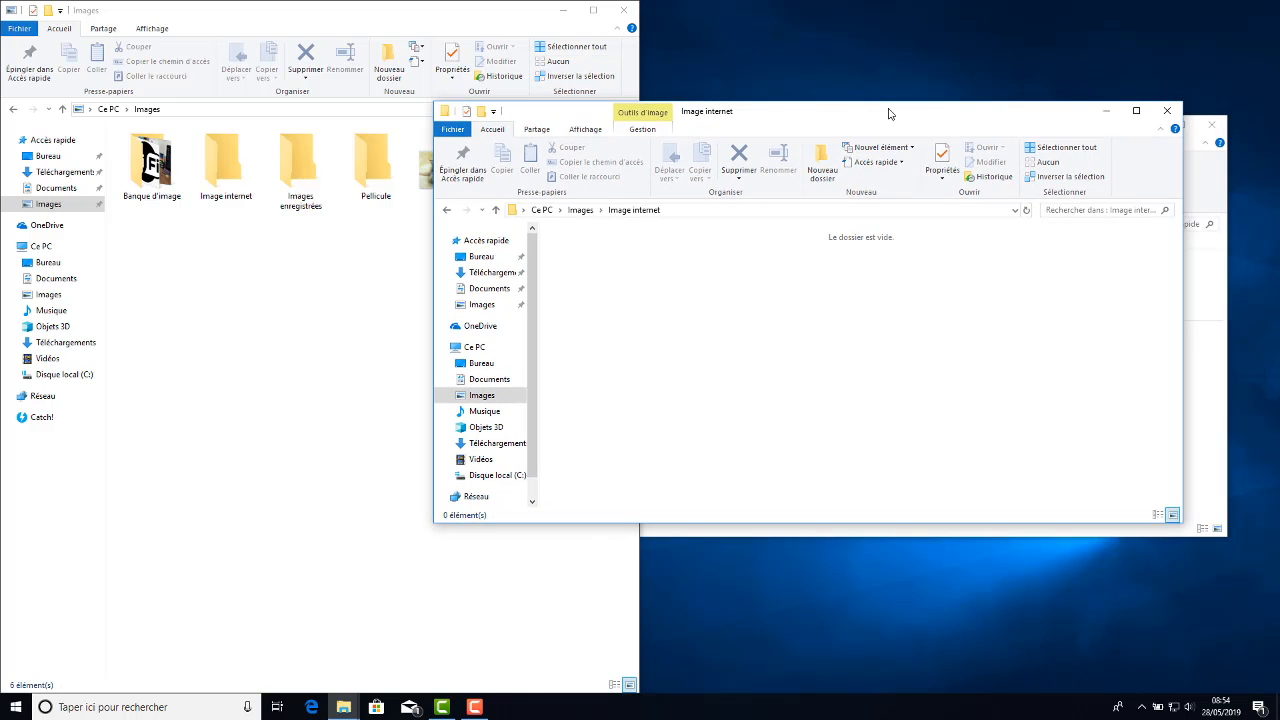
pyautogui.click(498, 62)
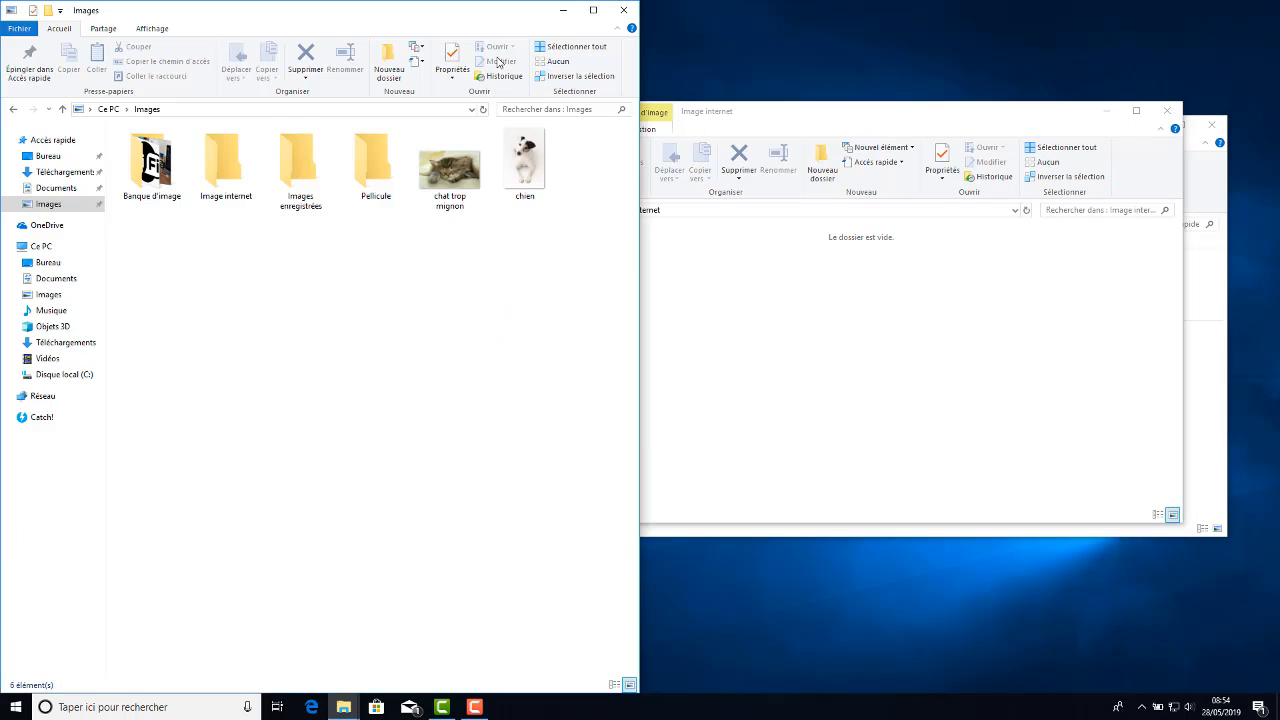
pyautogui.moveTo(498, 10); pyautogui.dragTo(680, 120)
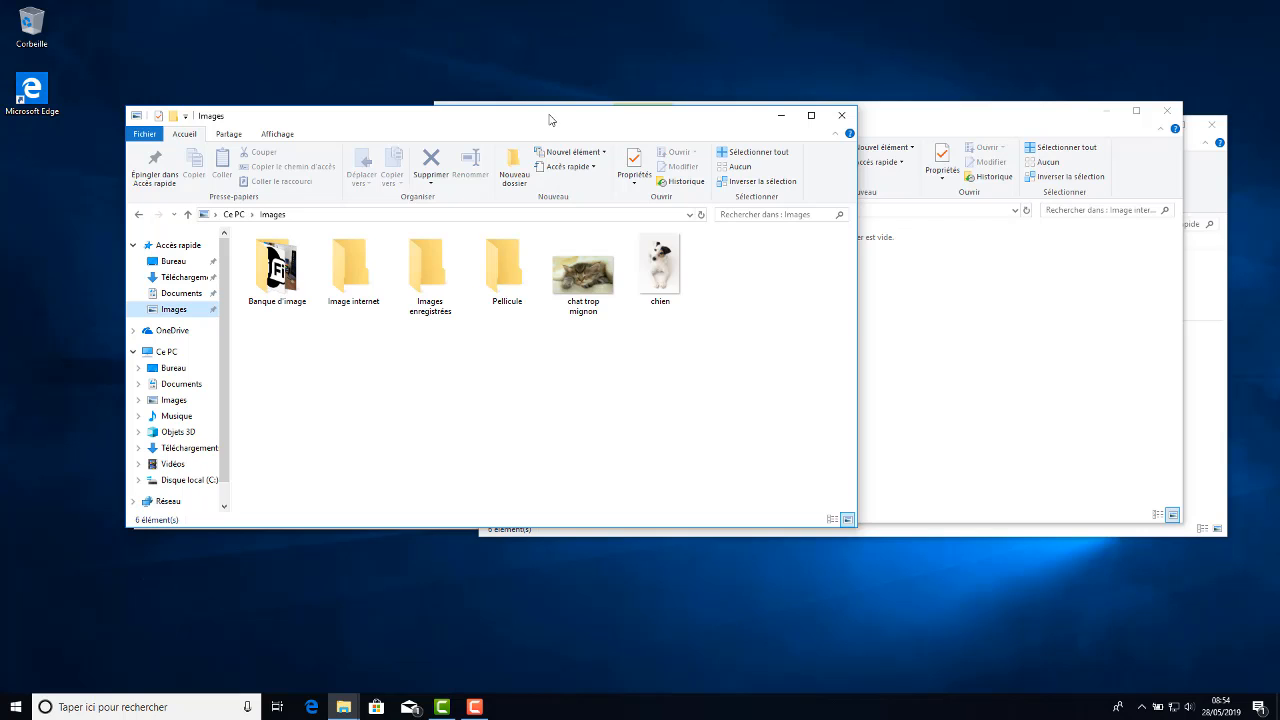
# Snap the Images window into the desktop's upper-left quarter and the Image internet window into the upper-right quarter
pyautogui.moveTo(549, 120); pyautogui.dragTo(2, 7)
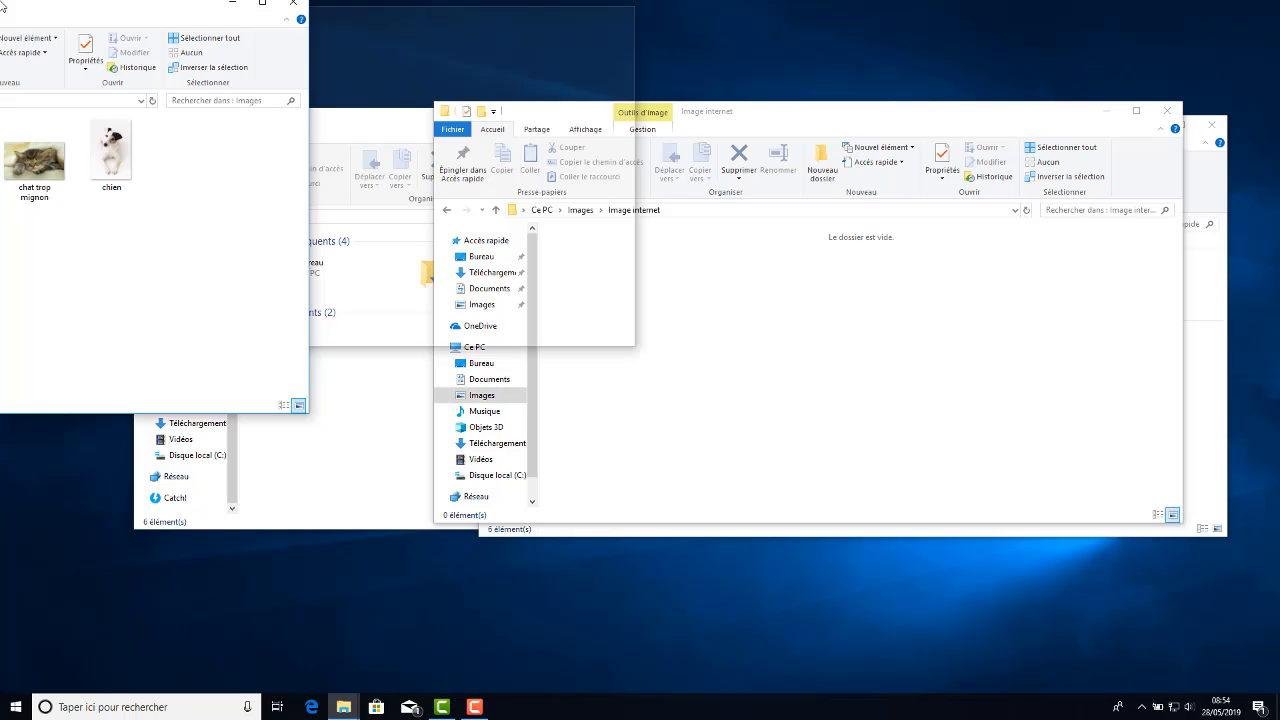
pyautogui.moveTo(2, 7); pyautogui.dragTo(2, 7)
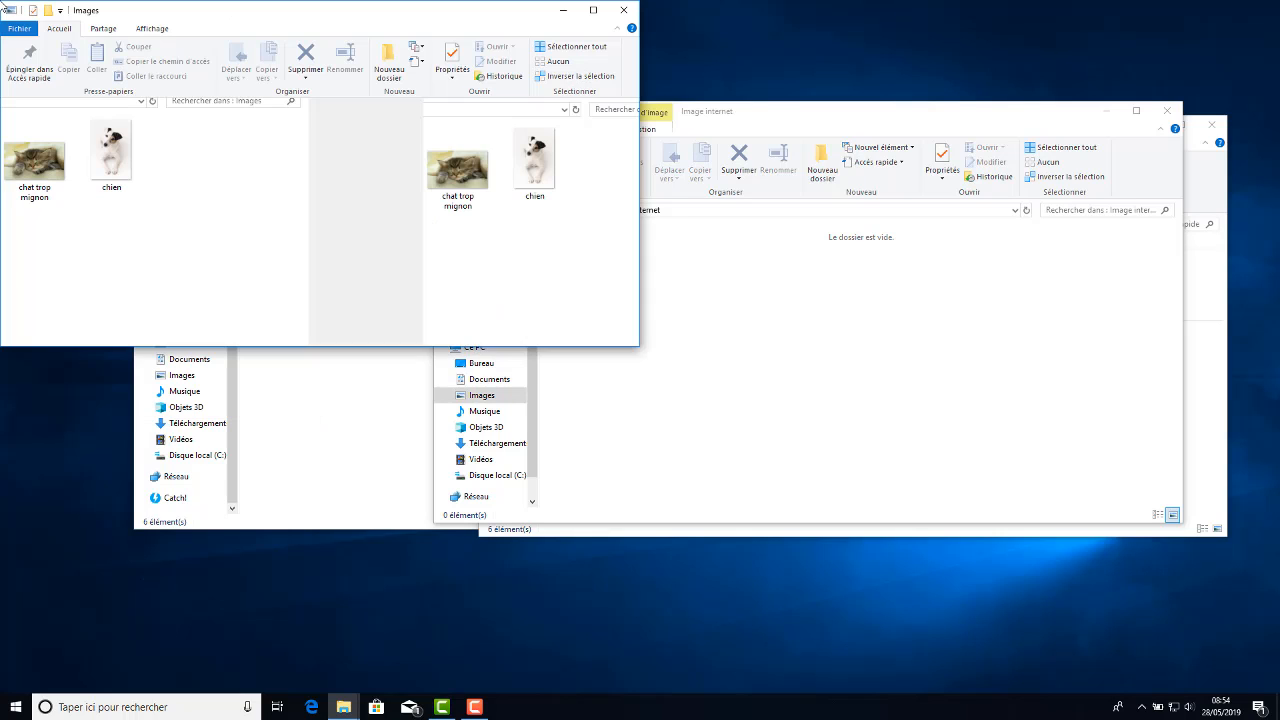
pyautogui.click(769, 120)
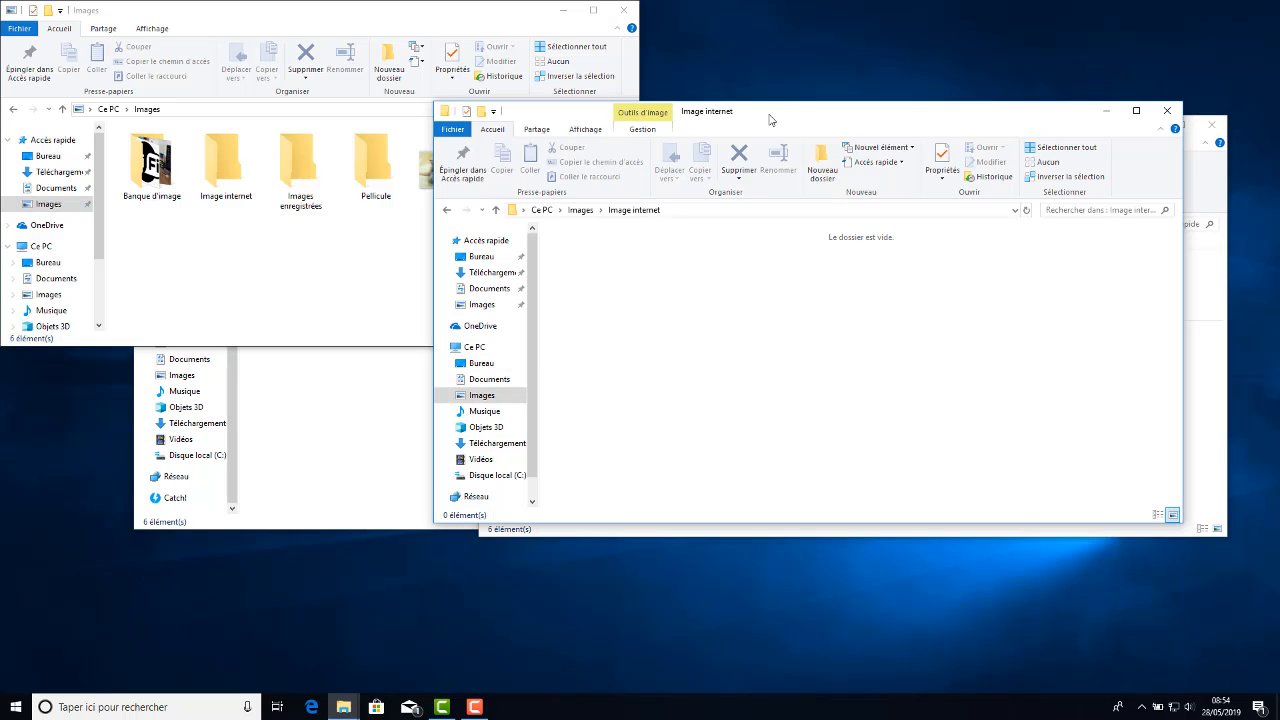
pyautogui.moveTo(769, 120); pyautogui.dragTo(1279, 2)
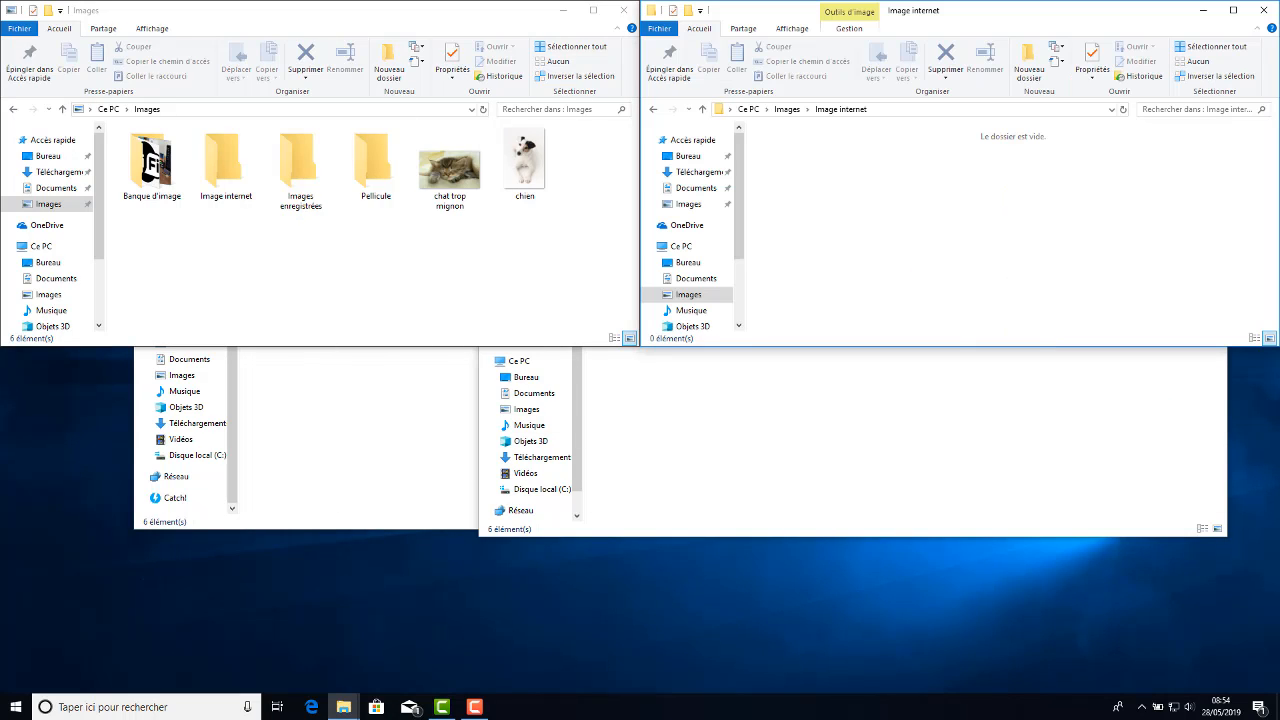
# Snap the two remaining Explorer windows into the lower-right and lower-left quarters, and show the Images folder in the lower-left one
pyautogui.click(846, 436)
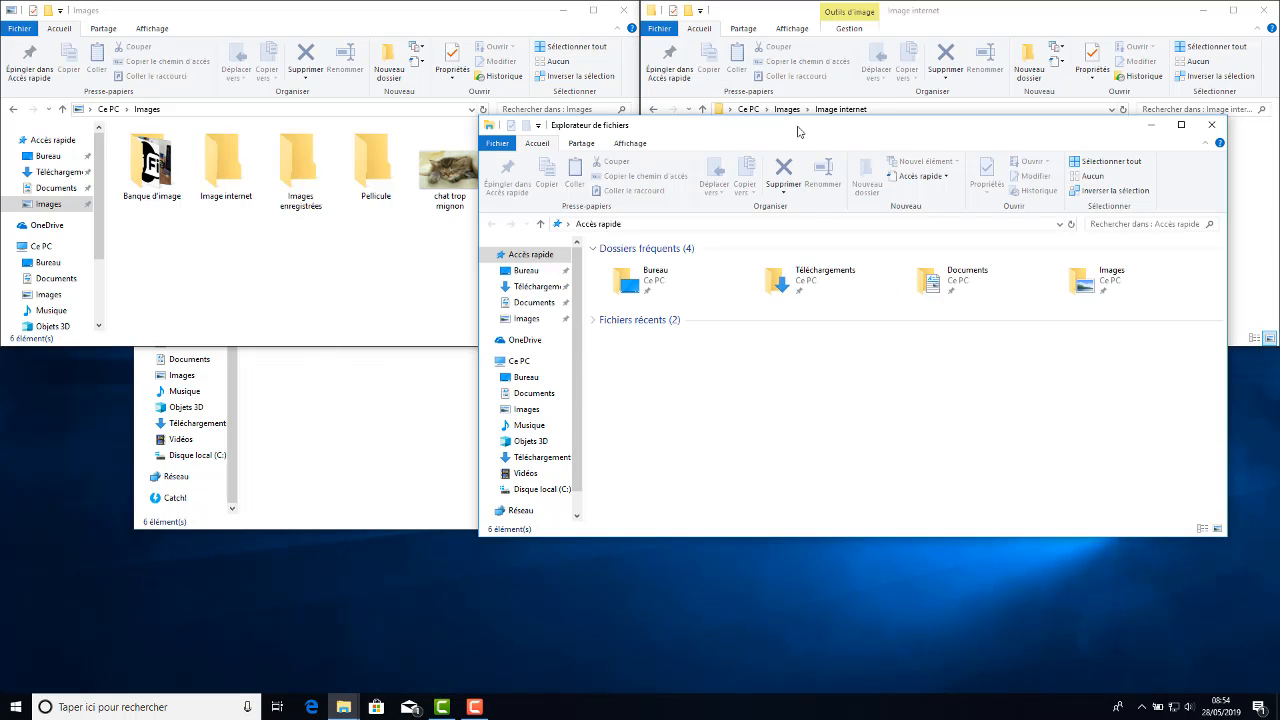
pyautogui.moveTo(799, 131); pyautogui.dragTo(1172, 628)
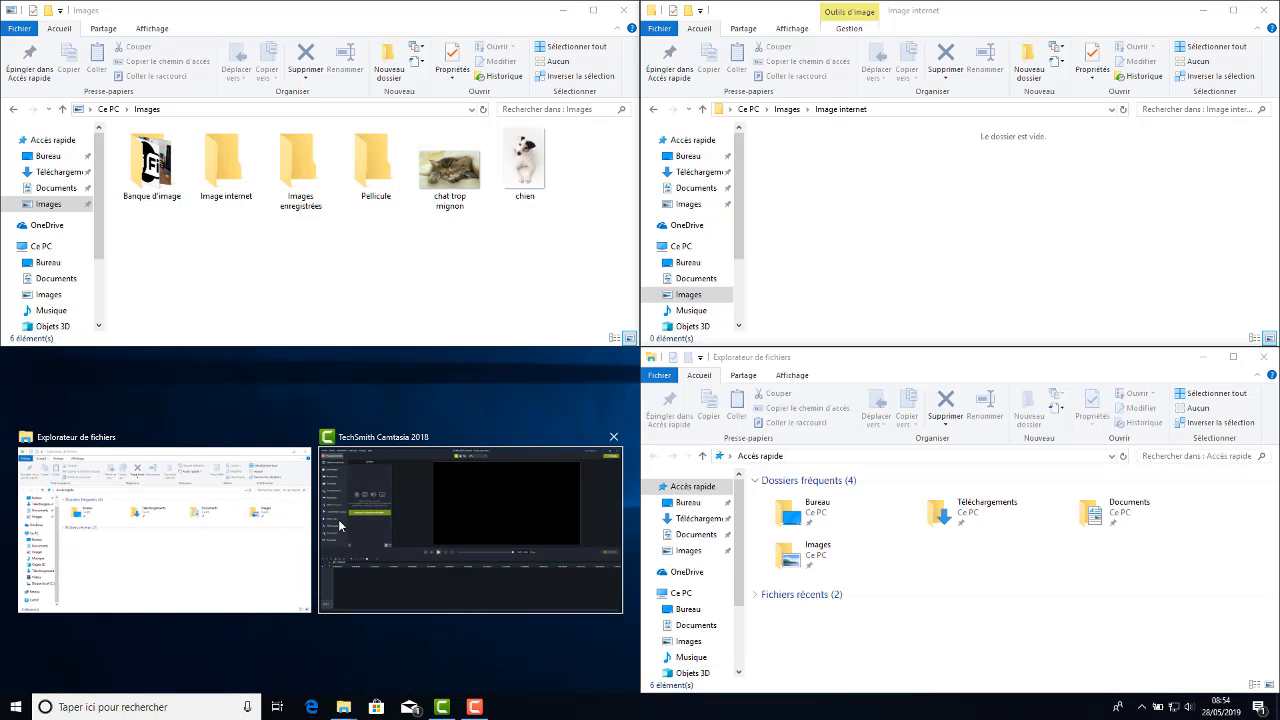
pyautogui.click(184, 518)
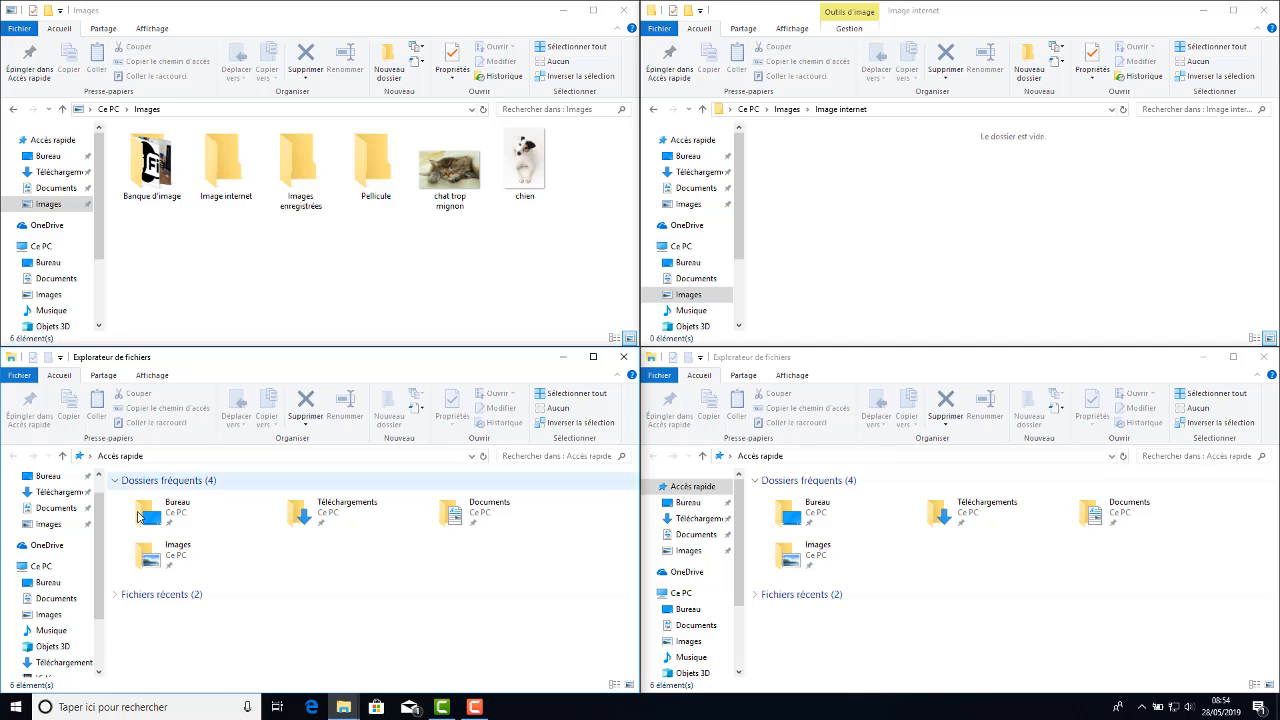
pyautogui.click(48, 524)
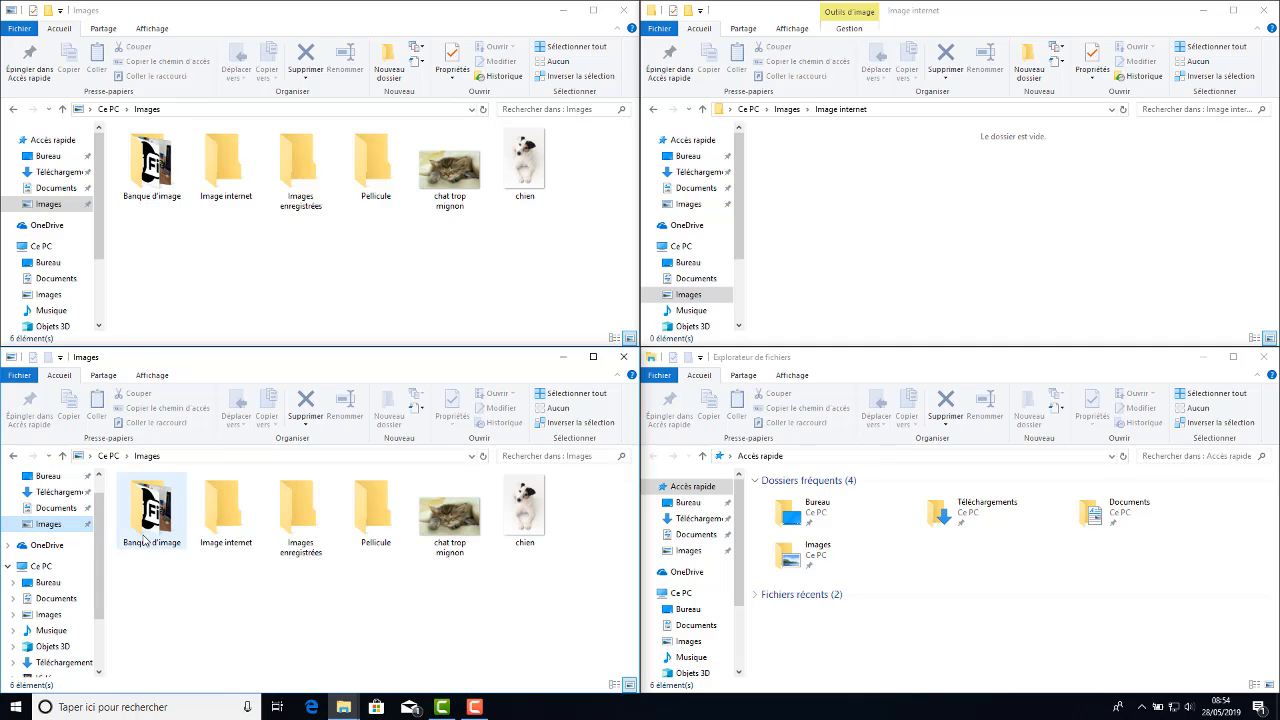
# Show the Images folder in the lower-right window and move the chien picture from Images into the Image internet folder
pyautogui.click(685, 552)
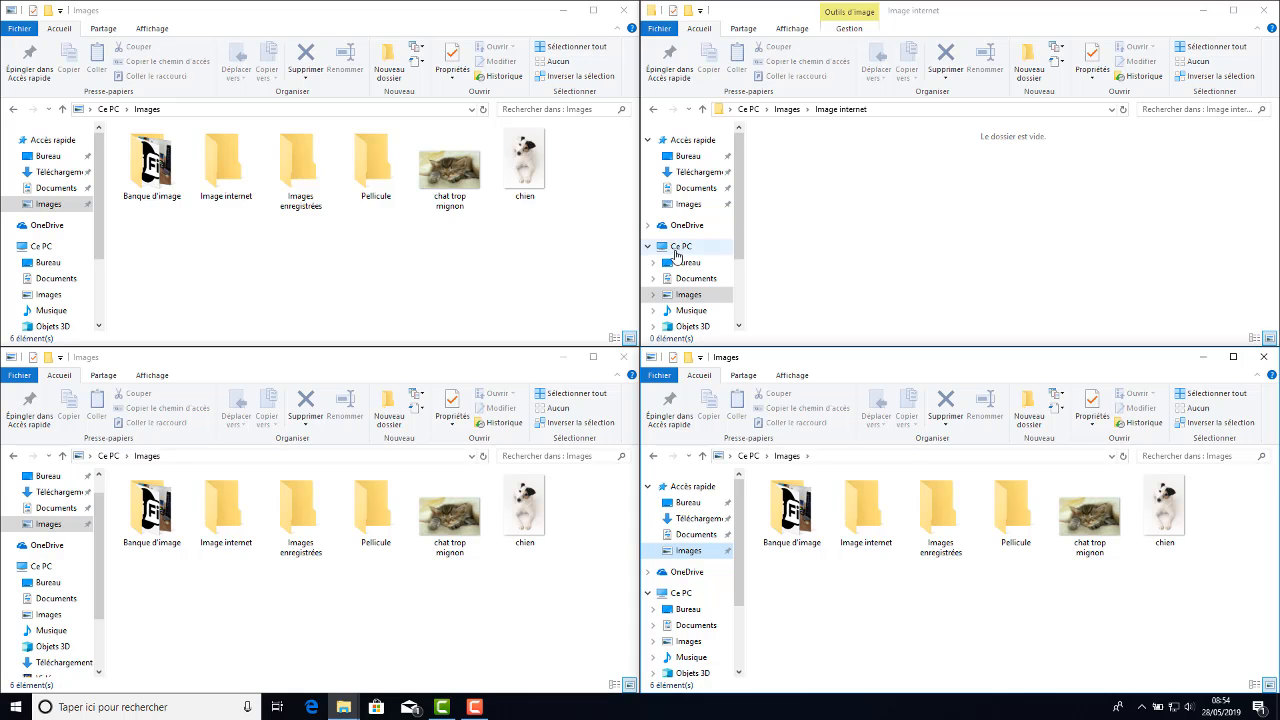
pyautogui.click(520, 168)
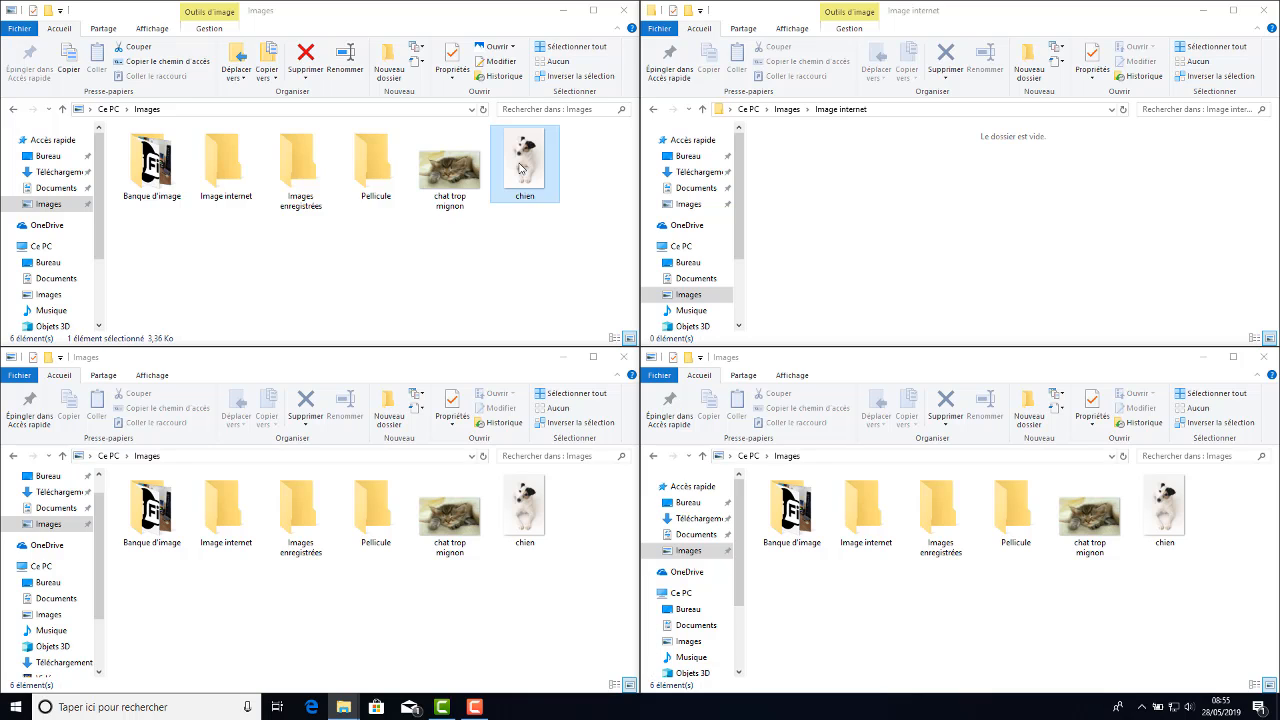
pyautogui.moveTo(520, 168); pyautogui.dragTo(884, 234)
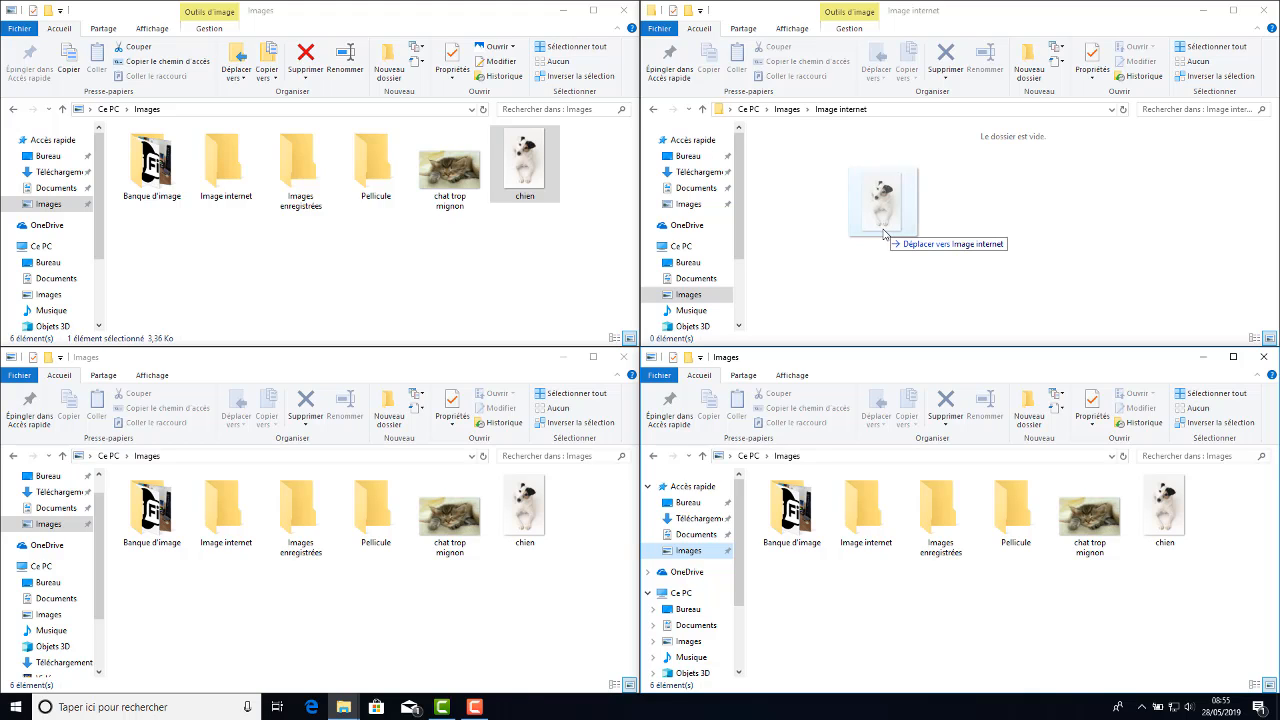
pyautogui.moveTo(883, 233); pyautogui.dragTo(885, 234)
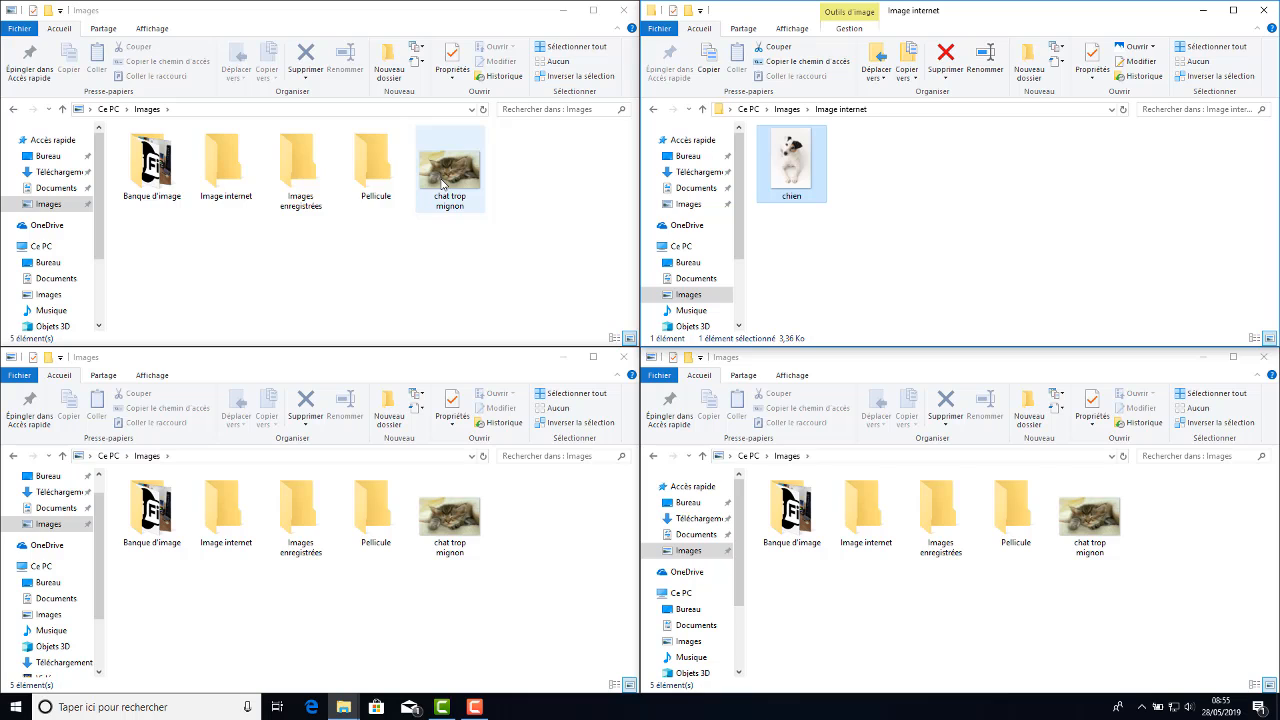
# Return the upper-right window to Images, and copy the chat trop mignon picture to the Banque d'image folder by choosing it as the destination
pyautogui.click(655, 110)
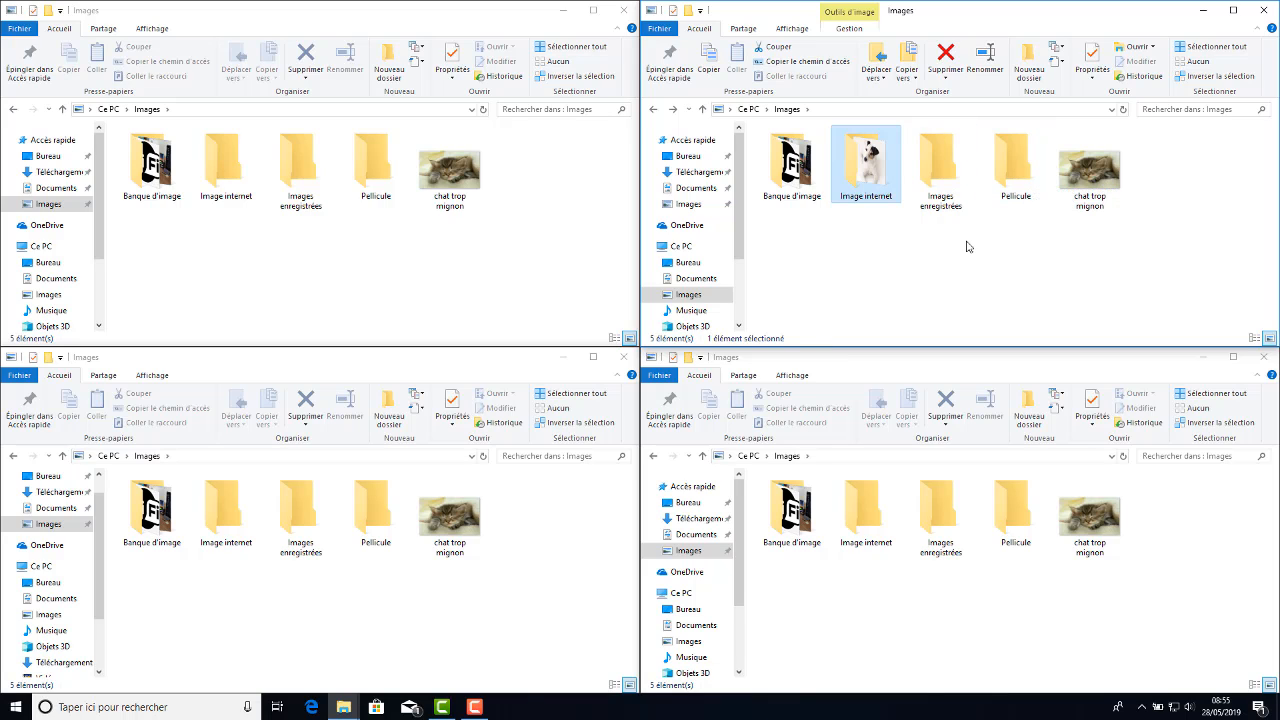
pyautogui.click(477, 232)
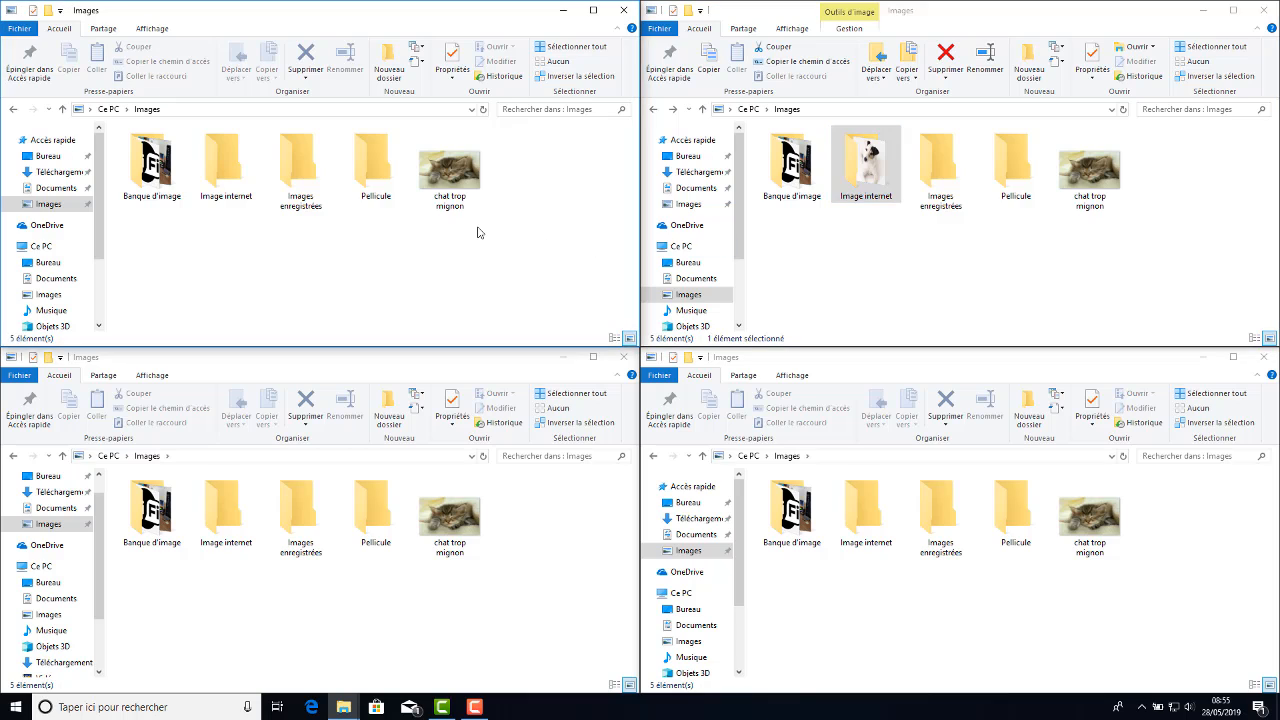
pyautogui.click(462, 180)
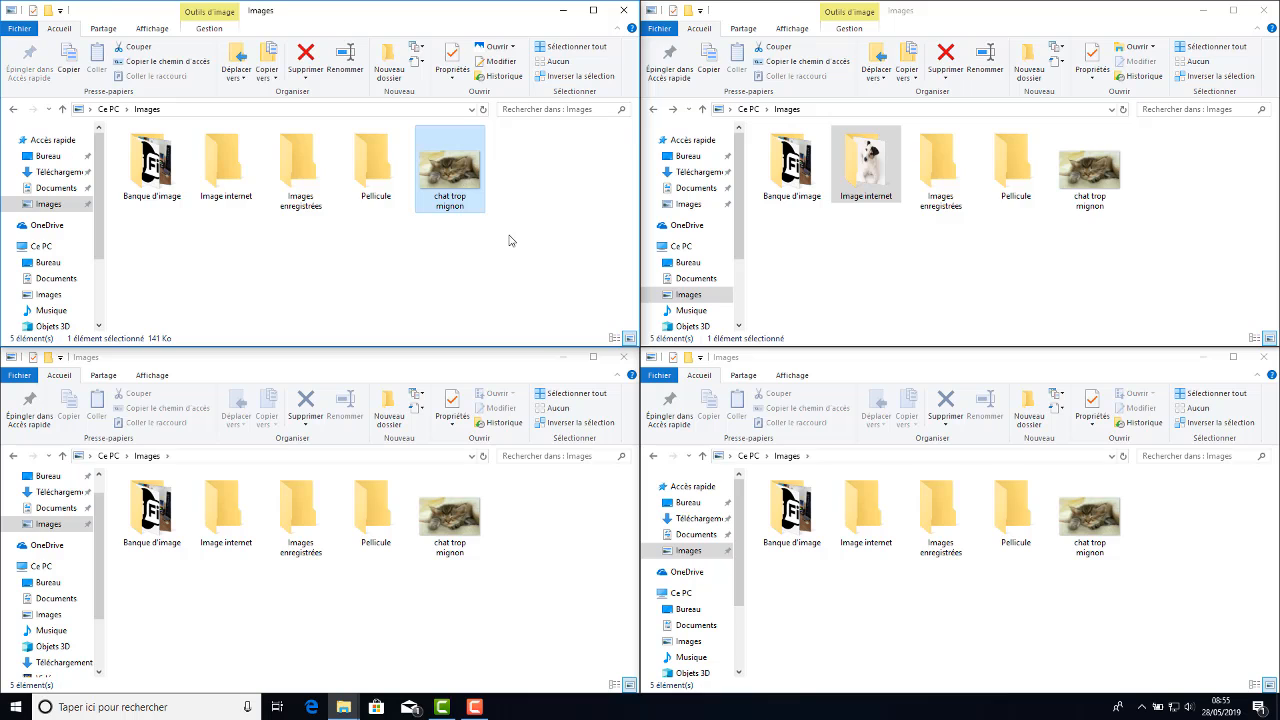
pyautogui.click(266, 72)
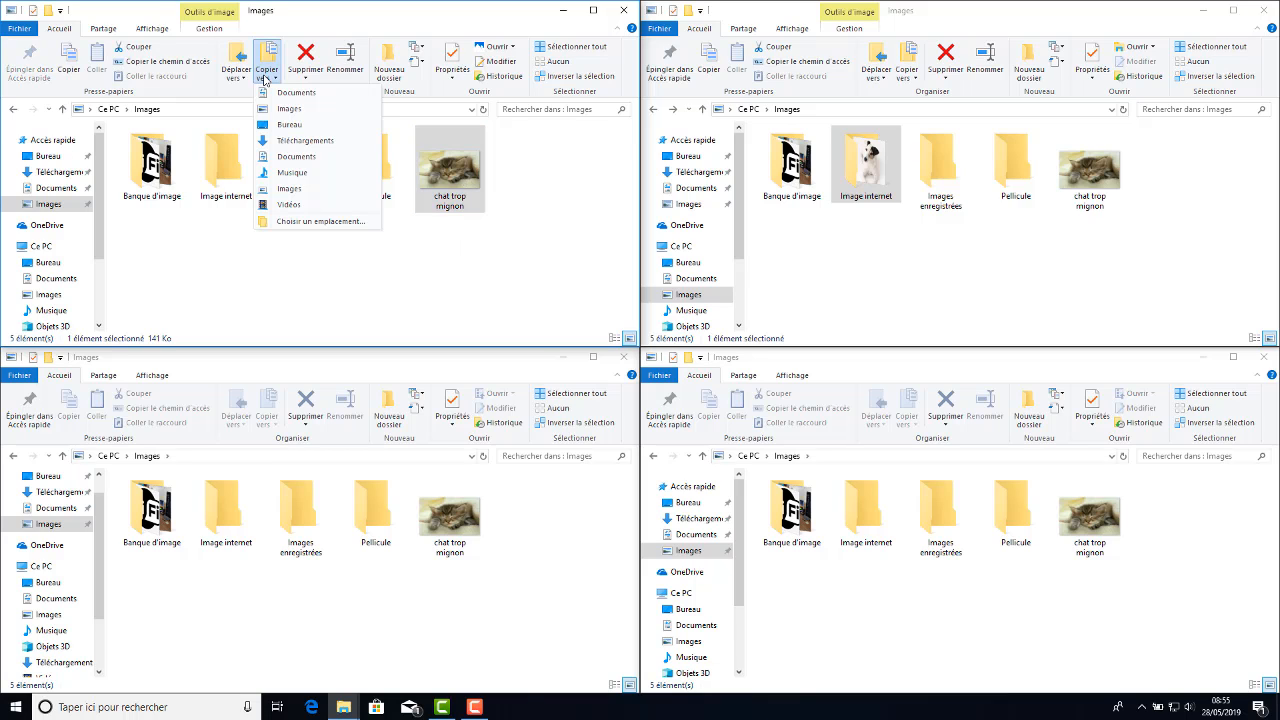
pyautogui.click(296, 222)
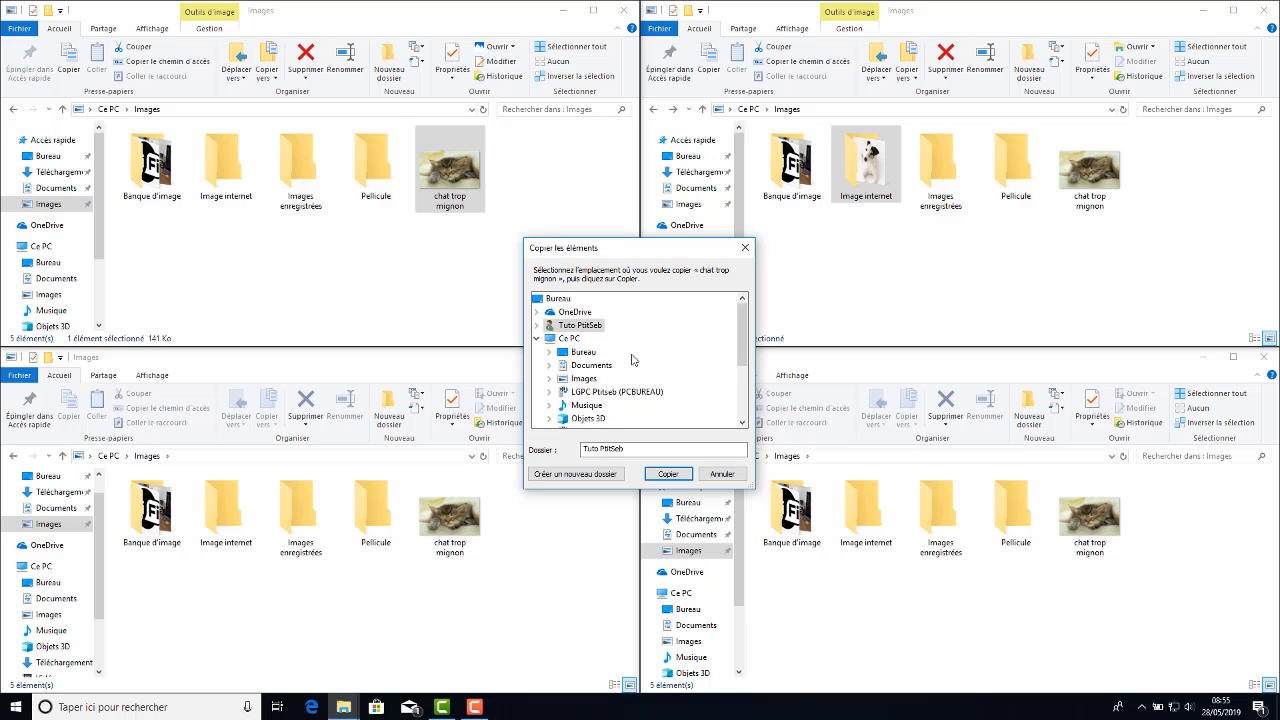
pyautogui.scroll(-2, 632, 360)
pyautogui.scroll(-1, 632, 360)
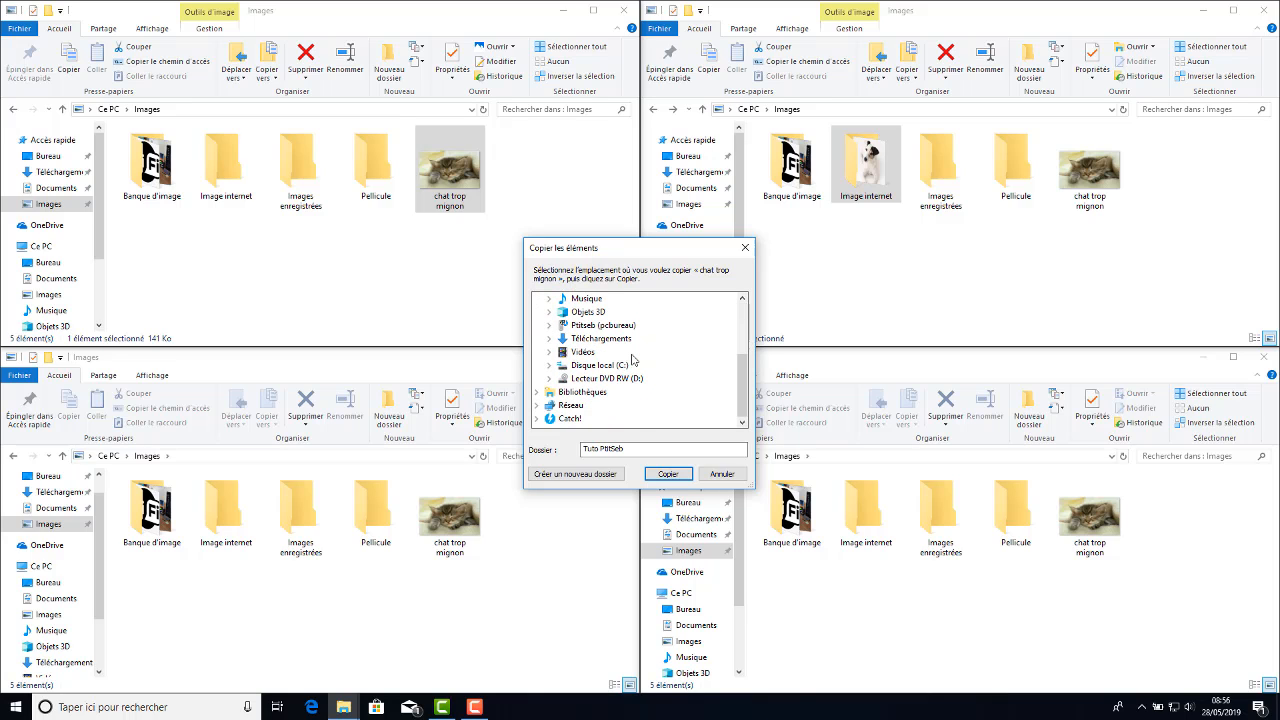
pyautogui.scroll(2, 632, 360)
pyautogui.scroll(-2, 632, 360)
pyautogui.scroll(2, 632, 360)
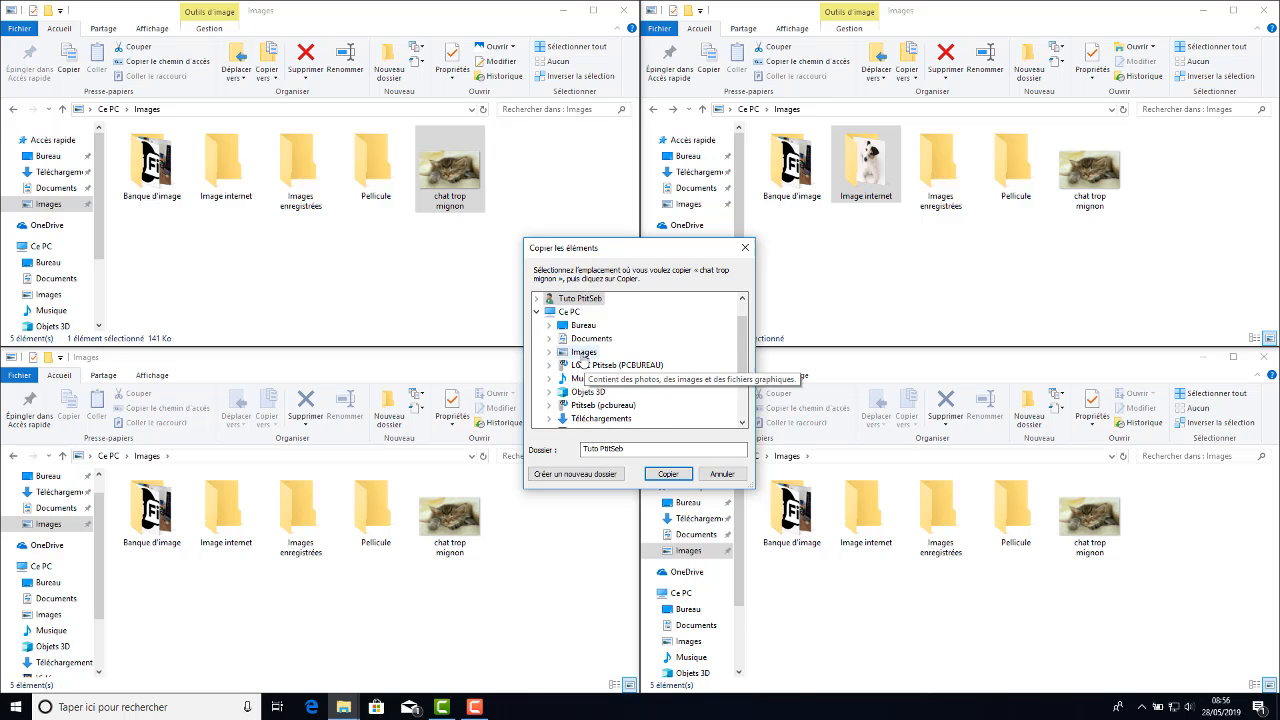
pyautogui.click(549, 352)
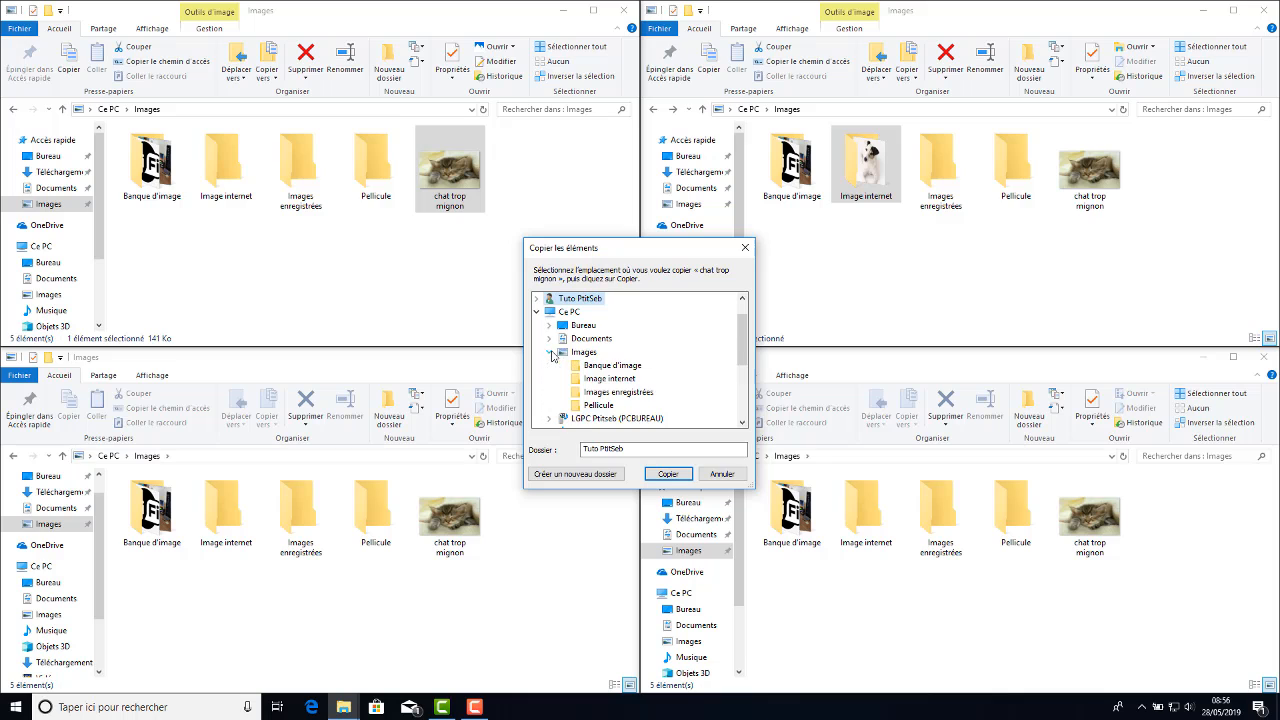
pyautogui.click(613, 366)
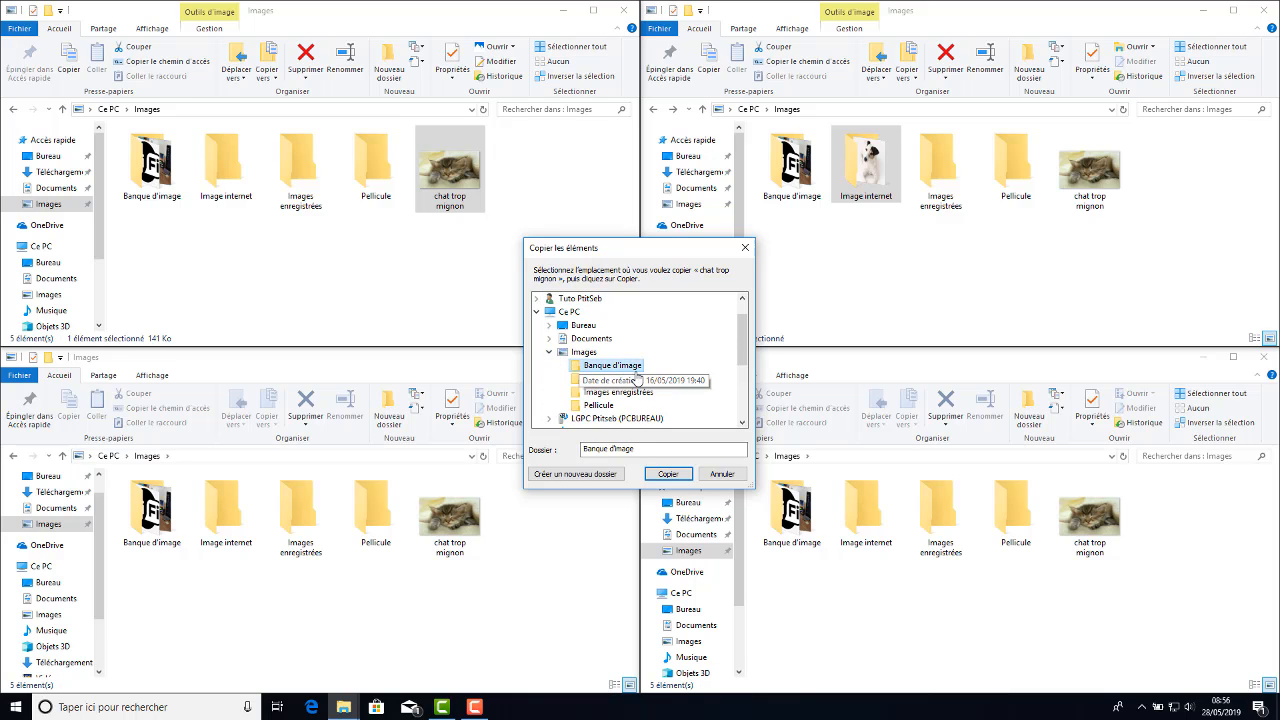
pyautogui.click(675, 479)
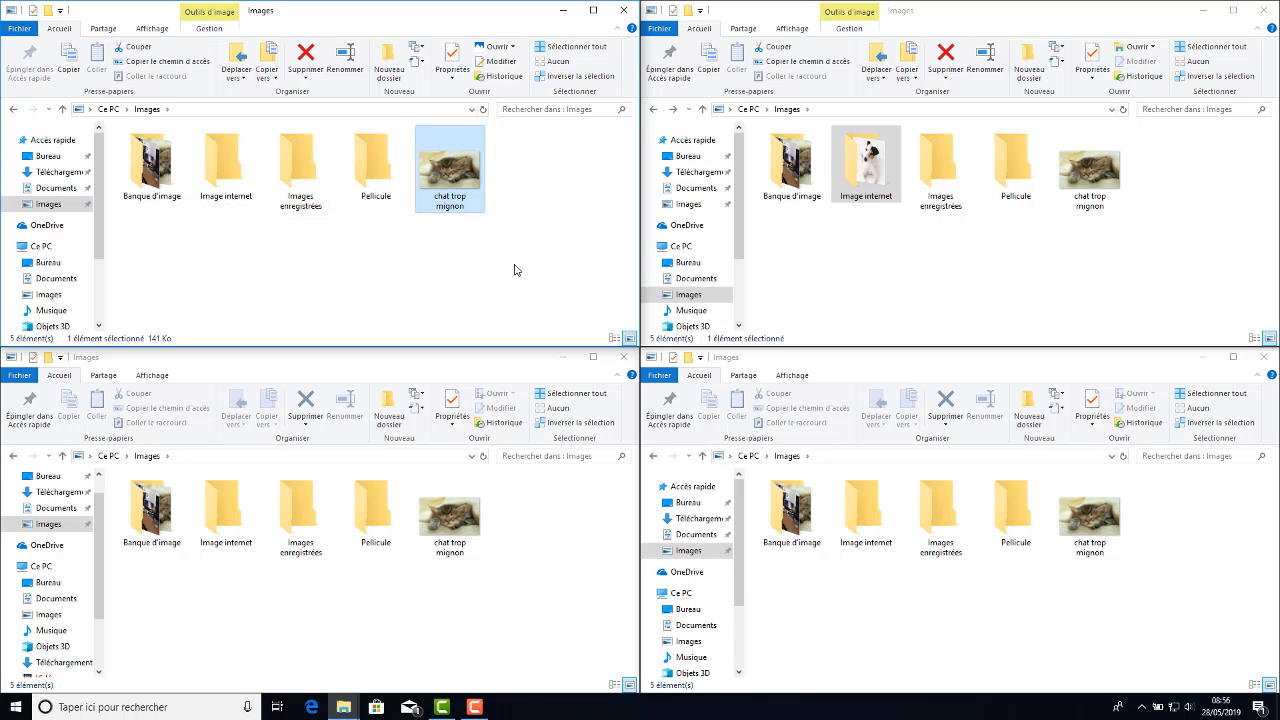
# Copy the chat trop mignon picture and paste it into the Image internet folder without opening that folder
pyautogui.rightClick(447, 179)
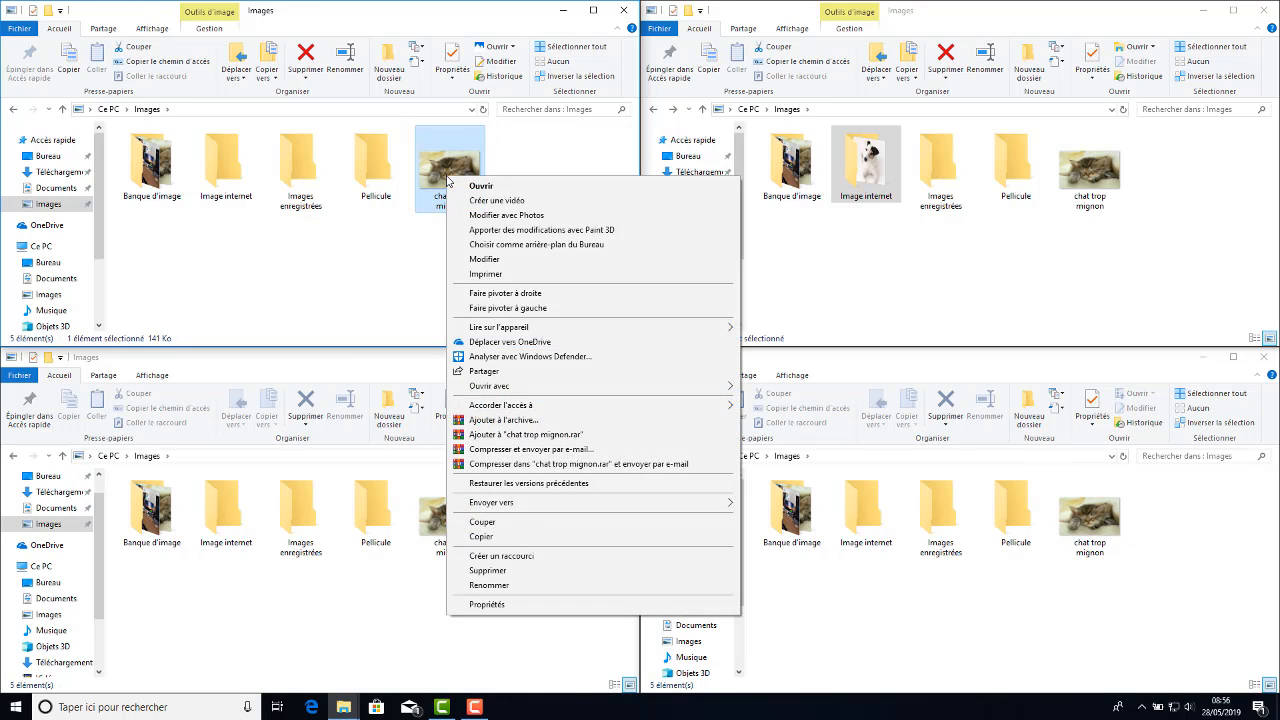
pyautogui.click(522, 537)
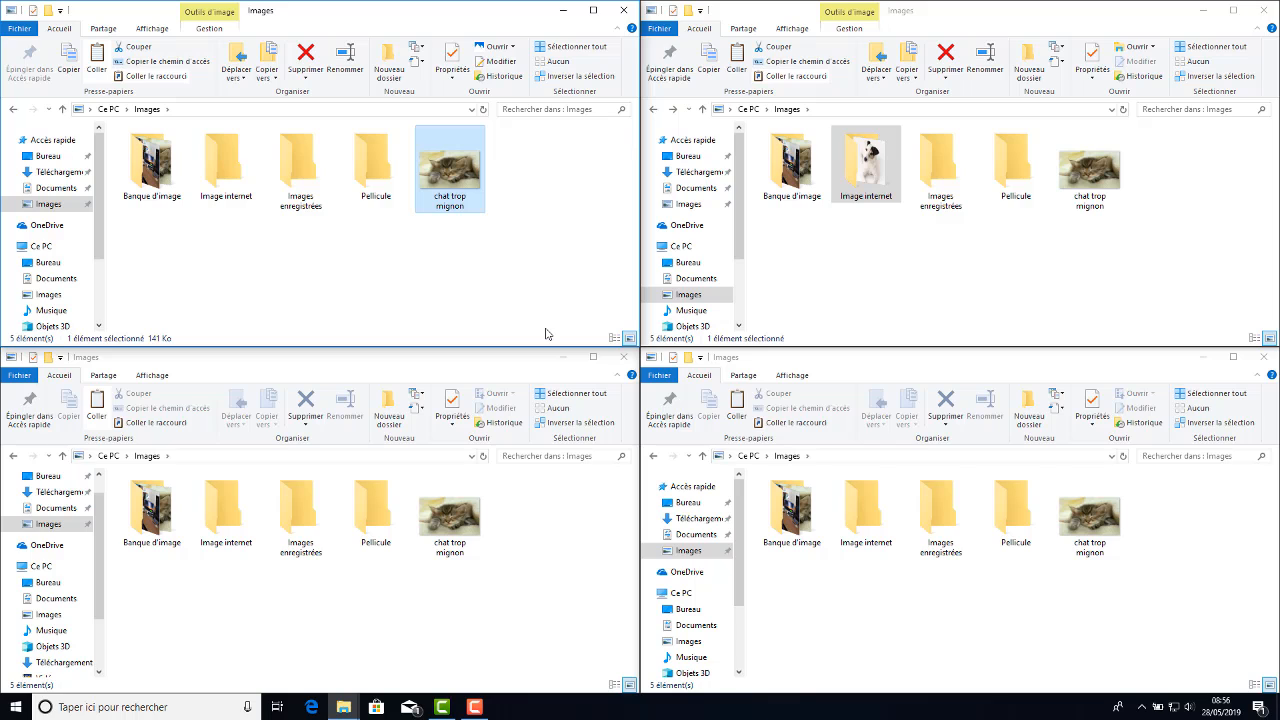
pyautogui.rightClick(233, 172)
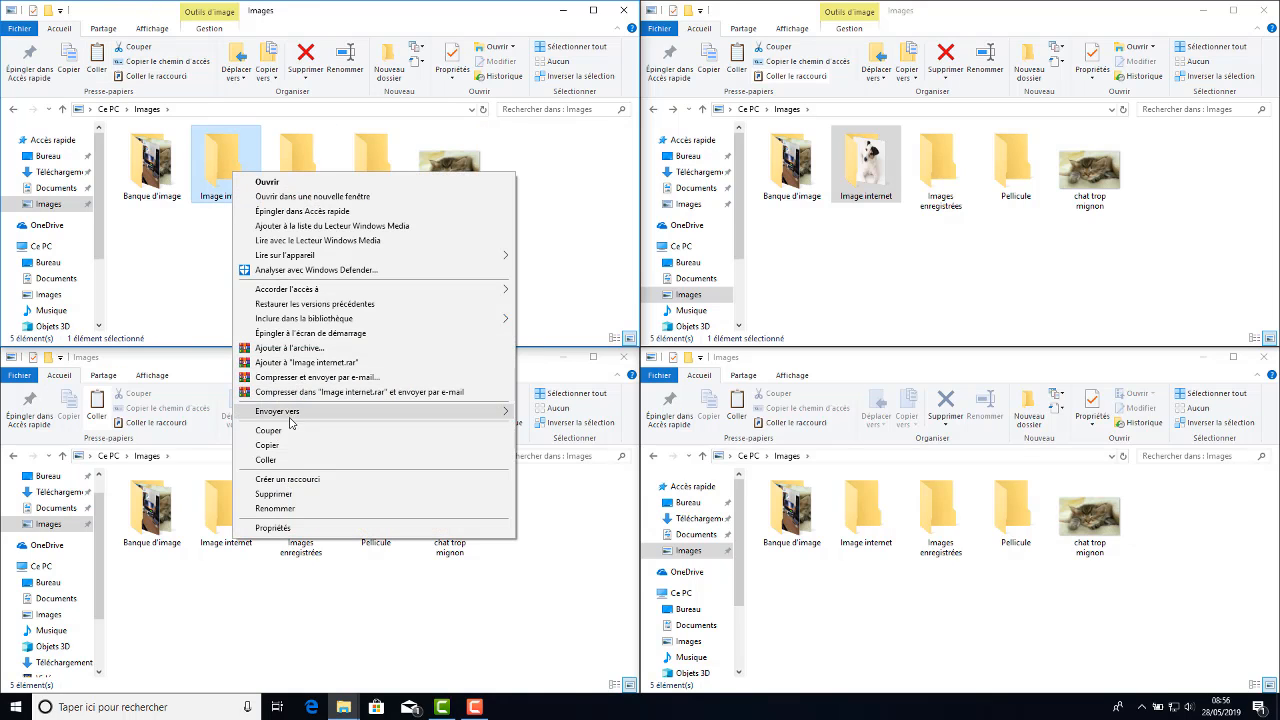
pyautogui.click(295, 466)
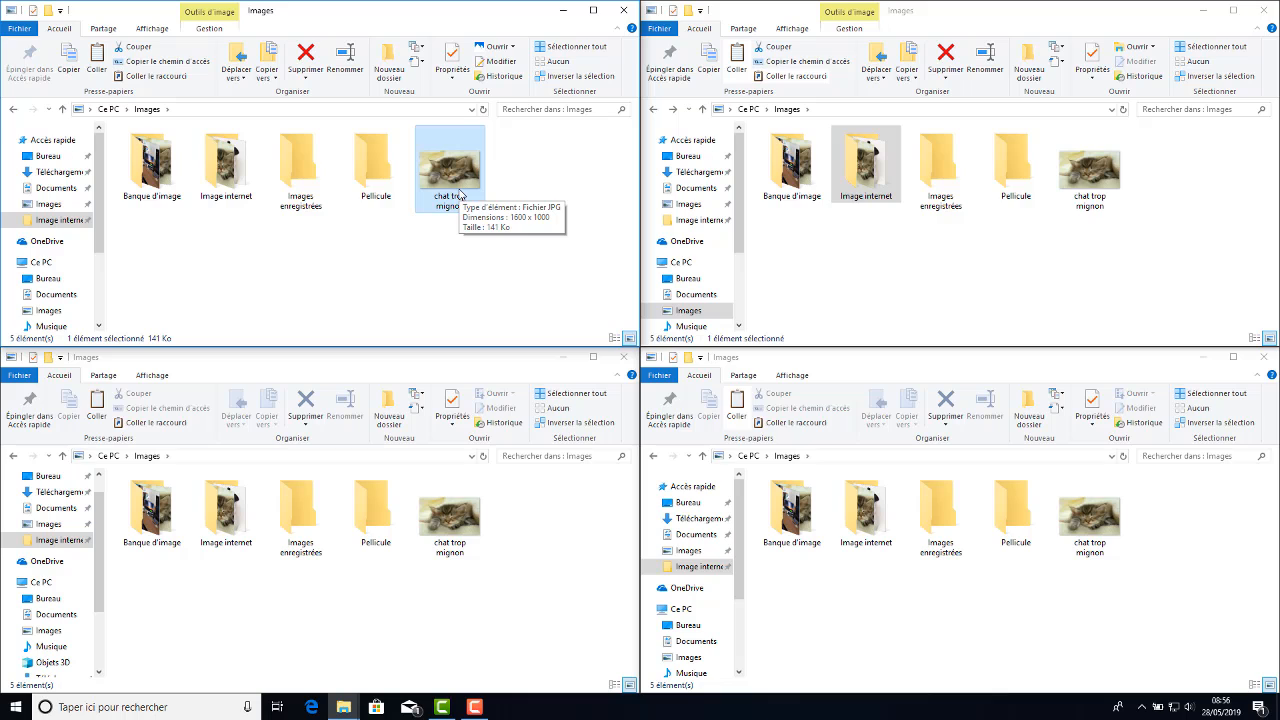
pyautogui.click(522, 284)
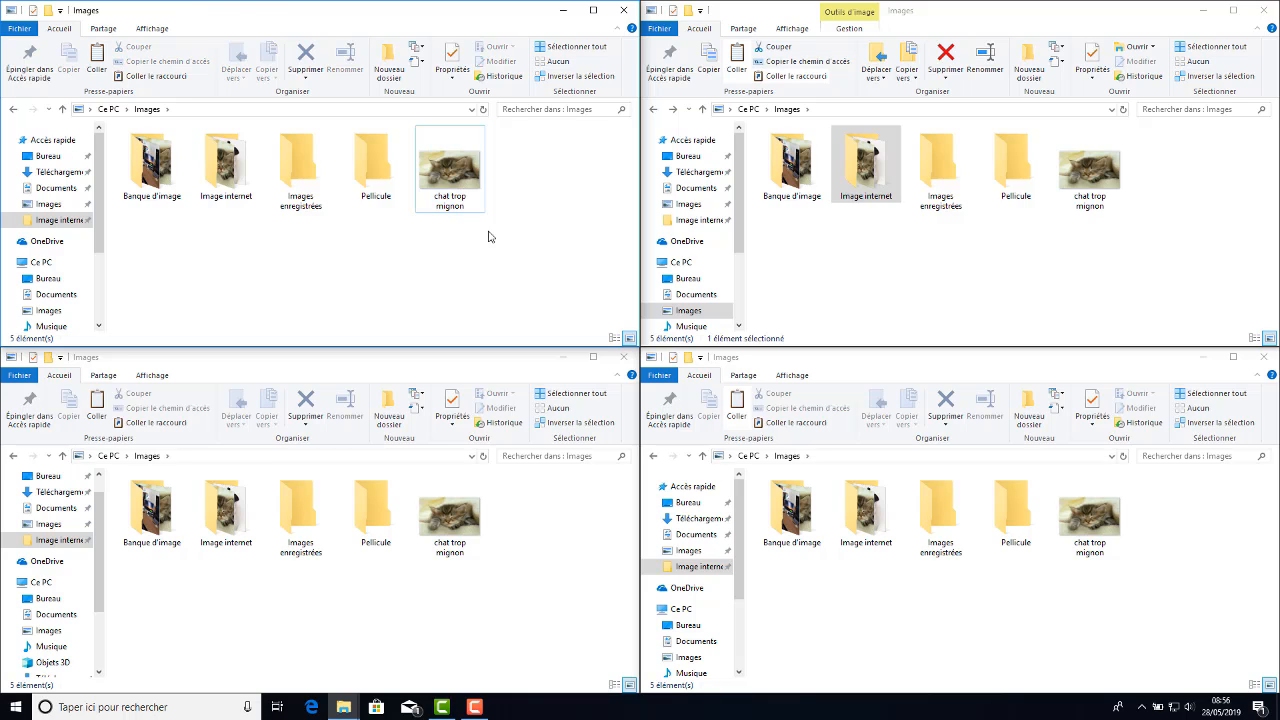
# Copy the chat trop mignon picture again and paste it inside the Images enregistrées folder, opened in the upper-left window
pyautogui.click(466, 198)
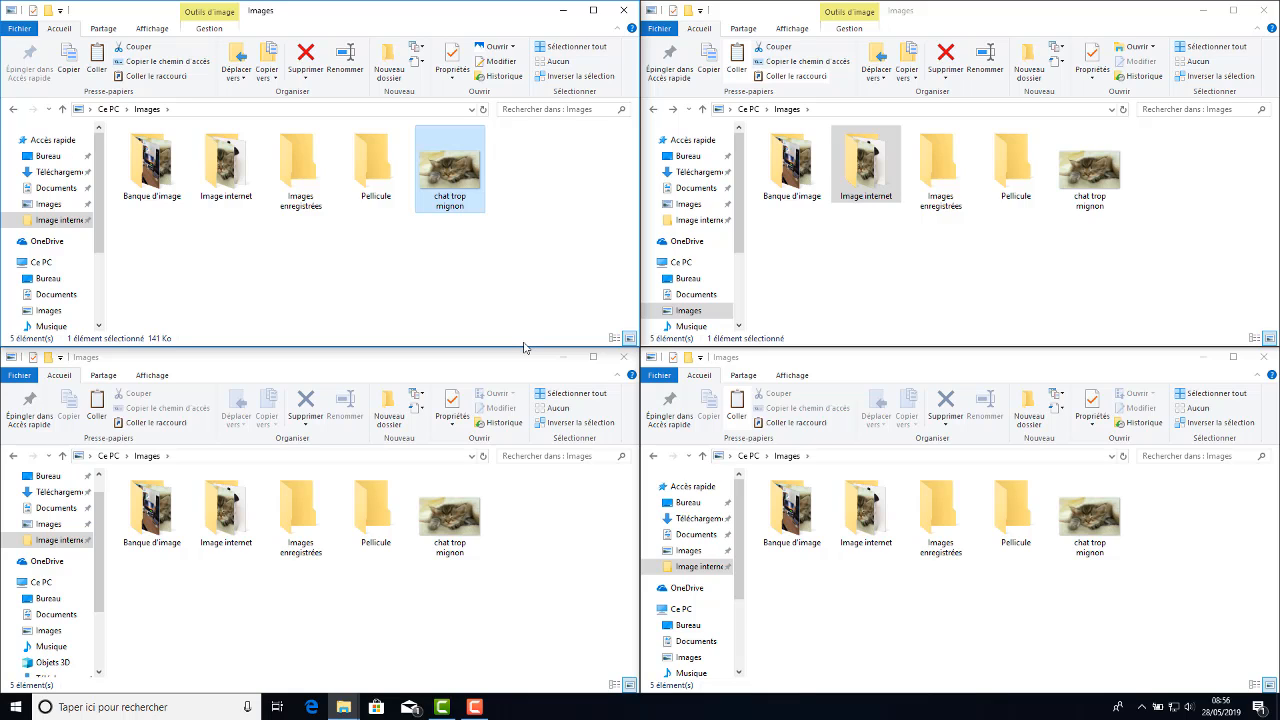
pyautogui.press('ctrl')
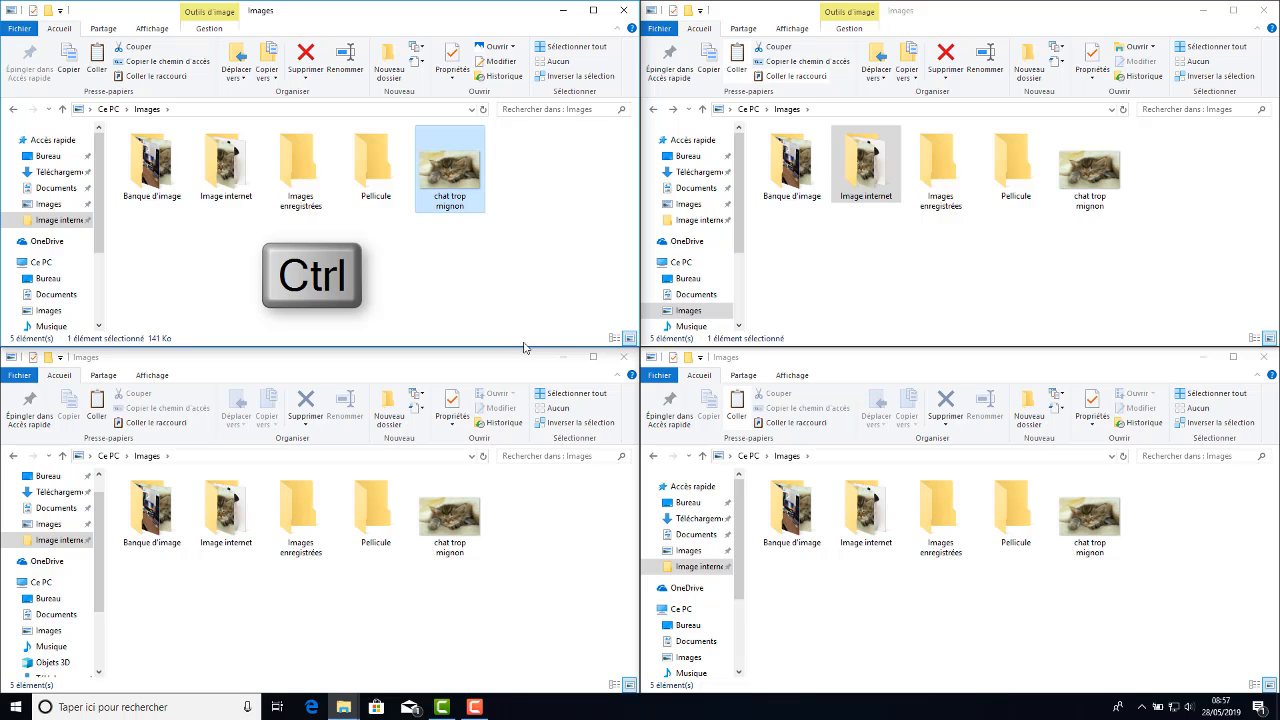
pyautogui.hotkey('ctrl', 'c')
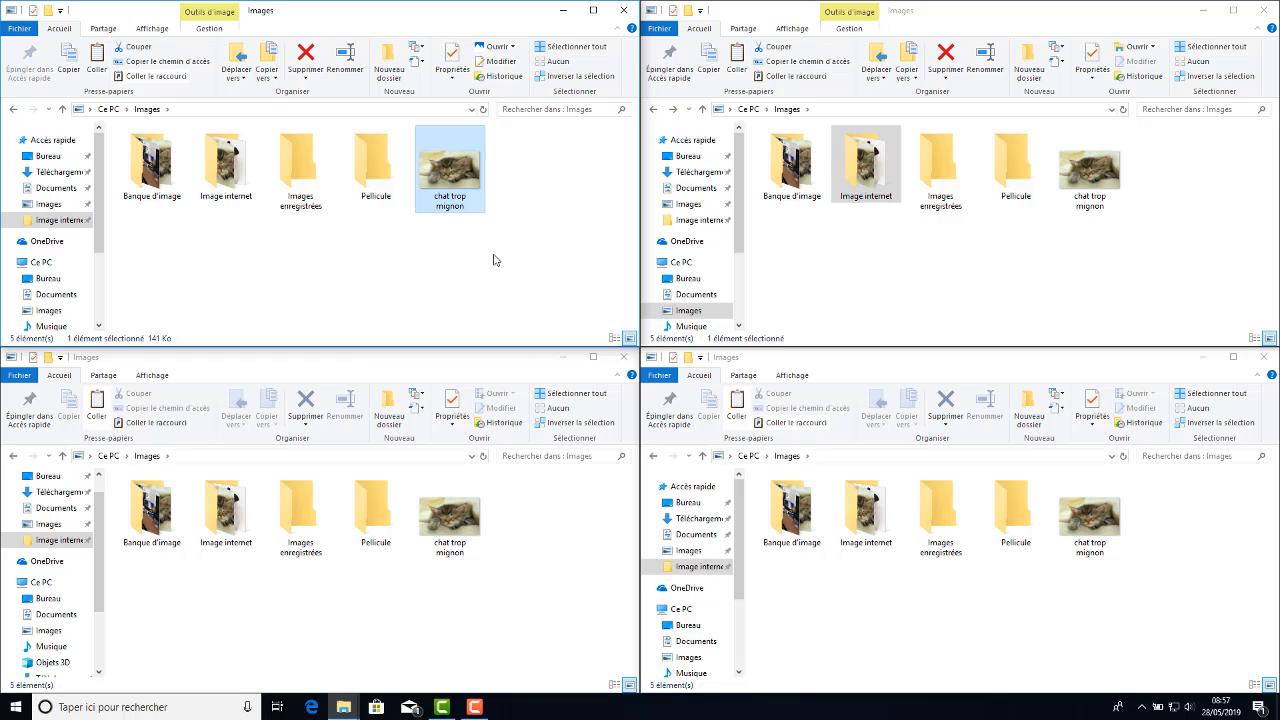
pyautogui.click(296, 170)
pyautogui.doubleClick(296, 170)
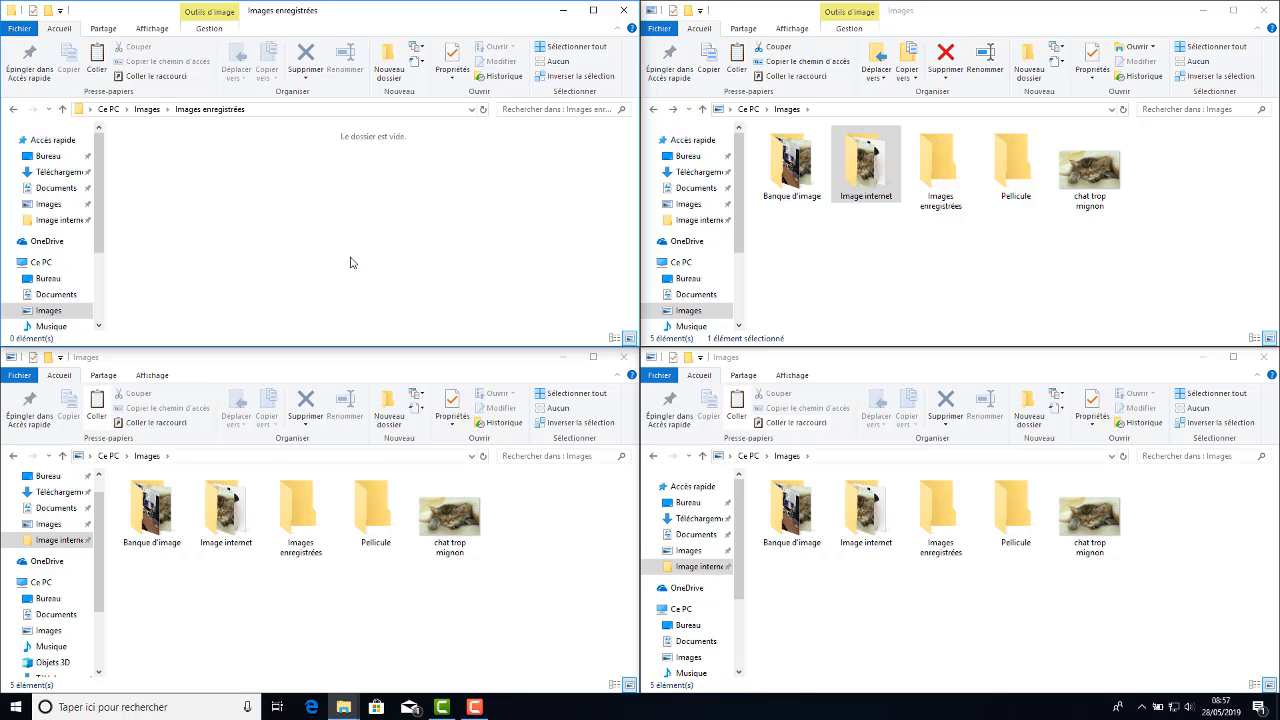
pyautogui.hotkey('ctrl', 'v')
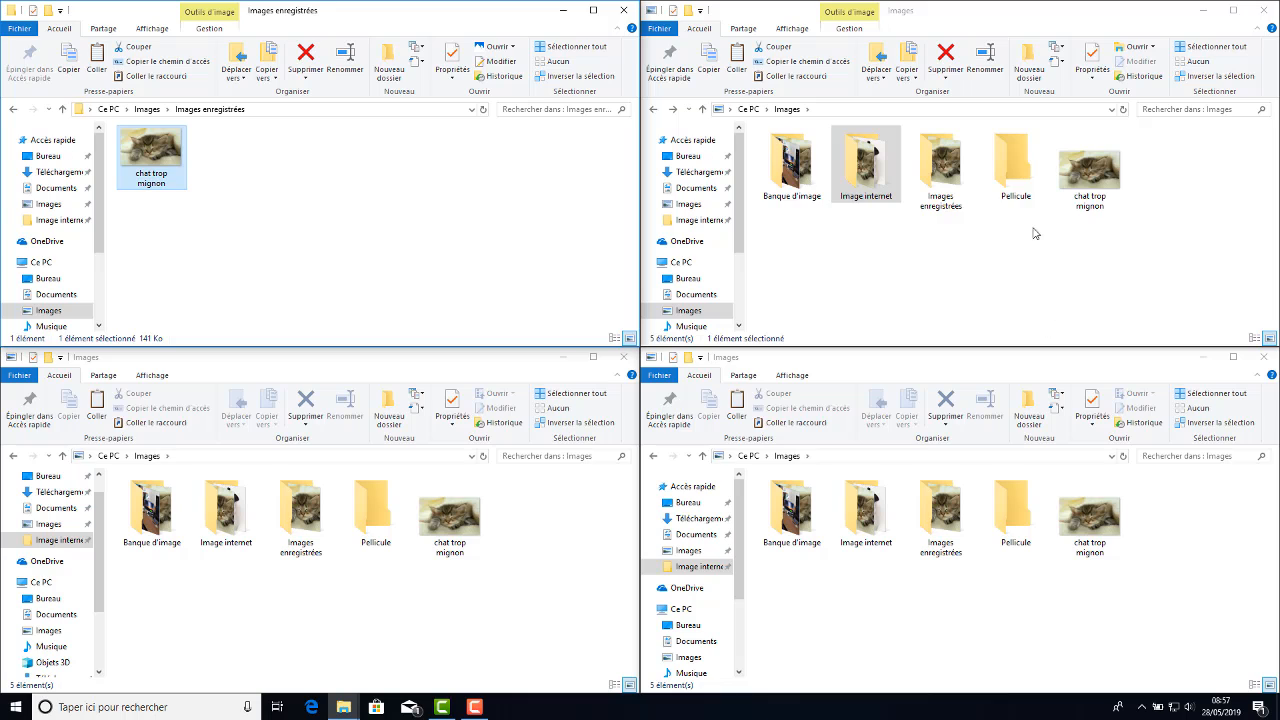
# Paste the copied chat trop mignon picture inside the Pellicule folder in the upper-right window, and return that window to Images
pyautogui.click(1078, 178)
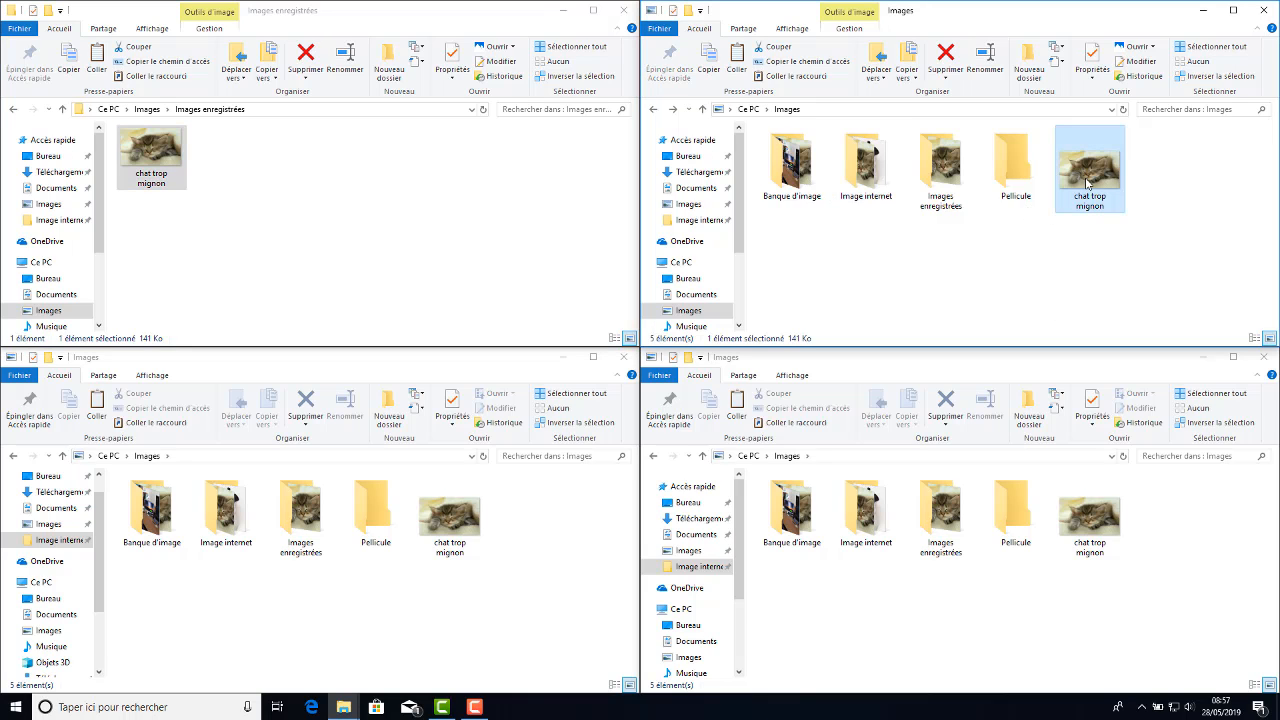
pyautogui.moveTo(1087, 183)
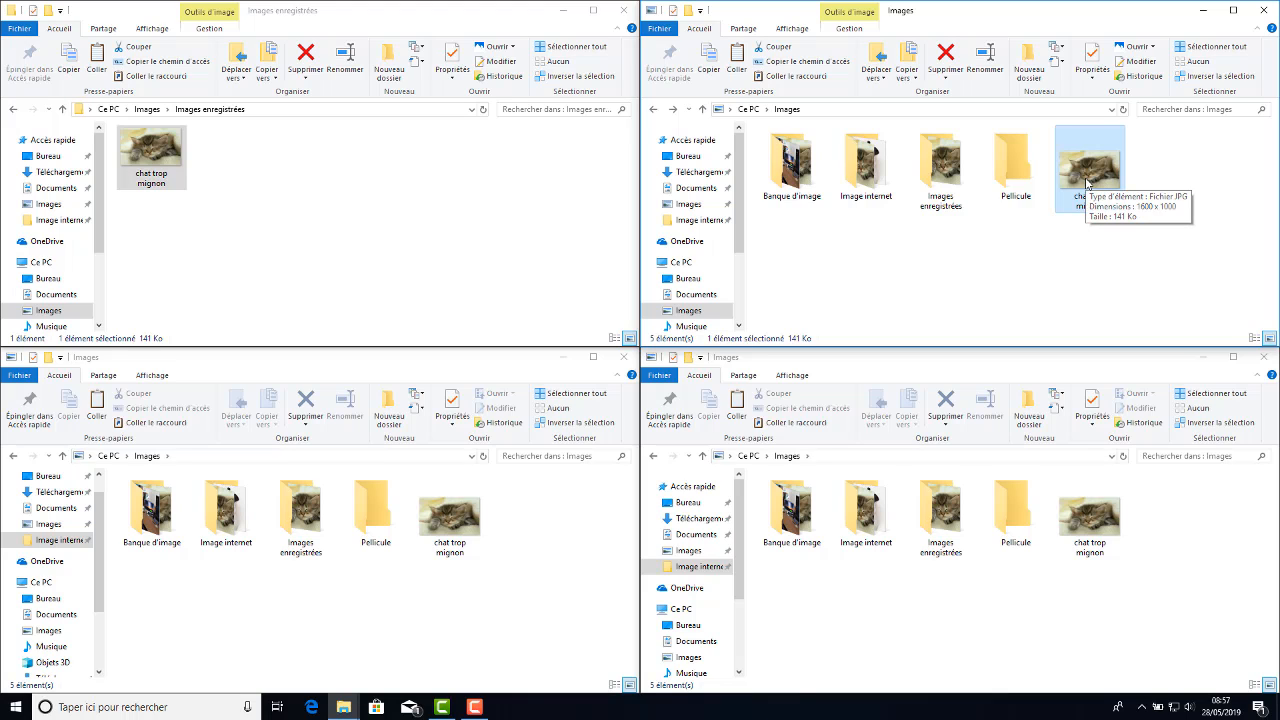
pyautogui.doubleClick(1038, 185)
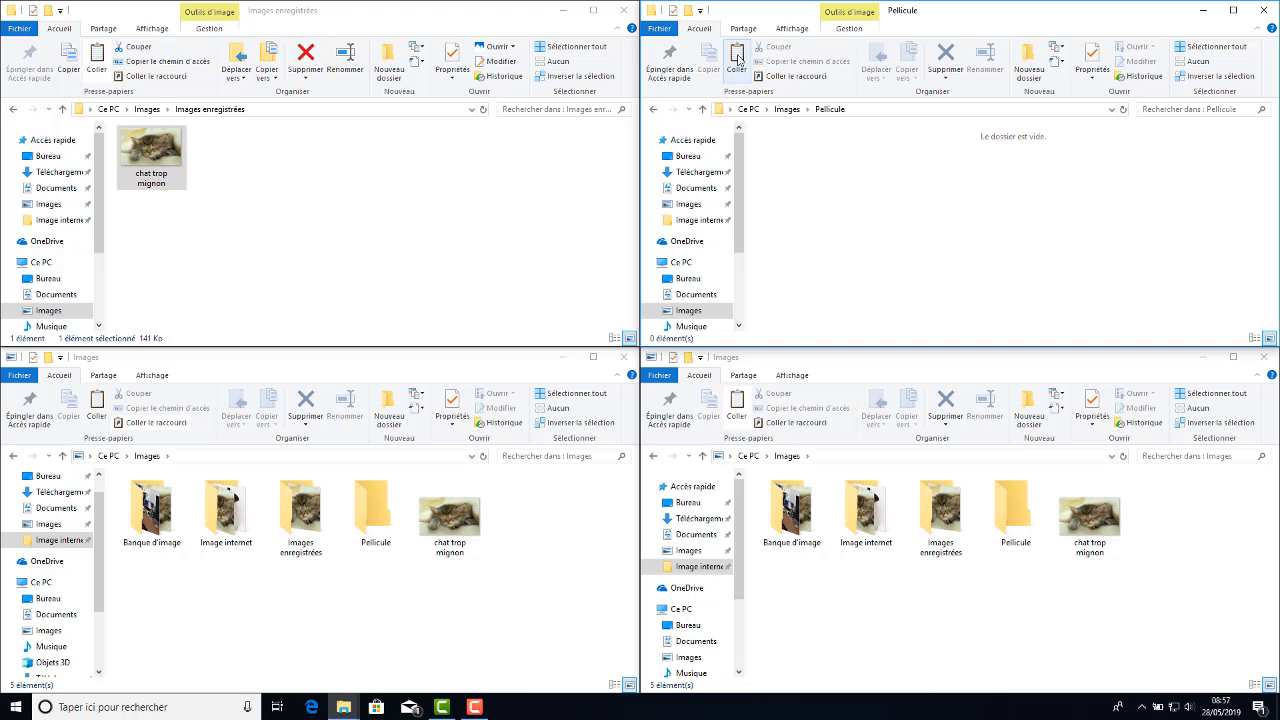
pyautogui.click(738, 60)
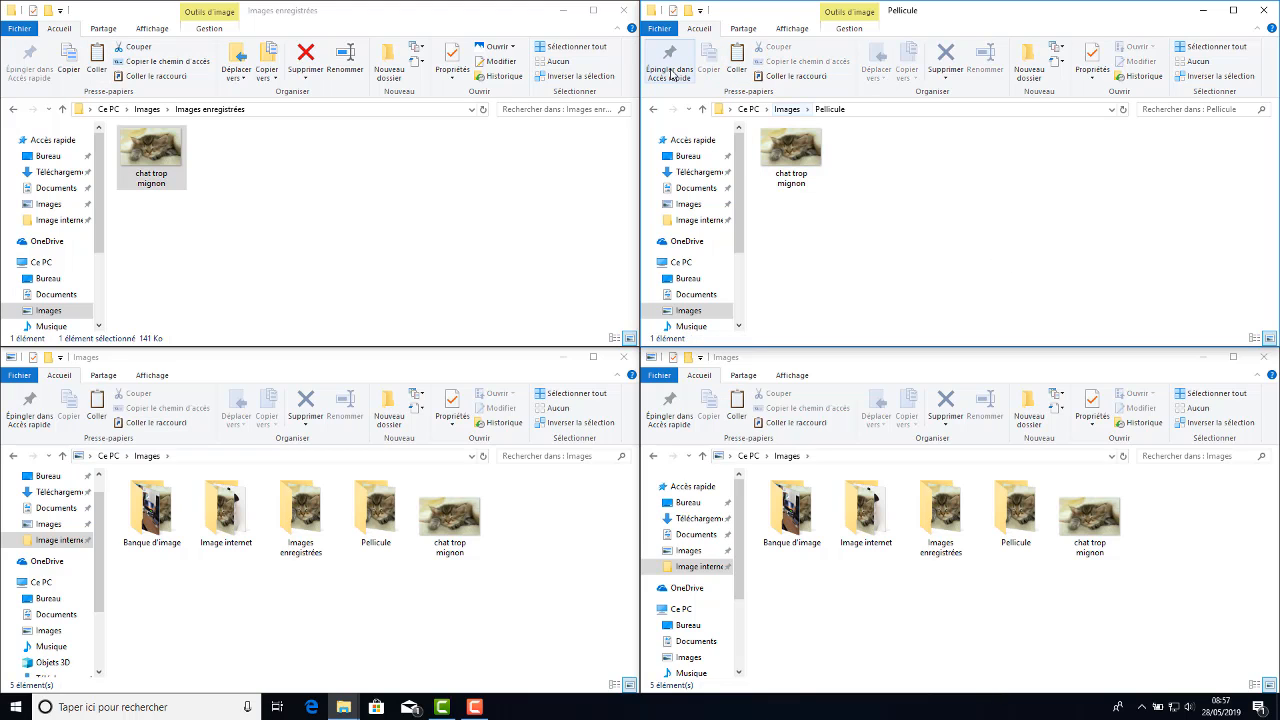
pyautogui.click(653, 109)
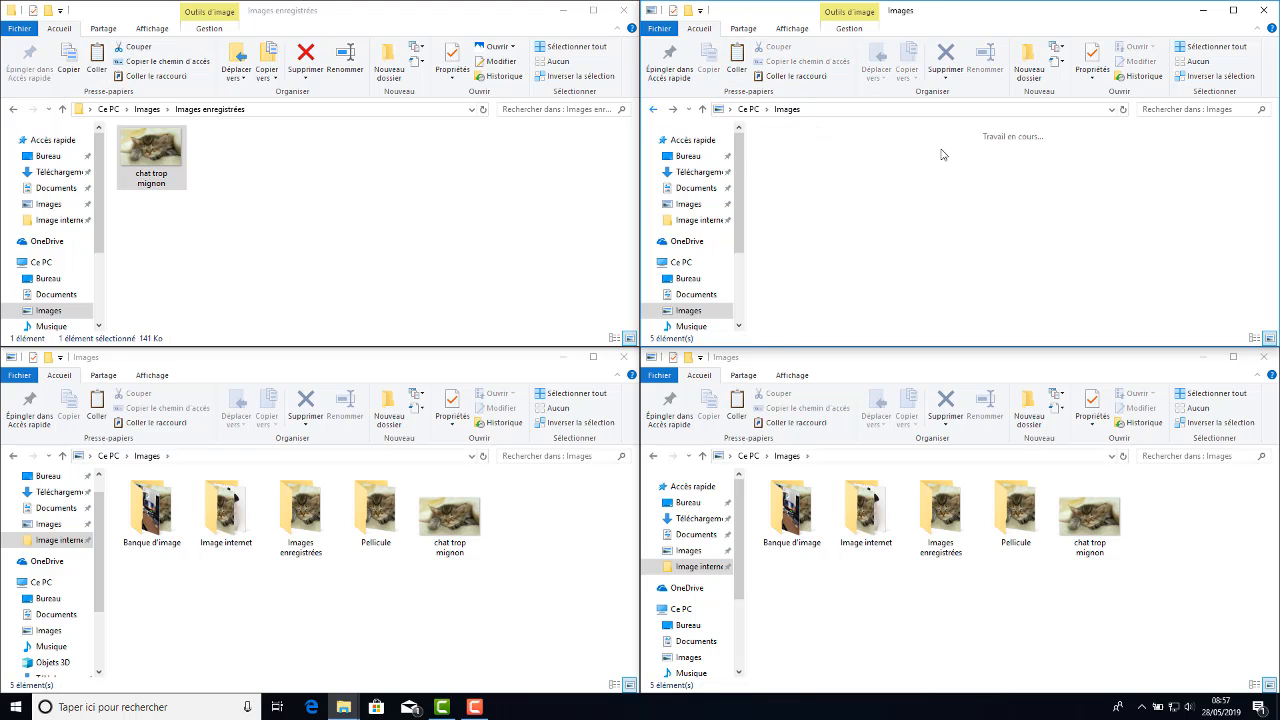
# Open Documents in the lower-left window, cut the chat trop mignon picture from Images in the upper-right window, and paste it into Documents
pyautogui.click(1088, 165)
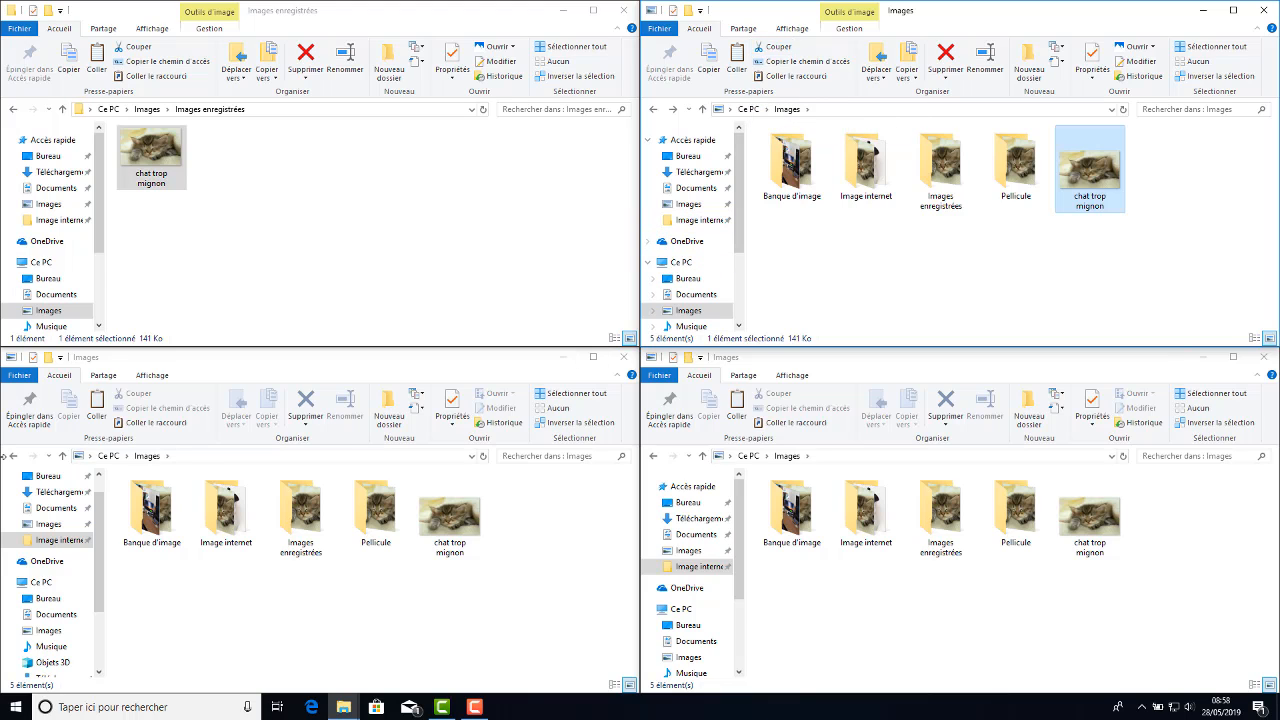
pyautogui.click(56, 508)
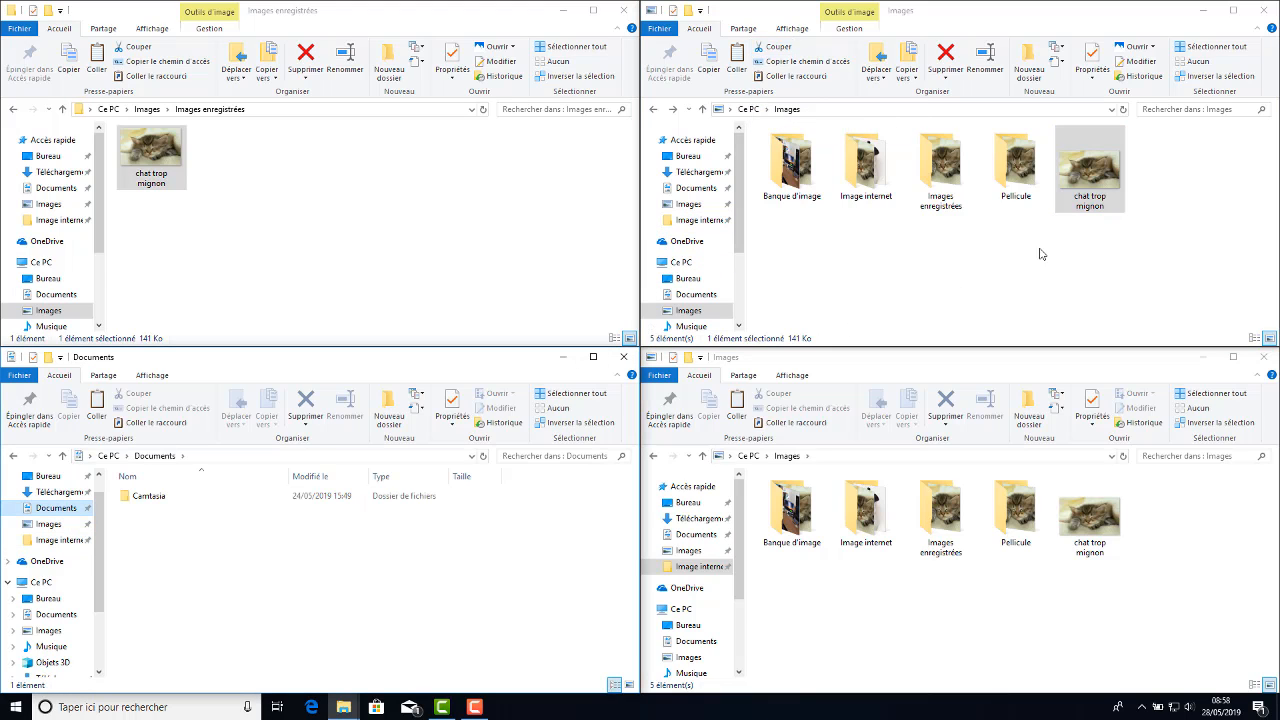
pyautogui.click(1082, 184)
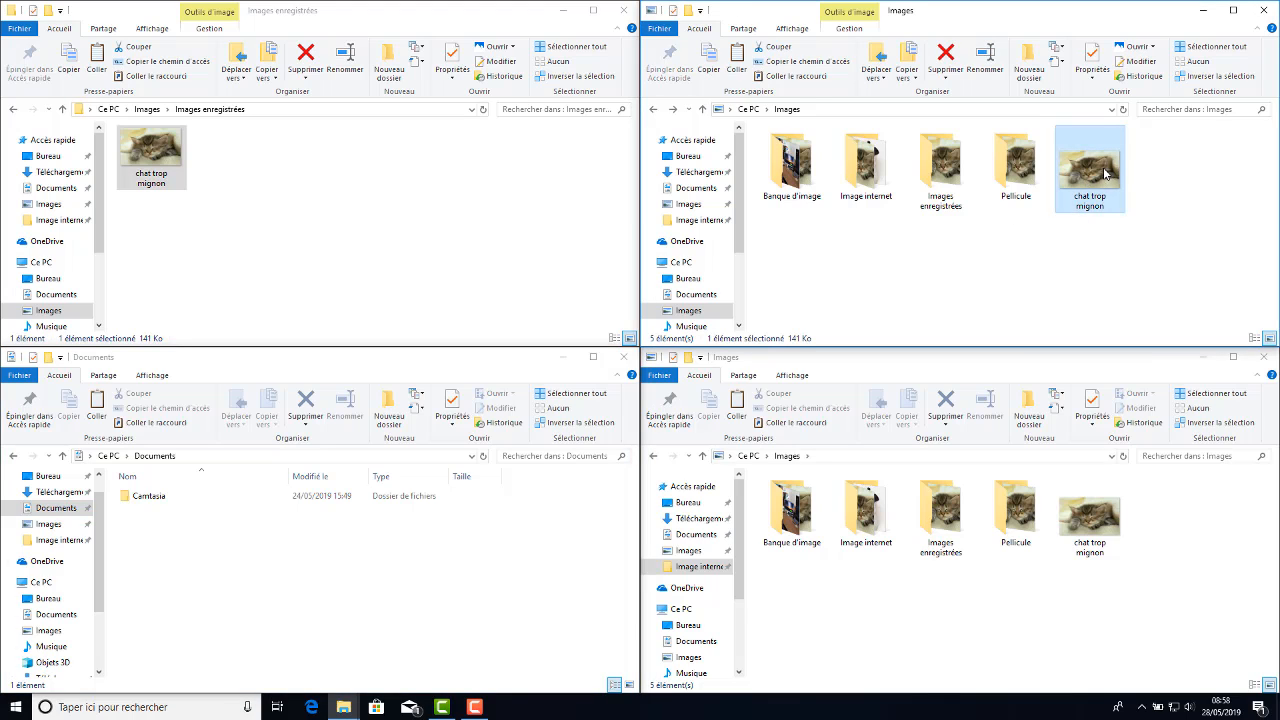
pyautogui.moveTo(1105, 174); pyautogui.dragTo(1046, 297)
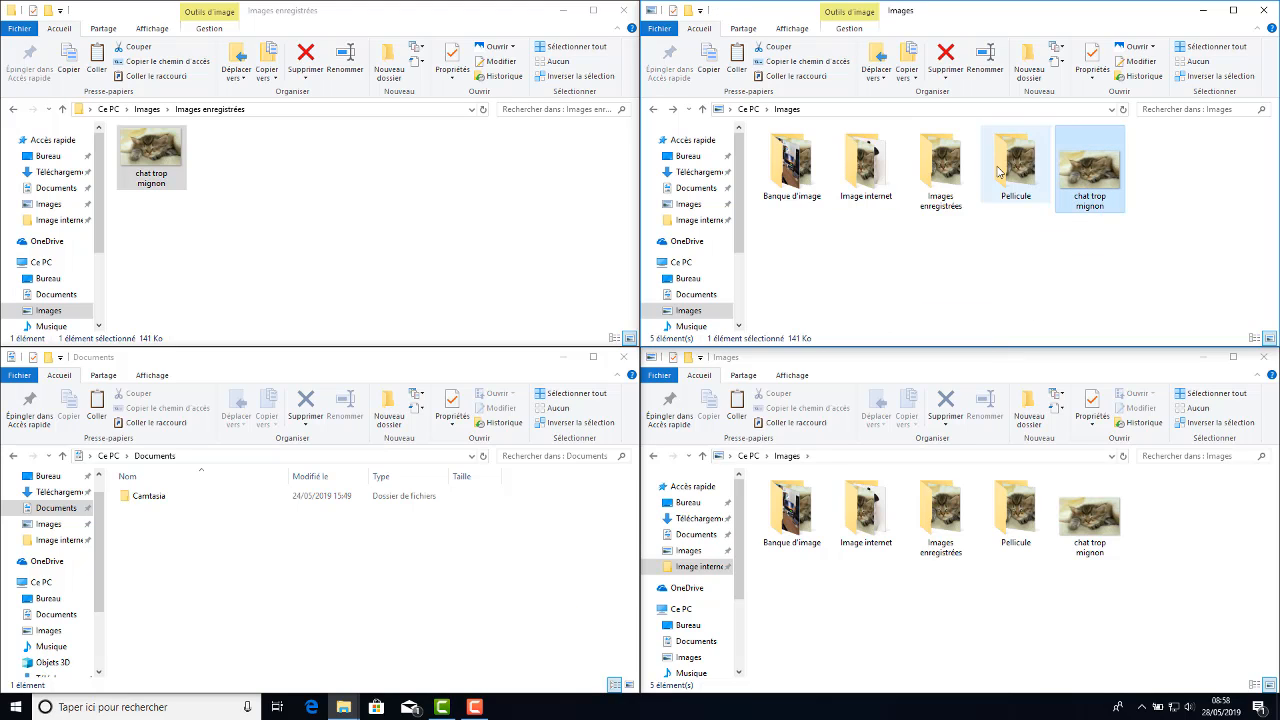
pyautogui.click(786, 54)
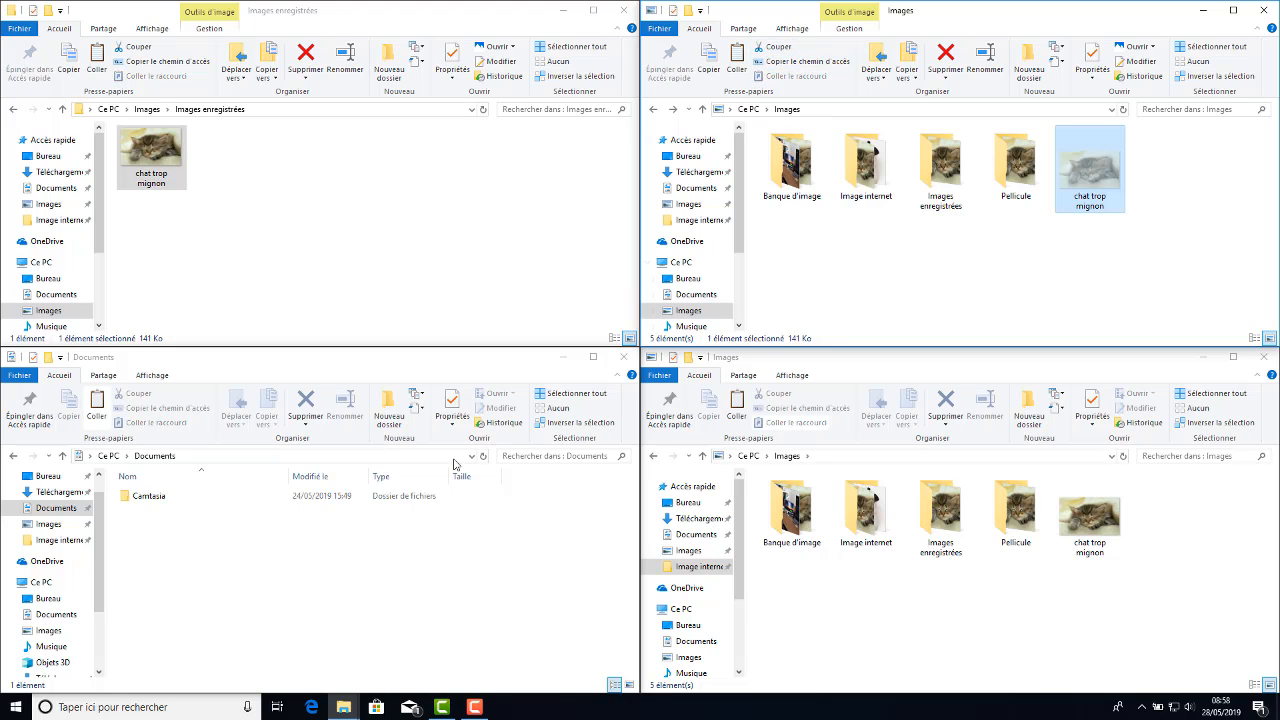
pyautogui.click(234, 583)
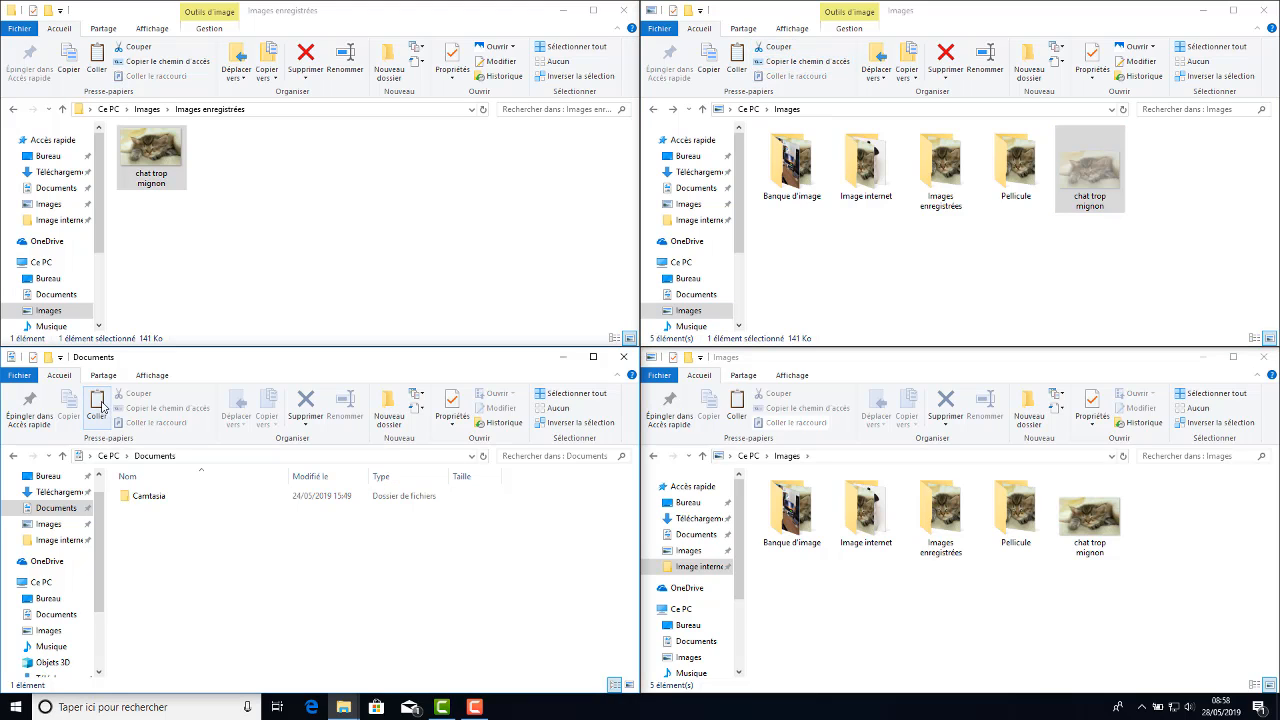
pyautogui.click(100, 406)
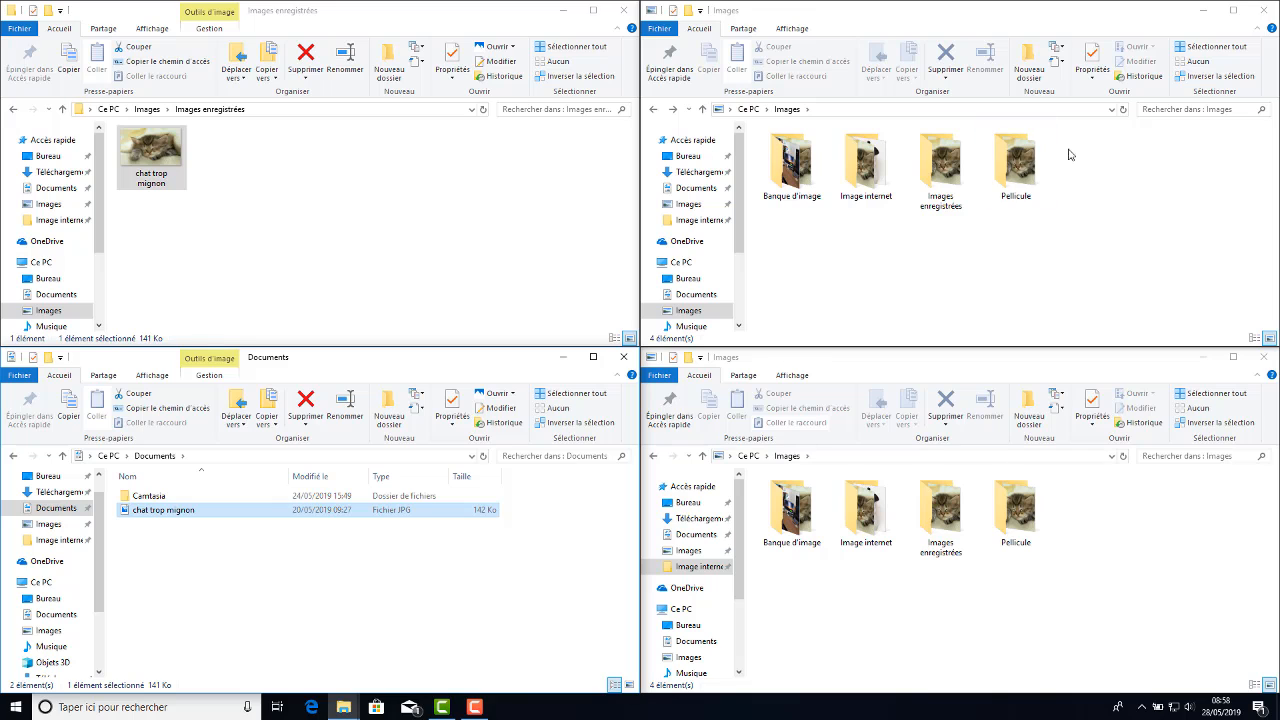
# Cut the chat trop mignon picture from Documents and paste it back into Images in the upper-right window
pyautogui.rightClick(134, 512)
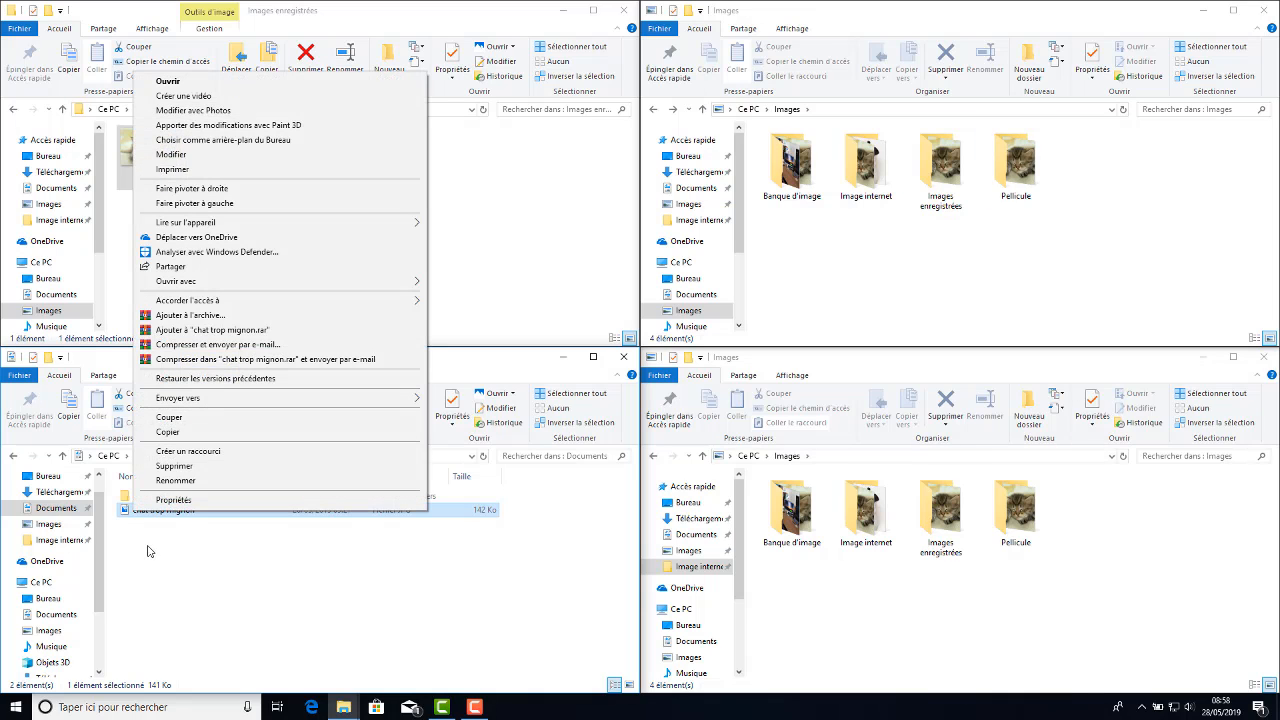
pyautogui.click(170, 417)
pyautogui.rightClick(1093, 167)
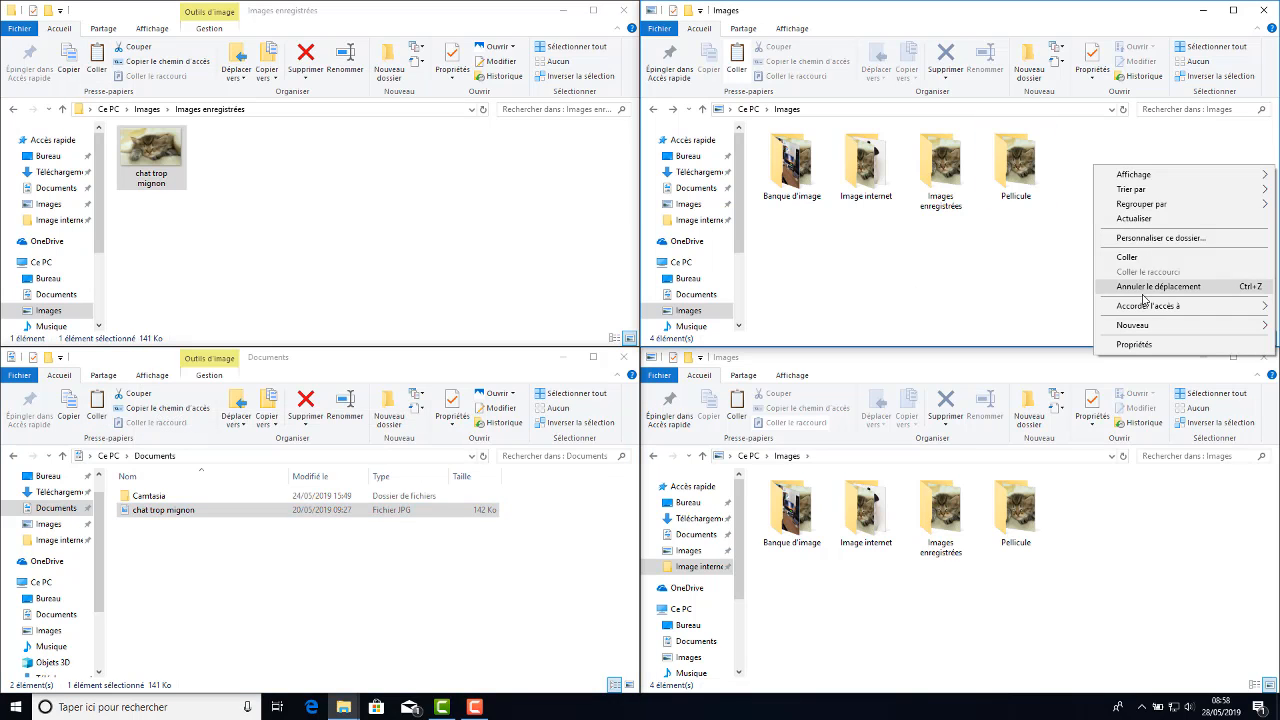
pyautogui.click(1127, 257)
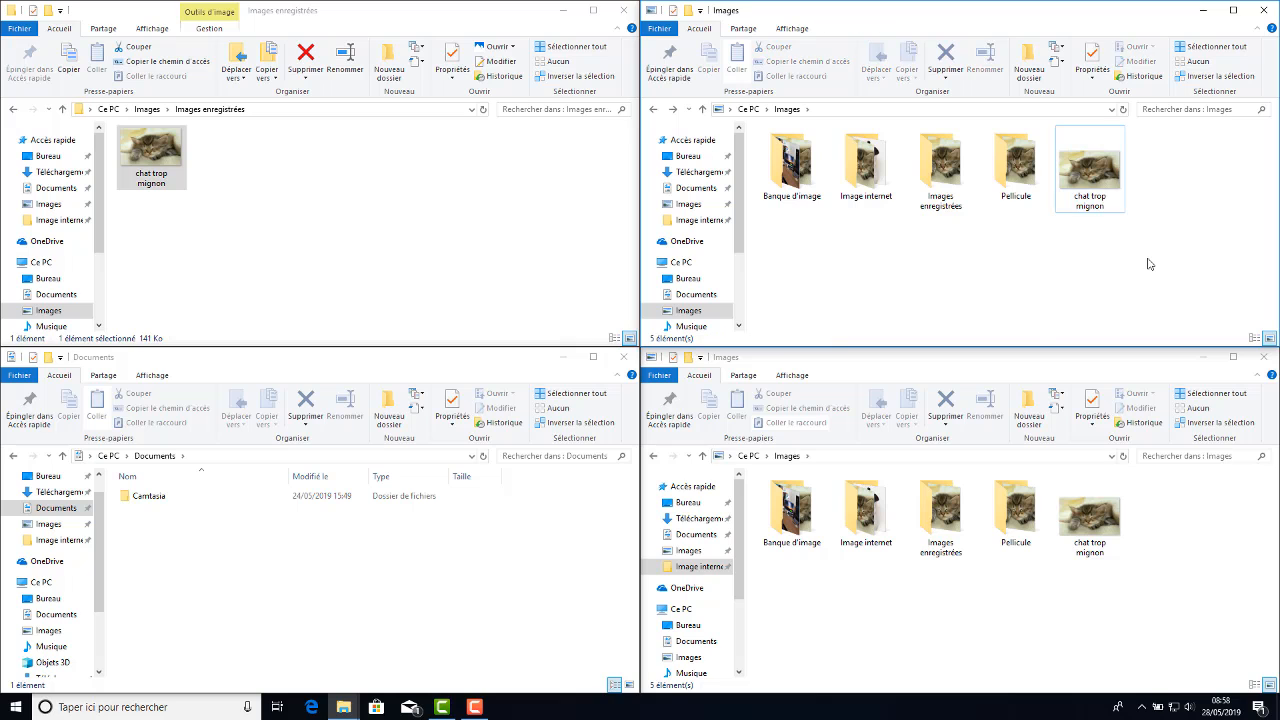
# Close the two right-hand windows and the Documents window, and move the remaining Images enregistrées window to the middle of the desktop
pyautogui.click(1264, 10)
pyautogui.click(1264, 357)
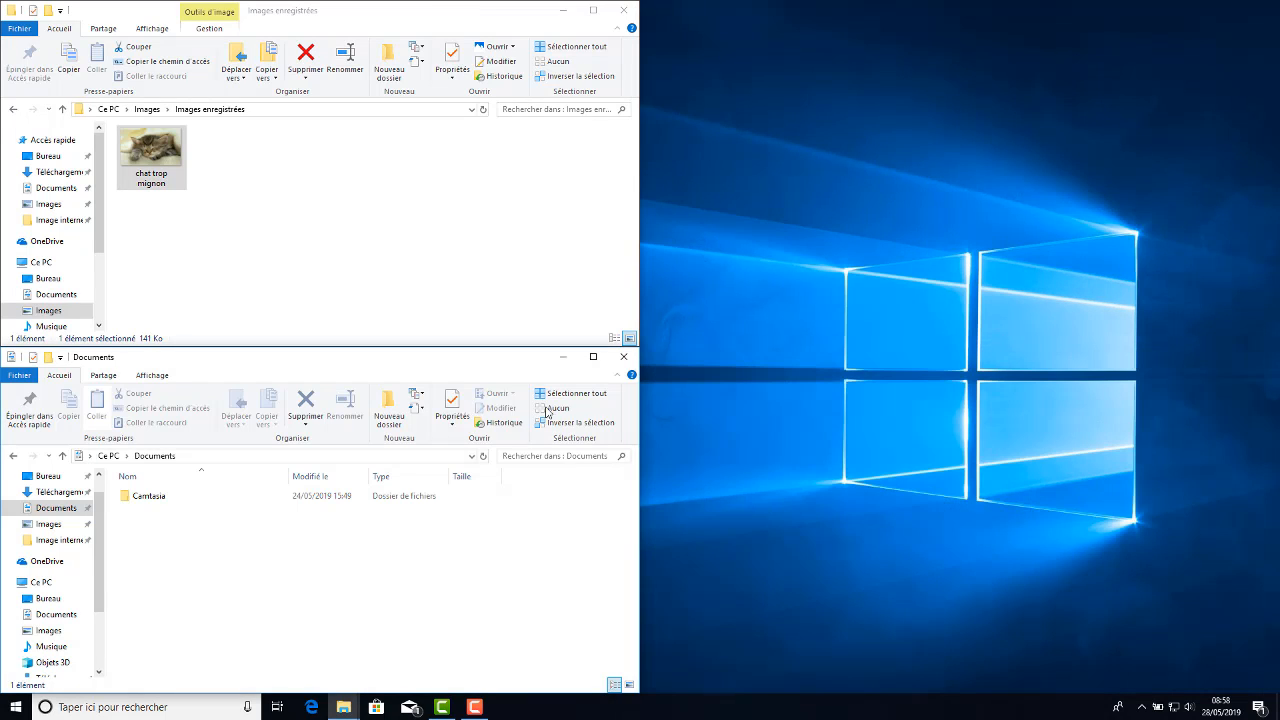
pyautogui.click(624, 358)
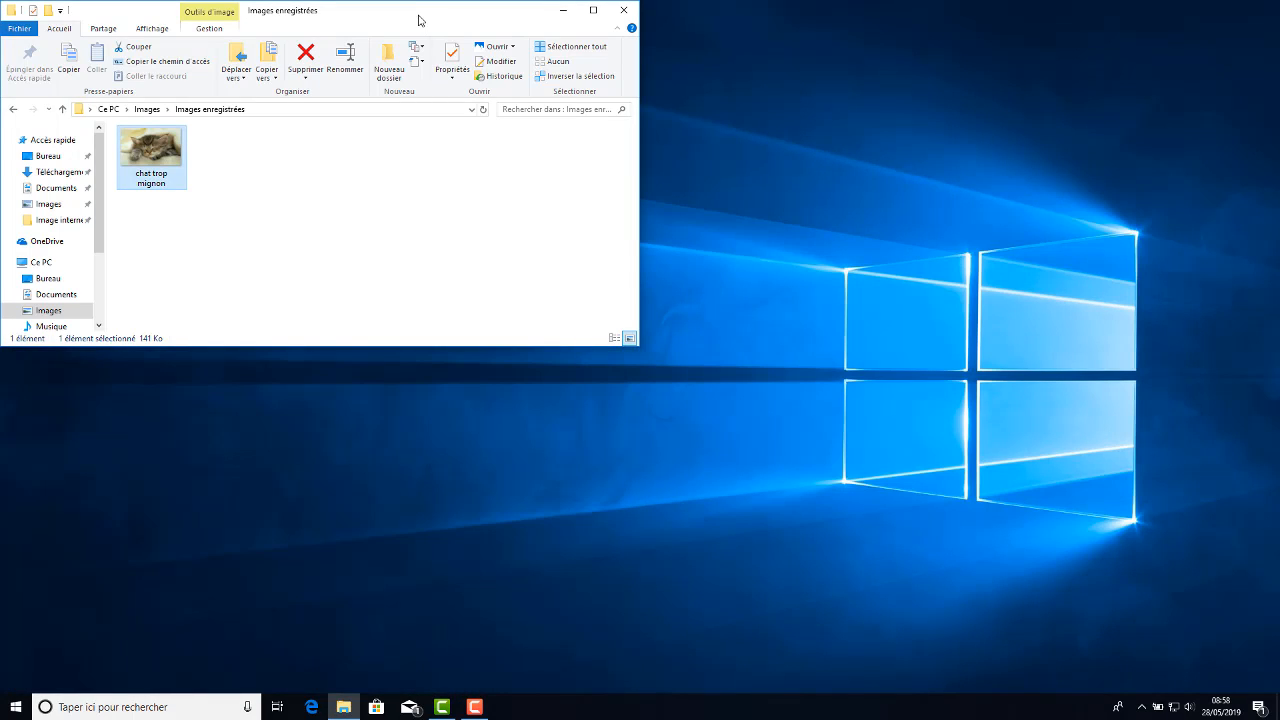
pyautogui.moveTo(420, 15); pyautogui.dragTo(741, 161)
pyautogui.click(589, 451)
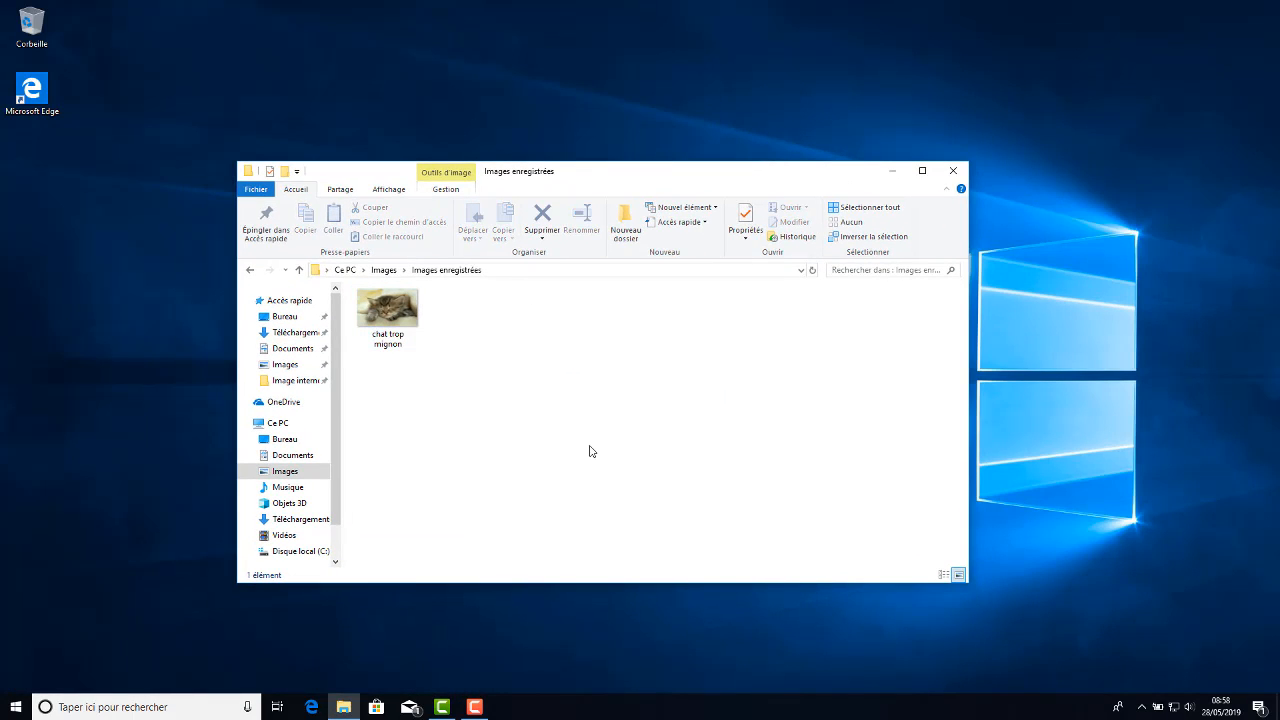
# Browse between the Images folder and its Images enregistrées subfolder, finishing in Images
pyautogui.click(383, 271)
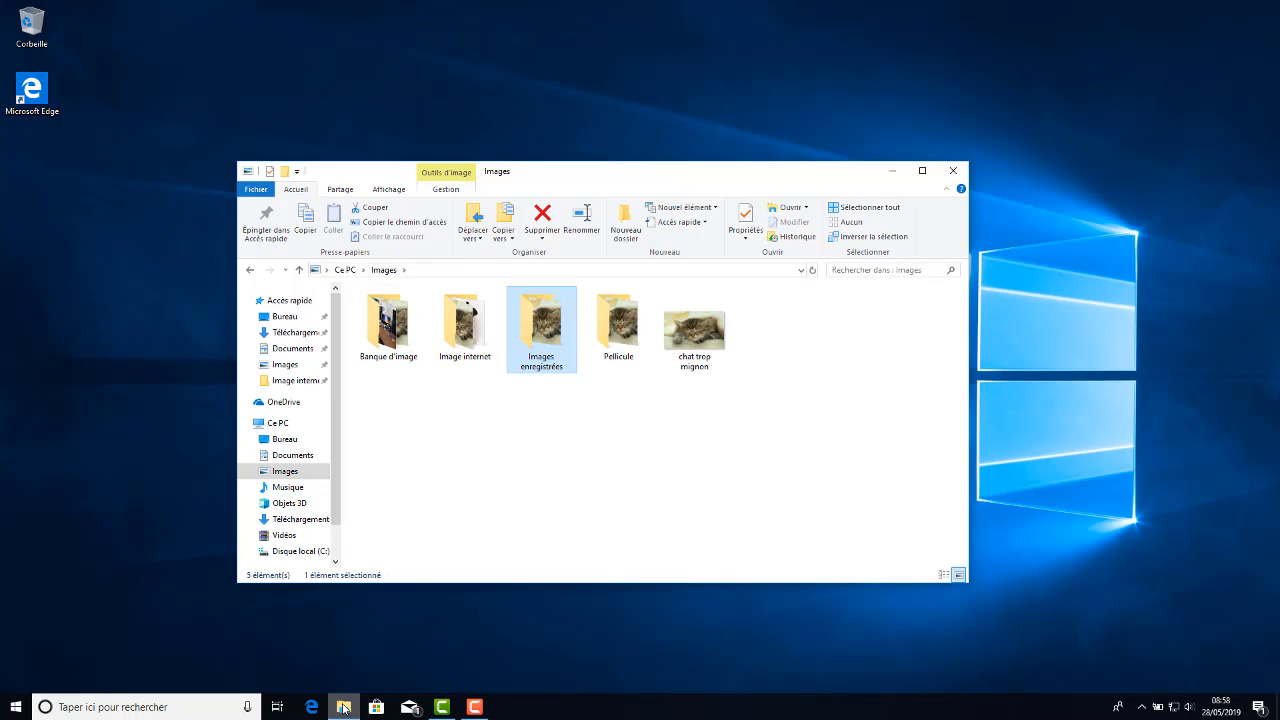
pyautogui.click(590, 448)
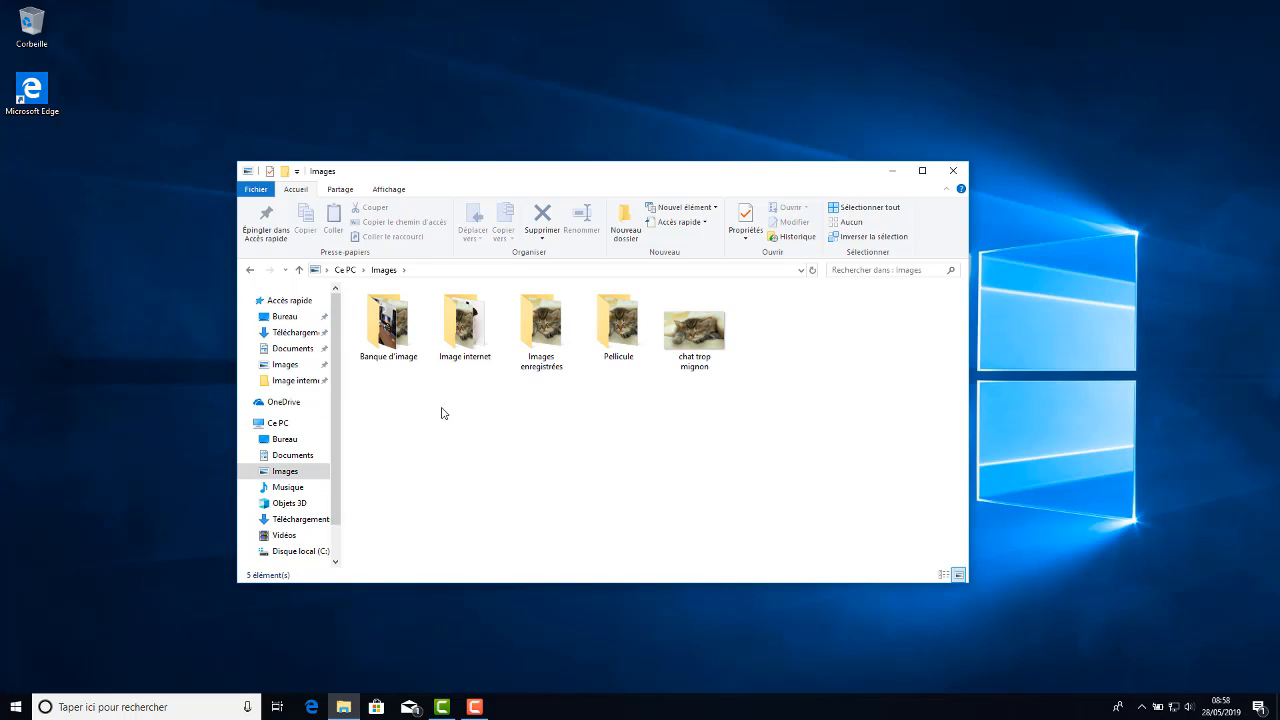
pyautogui.click(266, 192)
pyautogui.click(453, 490)
pyautogui.click(251, 271)
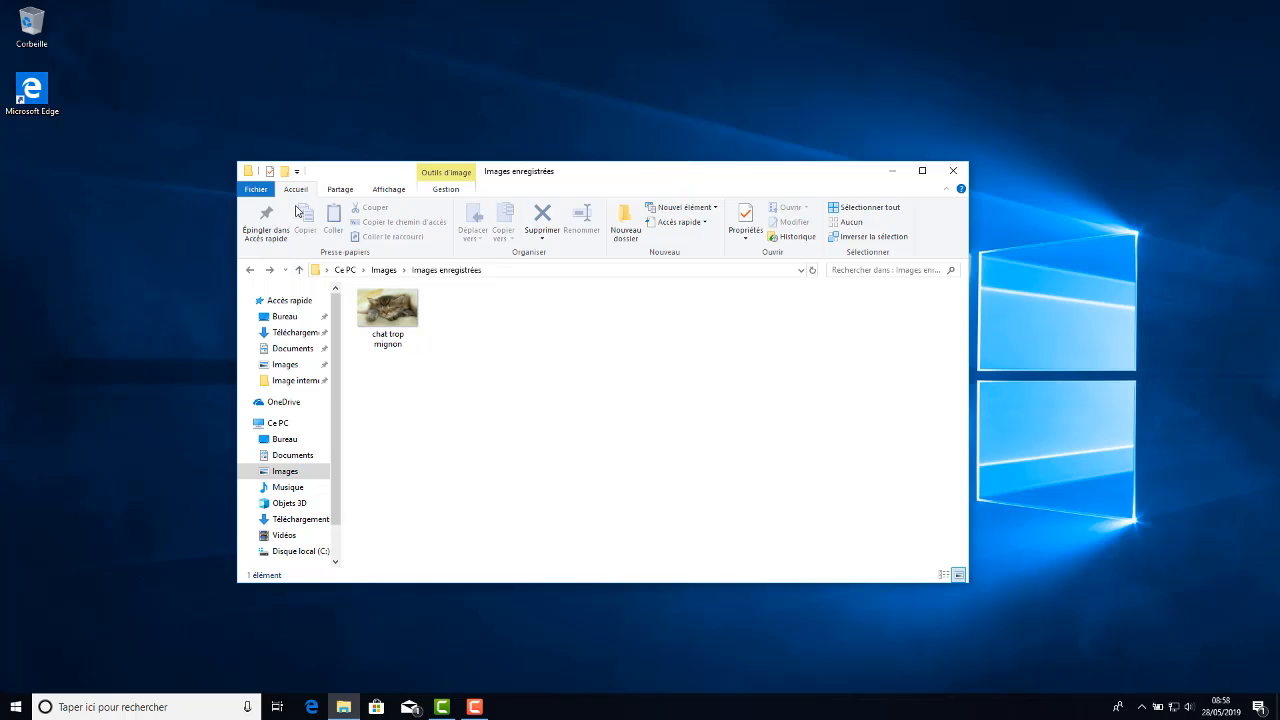
pyautogui.click(383, 270)
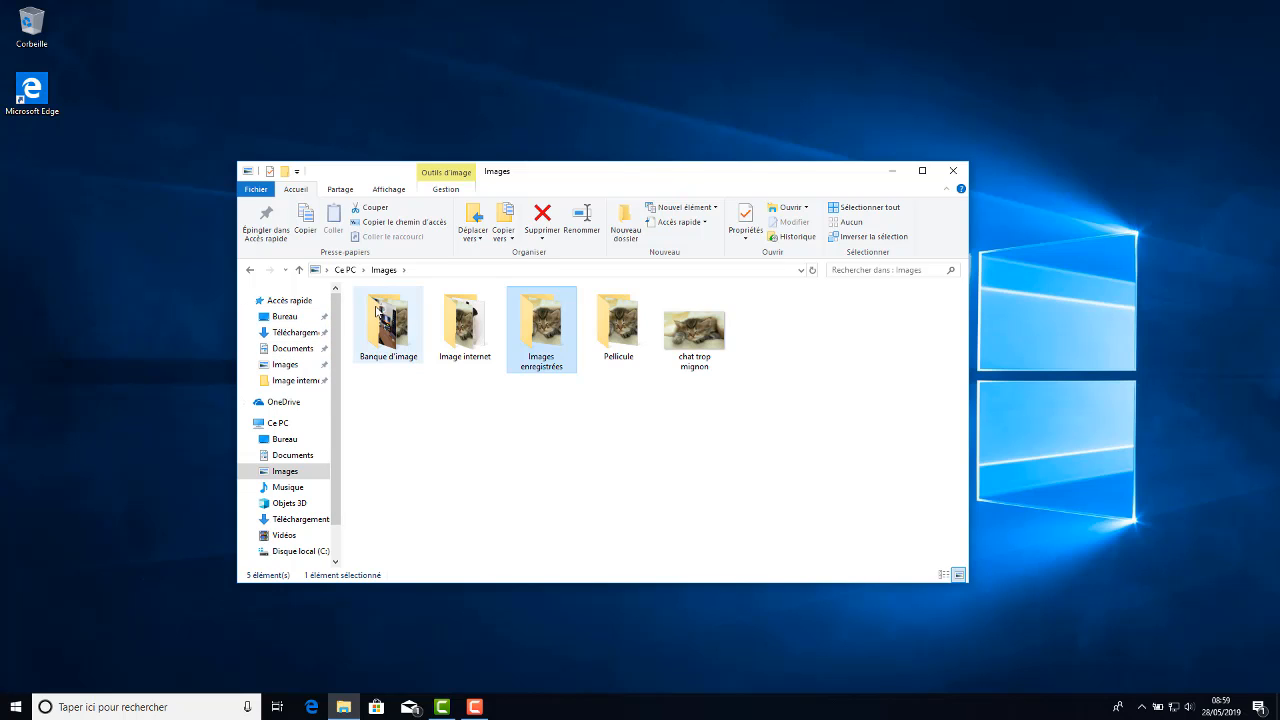
# Open the Images enregistrées folder, and replace Image internet with Images enregistrées in Quick access
pyautogui.doubleClick(545, 333)
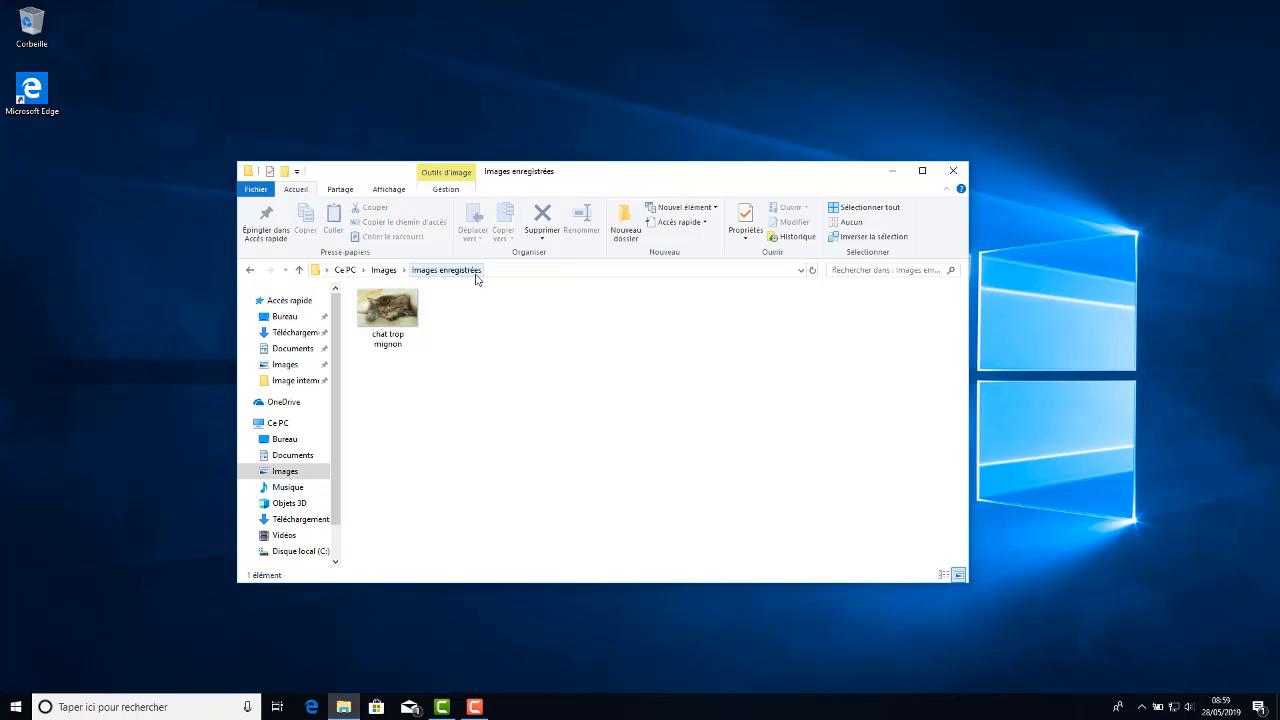
pyautogui.rightClick(303, 382)
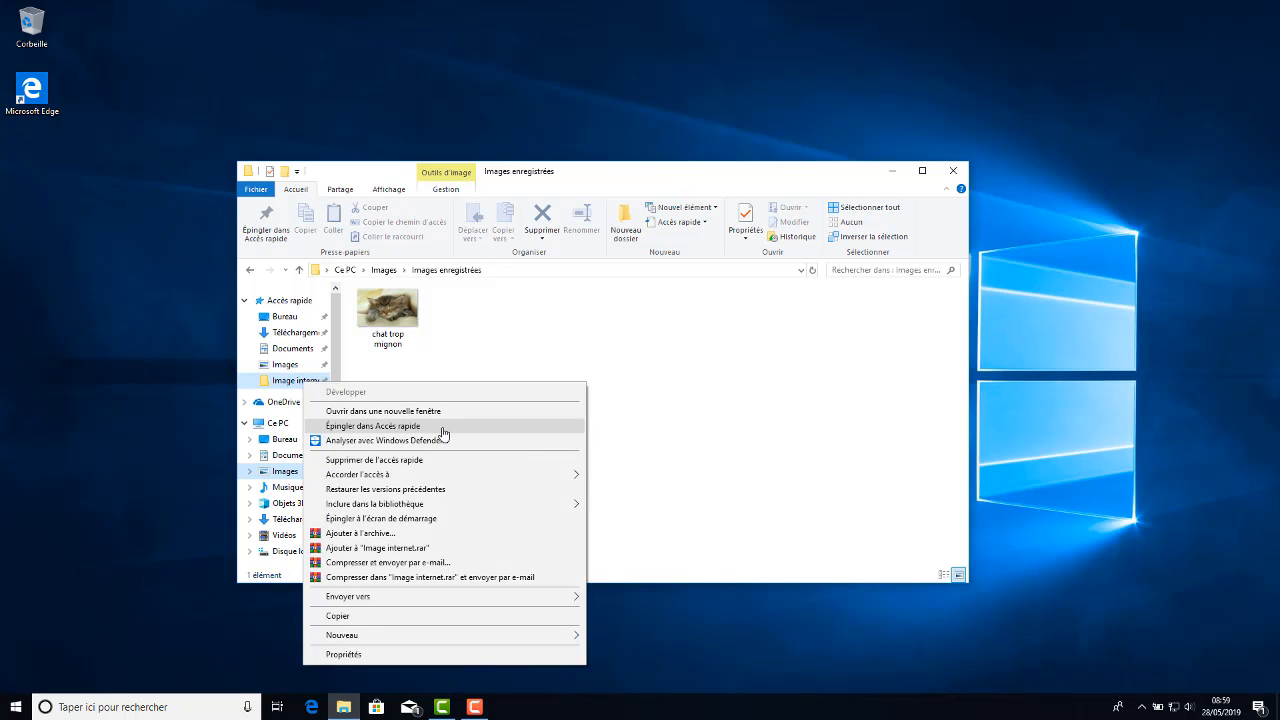
pyautogui.click(444, 461)
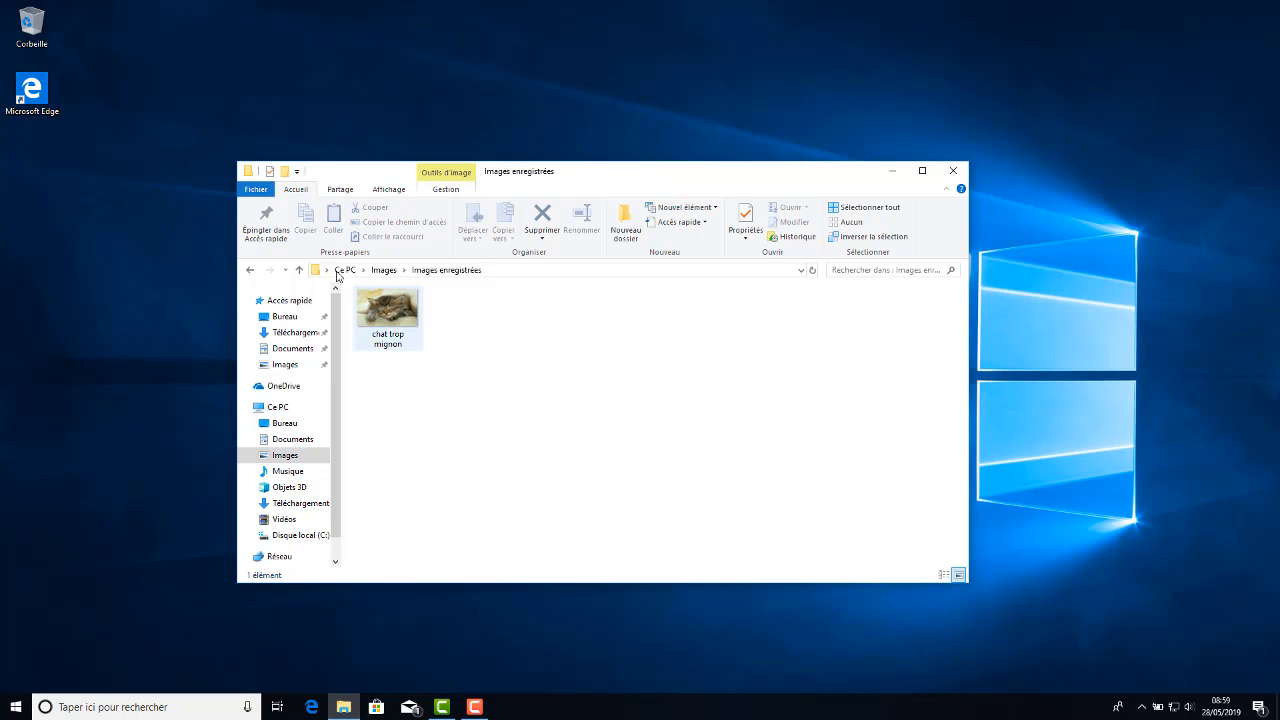
pyautogui.click(264, 222)
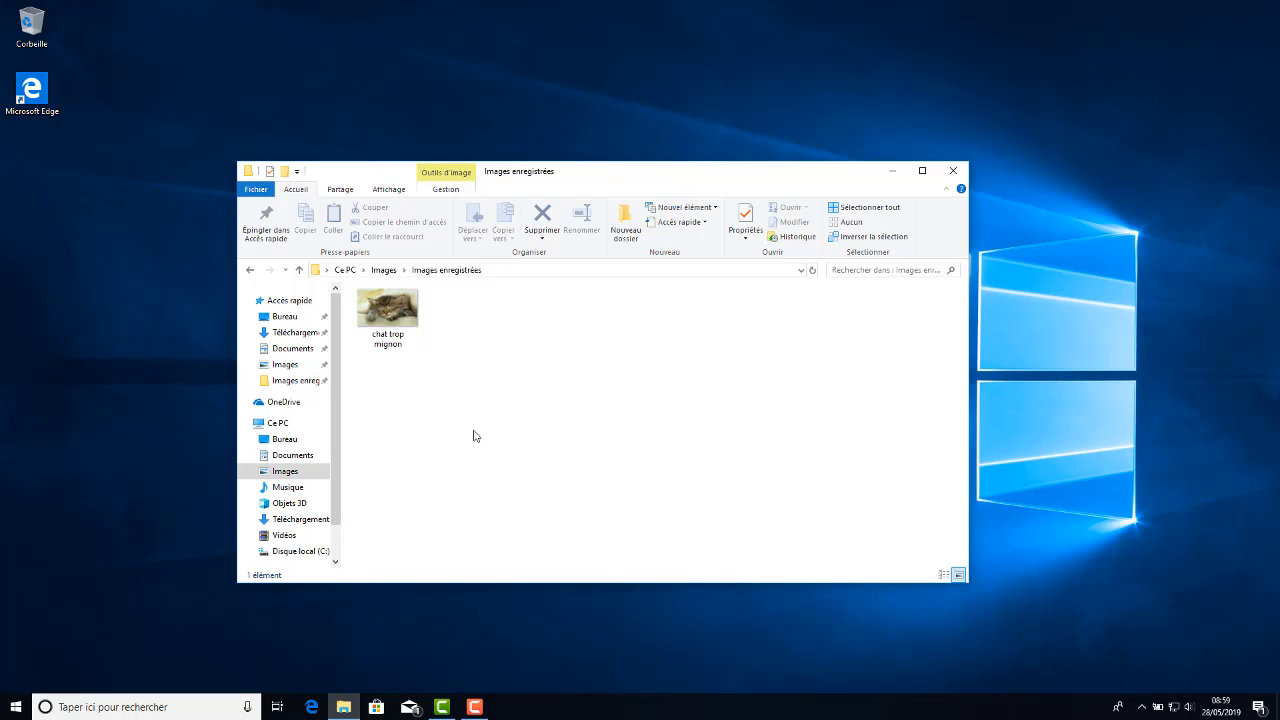
# Close and reopen the File Explorer window, and open Images enregistrées through its Quick access shortcut
pyautogui.click(953, 170)
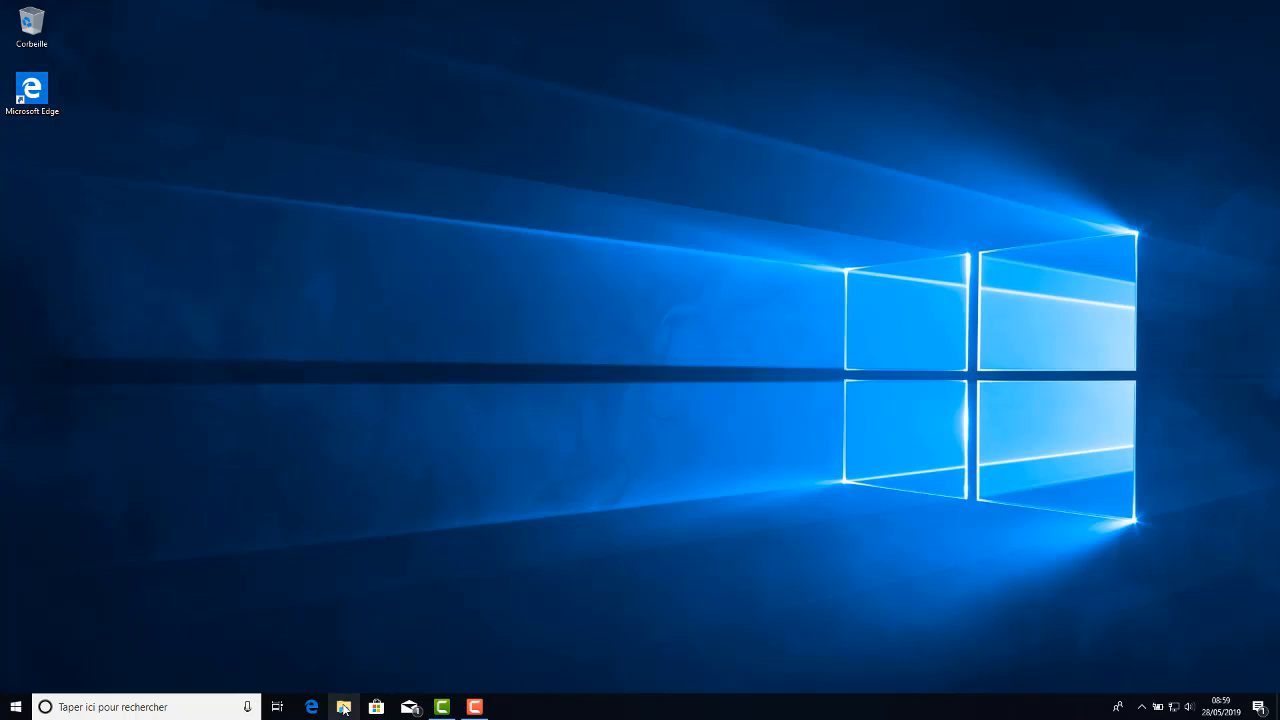
pyautogui.click(343, 708)
pyautogui.click(292, 380)
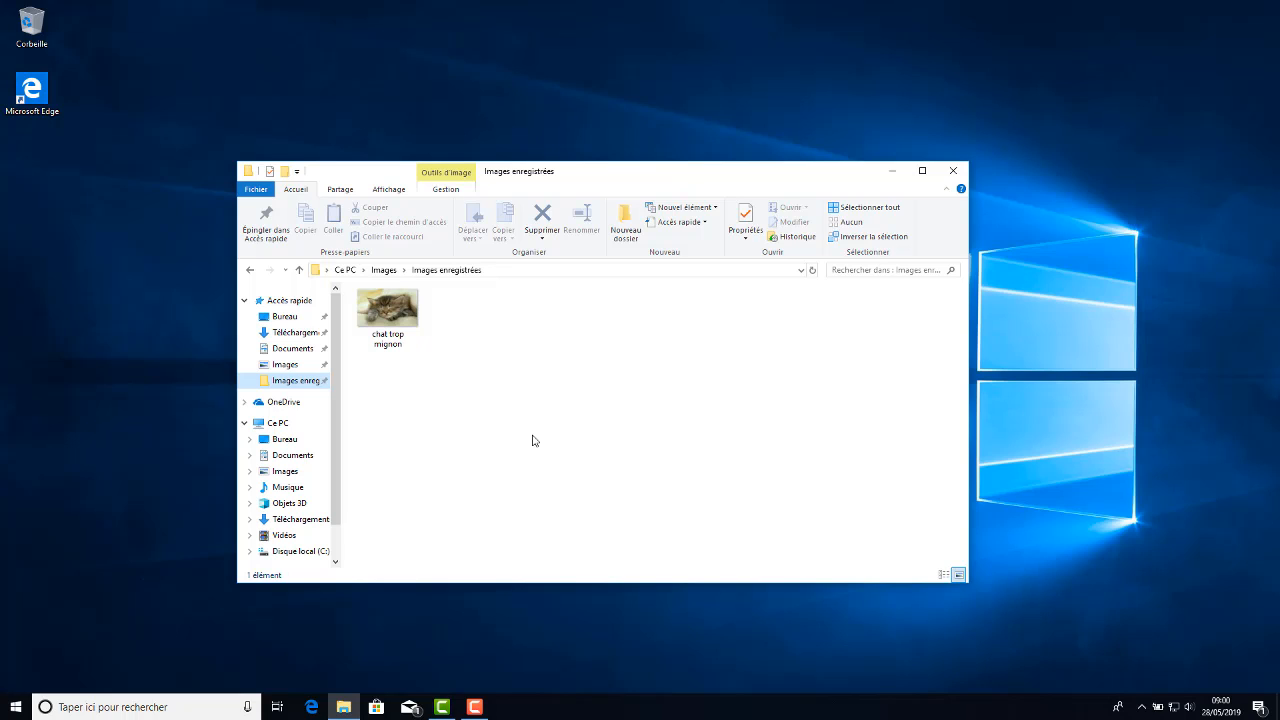
# Unpin the Images enregistrées, Images and Documents folders from Quick access
pyautogui.rightClick(276, 381)
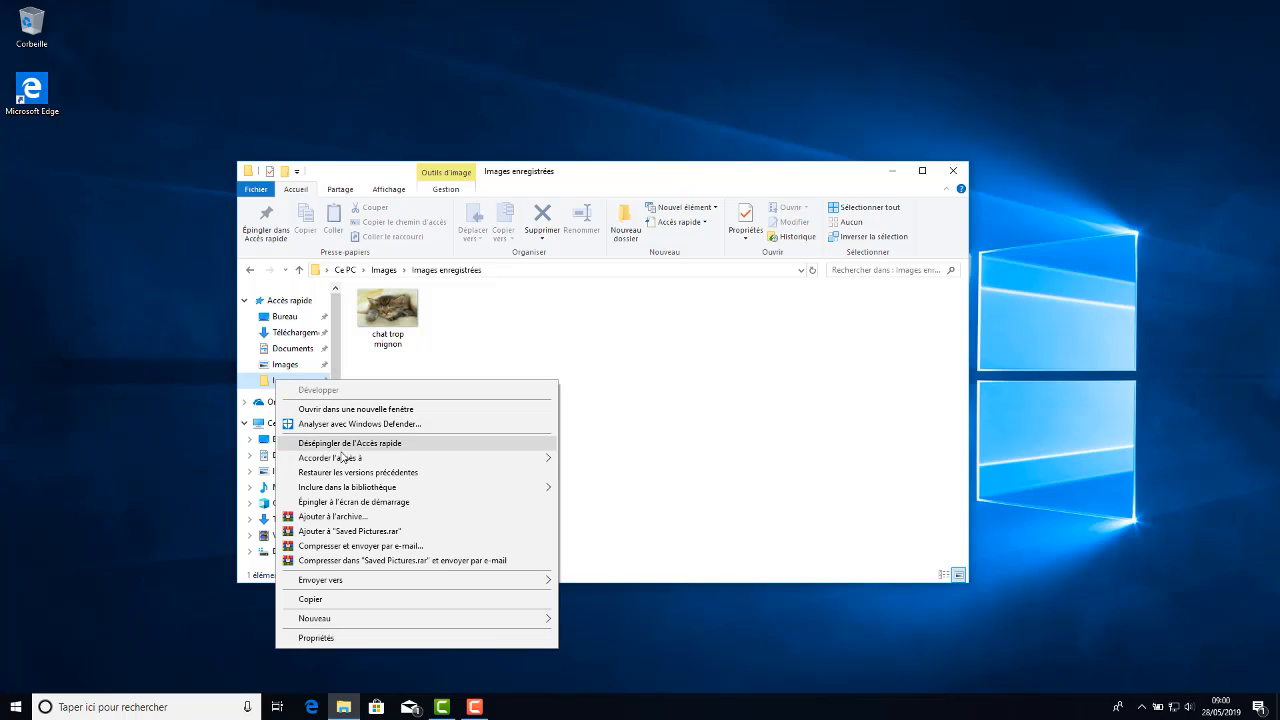
pyautogui.click(343, 446)
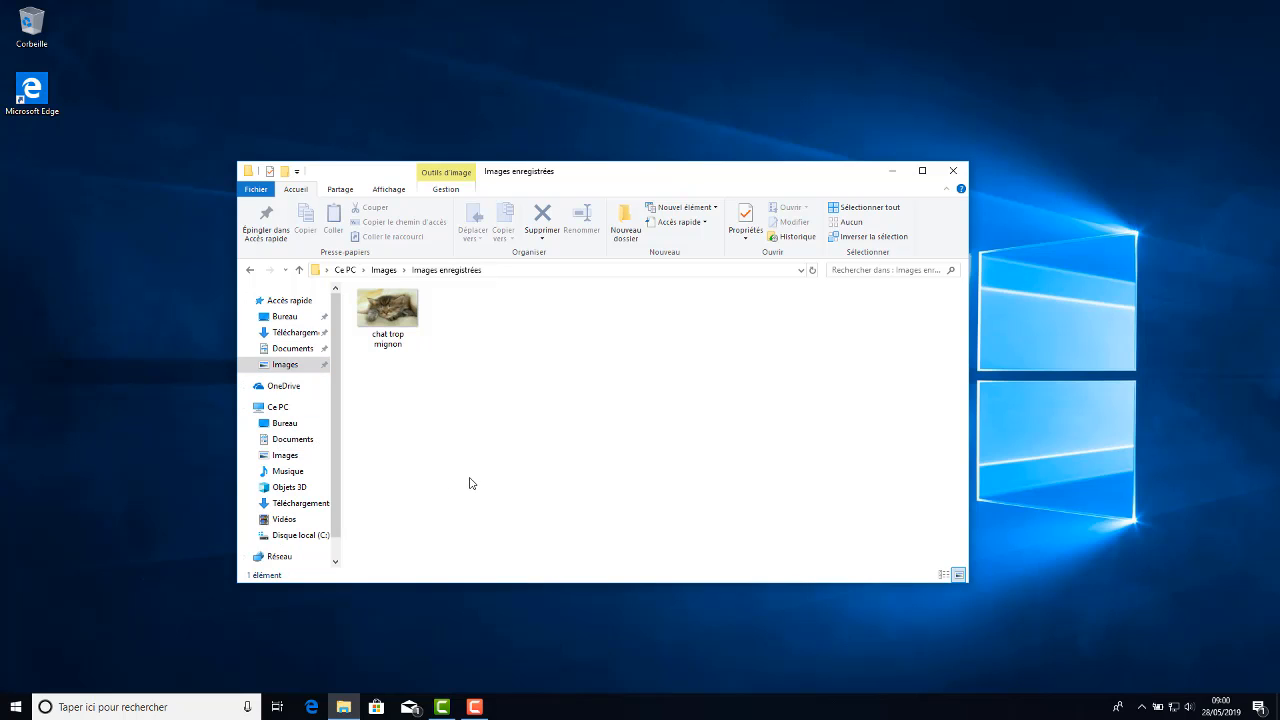
pyautogui.rightClick(296, 369)
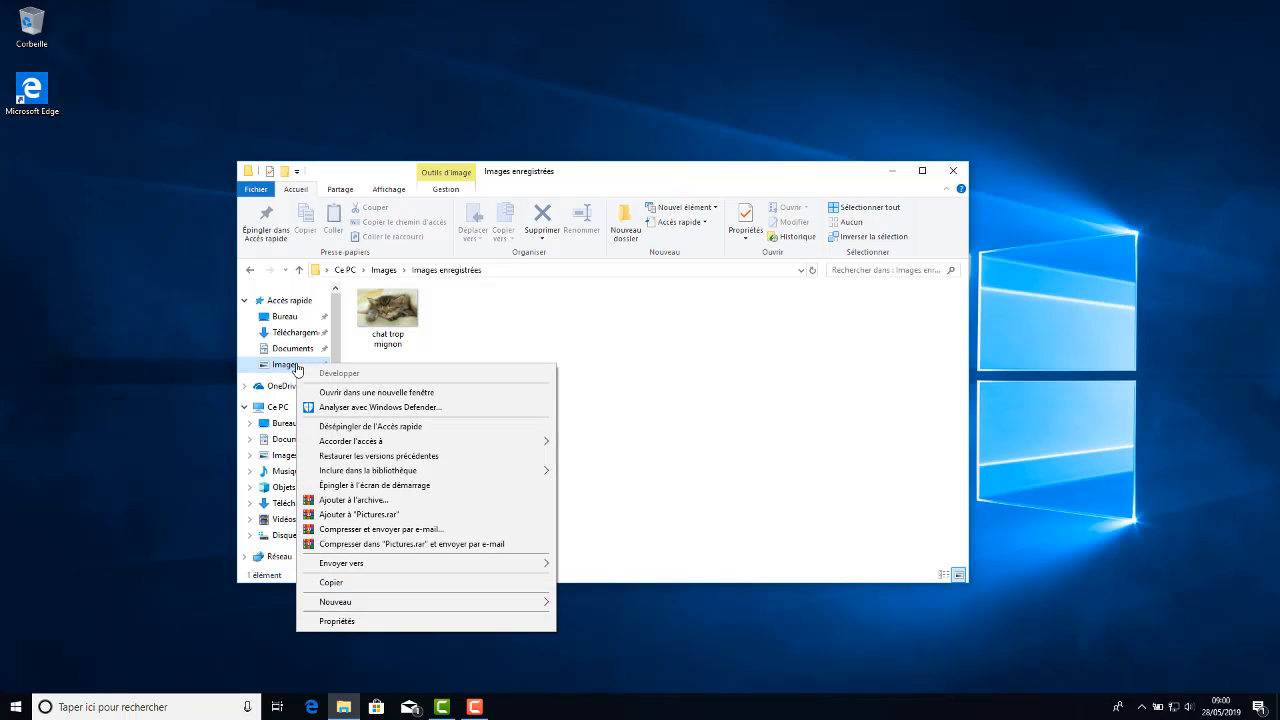
pyautogui.click(399, 429)
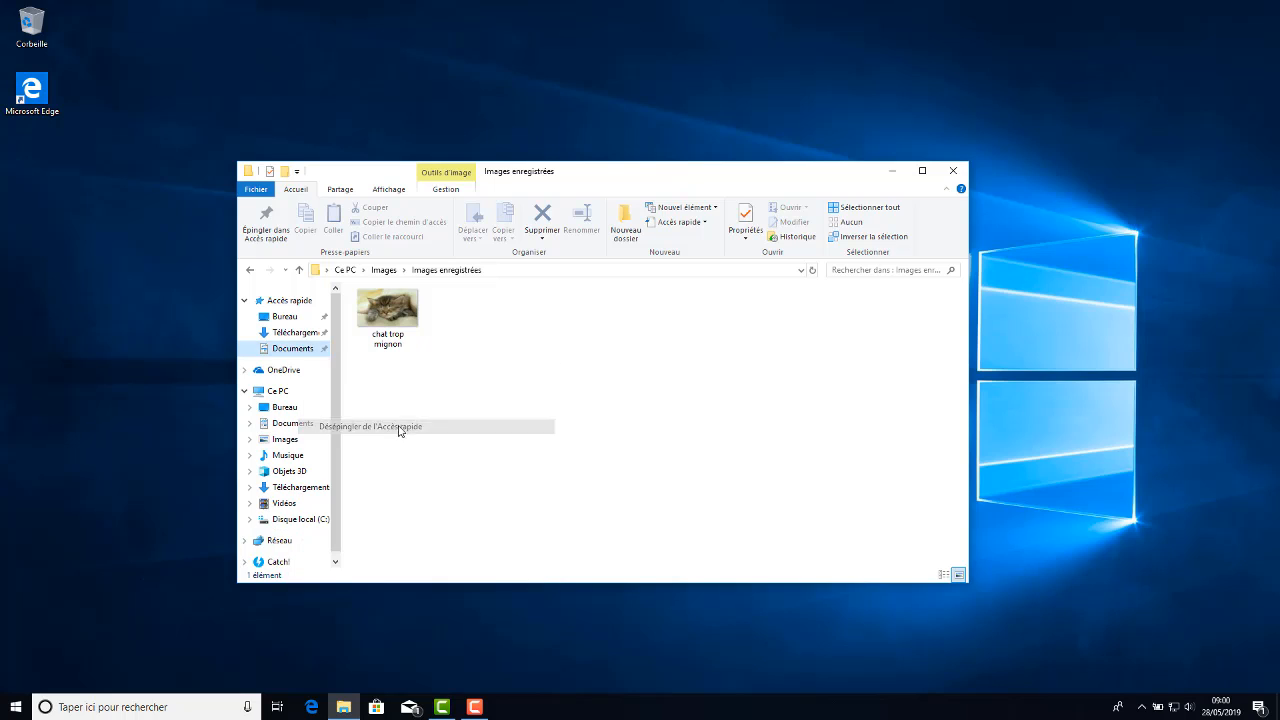
pyautogui.rightClick(297, 347)
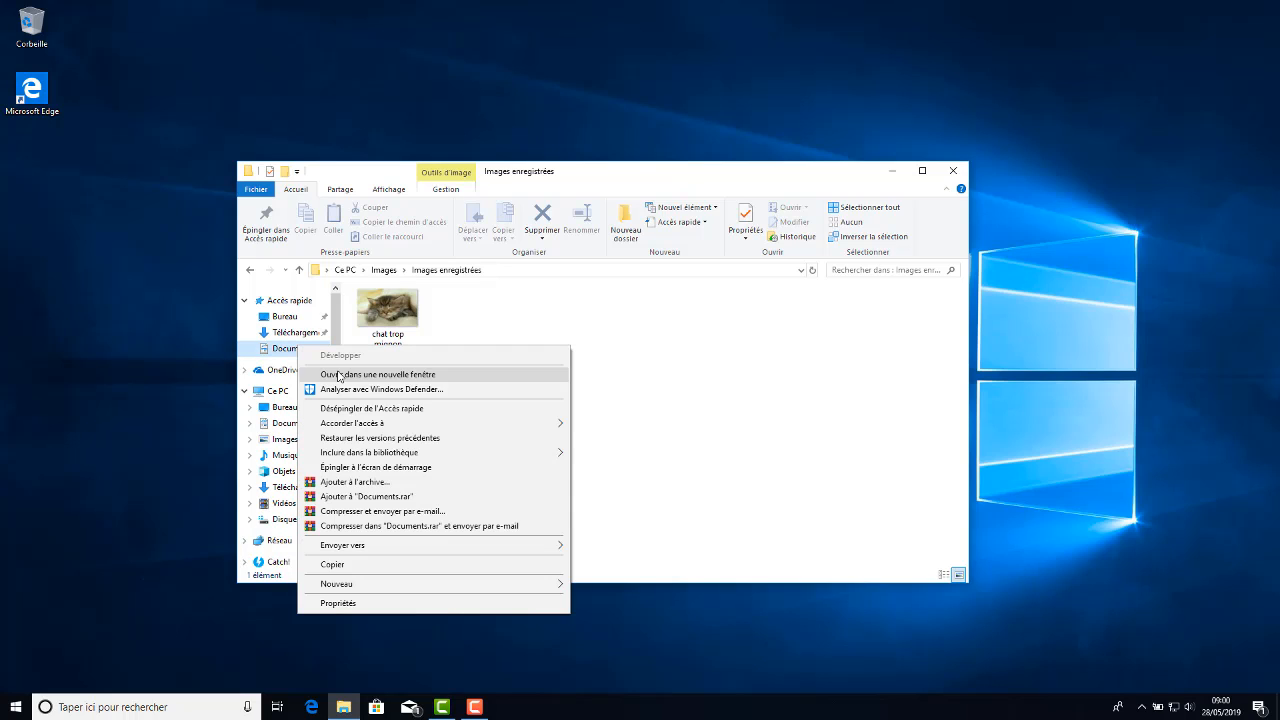
pyautogui.click(380, 410)
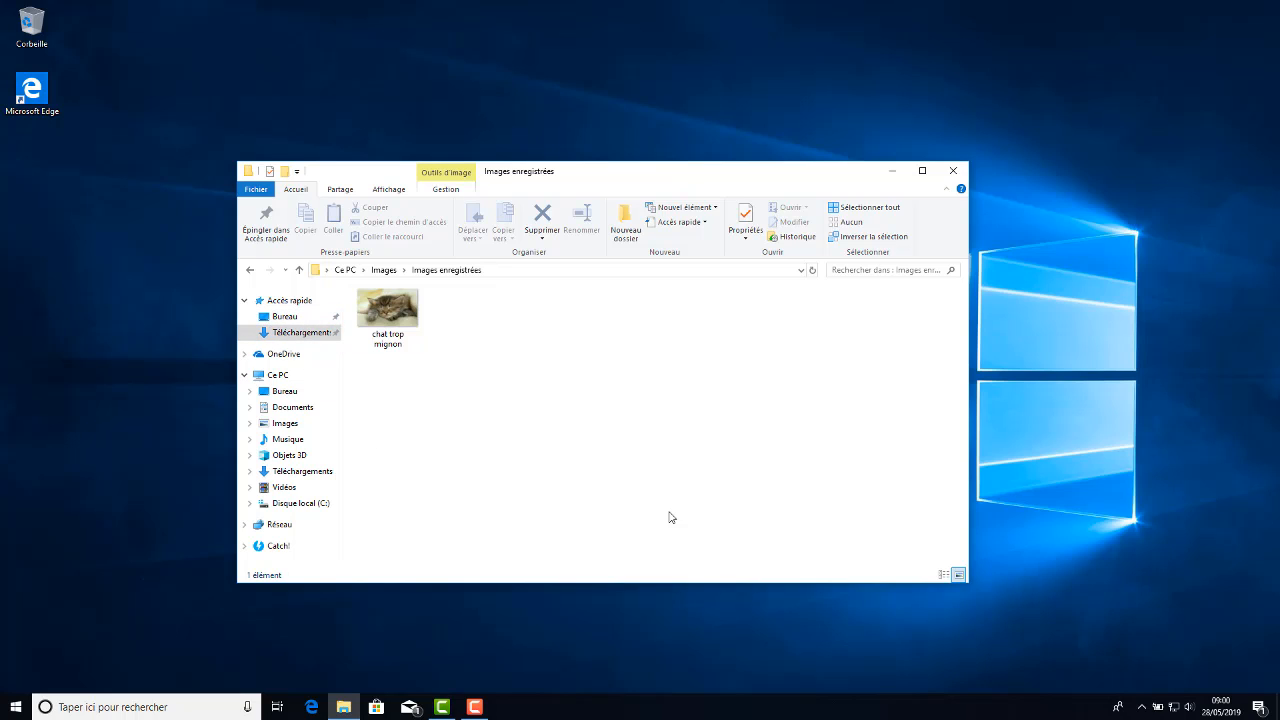
# Pin the Documents and Images folders to Quick access again, and close and reopen the File Explorer window
pyautogui.click(294, 408)
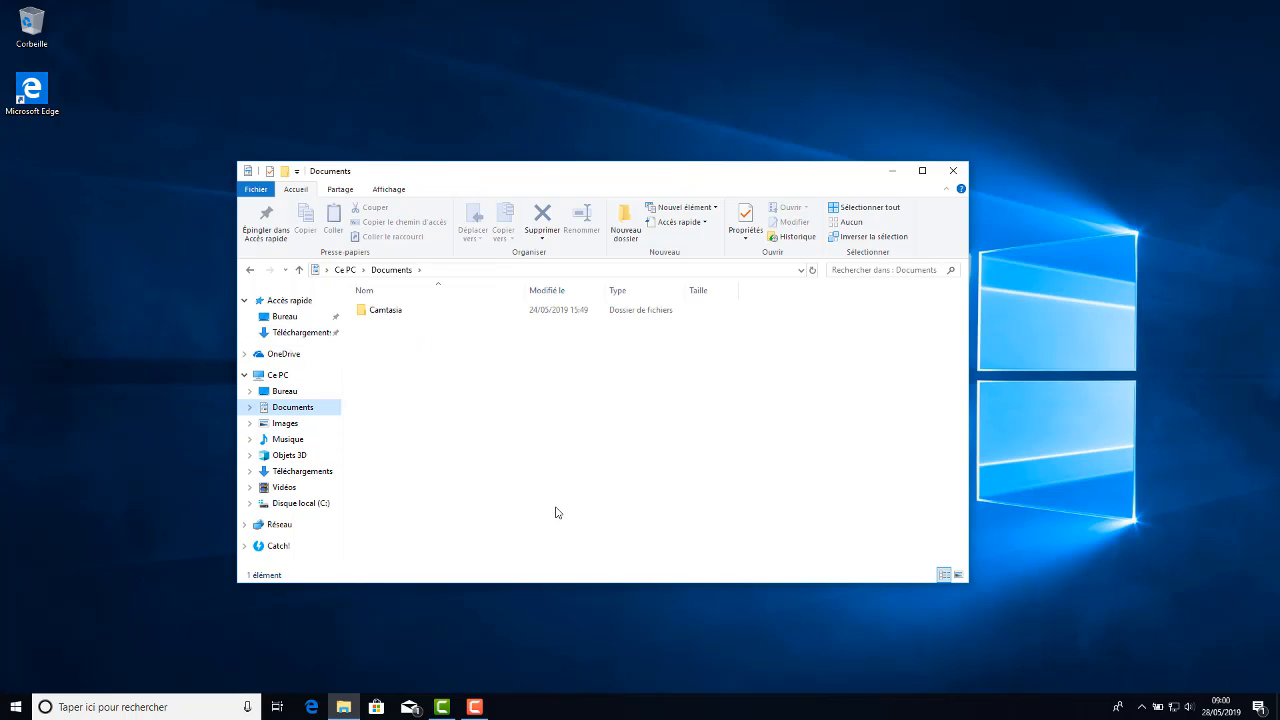
pyautogui.click(263, 224)
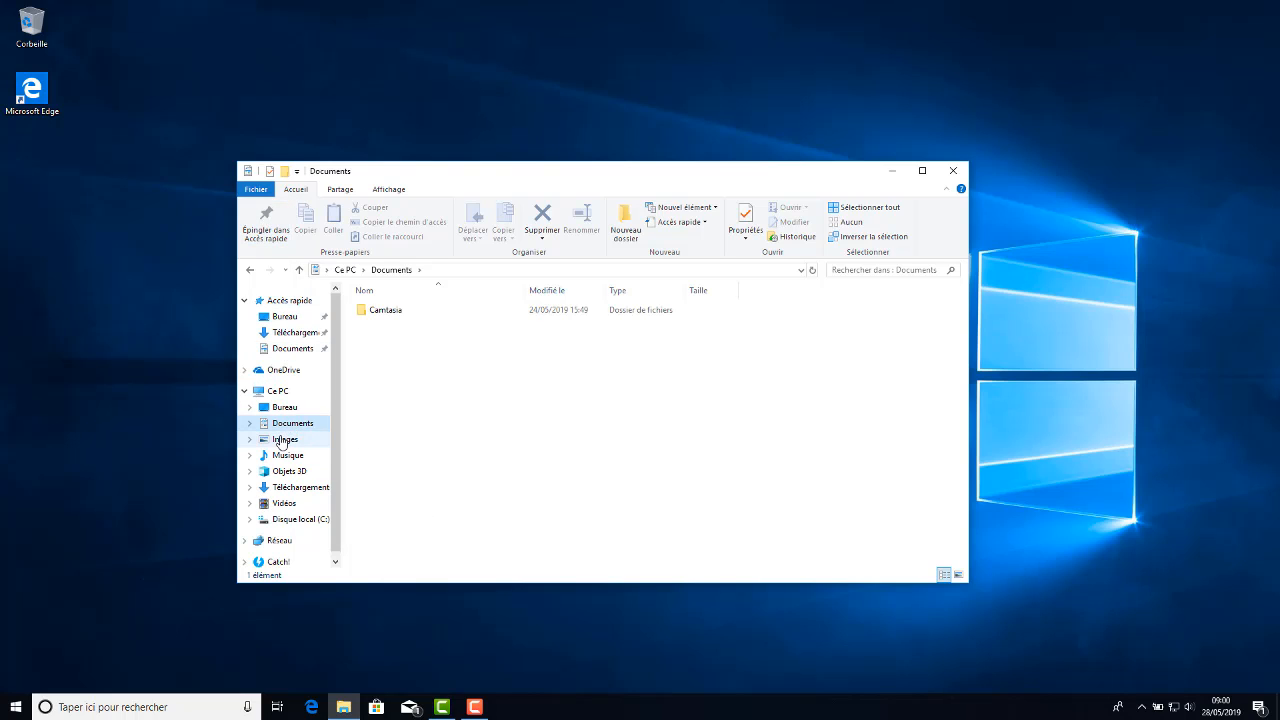
pyautogui.click(284, 440)
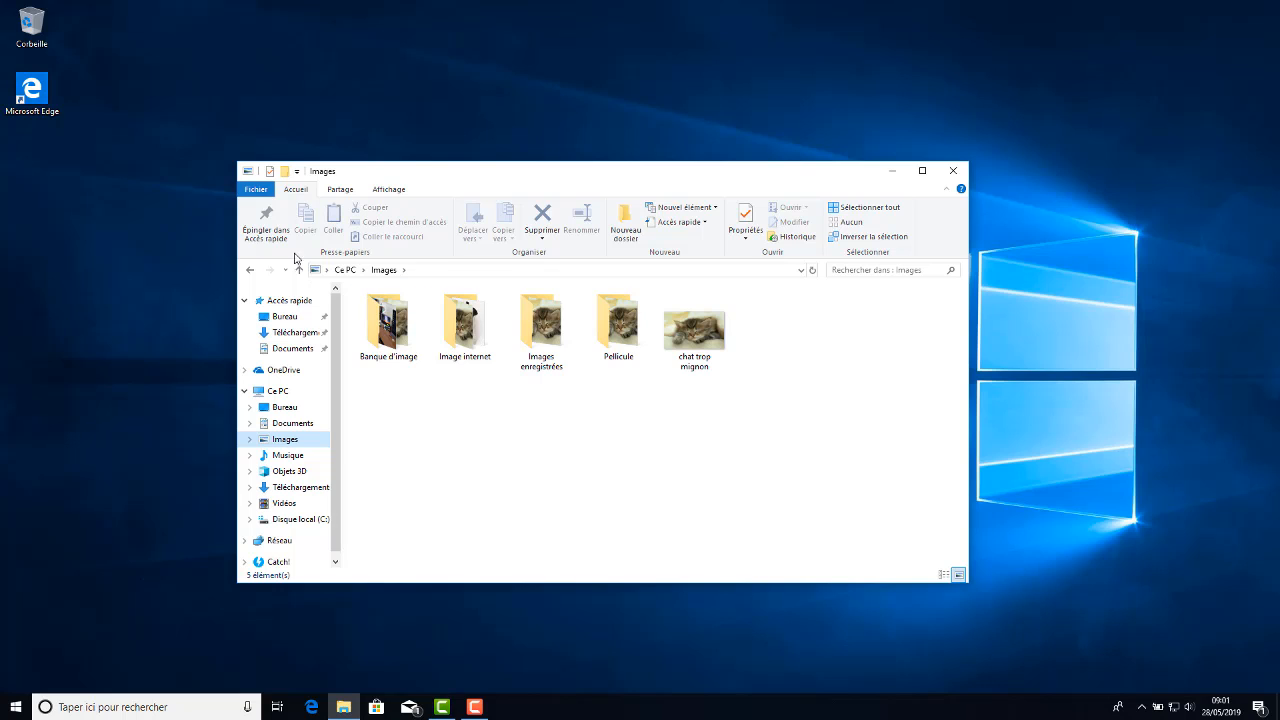
pyautogui.click(268, 228)
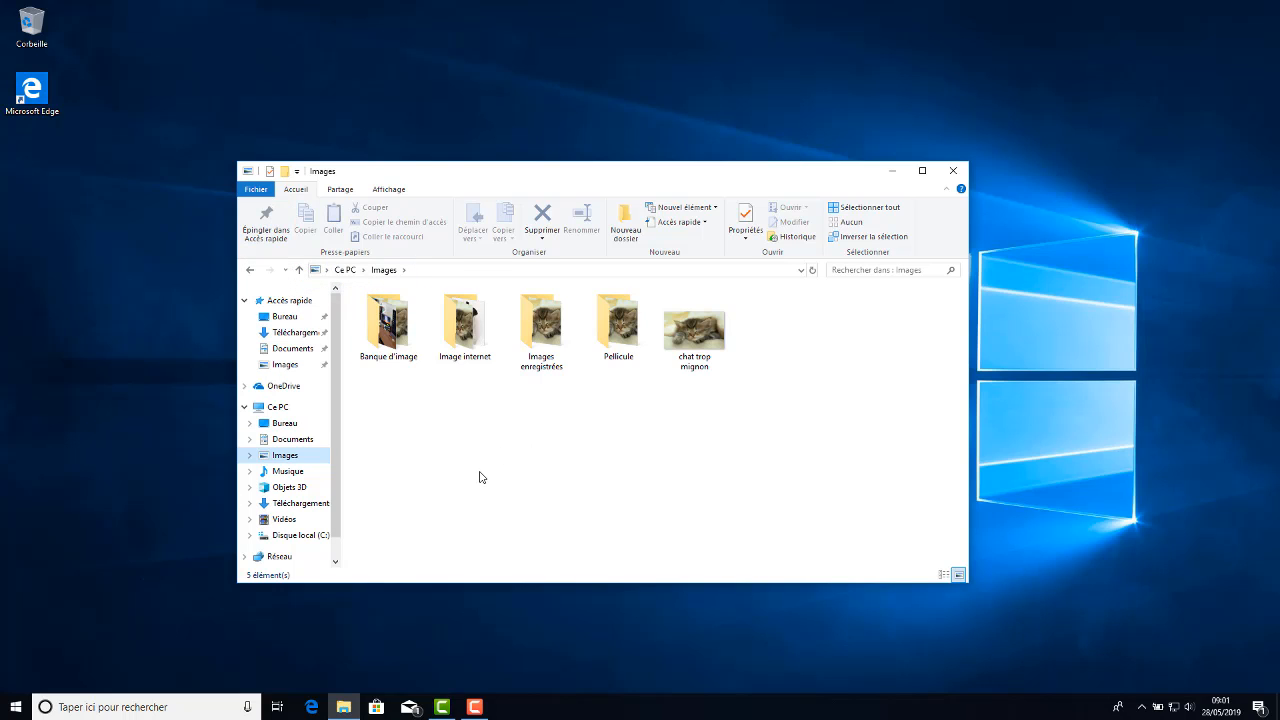
pyautogui.click(953, 171)
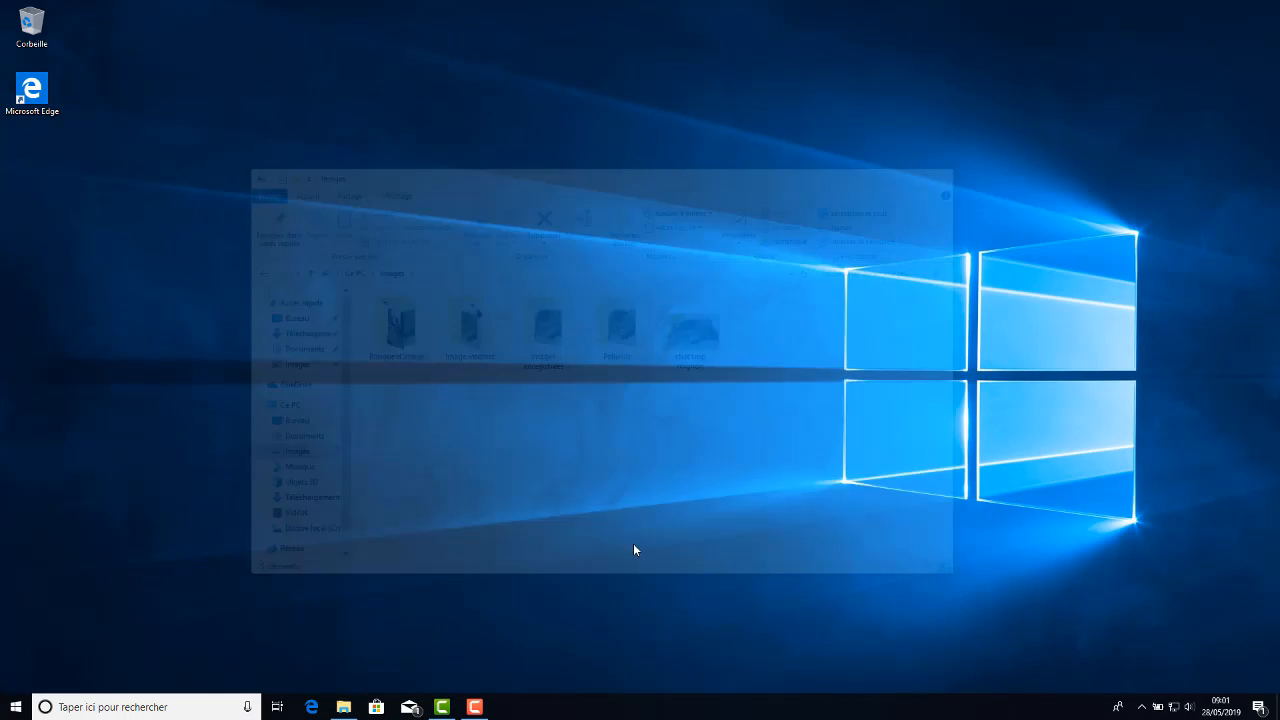
pyautogui.click(344, 708)
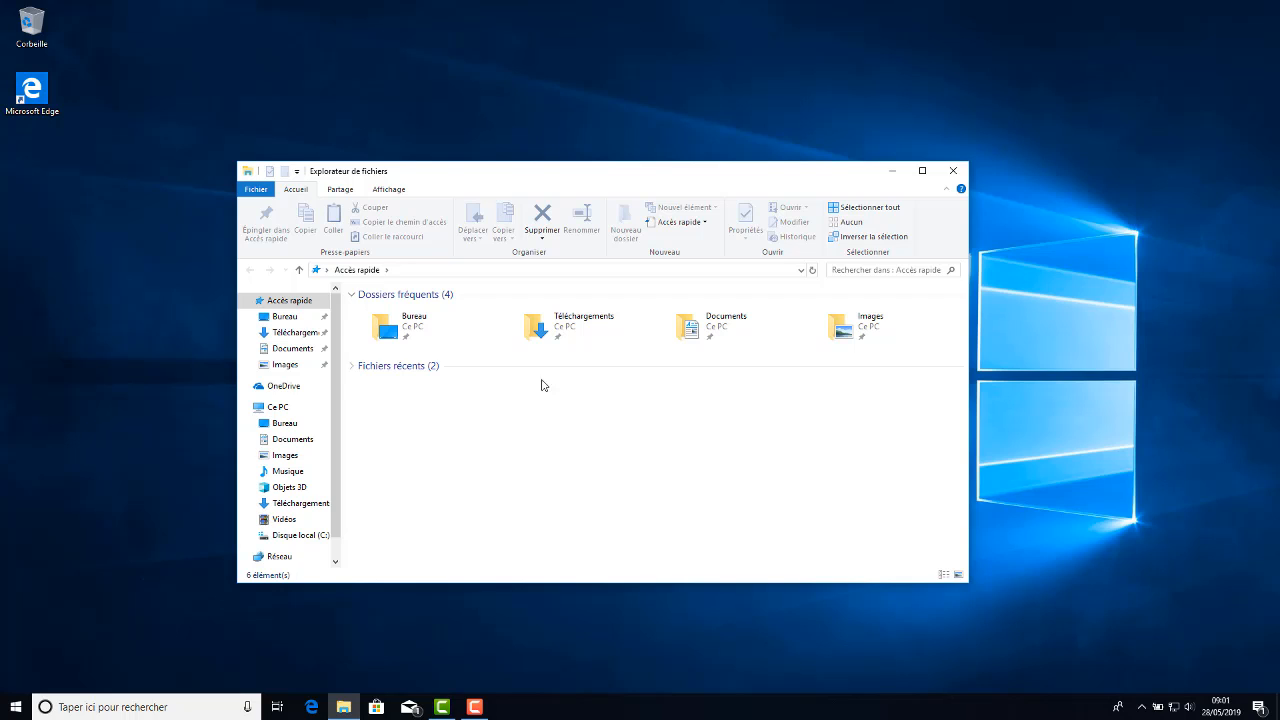
pyautogui.click(343, 191)
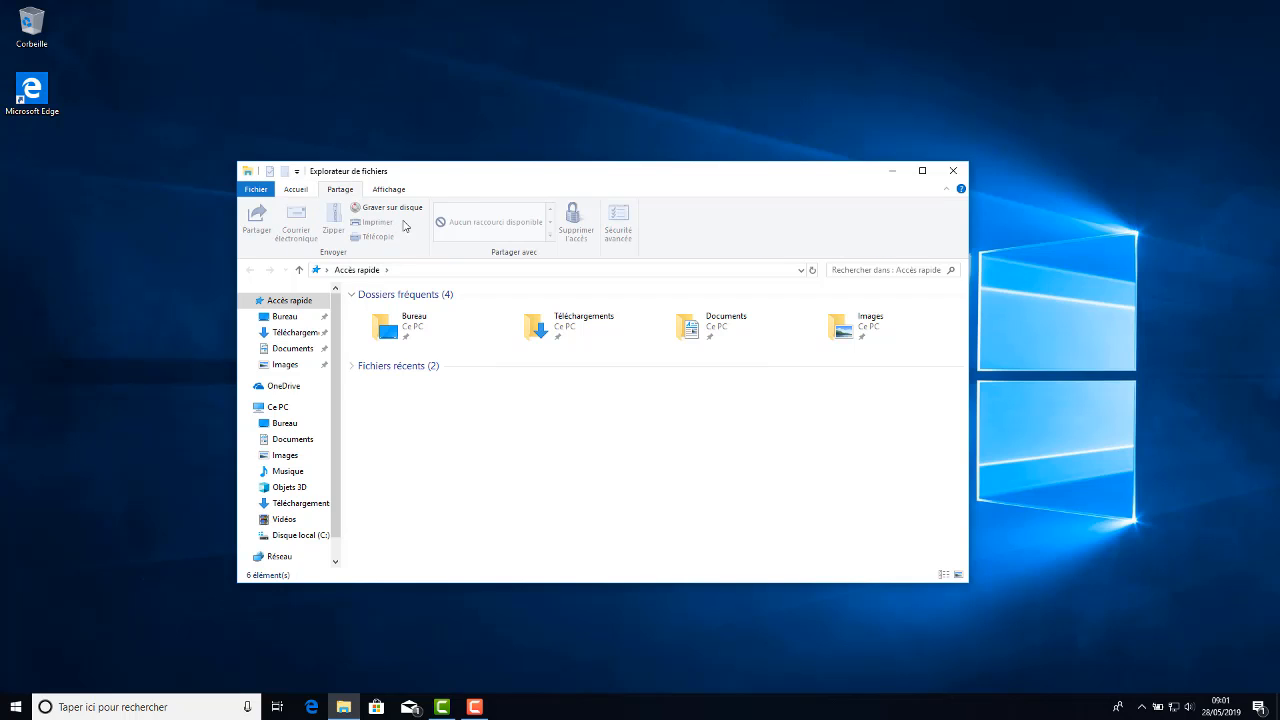
pyautogui.click(390, 191)
pyautogui.click(300, 191)
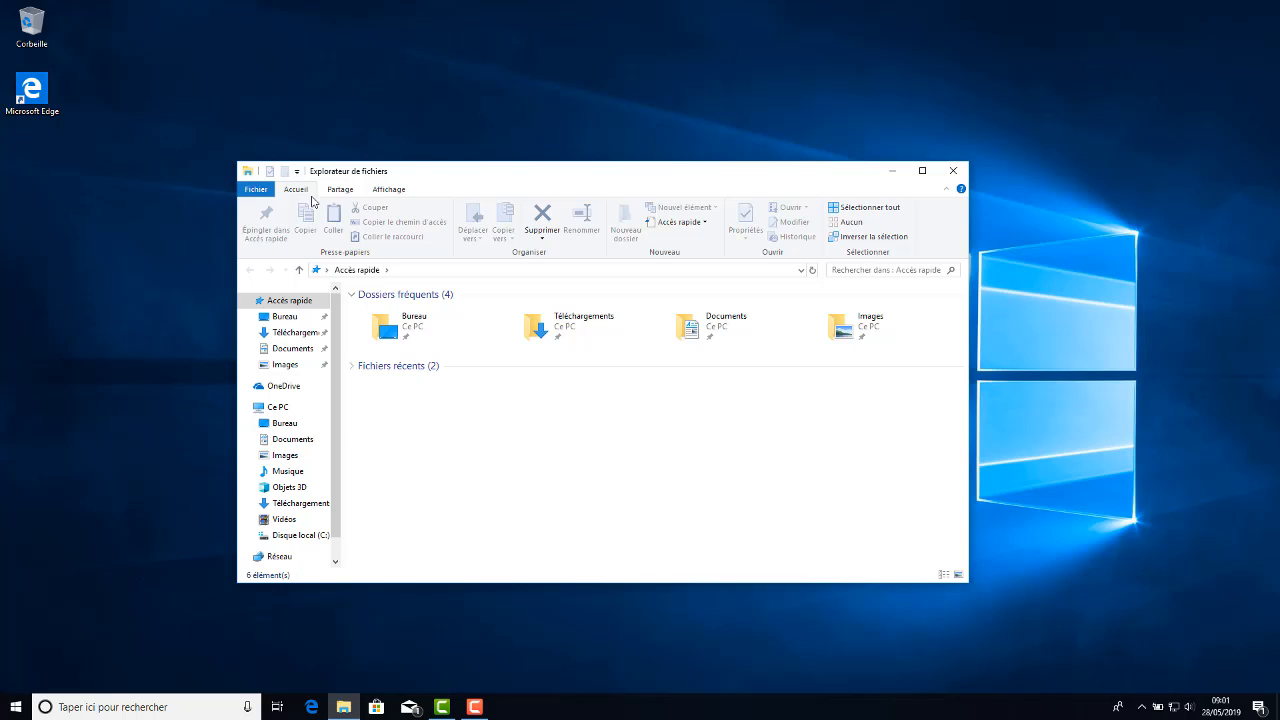
pyautogui.click(388, 191)
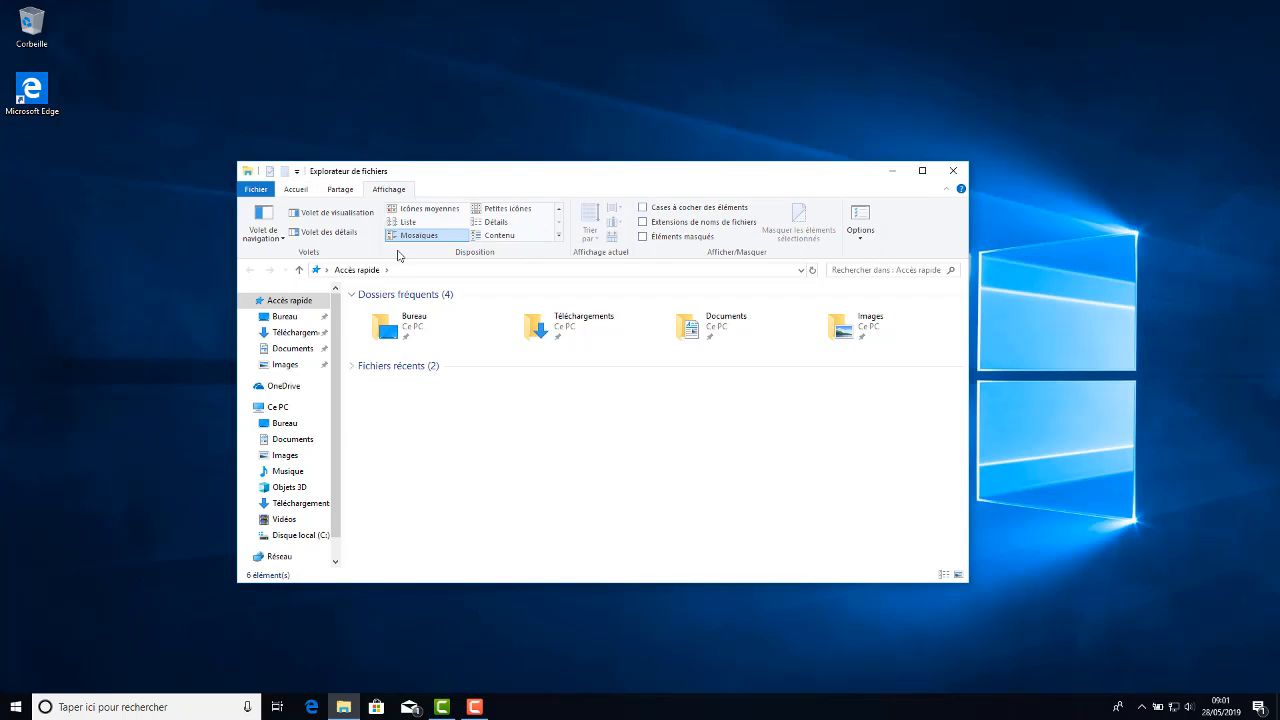
# Open the Images folder pinned in Quick access and display the file organisation commands
pyautogui.click(286, 364)
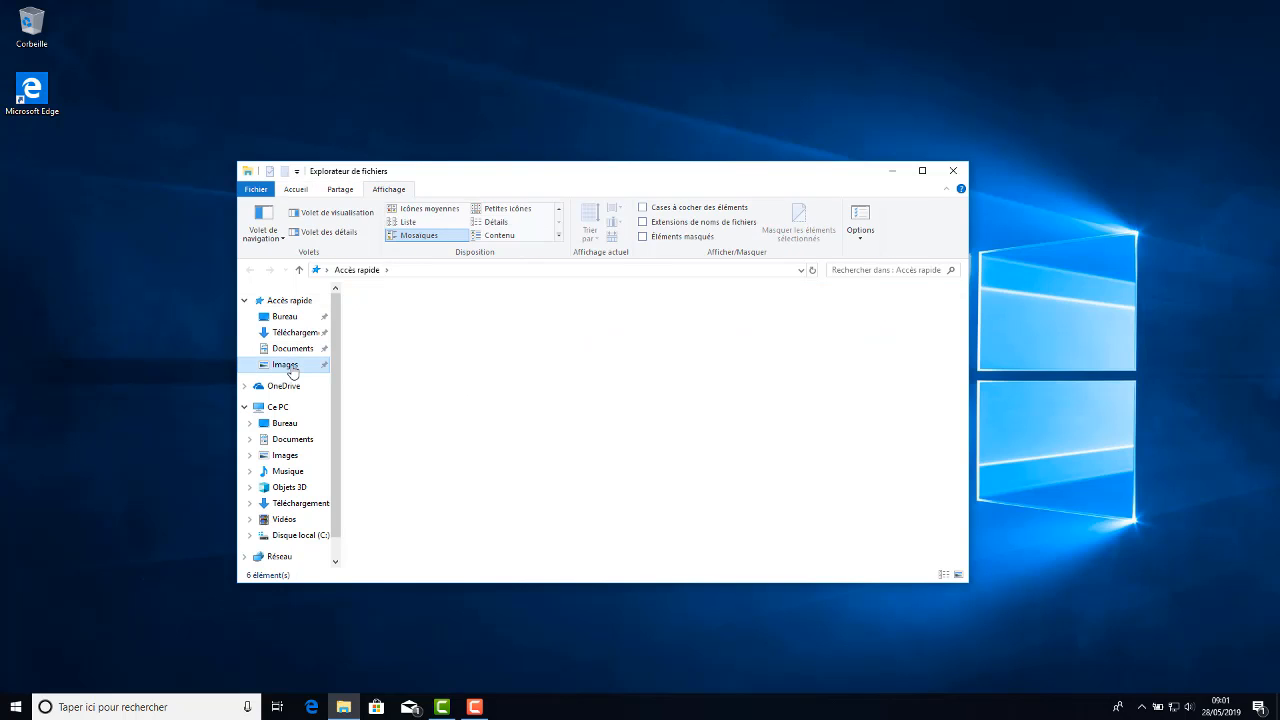
pyautogui.click(298, 190)
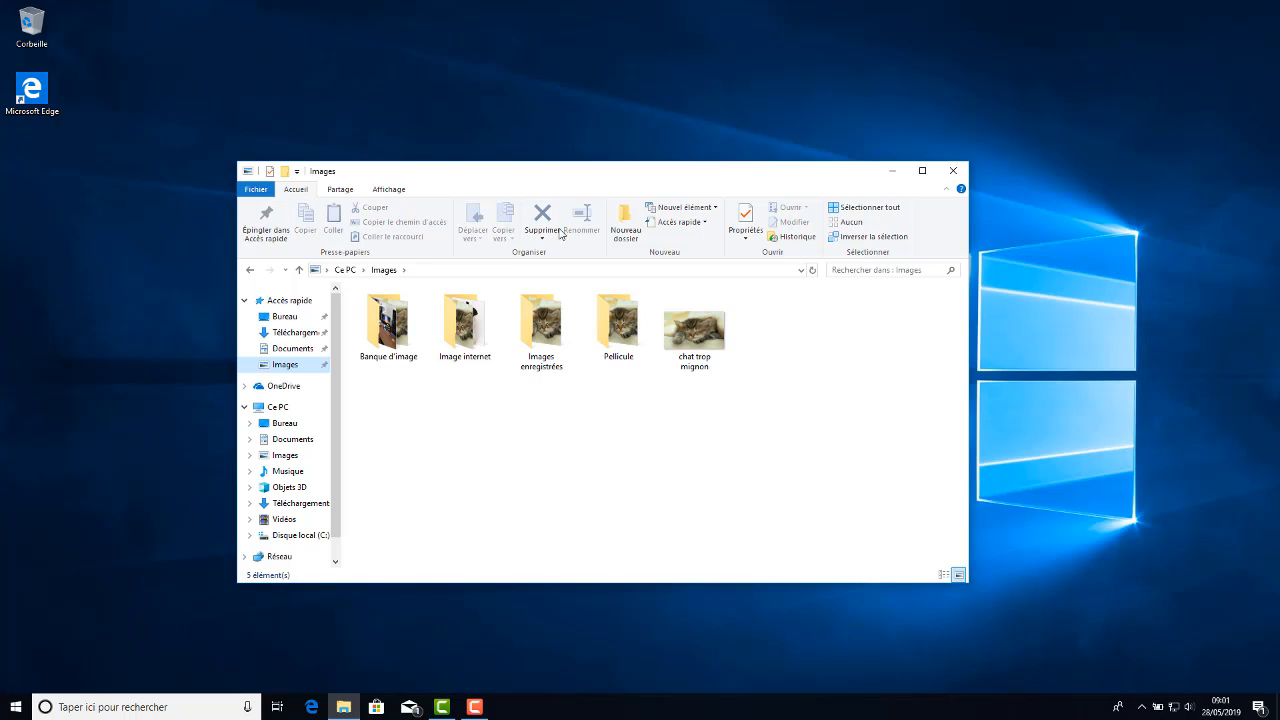
pyautogui.click(694, 328)
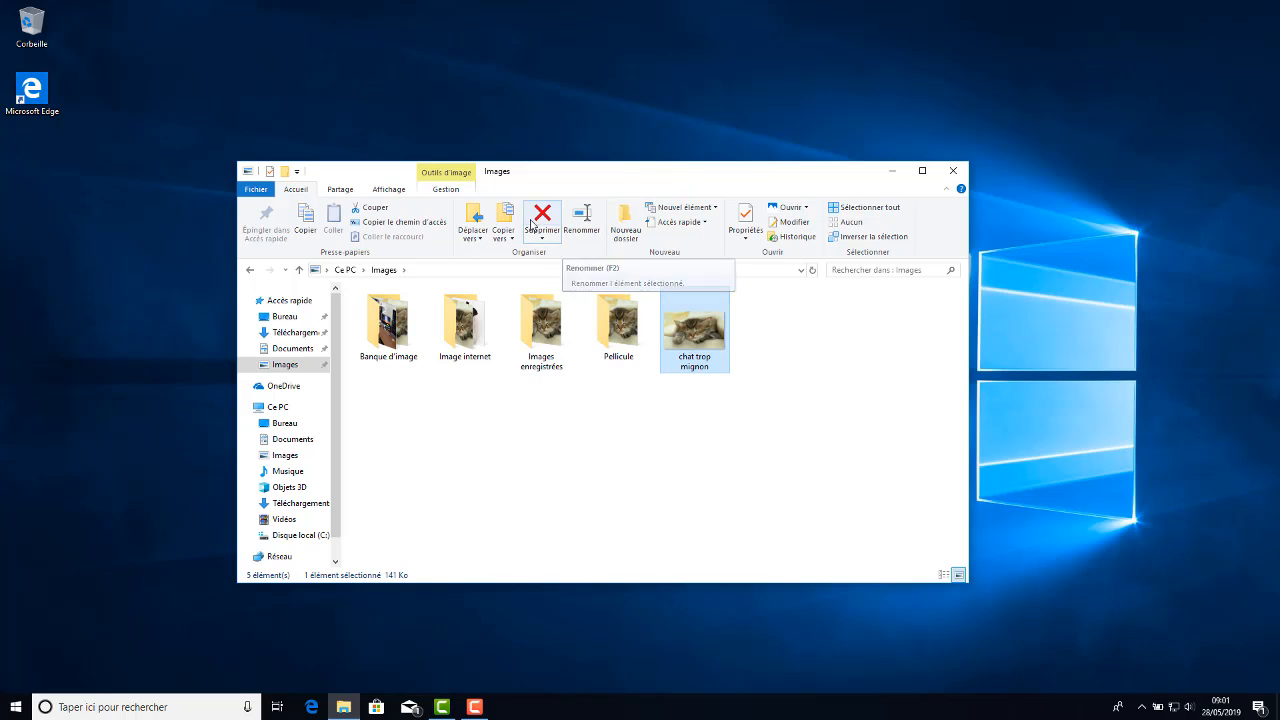
pyautogui.click(576, 216)
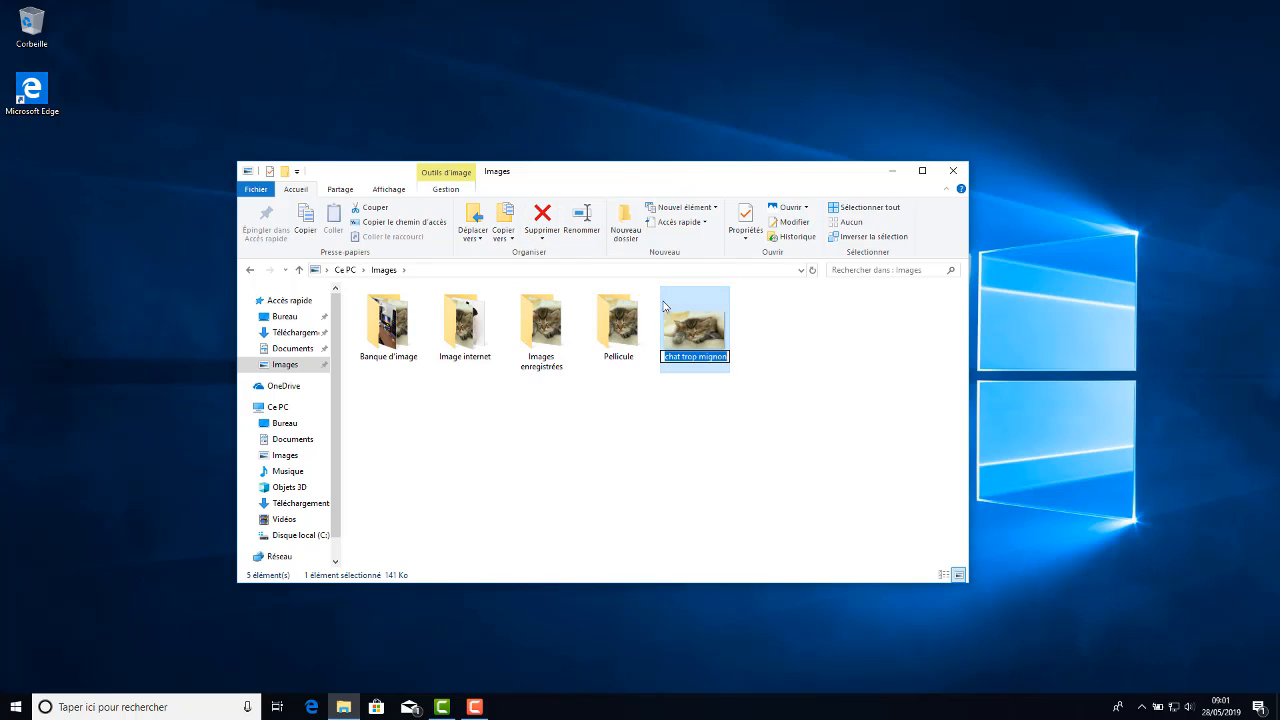
pyautogui.click(690, 408)
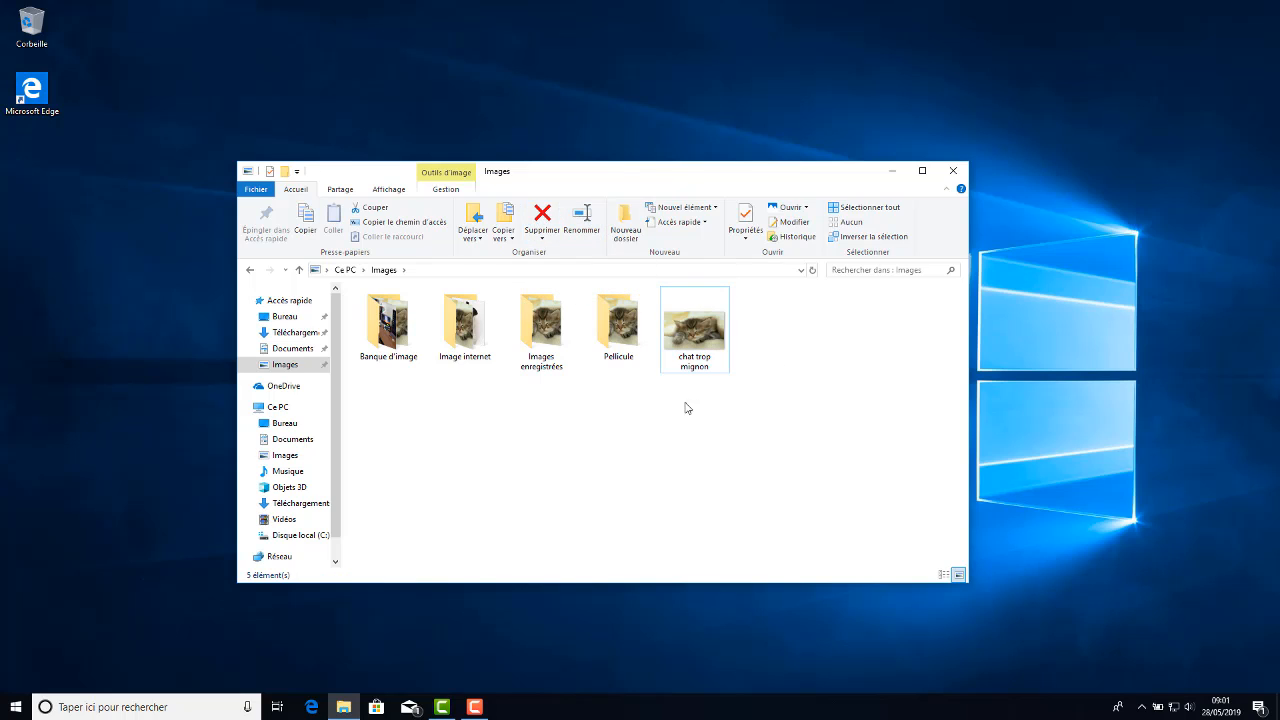
# Delete the chat trop mignon picture from the Pellicule folder, and return to the Images folder with nothing selected
pyautogui.doubleClick(608, 326)
pyautogui.click(408, 323)
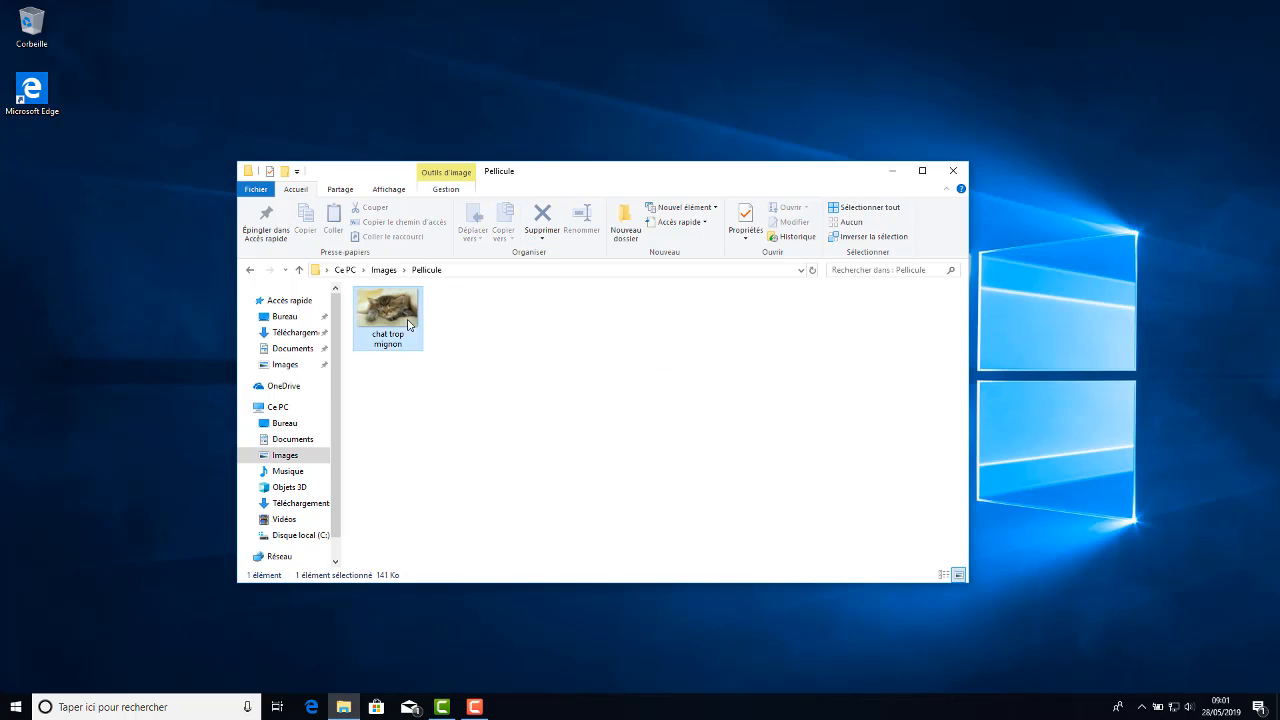
pyautogui.click(538, 216)
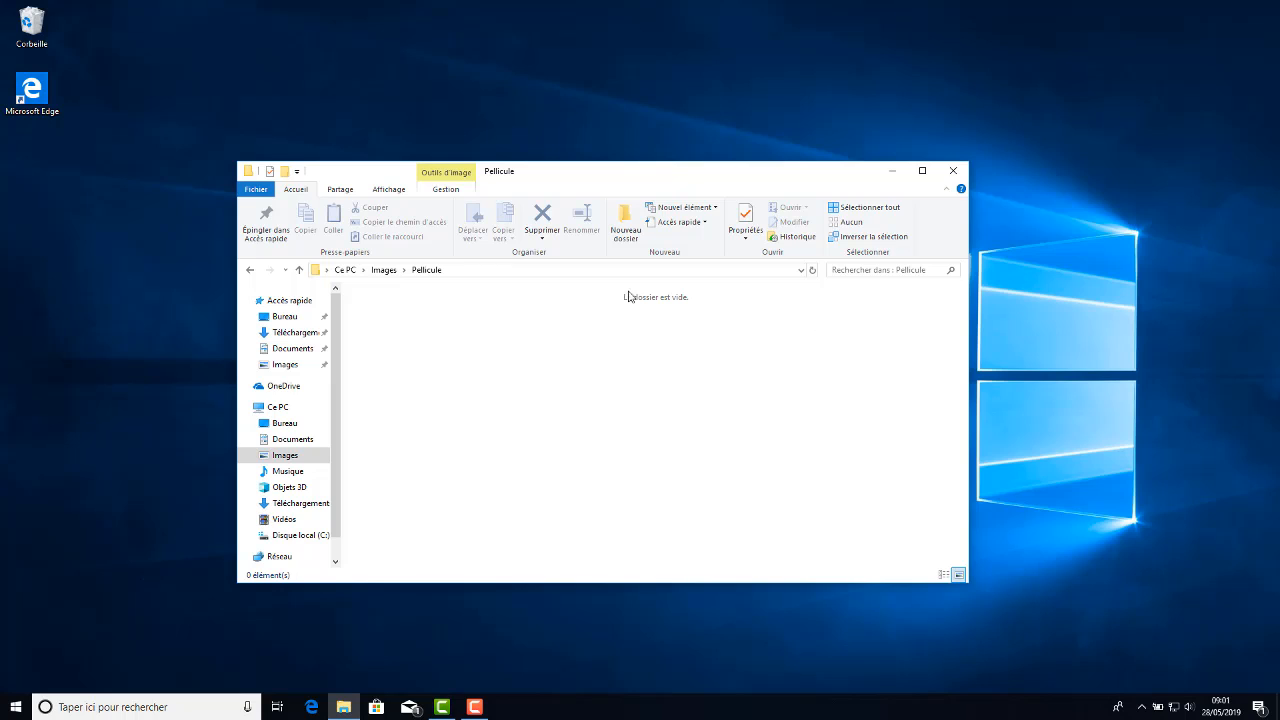
pyautogui.click(383, 270)
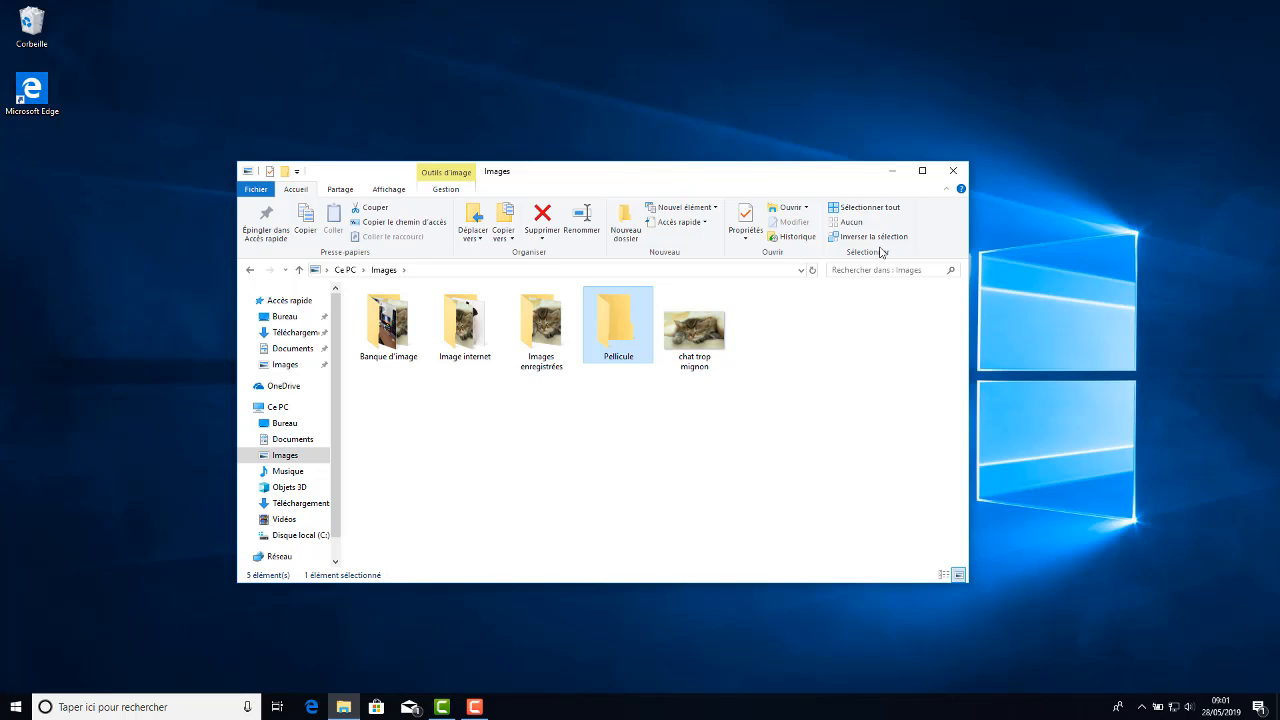
pyautogui.click(797, 391)
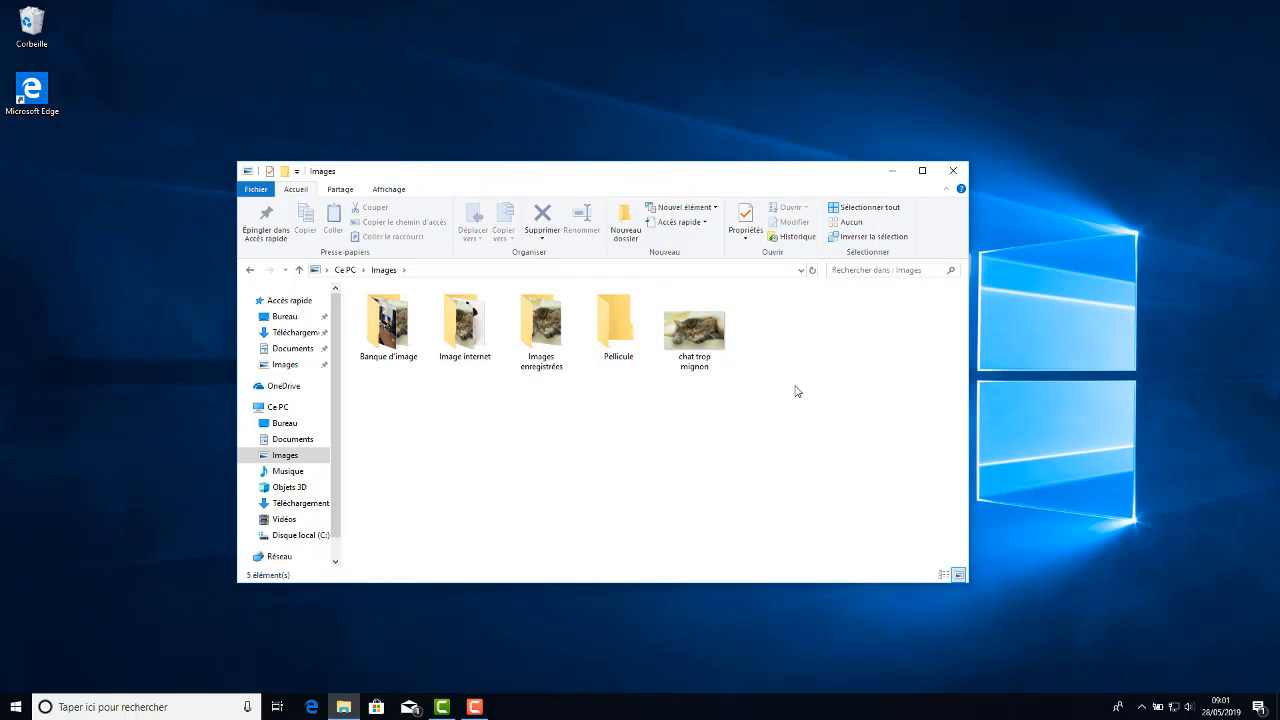
# Open the Image internet folder, and practise selecting all its pictures and clearing the selection
pyautogui.doubleClick(455, 325)
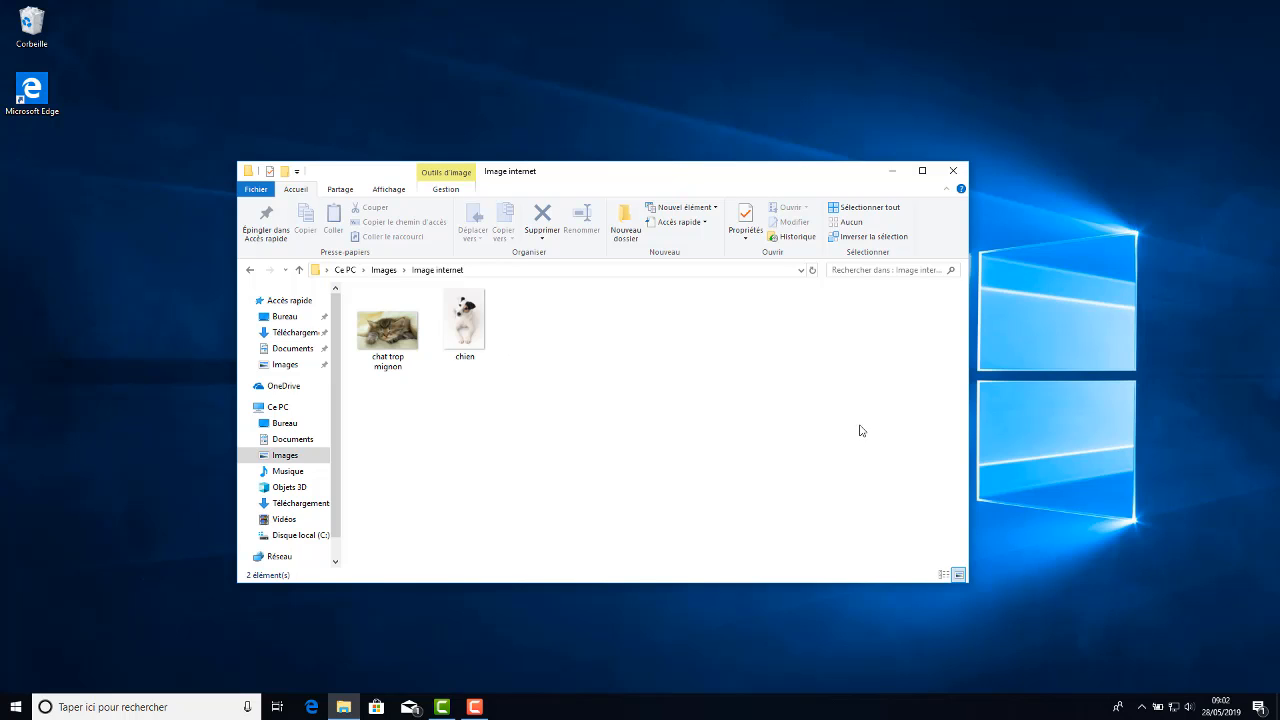
pyautogui.click(850, 208)
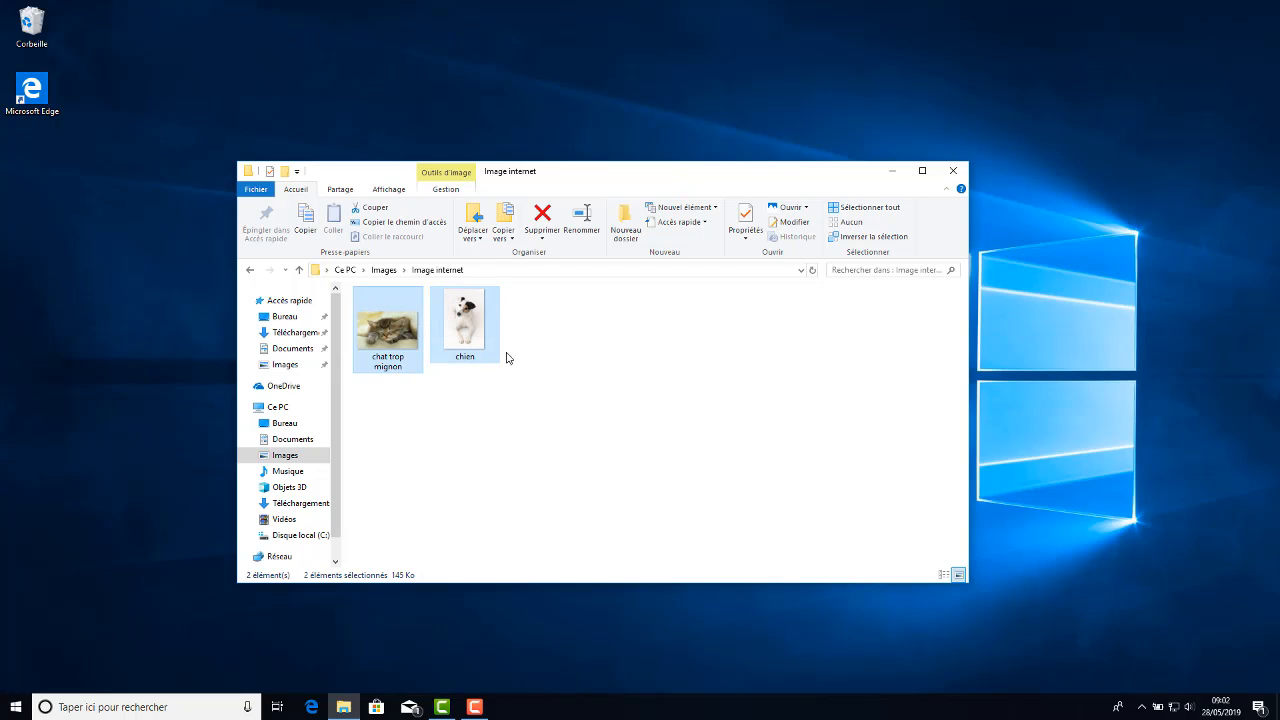
pyautogui.click(803, 400)
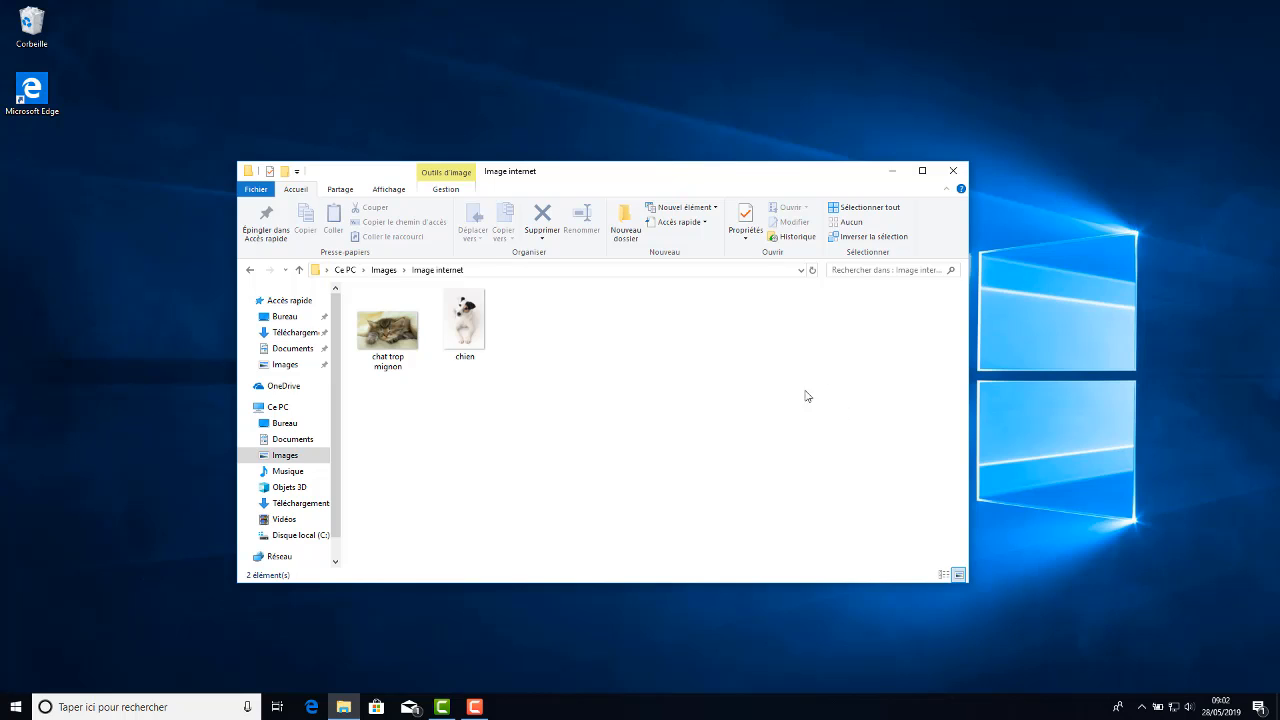
pyautogui.click(850, 210)
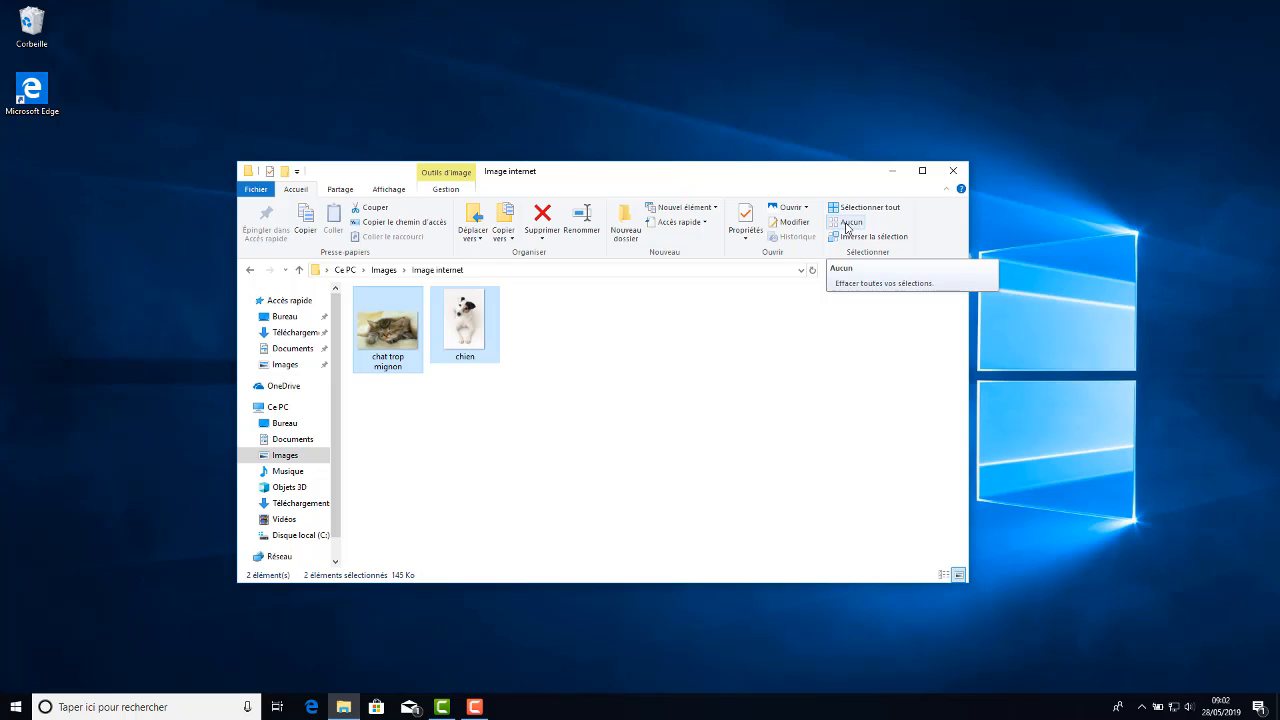
pyautogui.click(847, 224)
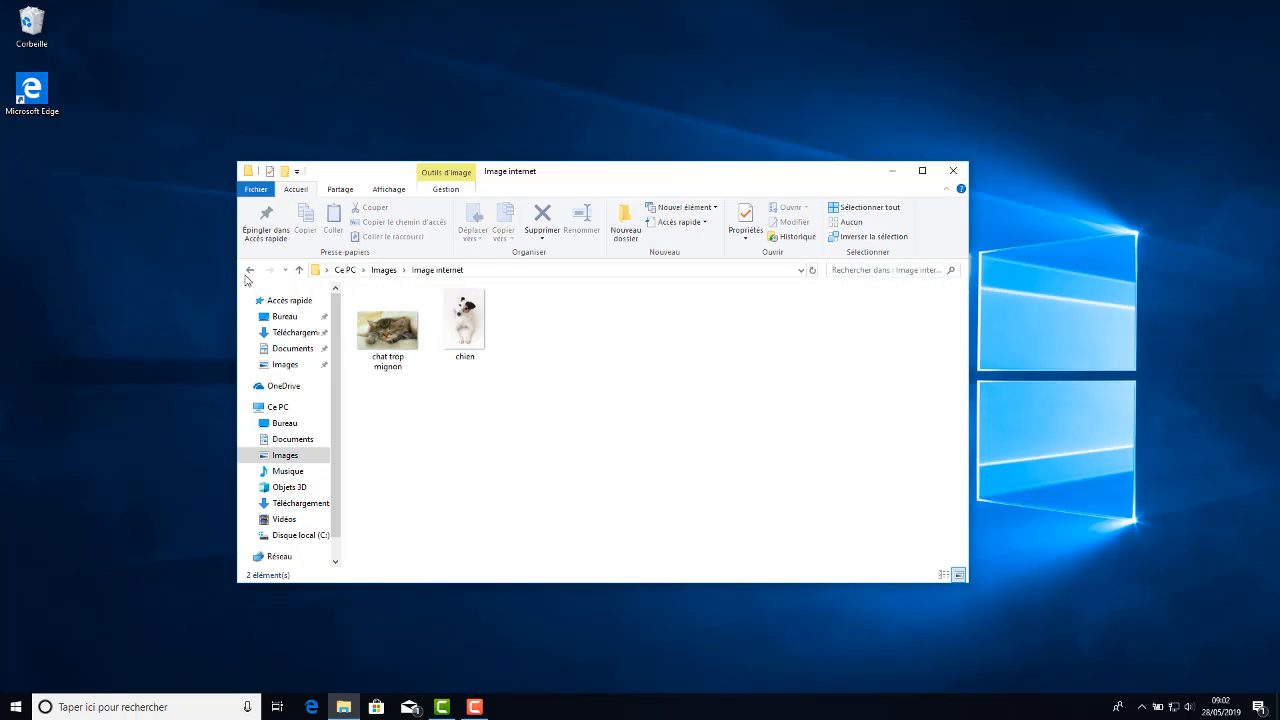
# Return to the Images folder, select Pellicule and chat trop mignon, and invert the selection before clearing it
pyautogui.click(250, 272)
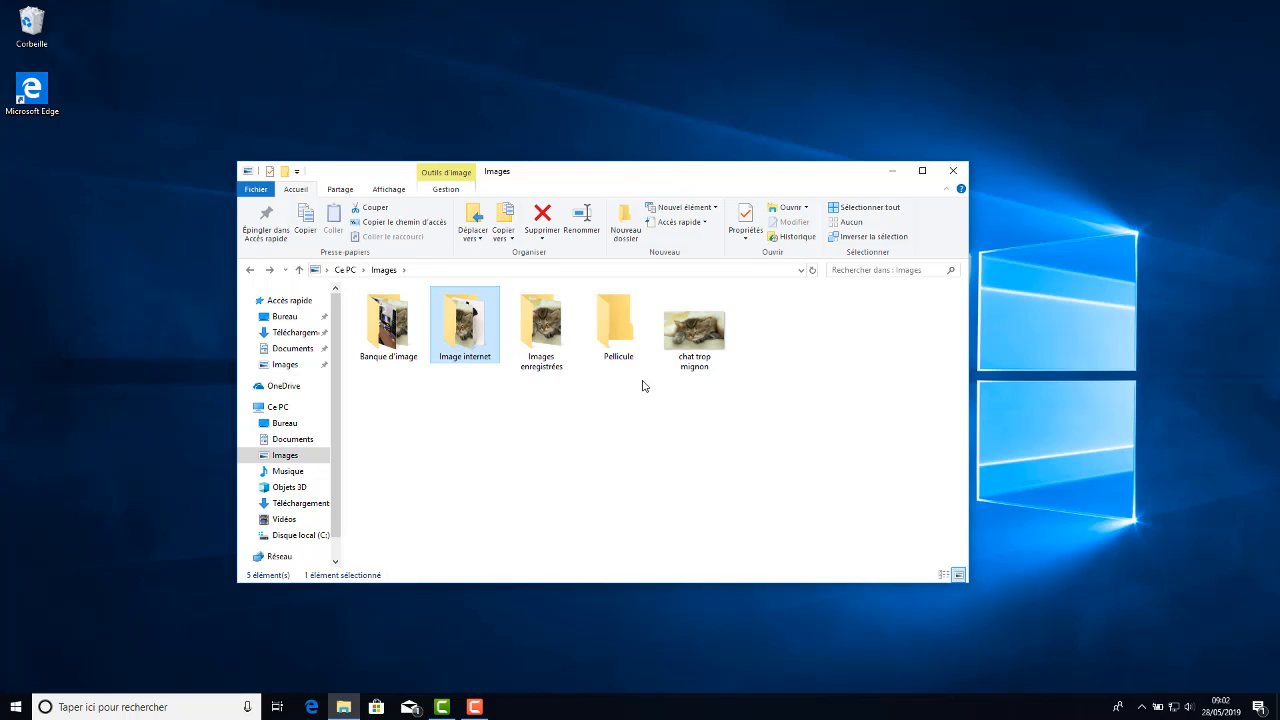
pyautogui.moveTo(696, 383); pyautogui.dragTo(616, 320)
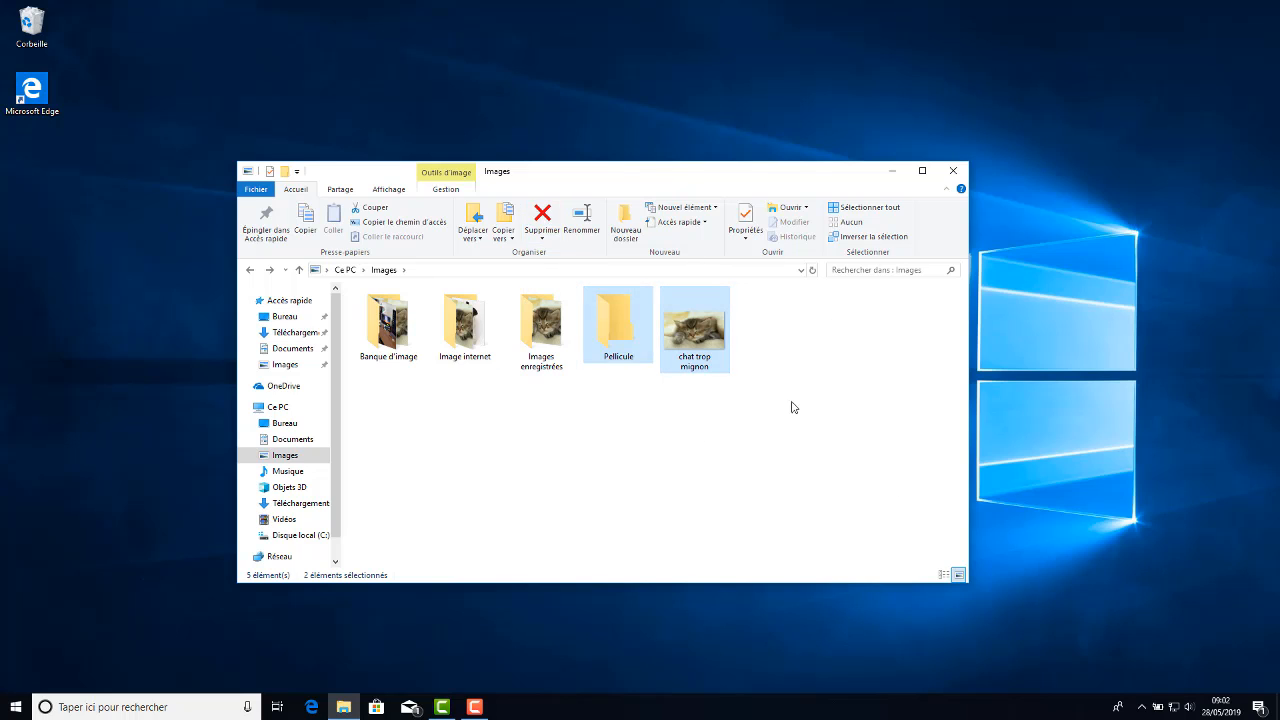
pyautogui.click(865, 238)
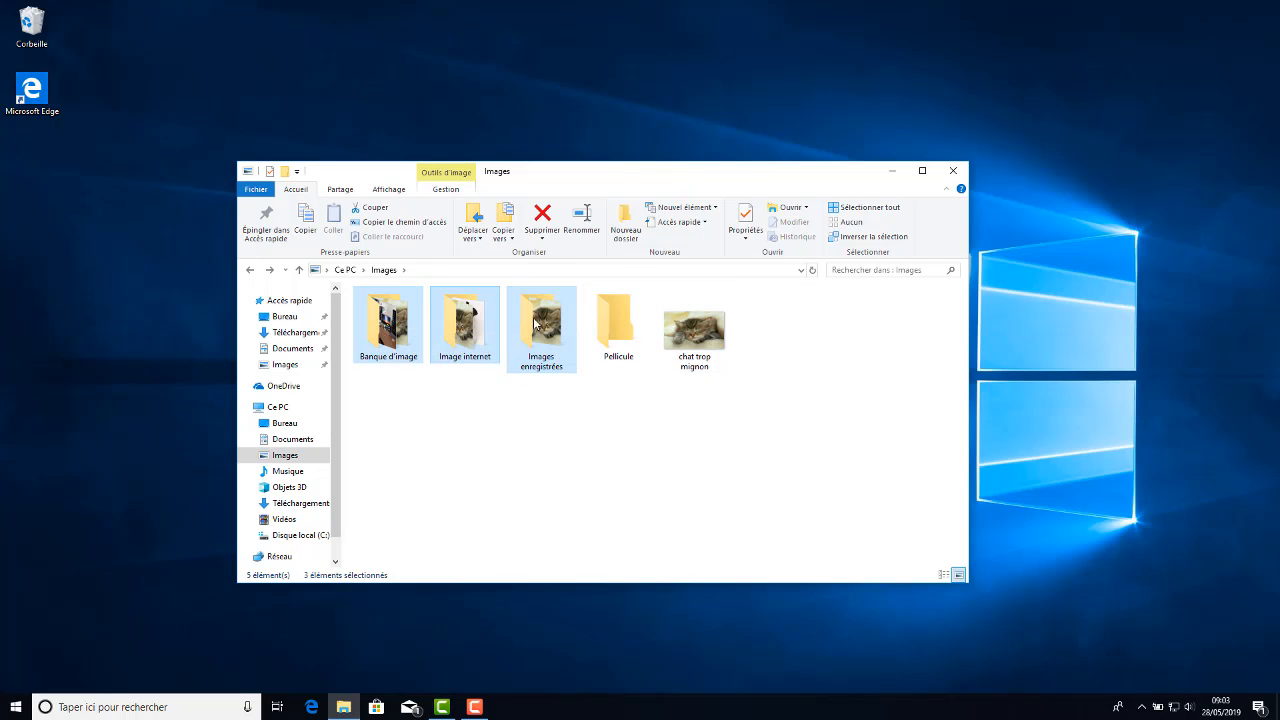
pyautogui.click(647, 453)
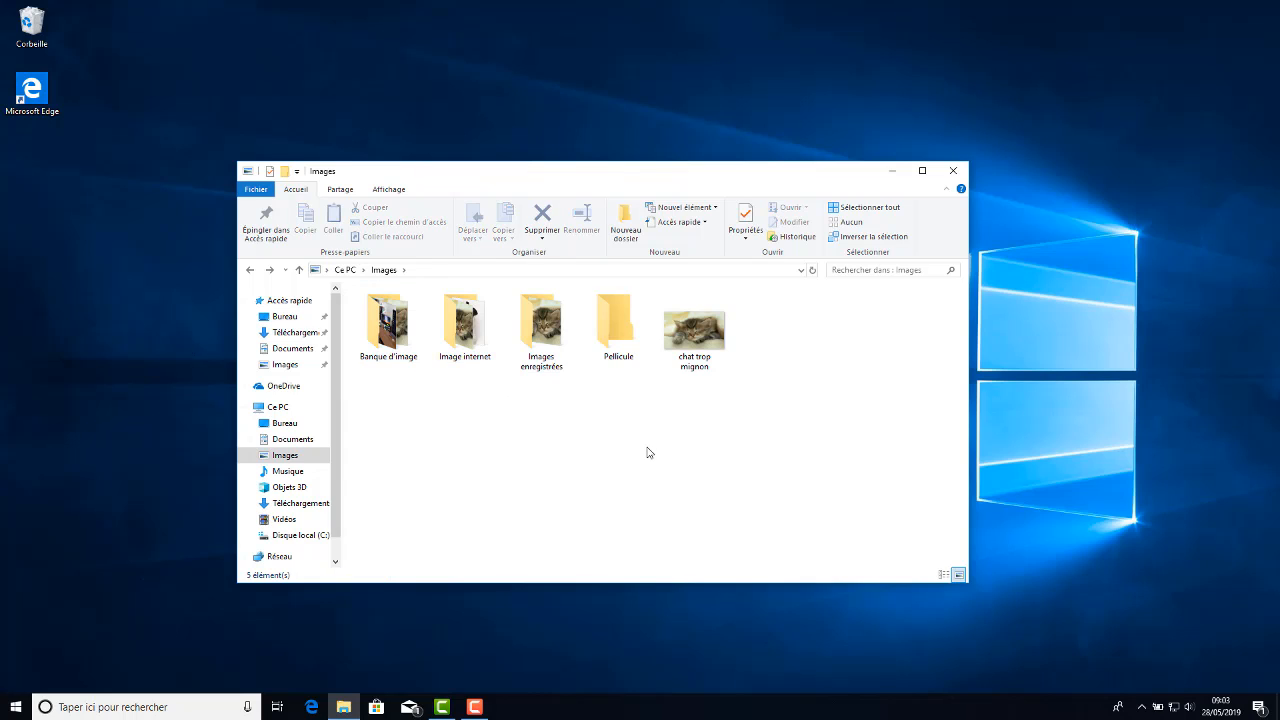
# Open the Image internet folder and bring up the sharing options for the chat trop mignon picture
pyautogui.click(340, 190)
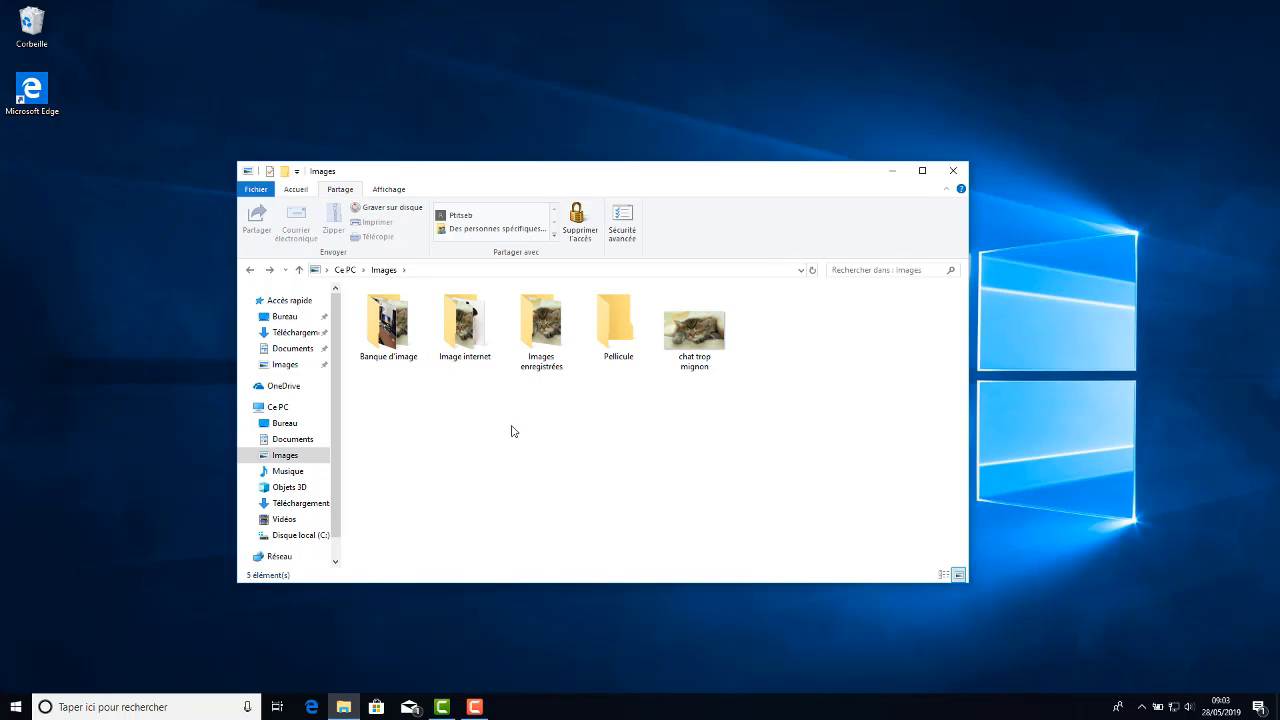
pyautogui.doubleClick(460, 322)
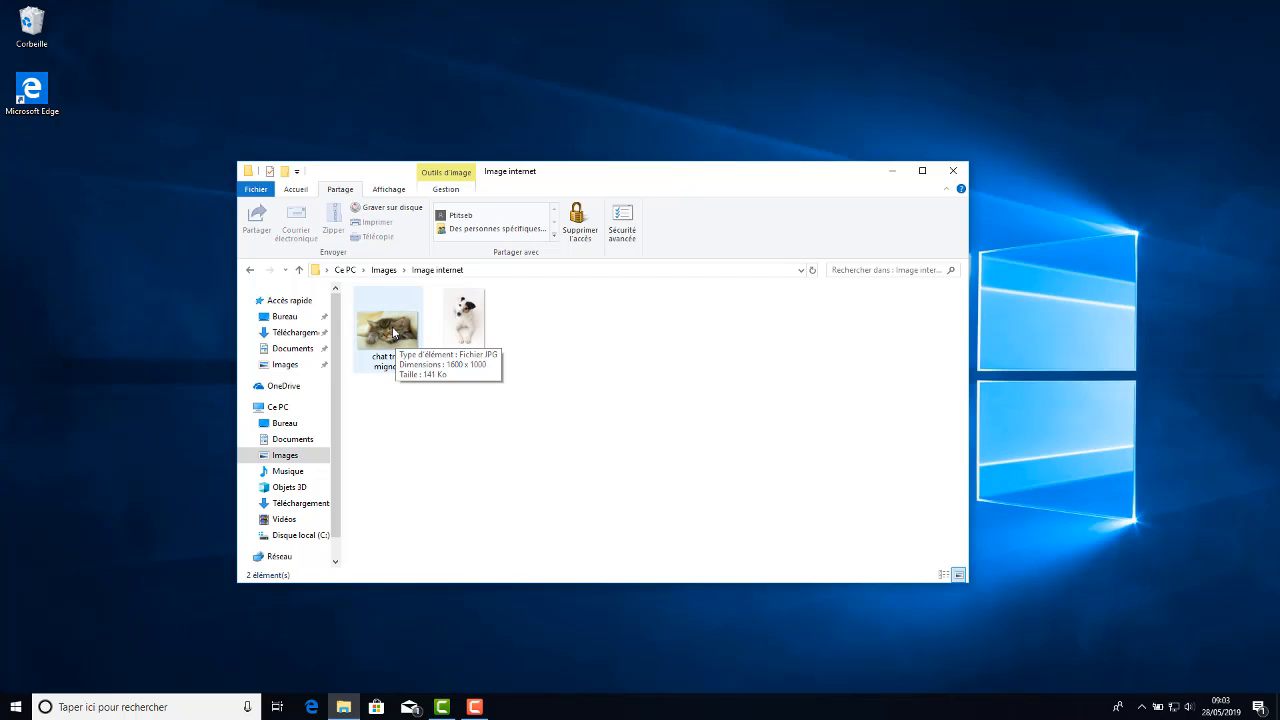
pyautogui.click(393, 333)
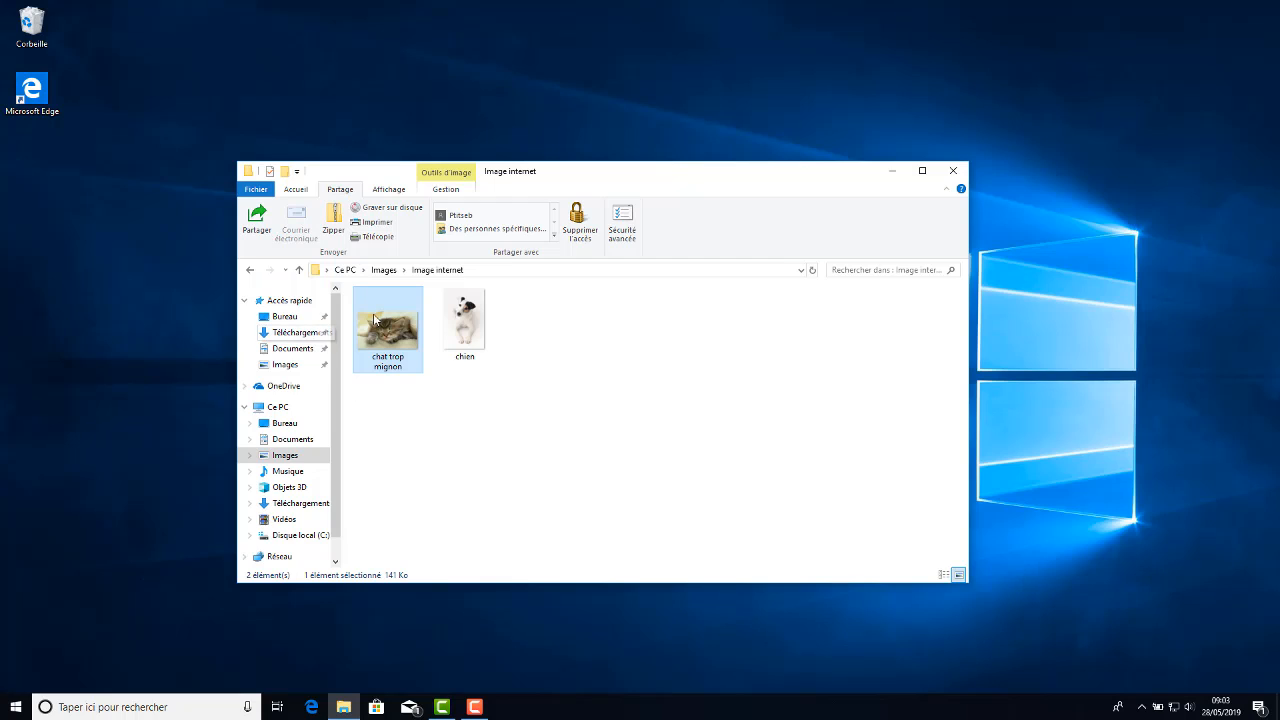
pyautogui.click(258, 226)
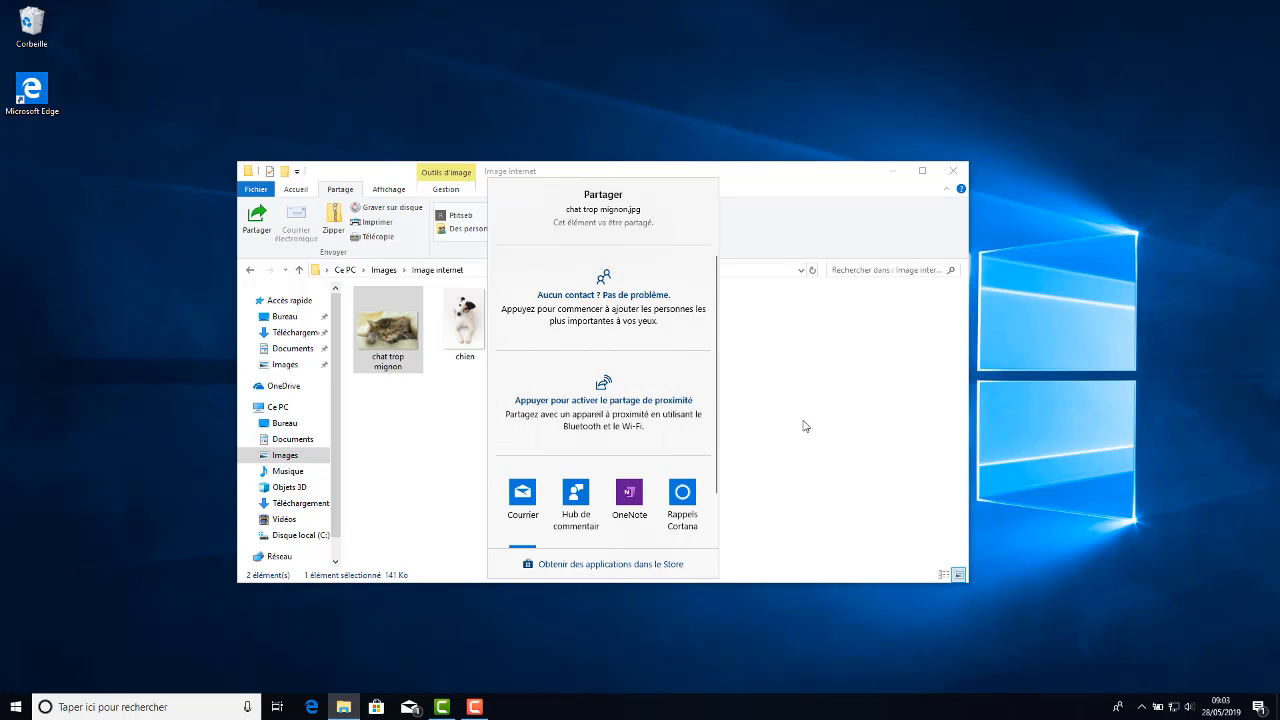
pyautogui.click(1259, 707)
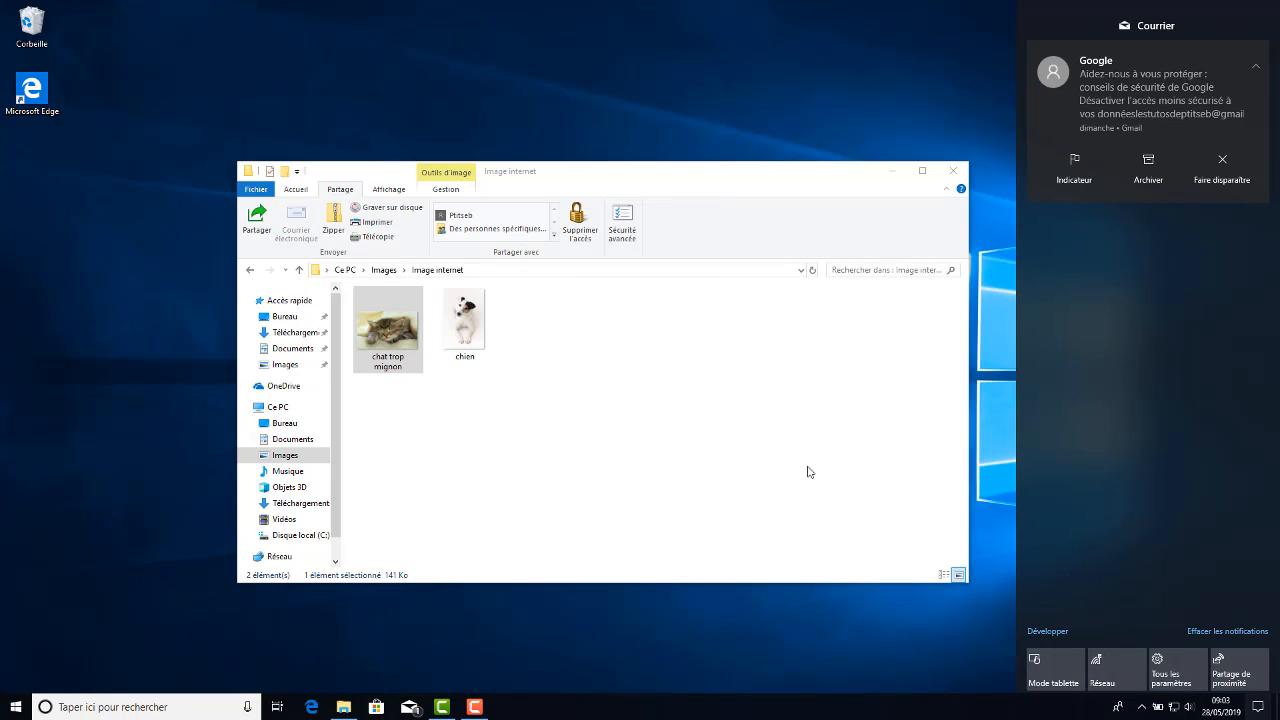
pyautogui.click(730, 455)
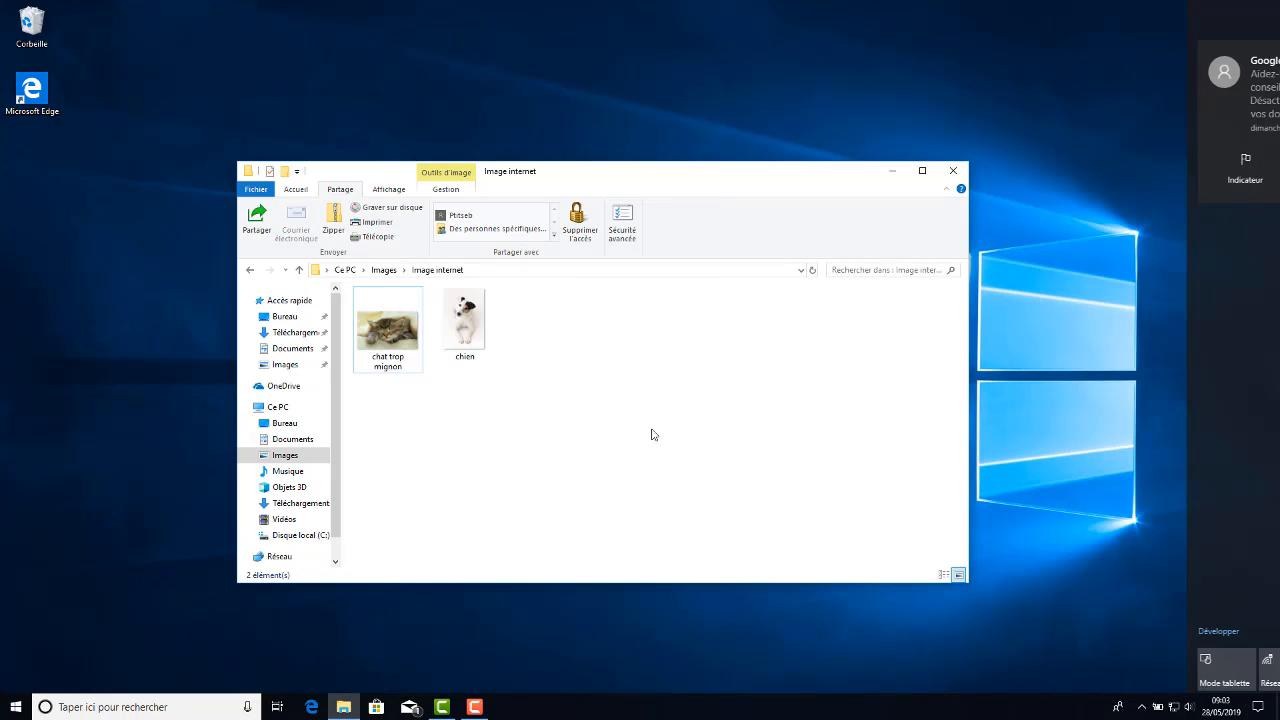
# Reopen the sharing options for chat trop mignon, examine the apps offered for sharing, and close them
pyautogui.click(257, 220)
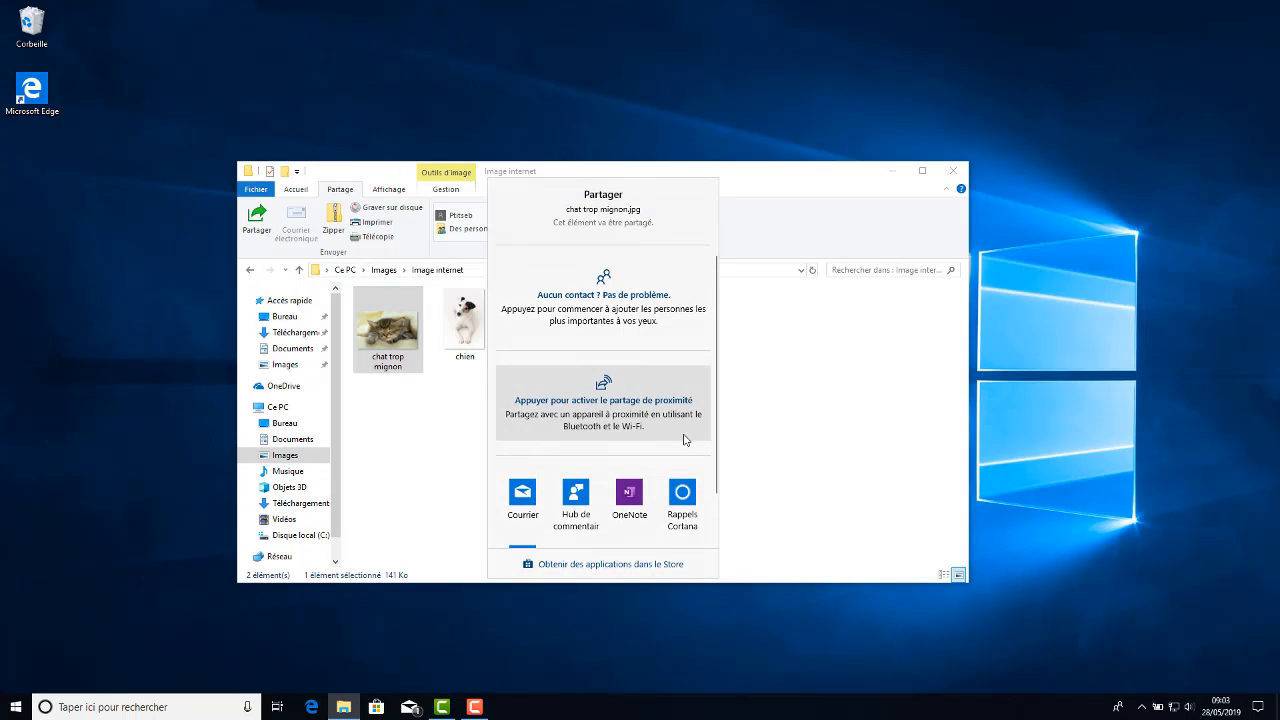
pyautogui.scroll(-1, 685, 440)
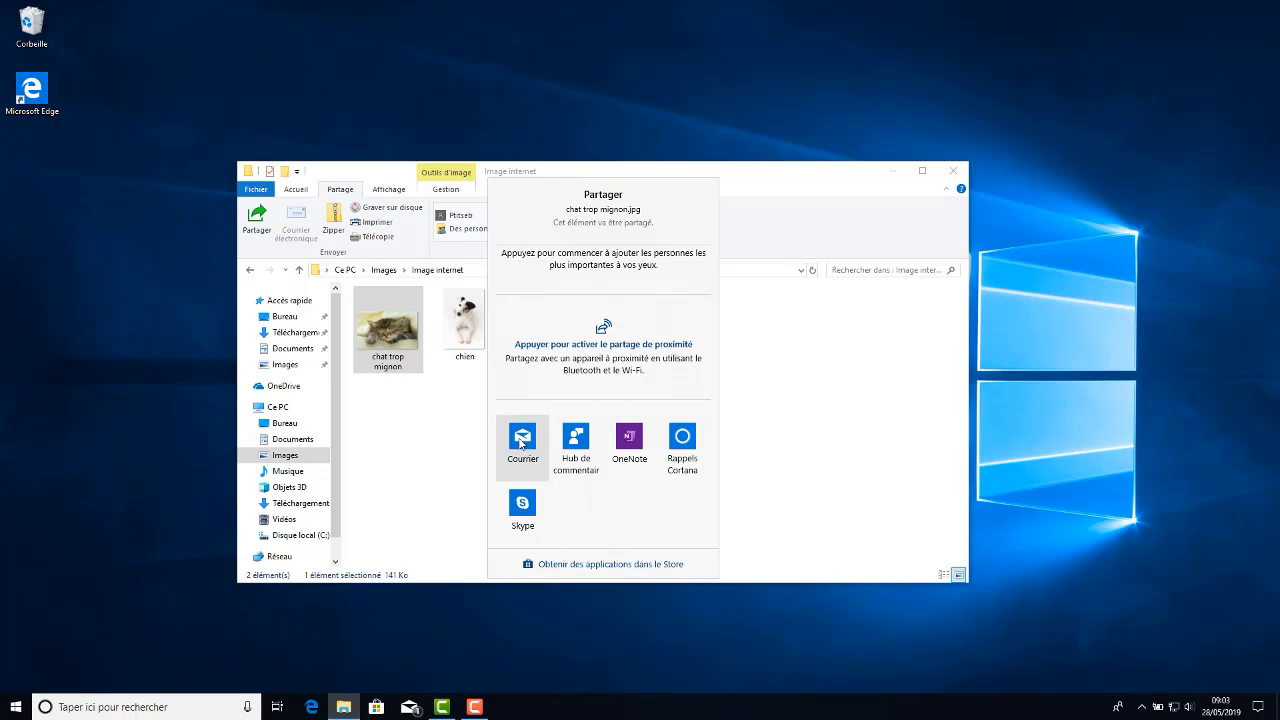
pyautogui.click(823, 400)
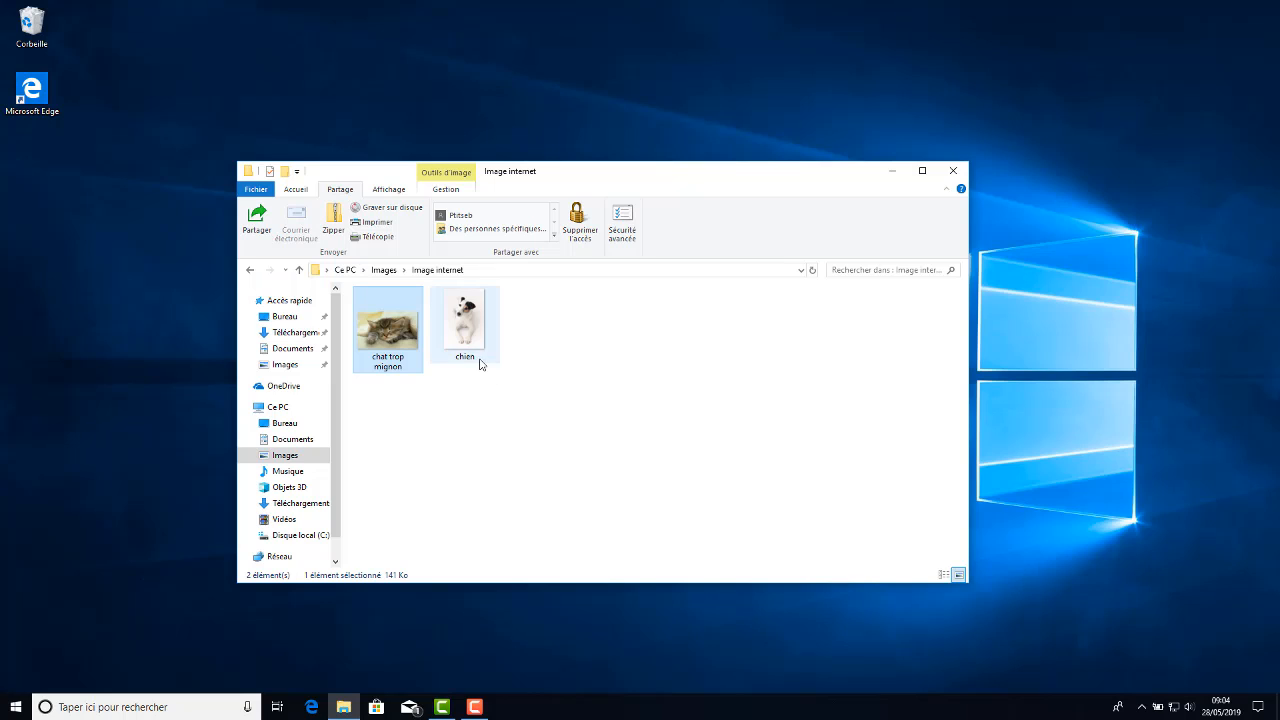
# Compress the chat trop mignon and chien pictures together into a zip archive named image internet
pyautogui.click(455, 320)
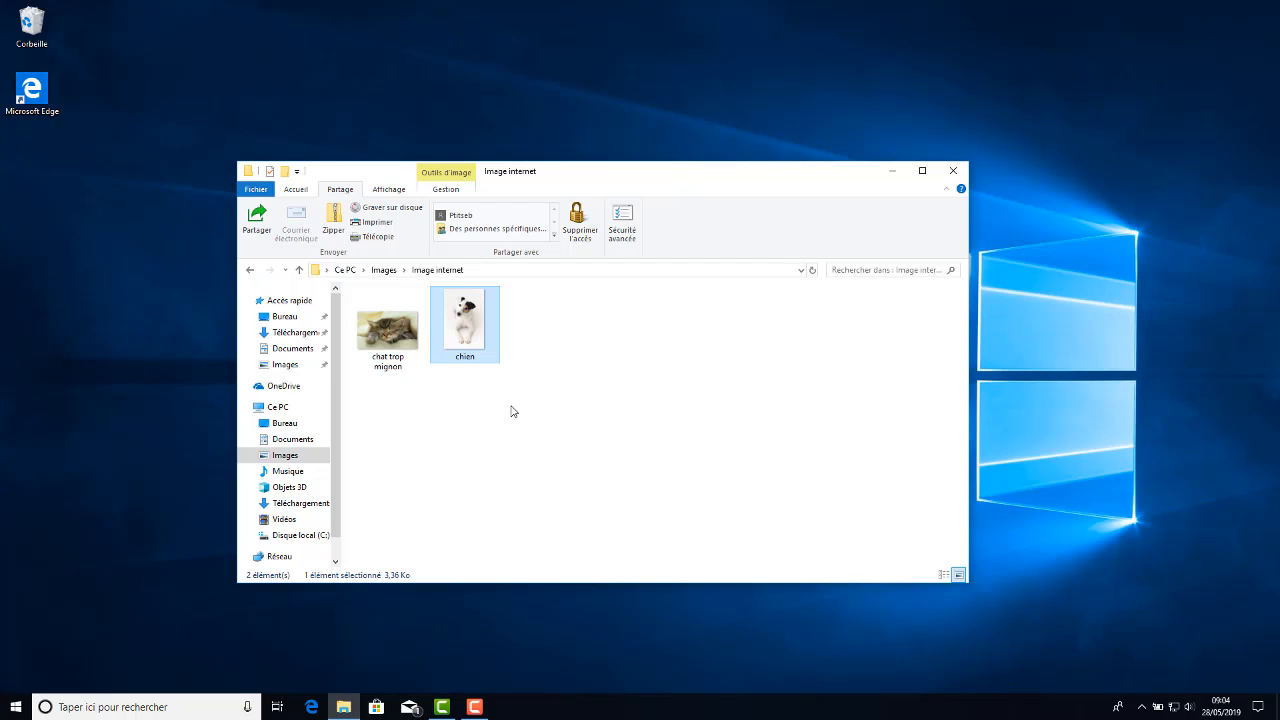
pyautogui.moveTo(511, 406); pyautogui.dragTo(394, 297)
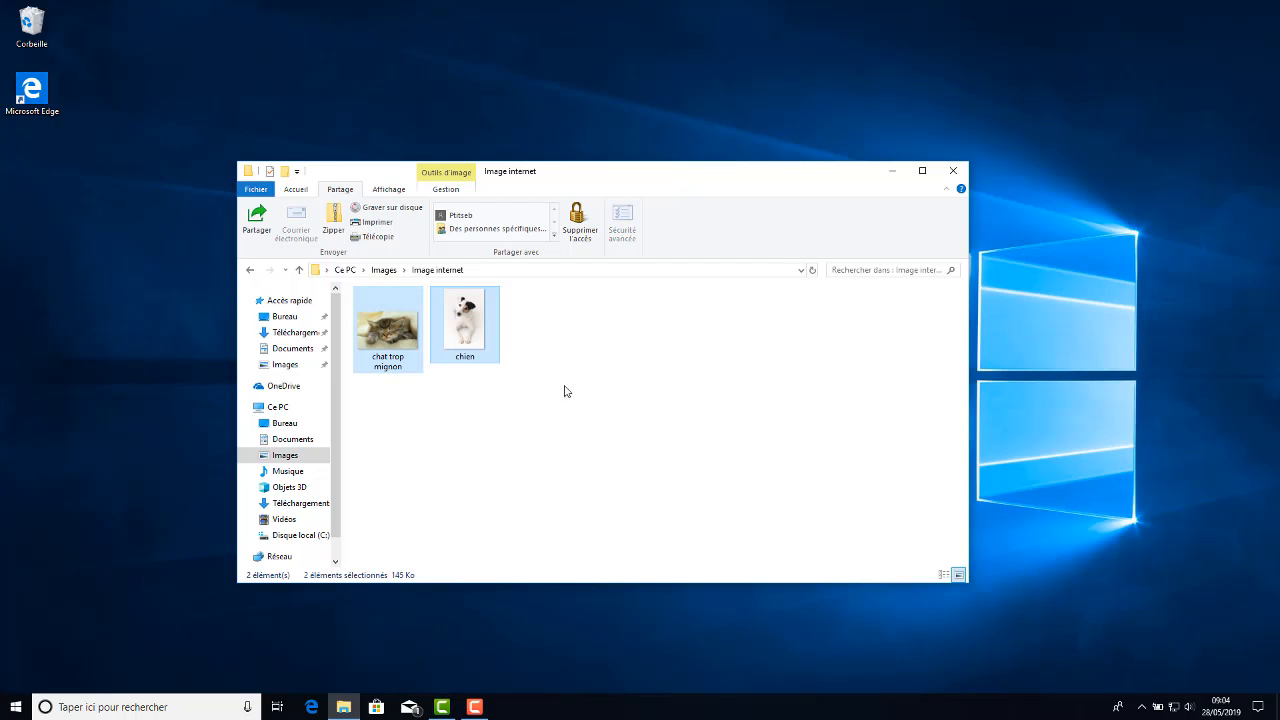
pyautogui.click(334, 222)
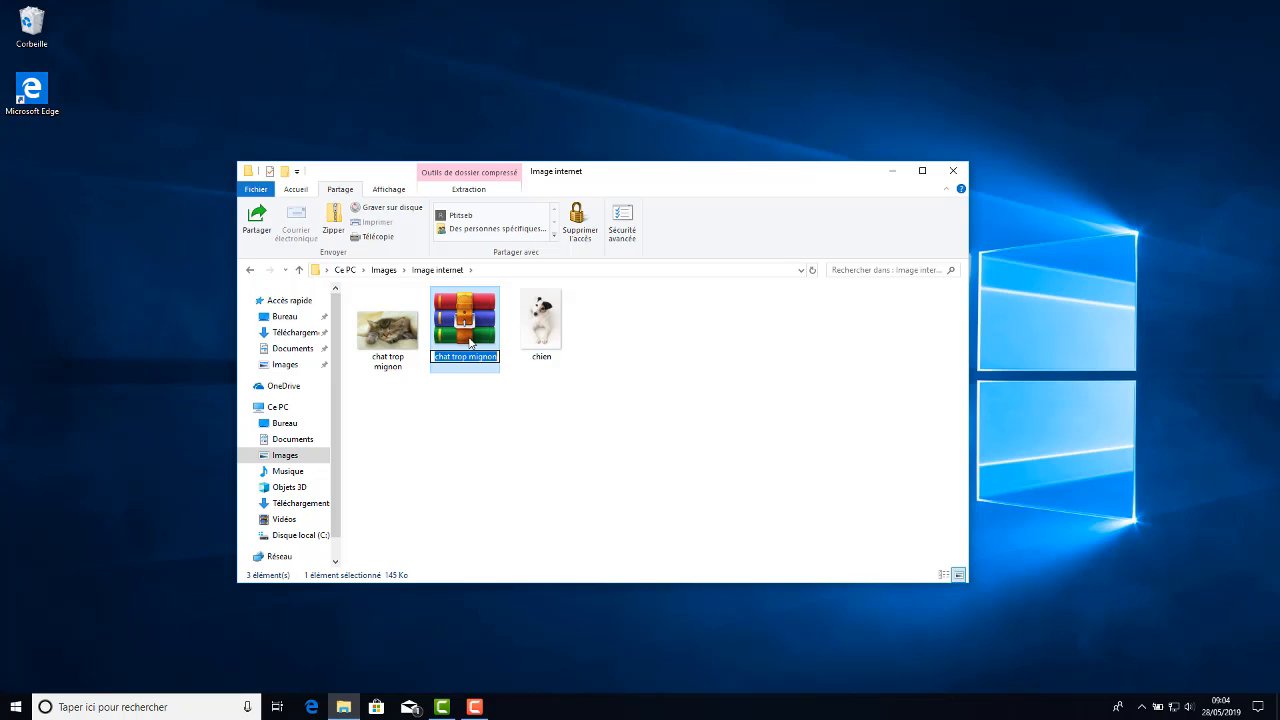
pyautogui.write('image internet')
pyautogui.press('Return')
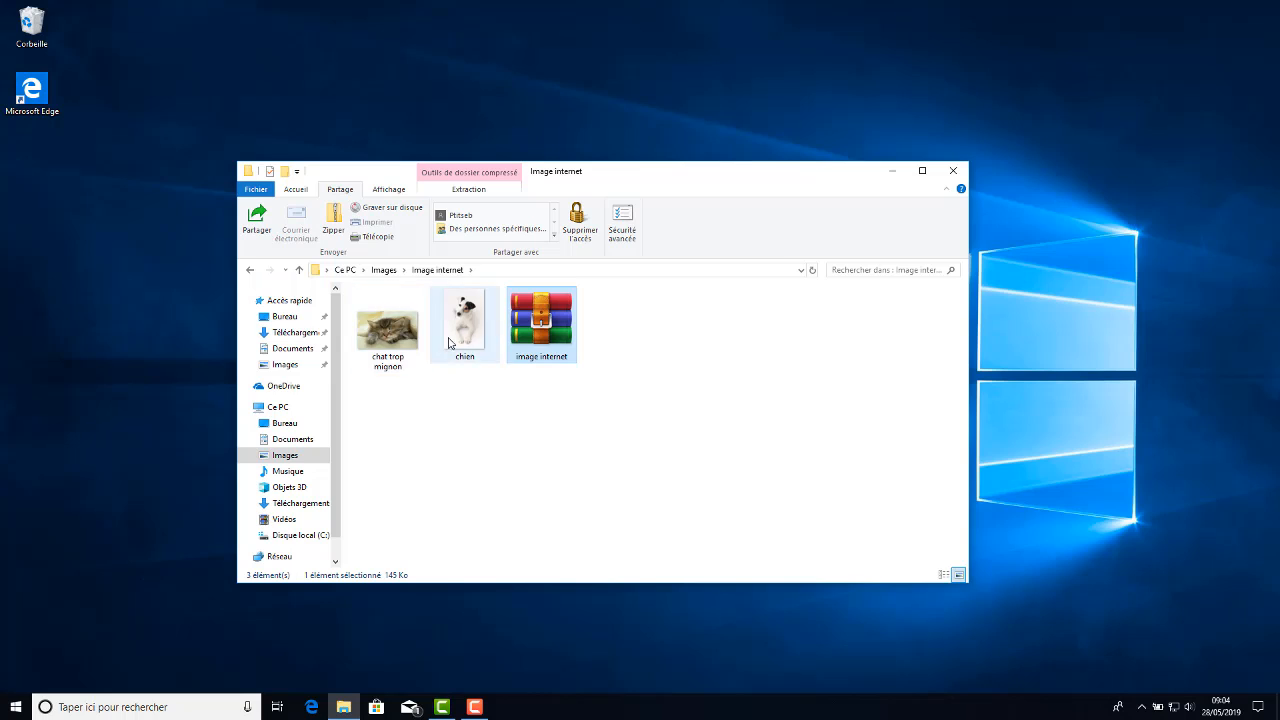
# Extract the image internet archive into its own image internet folder, check the extracted pictures, and return to the parent folder
pyautogui.rightClick(551, 322)
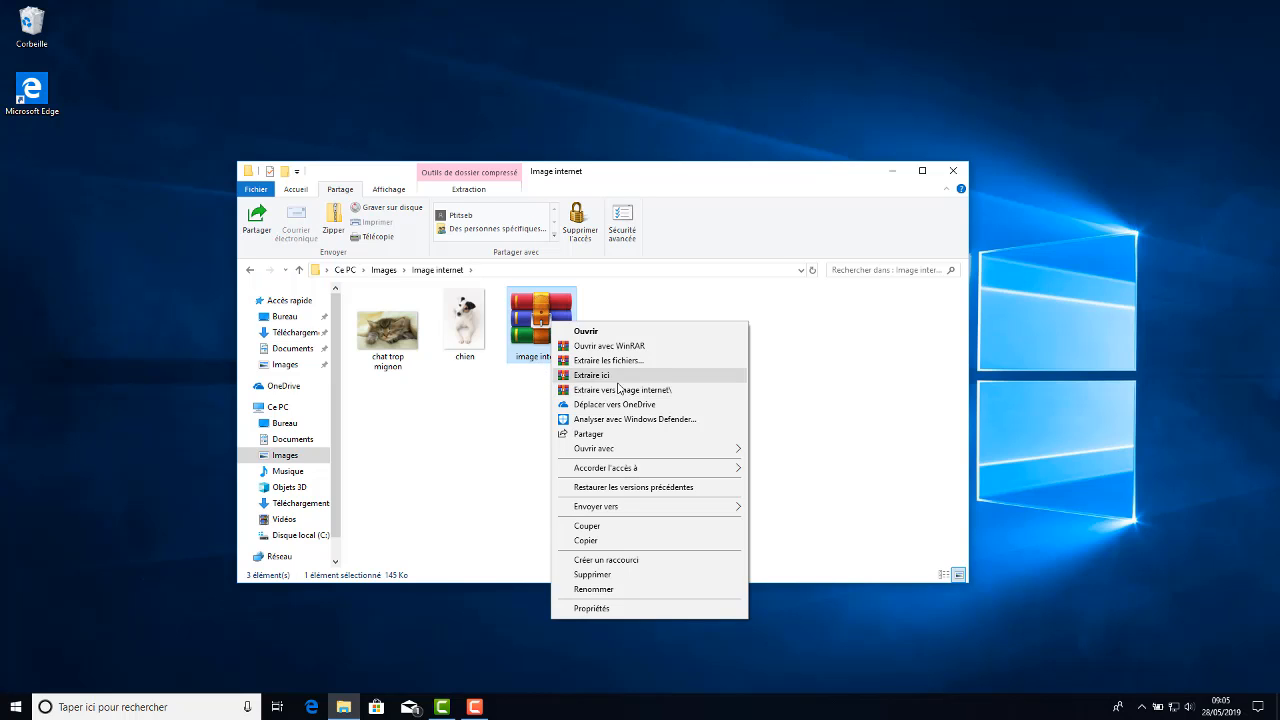
pyautogui.click(621, 390)
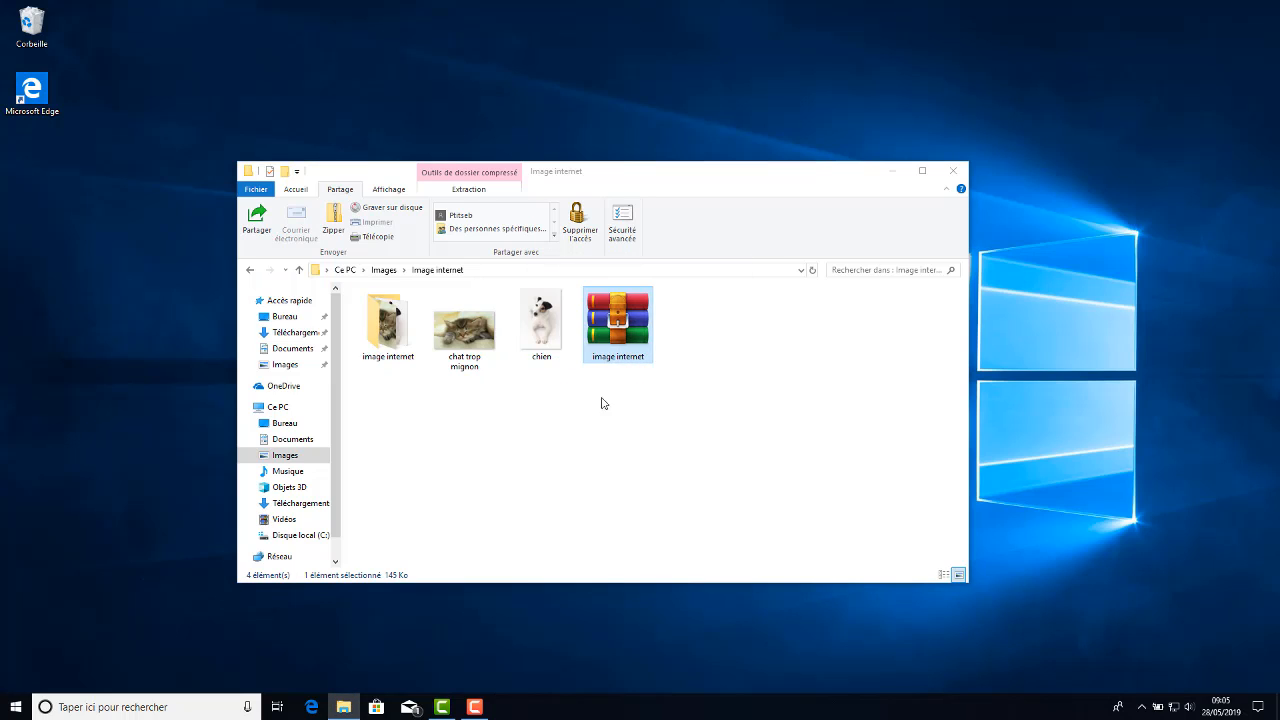
pyautogui.doubleClick(385, 322)
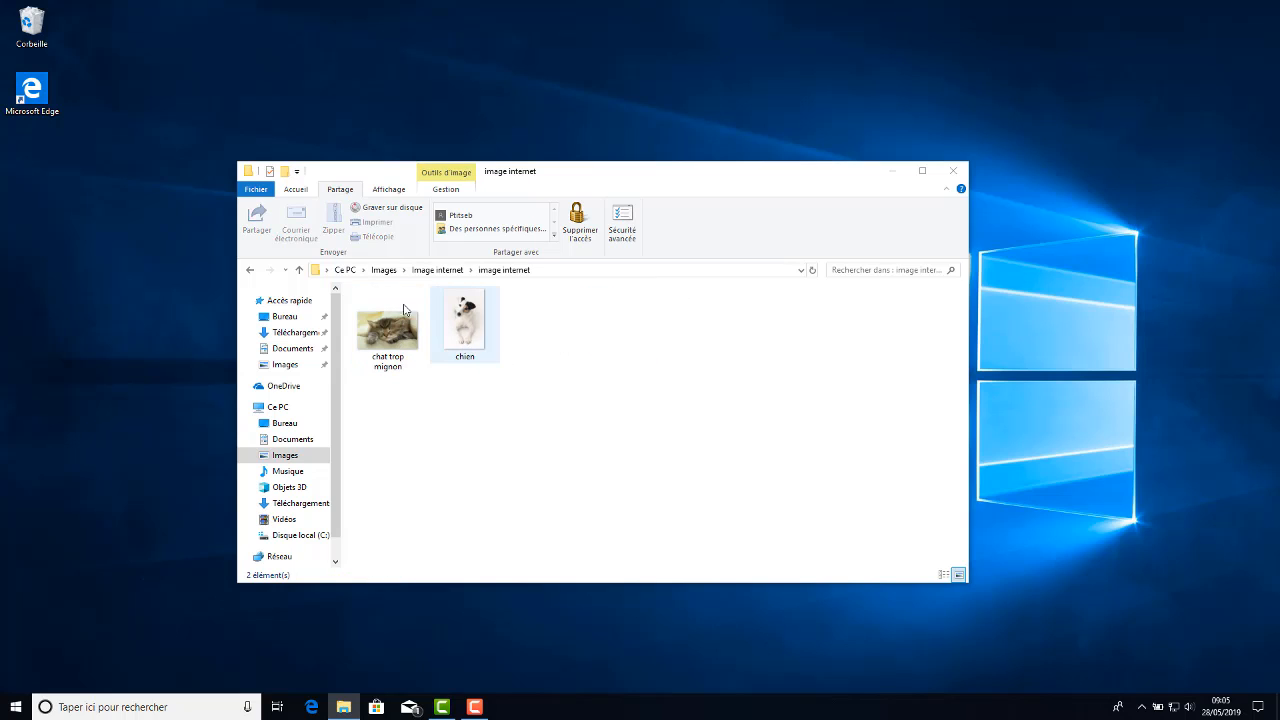
pyautogui.click(251, 270)
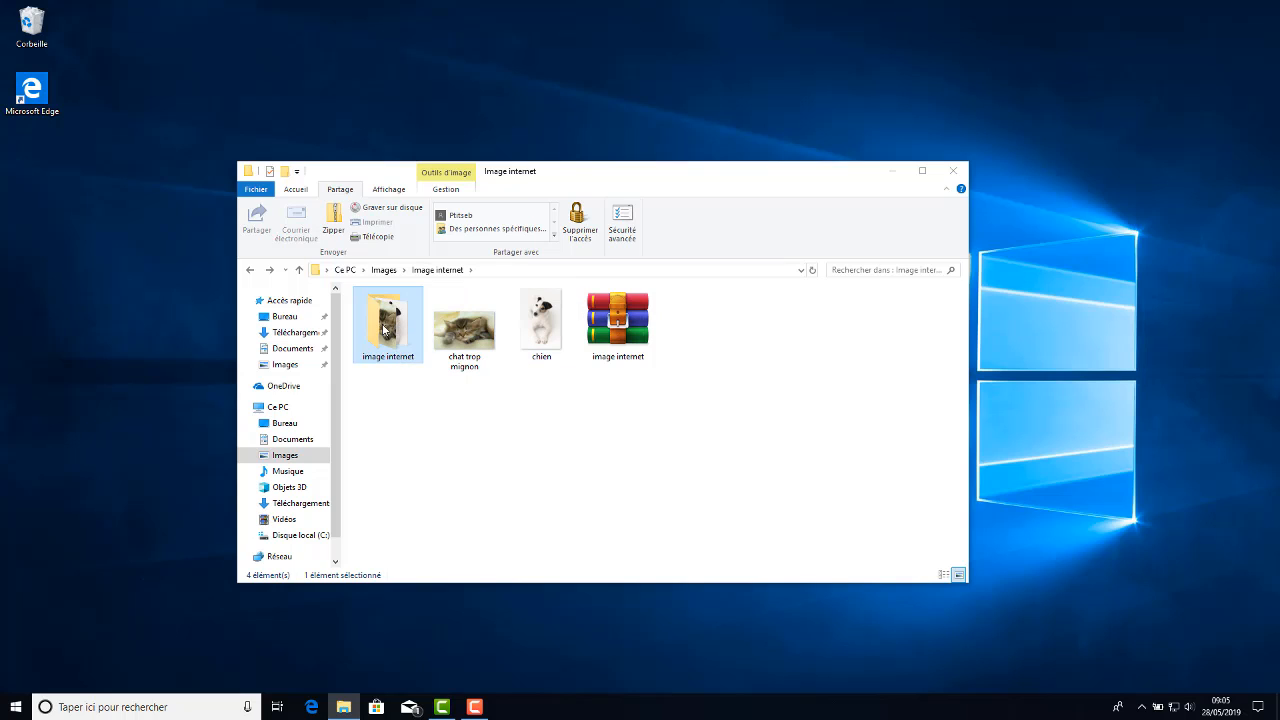
# Delete the extracted image internet folder and the image internet archive
pyautogui.moveTo(383, 330)
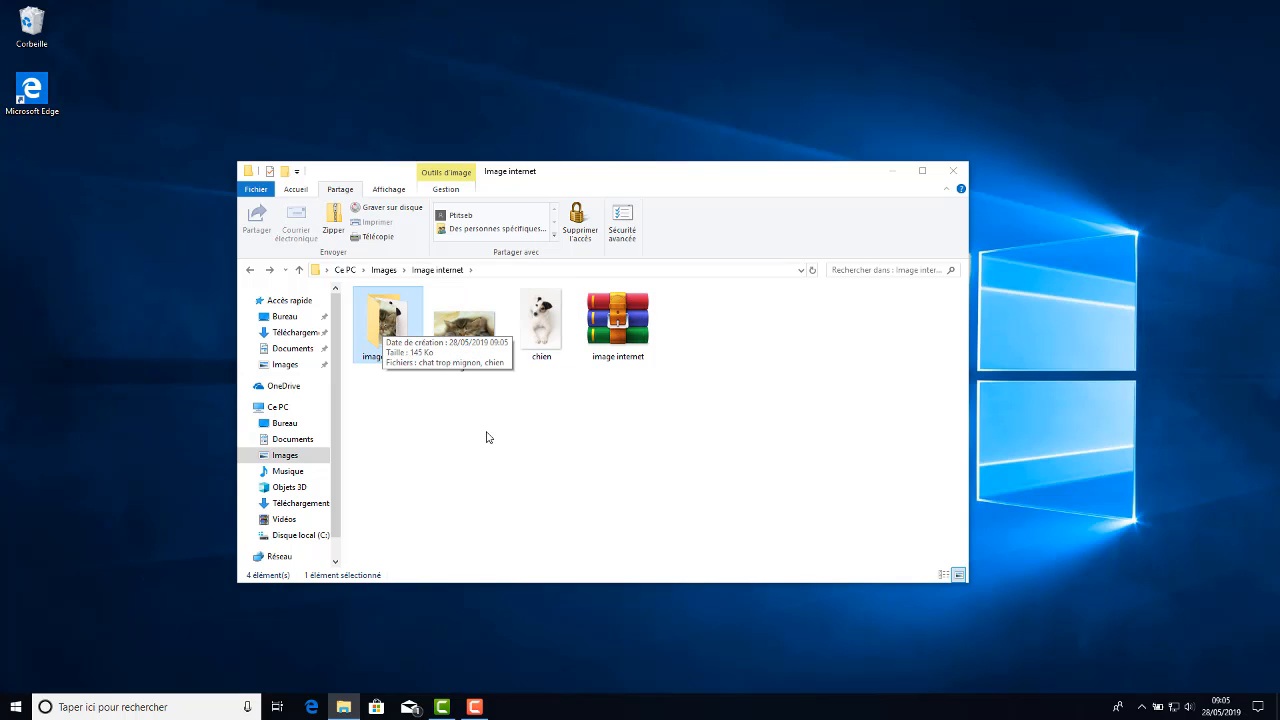
pyautogui.rightClick(394, 329)
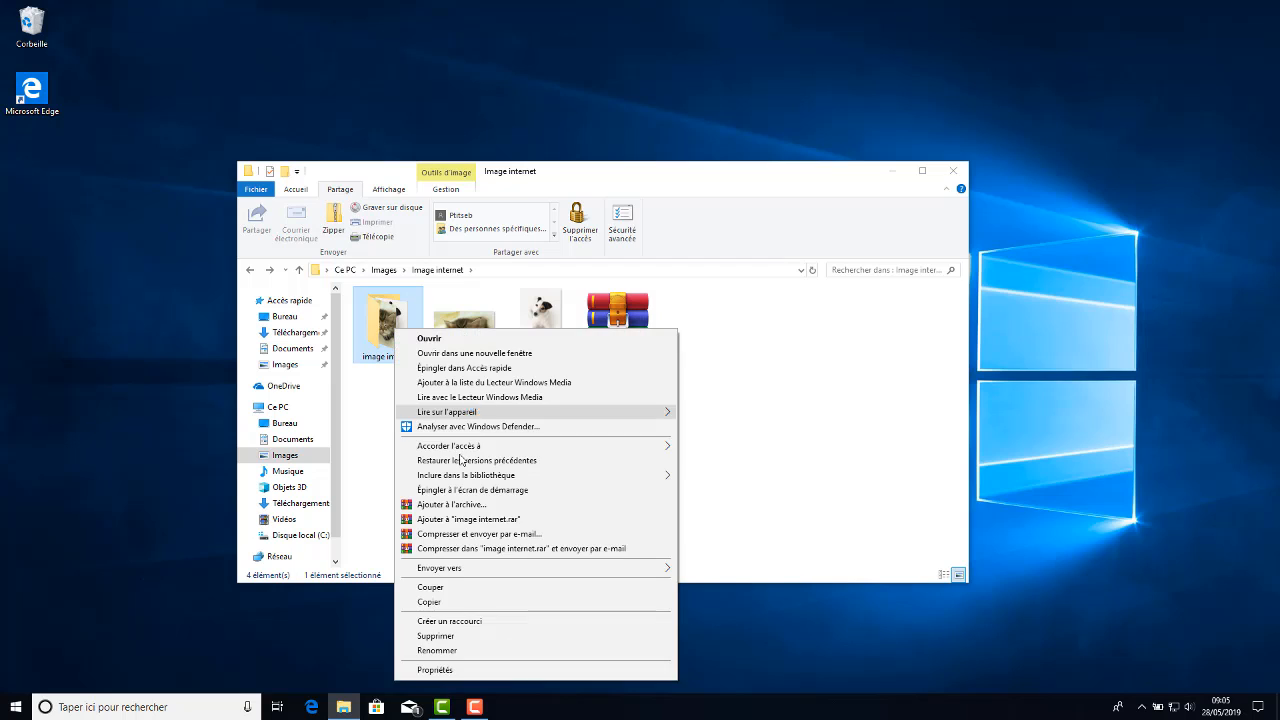
pyautogui.click(436, 636)
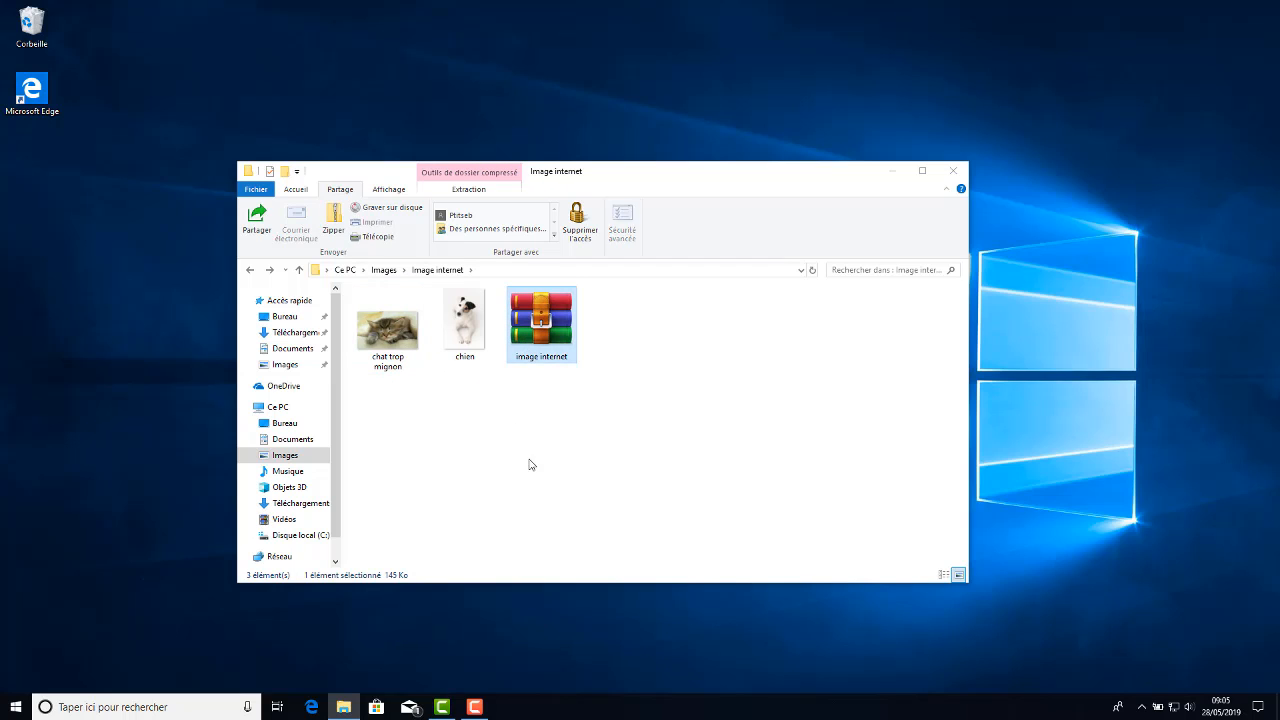
pyautogui.rightClick(519, 334)
pyautogui.click(555, 588)
# Move the chat trop mignon and chien pictures from Image internet to the Images folder, replacing the existing file in the destination
pyautogui.moveTo(500, 375); pyautogui.dragTo(380, 337)
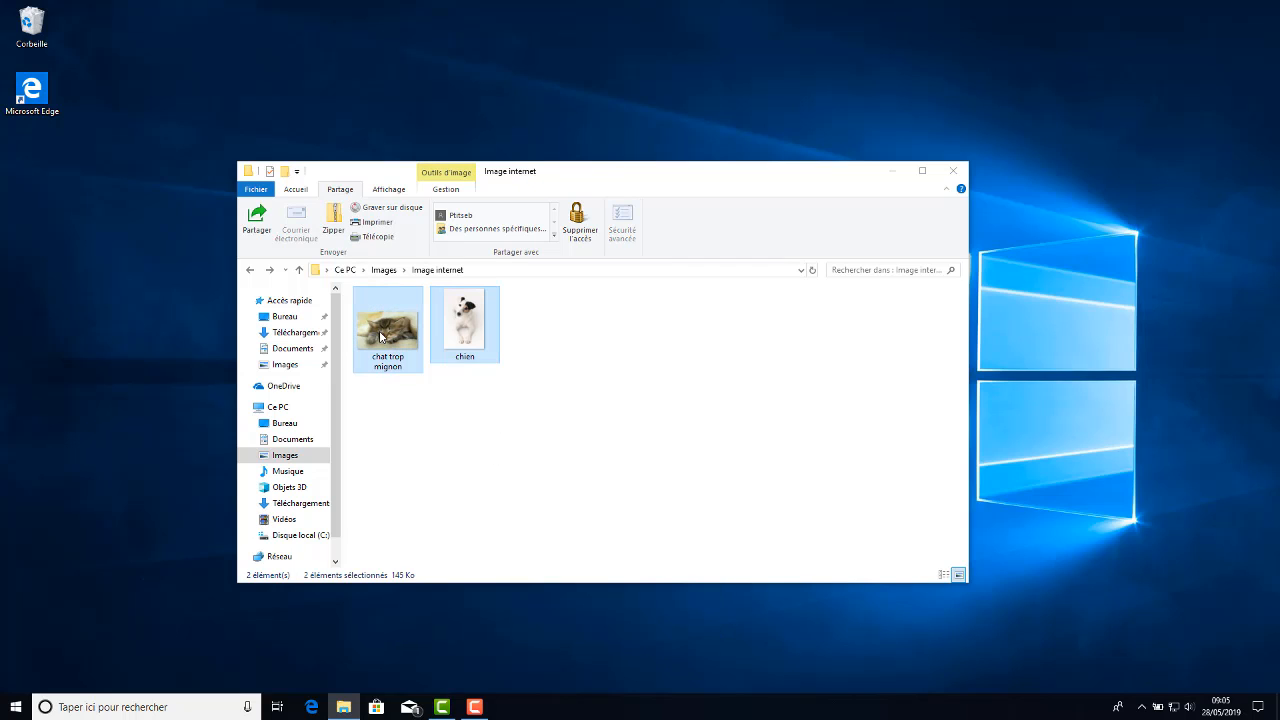
pyautogui.rightClick(380, 337)
pyautogui.click(426, 603)
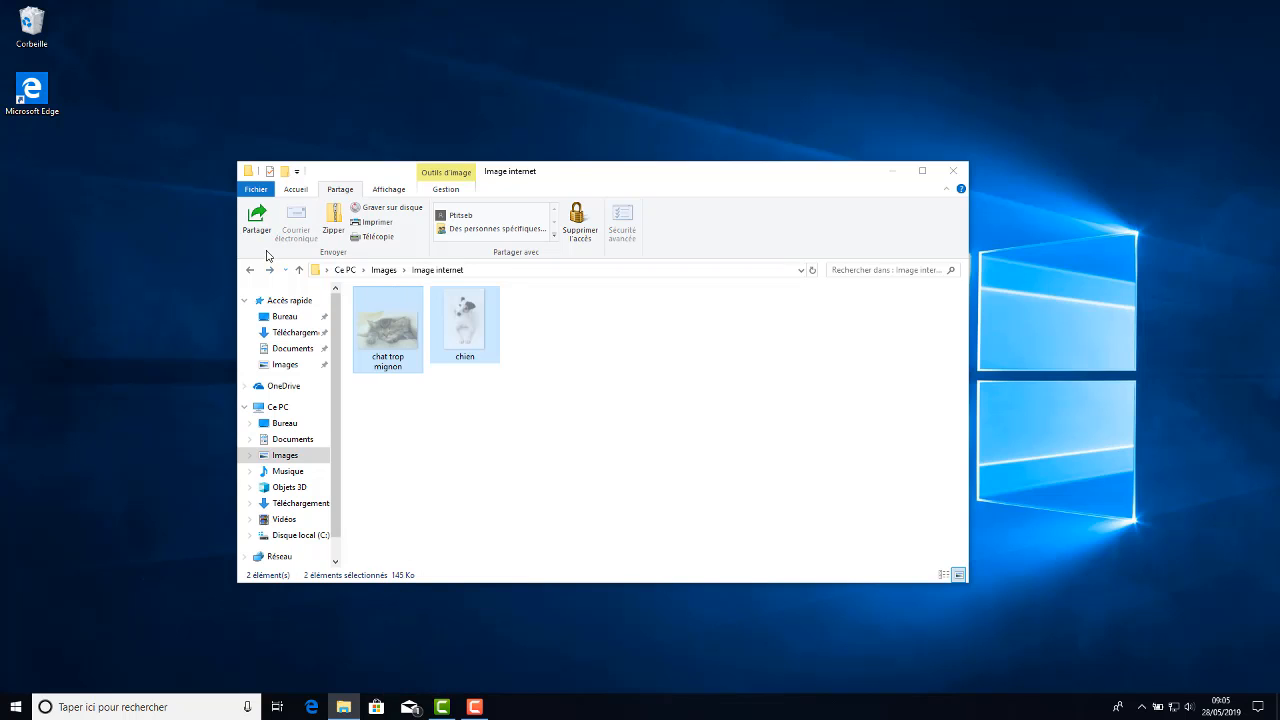
pyautogui.click(250, 270)
pyautogui.rightClick(620, 414)
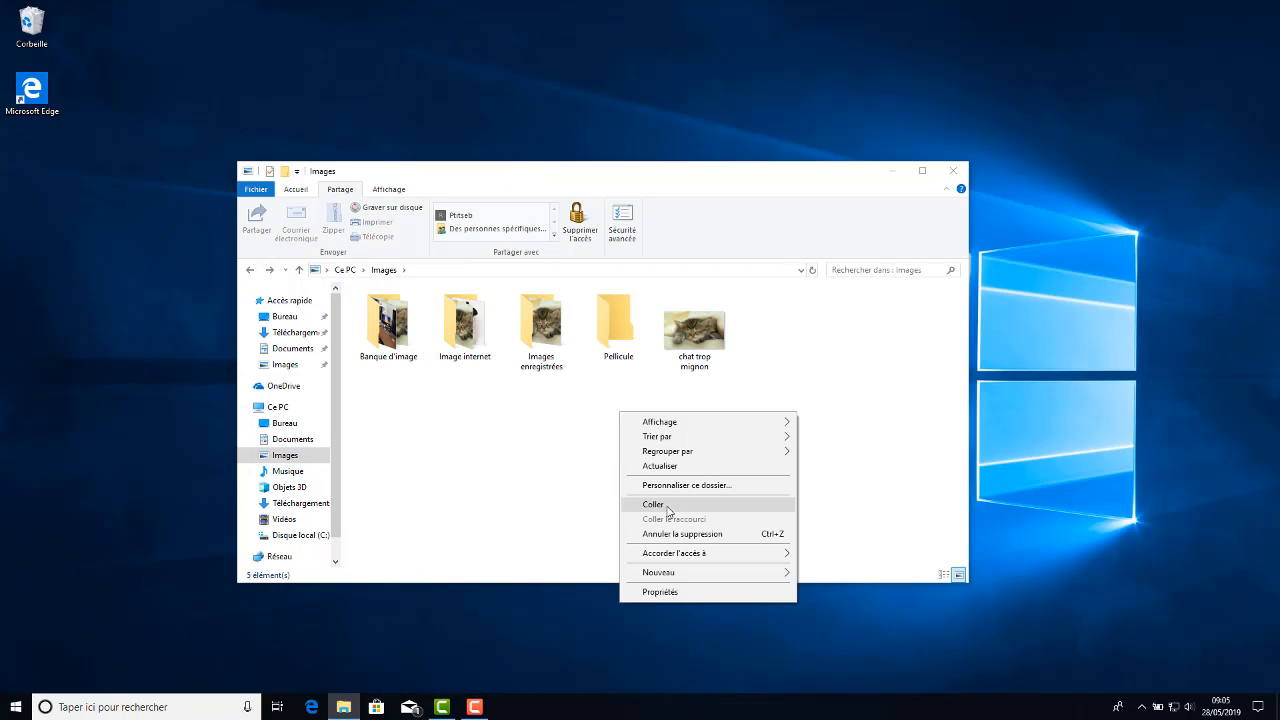
pyautogui.click(669, 510)
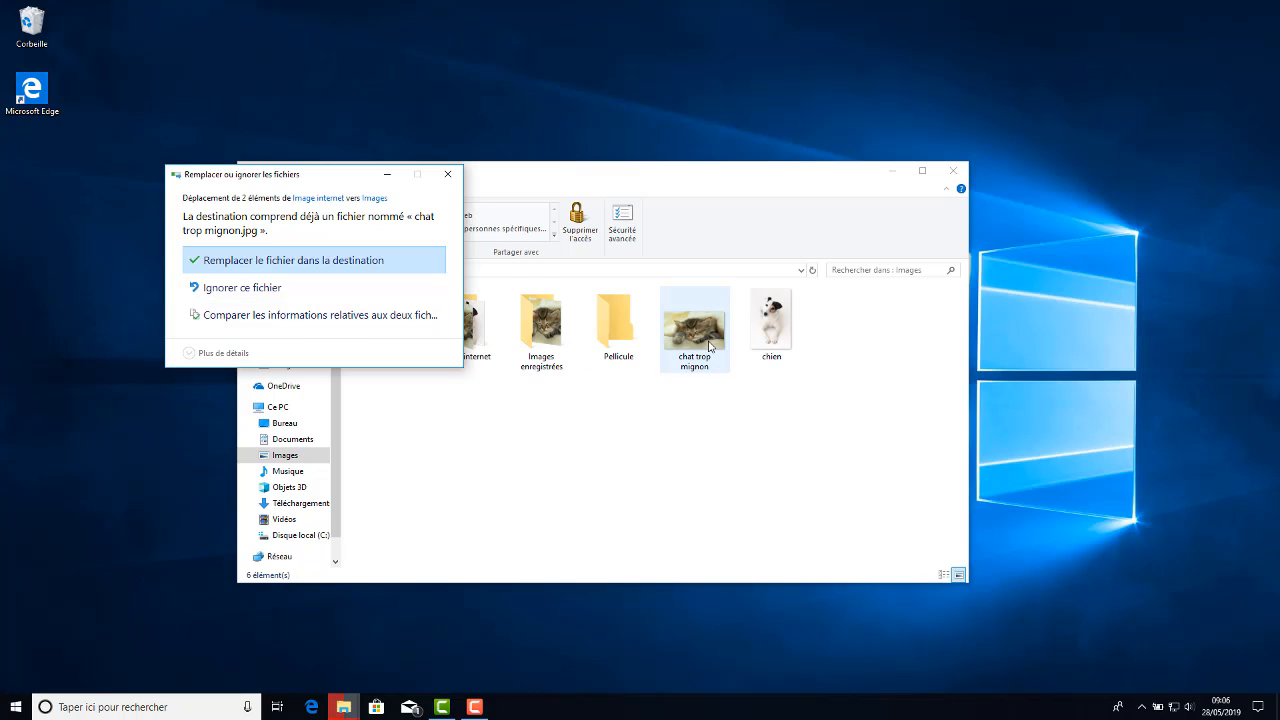
pyautogui.click(297, 260)
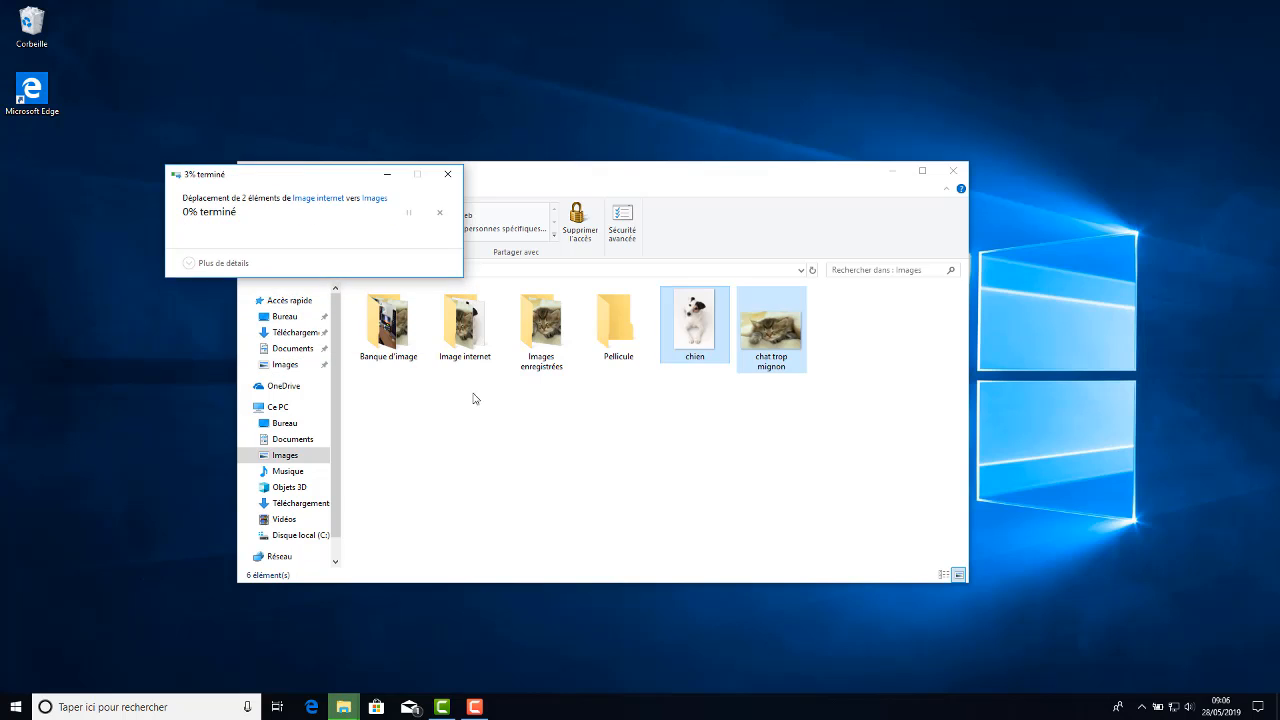
pyautogui.click(510, 432)
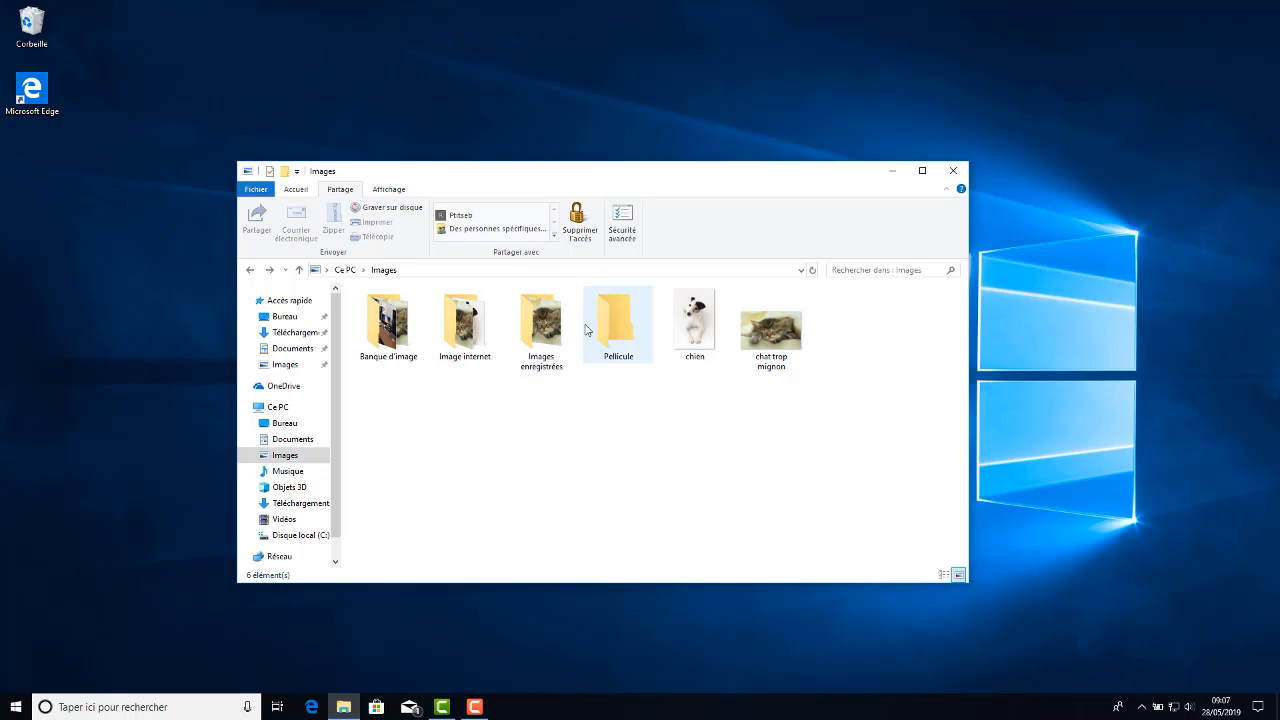
# Hide the navigation pane and show it again
pyautogui.click(390, 190)
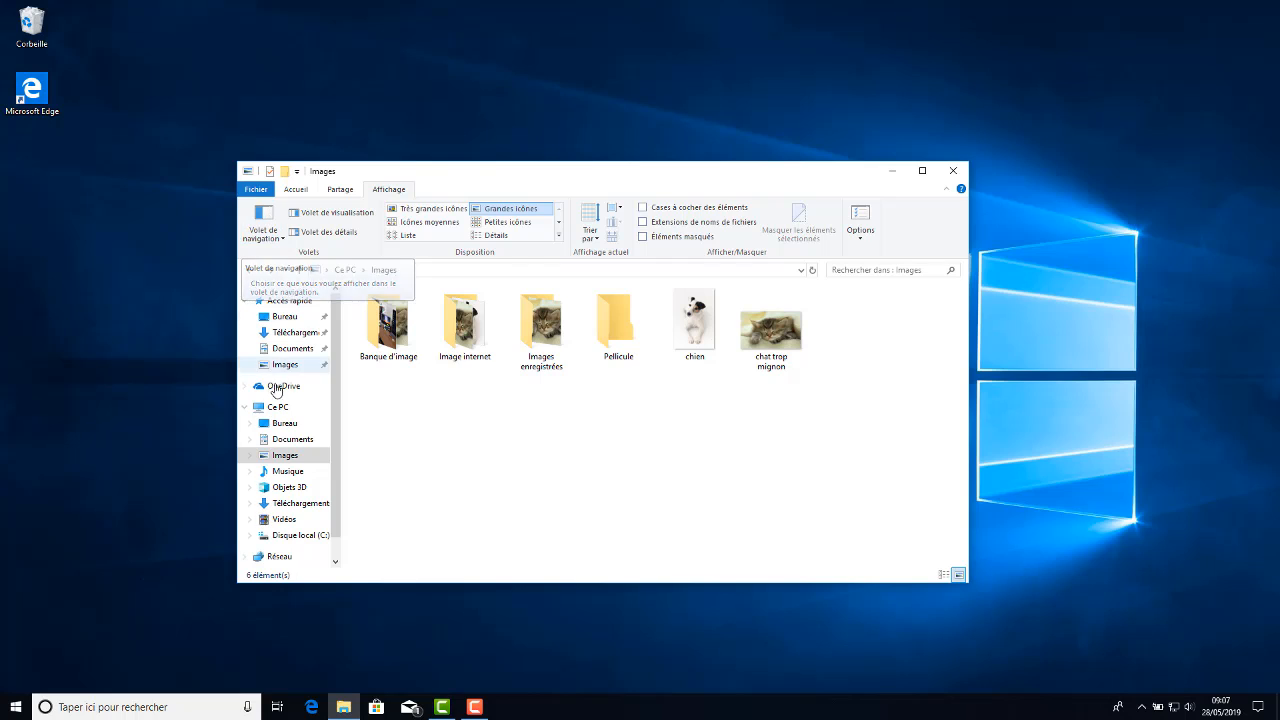
pyautogui.click(263, 233)
pyautogui.click(288, 253)
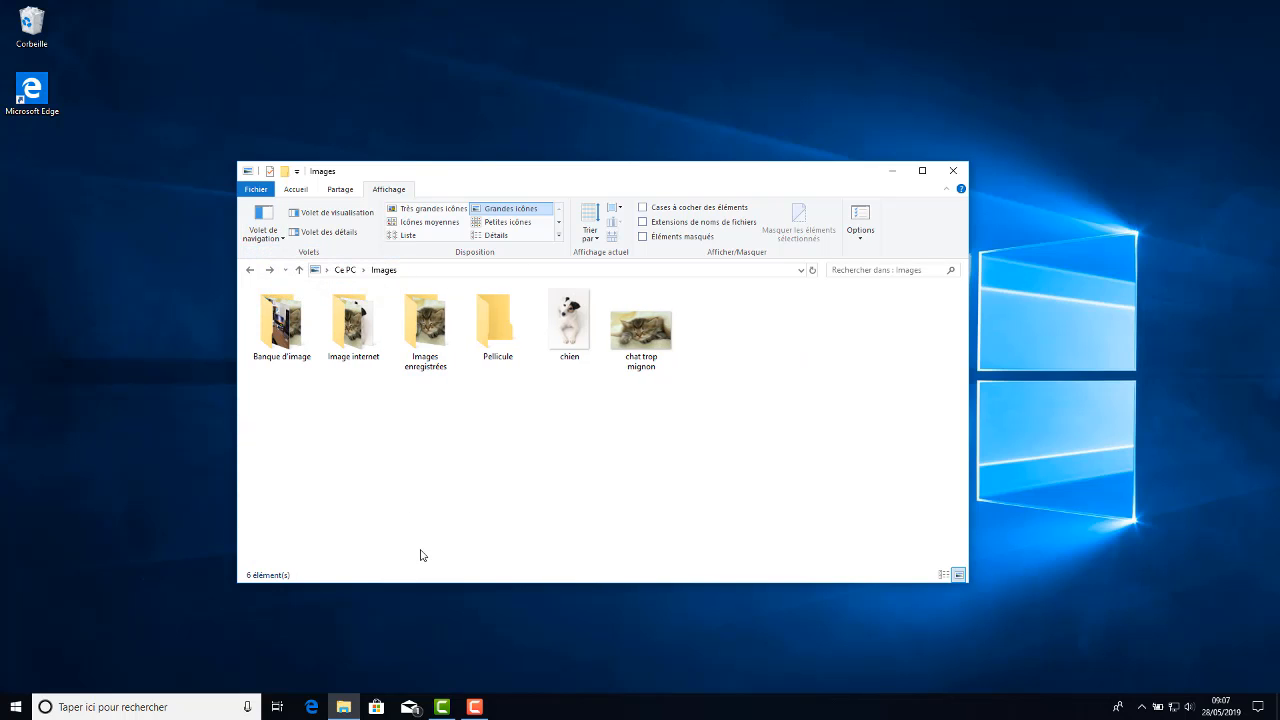
pyautogui.click(268, 232)
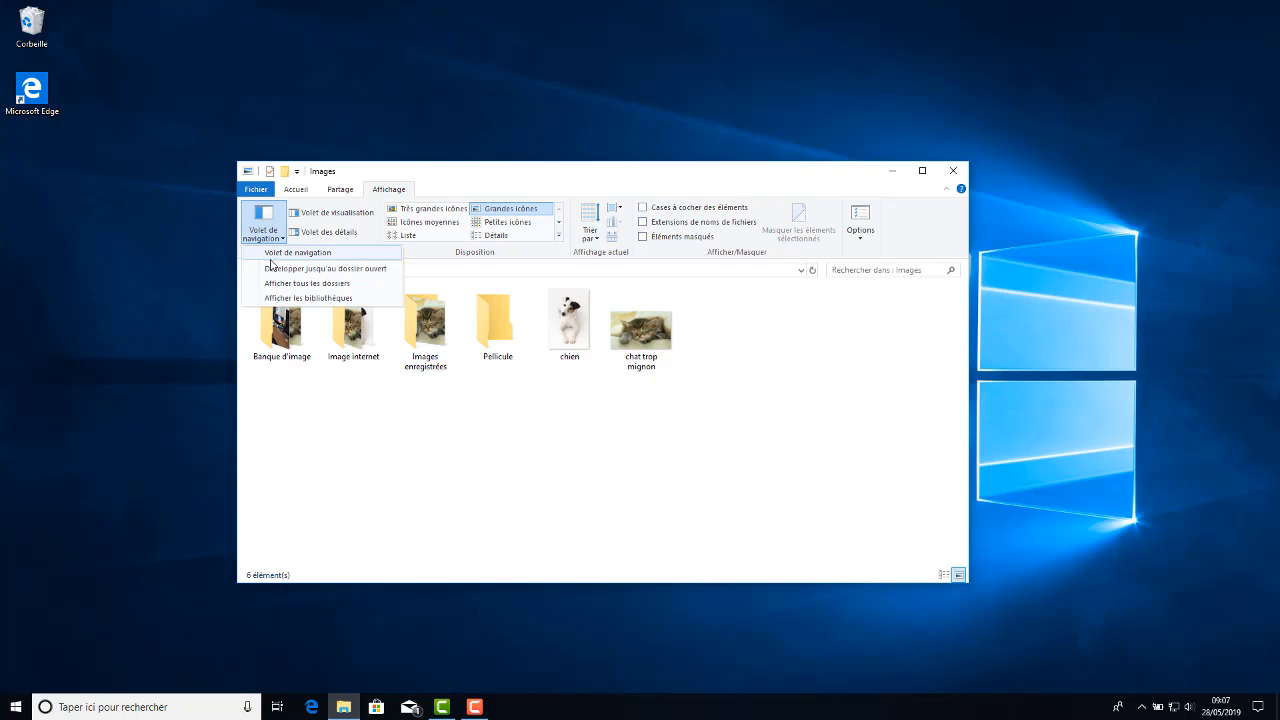
pyautogui.click(274, 258)
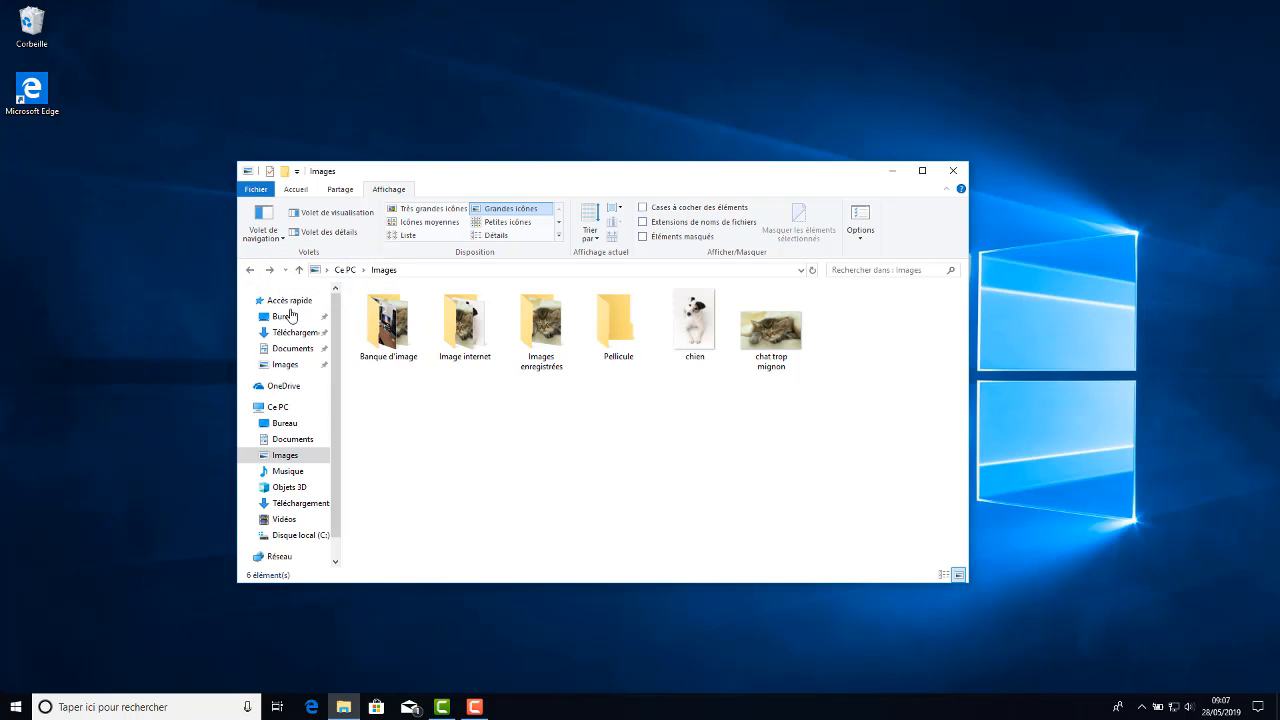
# Turn on the navigation pane option Développer jusqu'au dossier ouvert and look through the pane's folder list
pyautogui.click(280, 237)
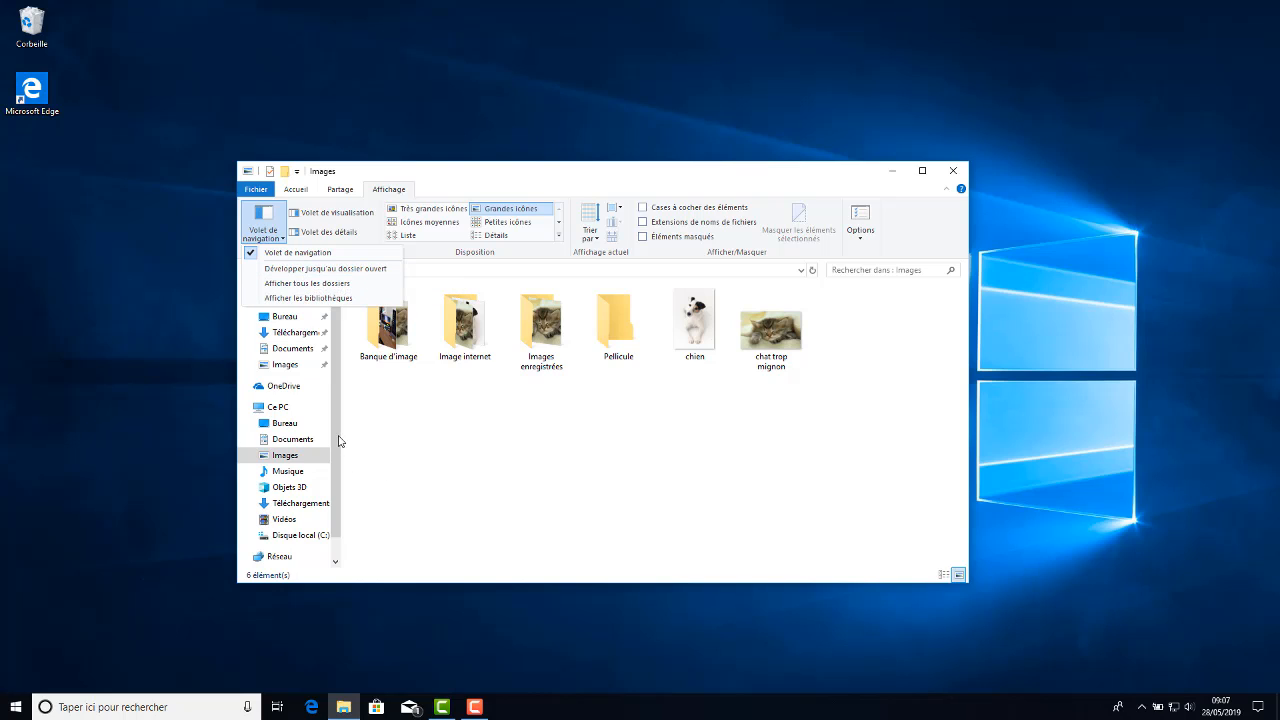
pyautogui.moveTo(338, 437); pyautogui.dragTo(349, 355)
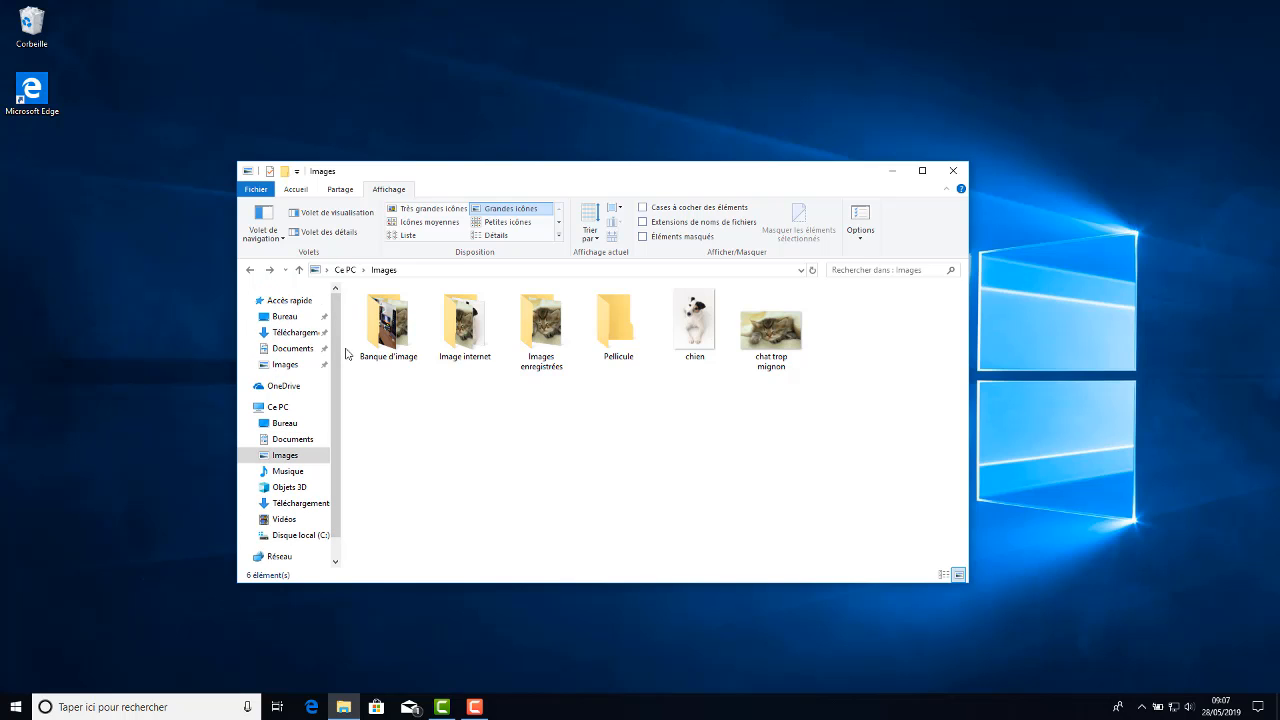
pyautogui.click(263, 232)
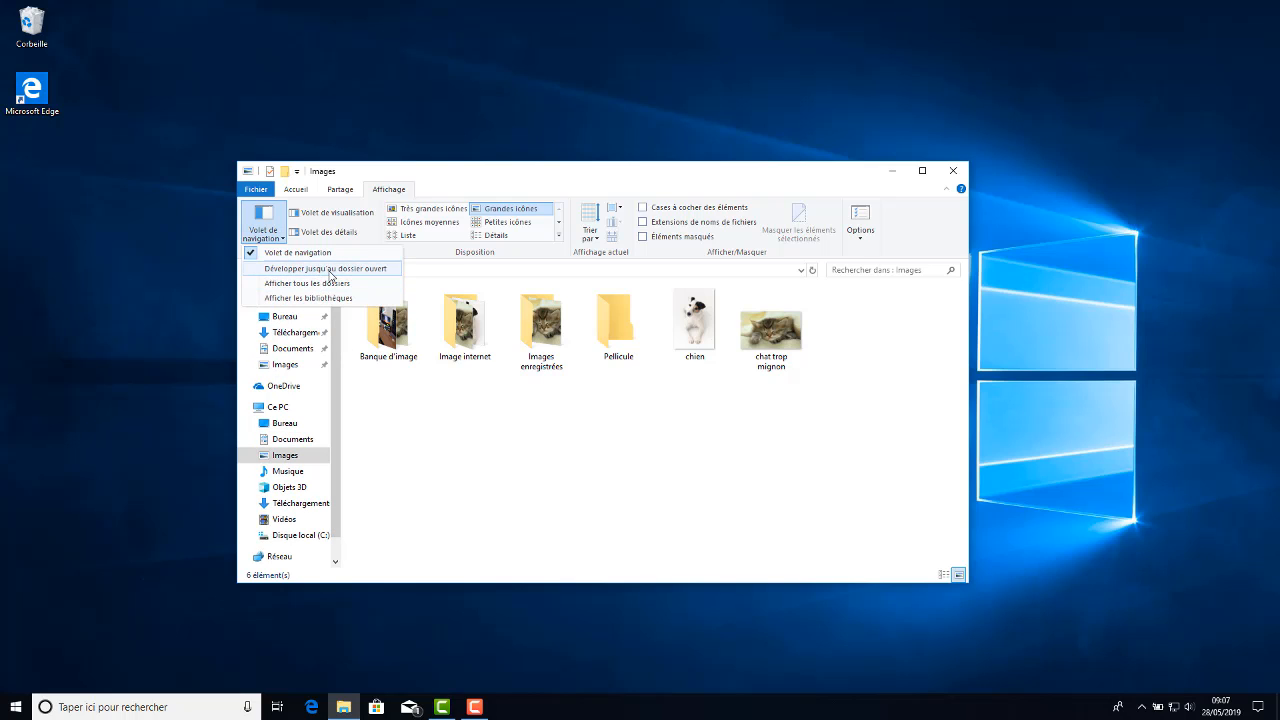
pyautogui.click(330, 275)
pyautogui.moveTo(336, 405); pyautogui.dragTo(336, 469)
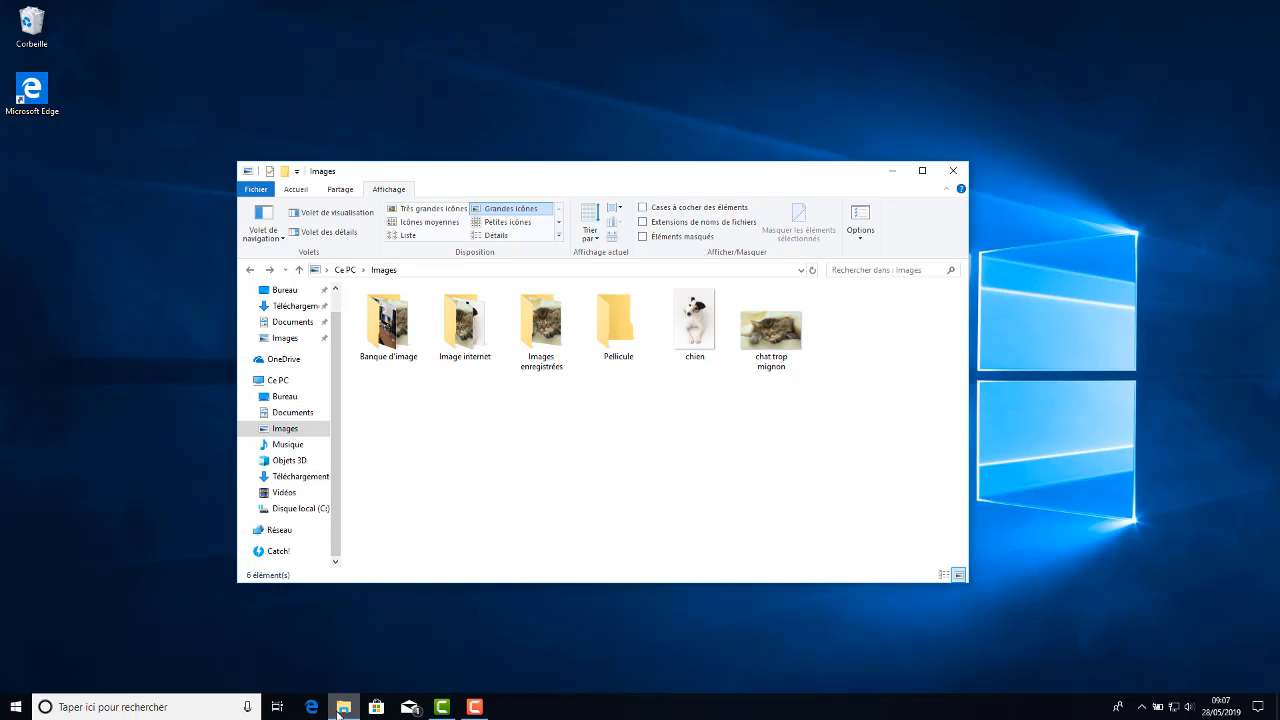
# Open a second File Explorer window and browse through Disque local (C:) and Utilisateurs to the tutorial account's folder
pyautogui.middleClick(339, 711)
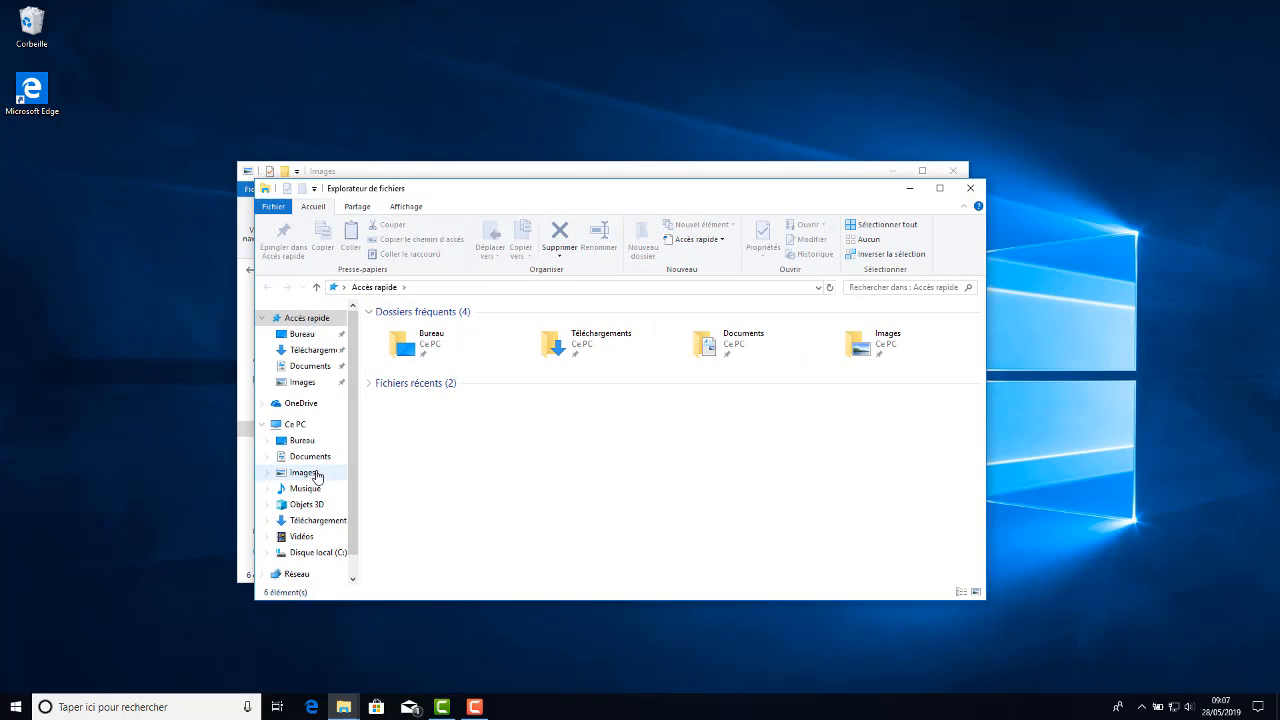
pyautogui.scroll(-1, 307, 505)
pyautogui.click(316, 526)
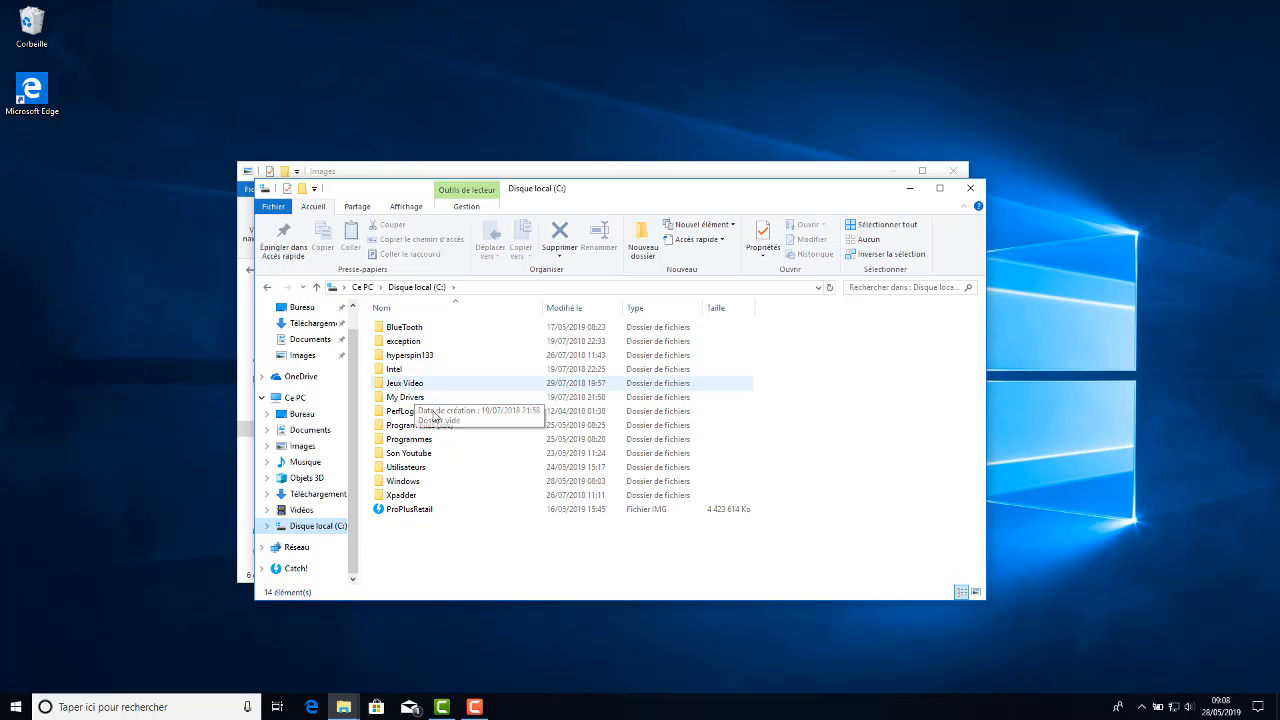
pyautogui.doubleClick(445, 470)
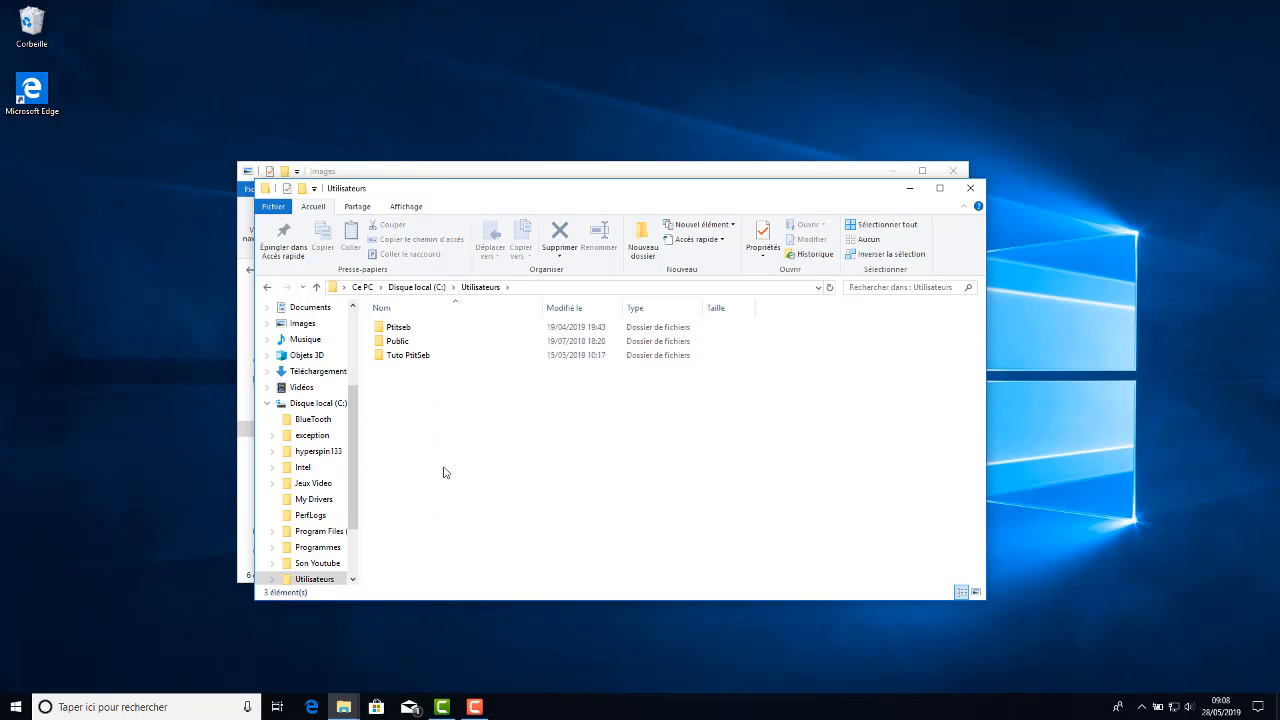
pyautogui.doubleClick(402, 356)
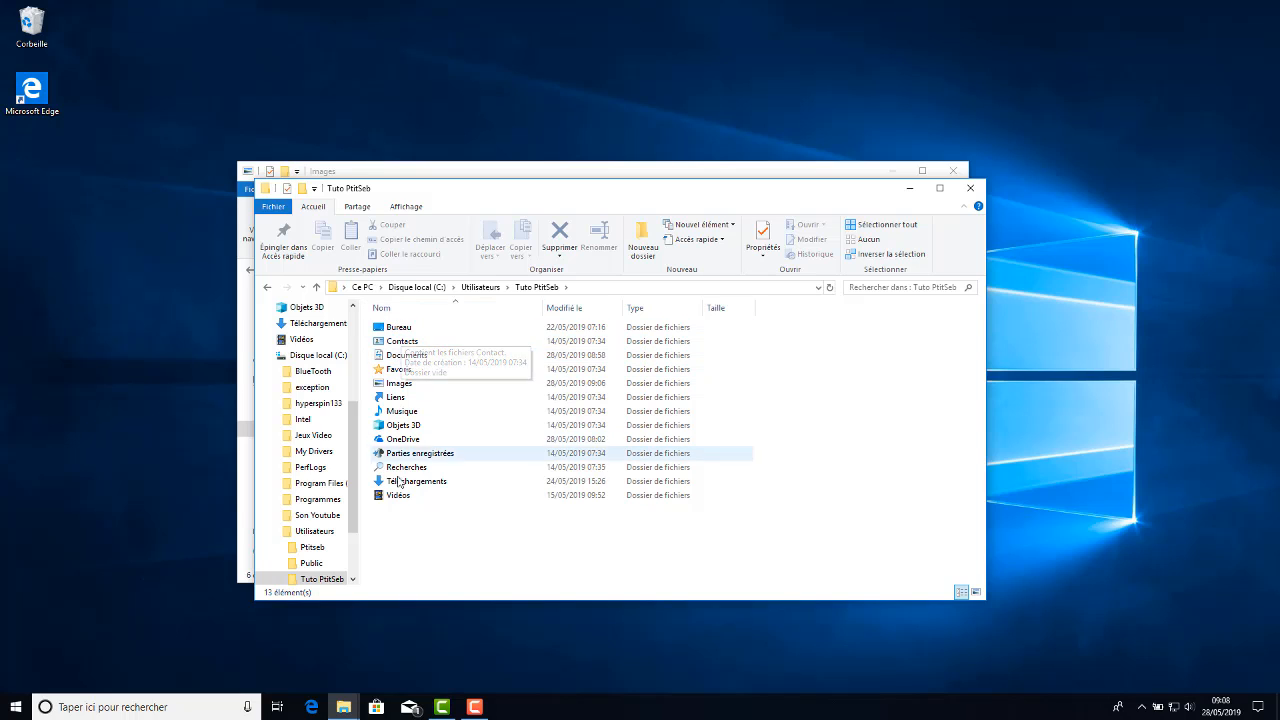
# Select the Documents, Images and Vidéos folders in turn, and compare the navigation pane with that of the Images window
pyautogui.click(415, 355)
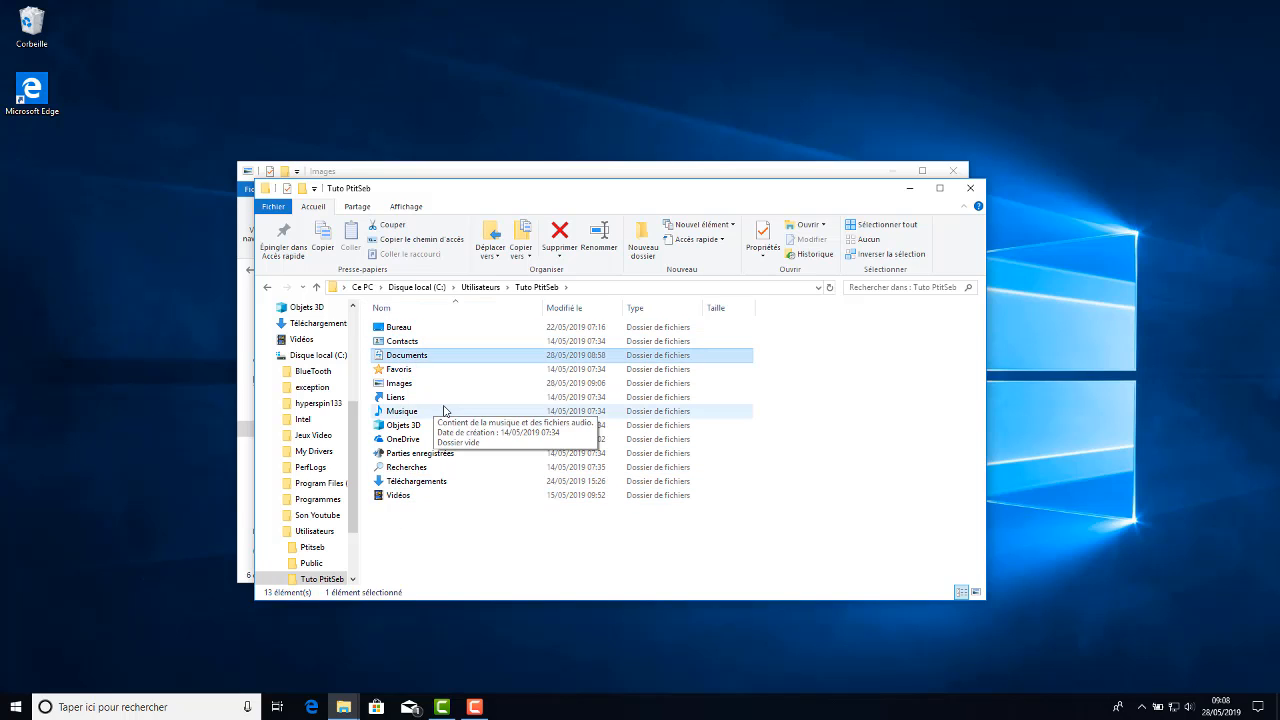
pyautogui.click(405, 385)
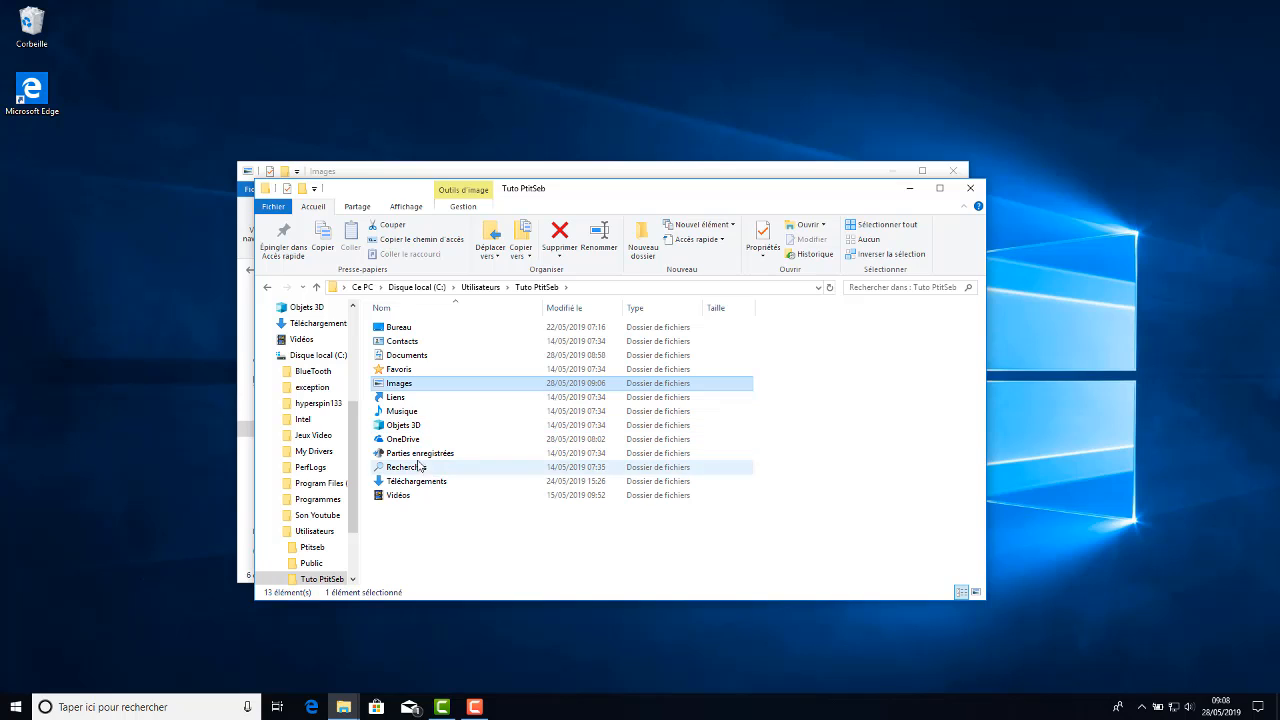
pyautogui.click(400, 497)
pyautogui.click(410, 508)
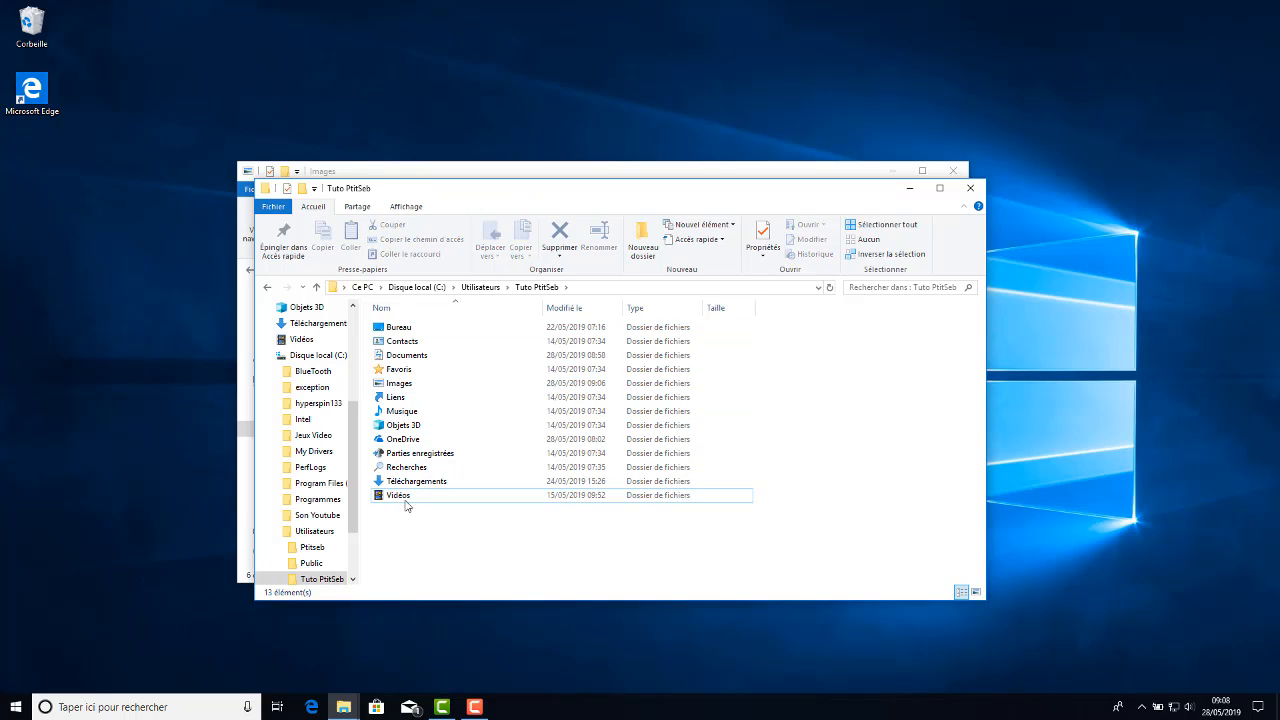
pyautogui.click(432, 168)
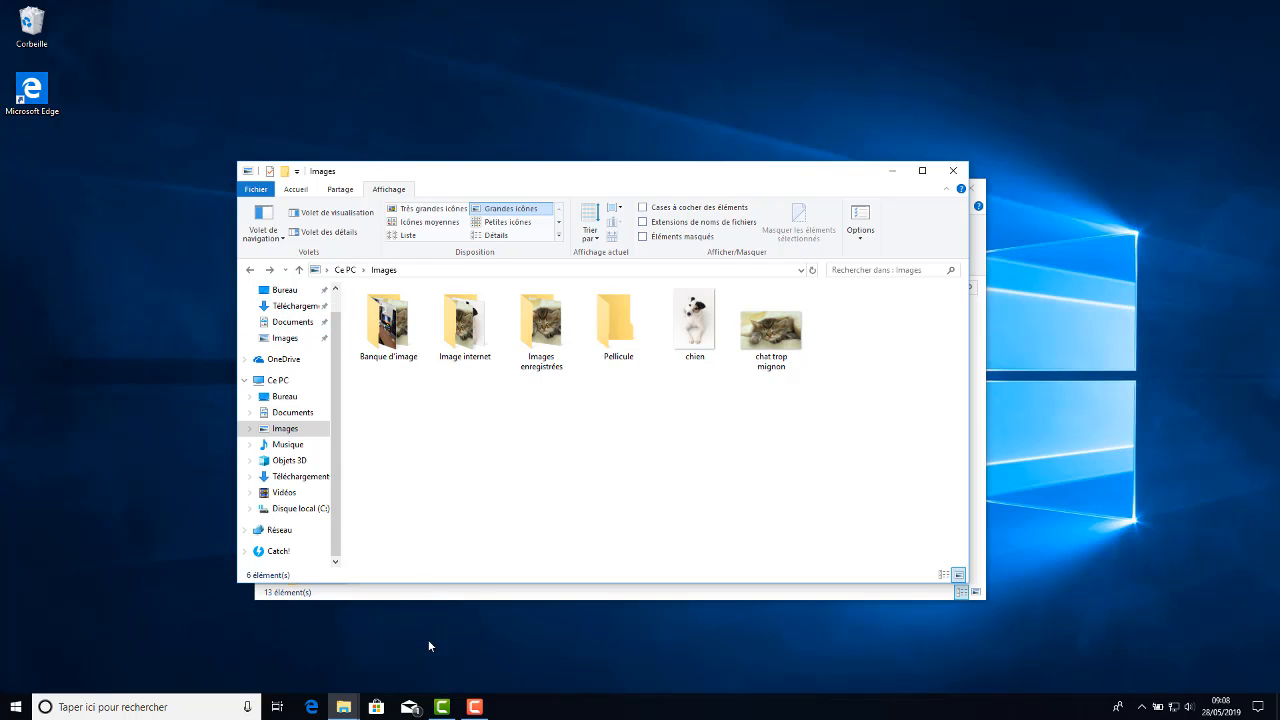
pyautogui.click(486, 594)
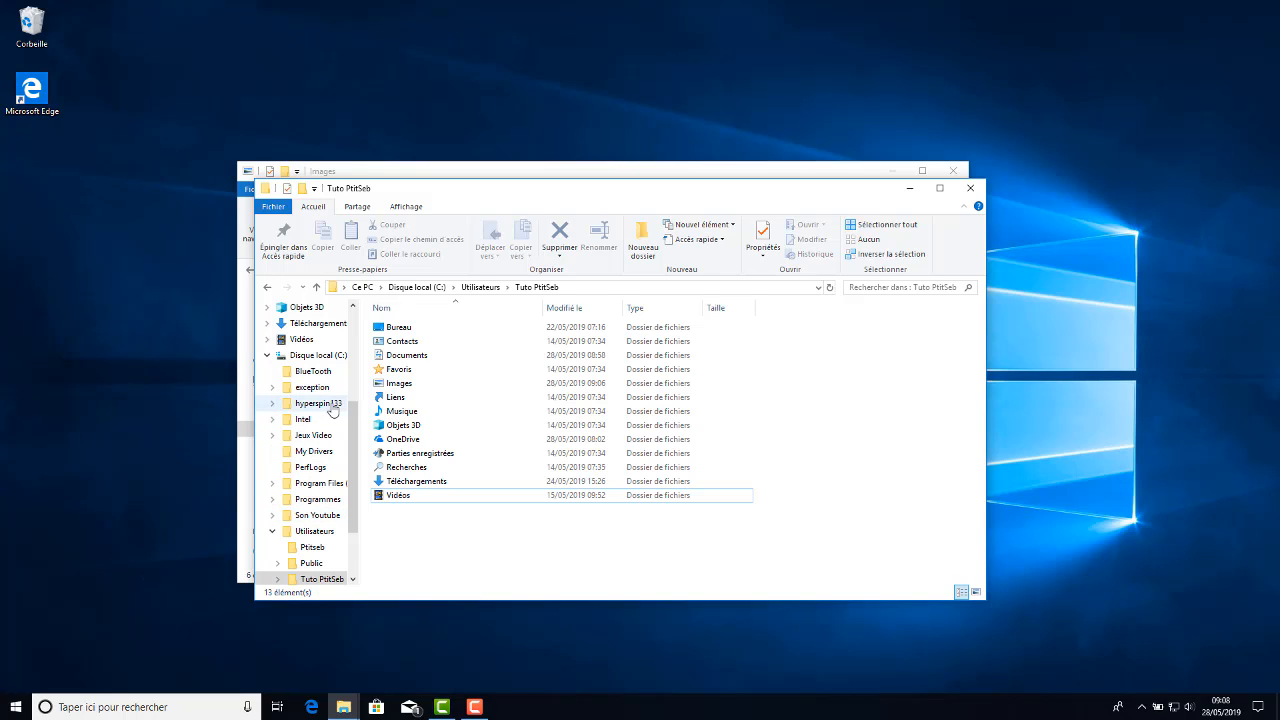
# Open the Téléchargements folder from the account's folder and examine the tree expanded down to it in the navigation pane
pyautogui.scroll(-1, 305, 500)
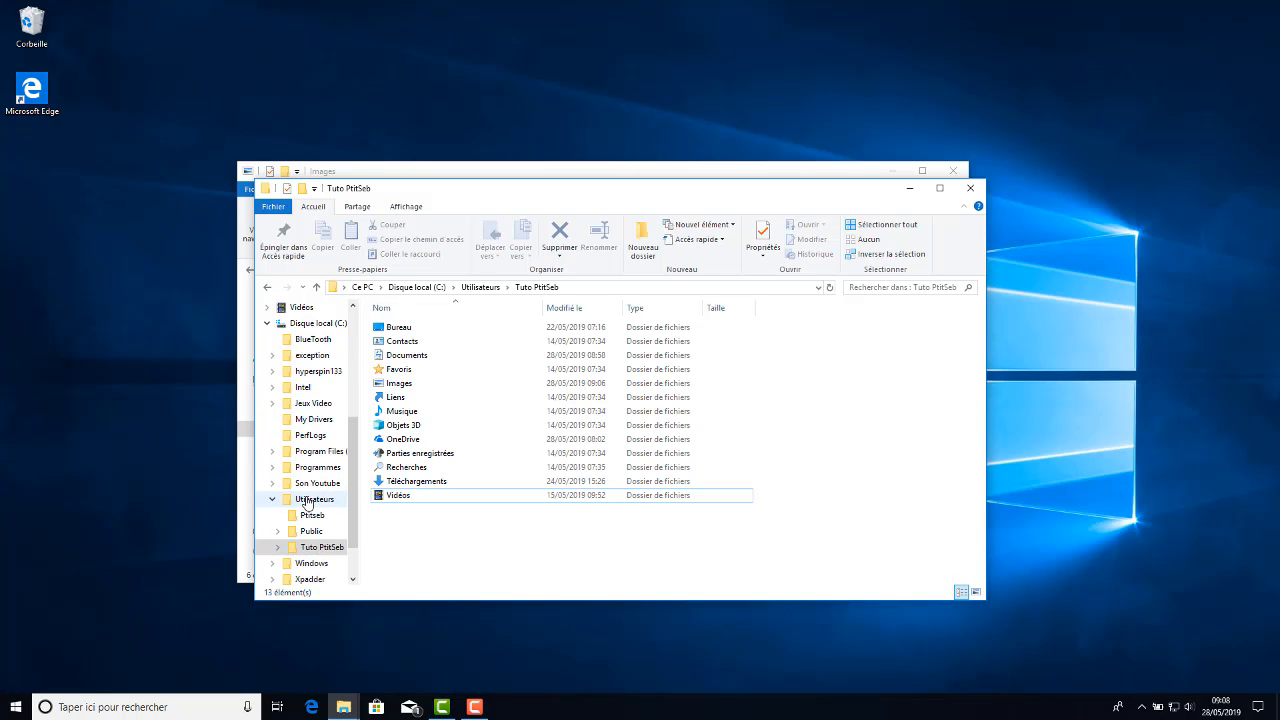
pyautogui.scroll(-2, 306, 498)
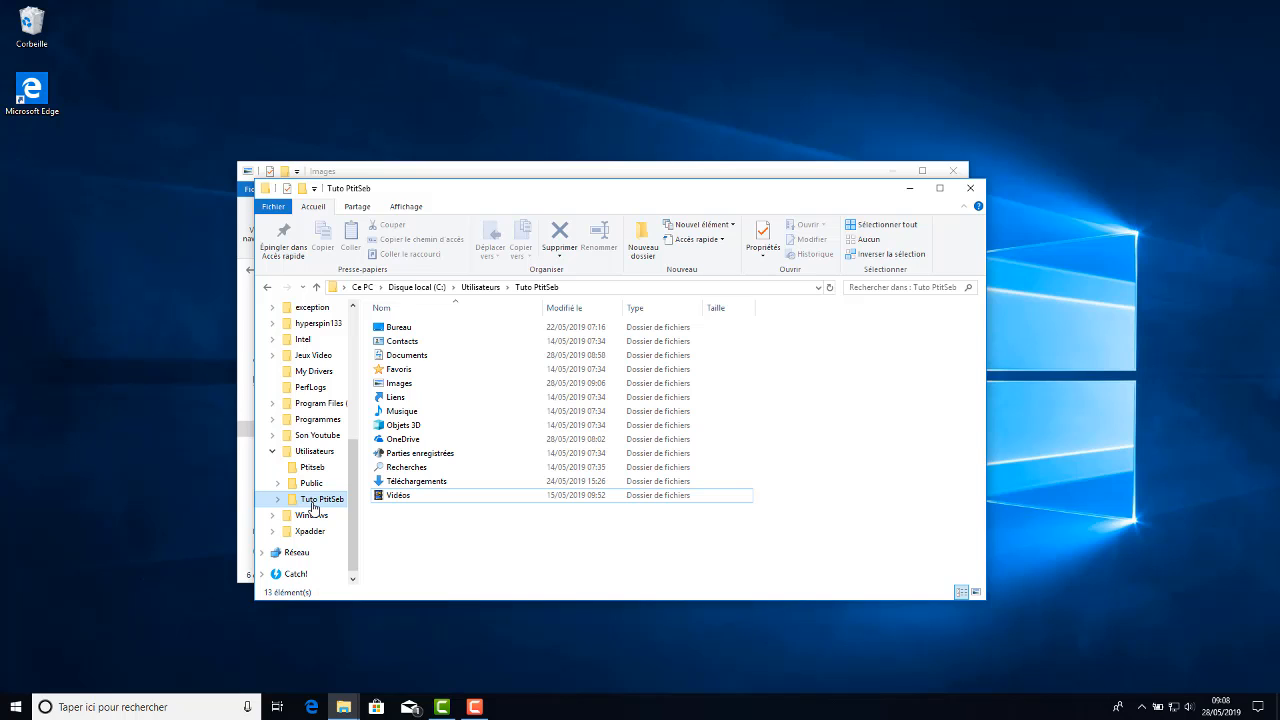
pyautogui.doubleClick(418, 482)
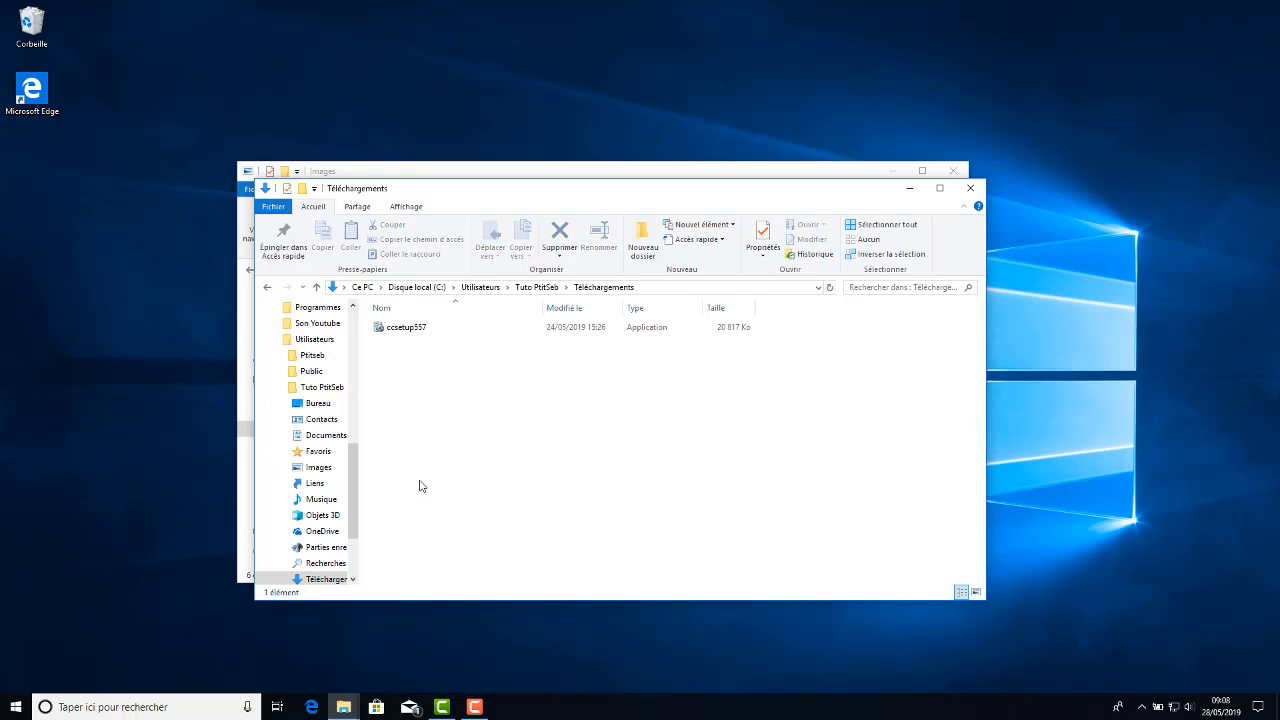
pyautogui.scroll(-2, 317, 510)
pyautogui.scroll(3, 317, 510)
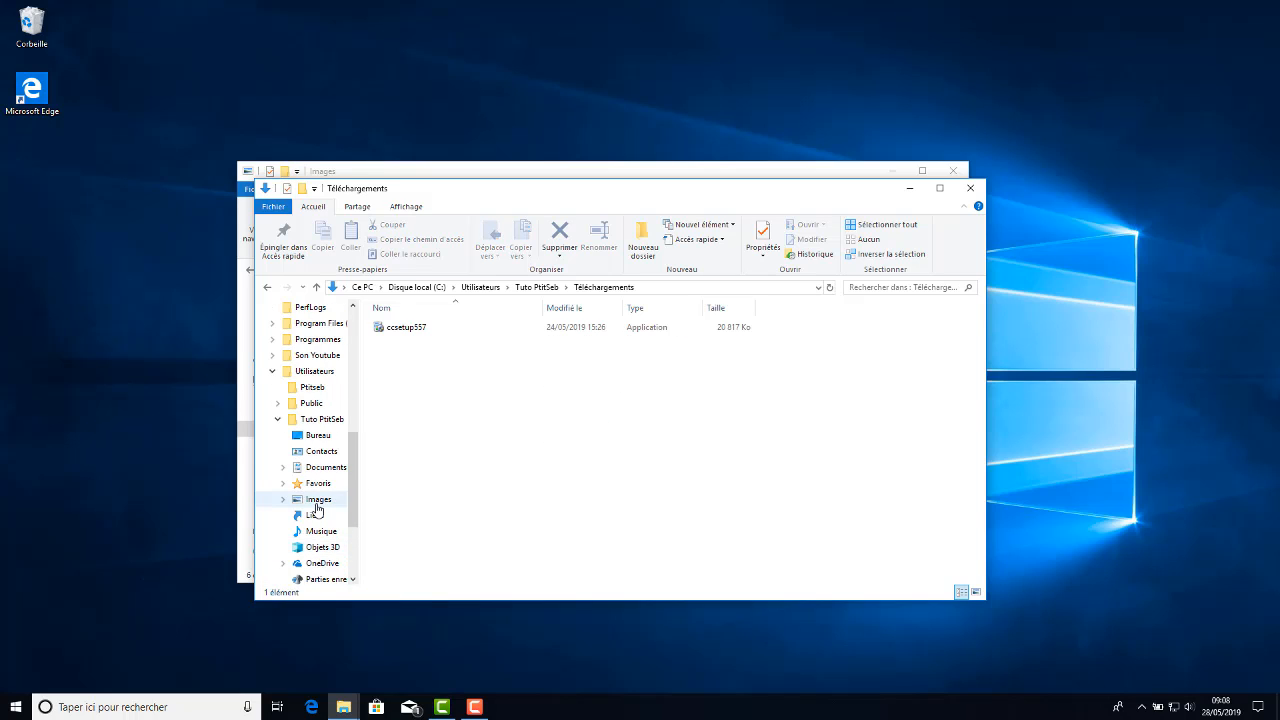
pyautogui.scroll(-1, 317, 436)
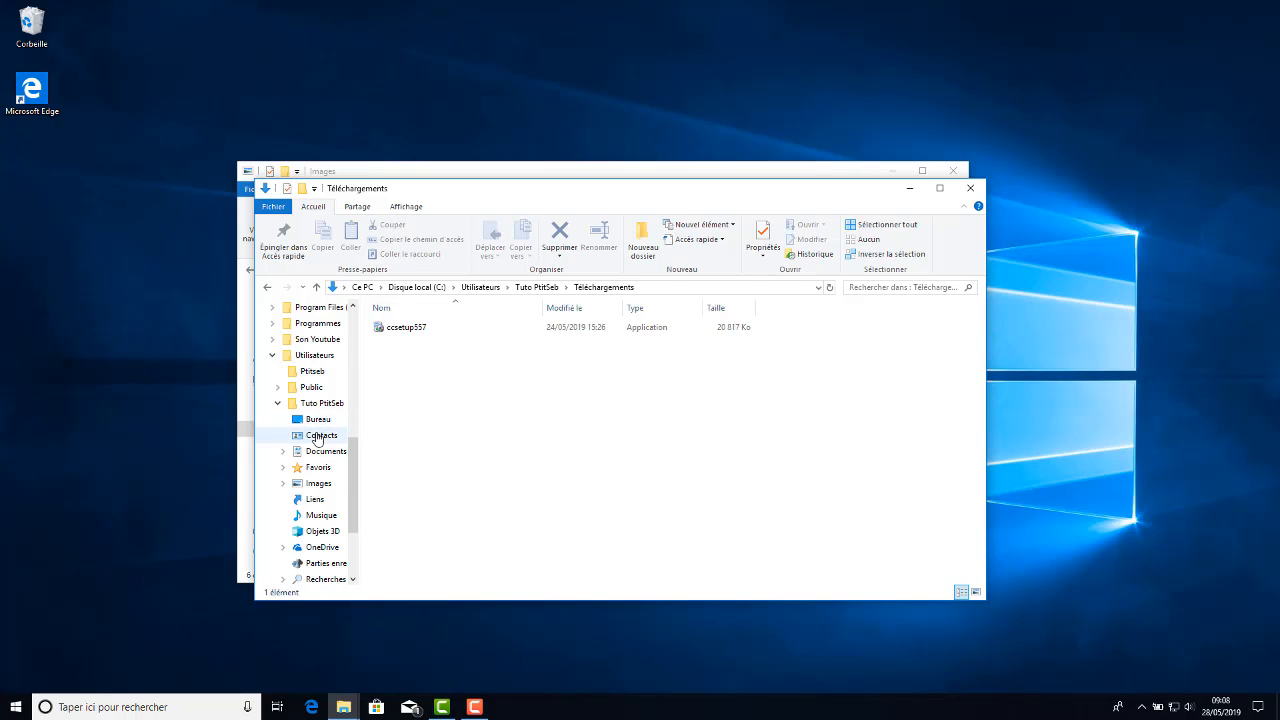
# Look through the tree in the navigation pane and turn off the option Développer jusqu'au dossier ouvert
pyautogui.scroll(-2, 317, 436)
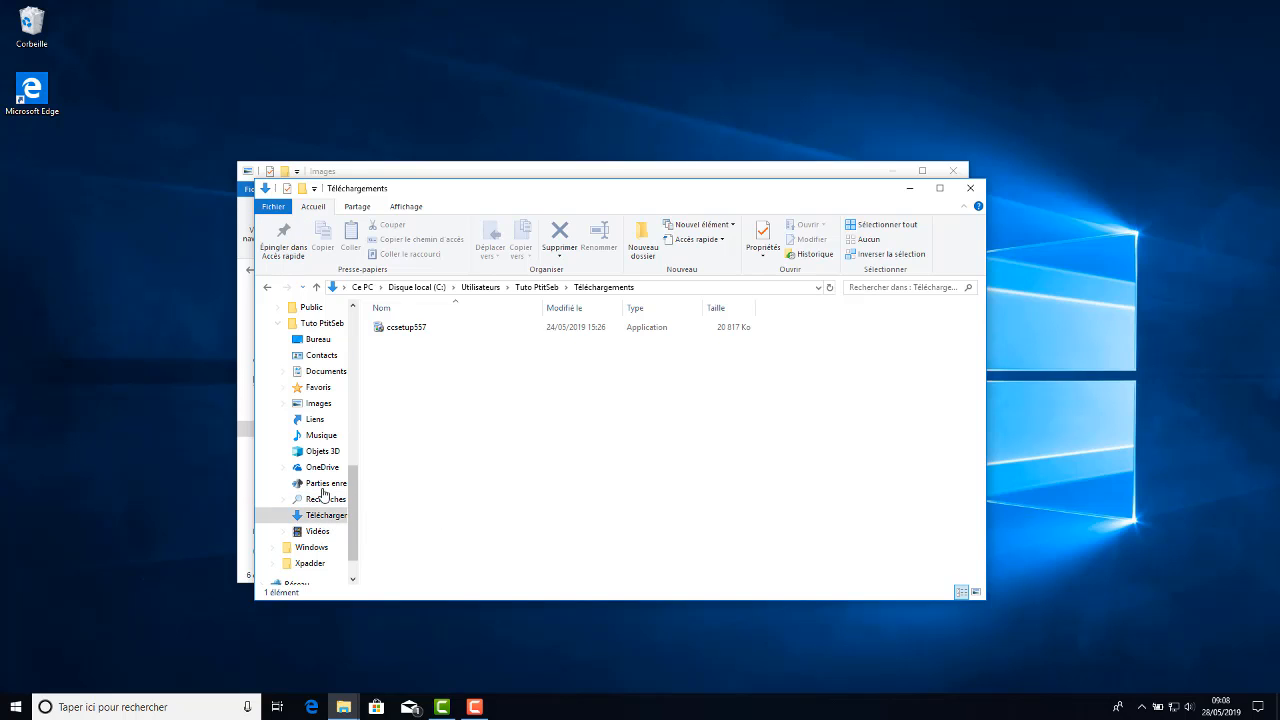
pyautogui.scroll(2, 296, 488)
pyautogui.scroll(10, 296, 488)
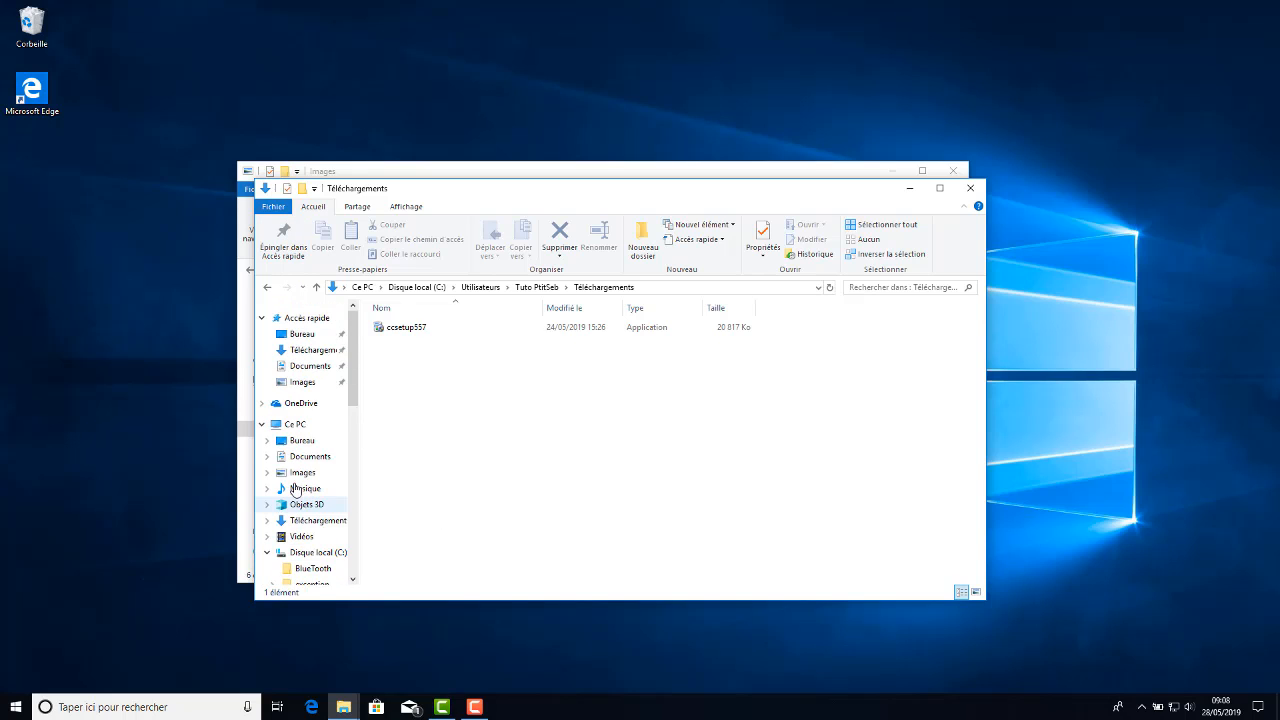
pyautogui.scroll(-2, 300, 480)
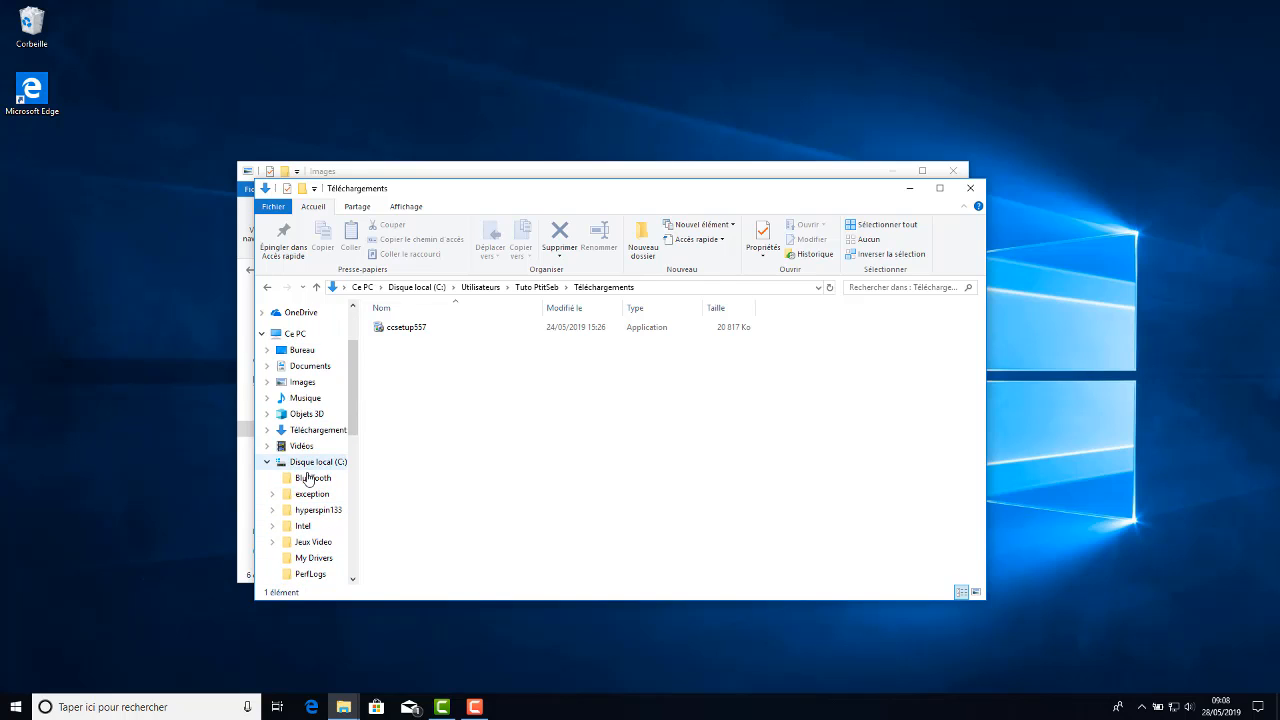
pyautogui.click(398, 208)
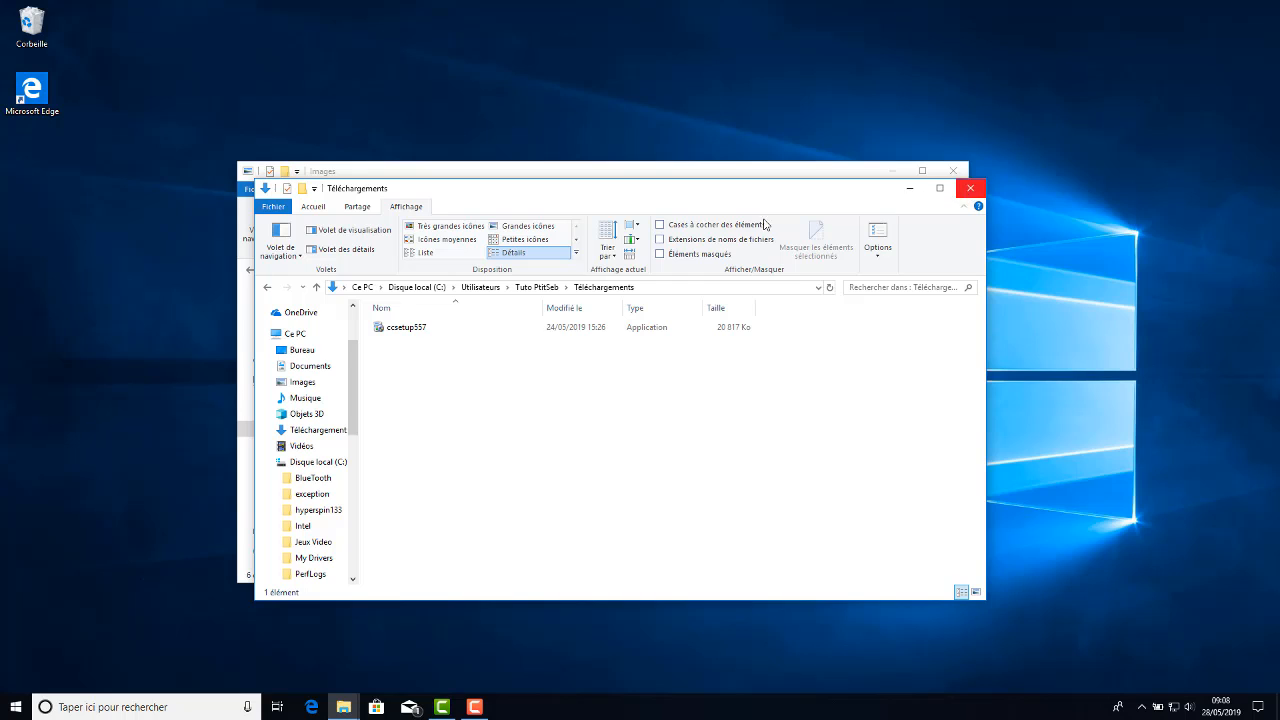
pyautogui.click(300, 245)
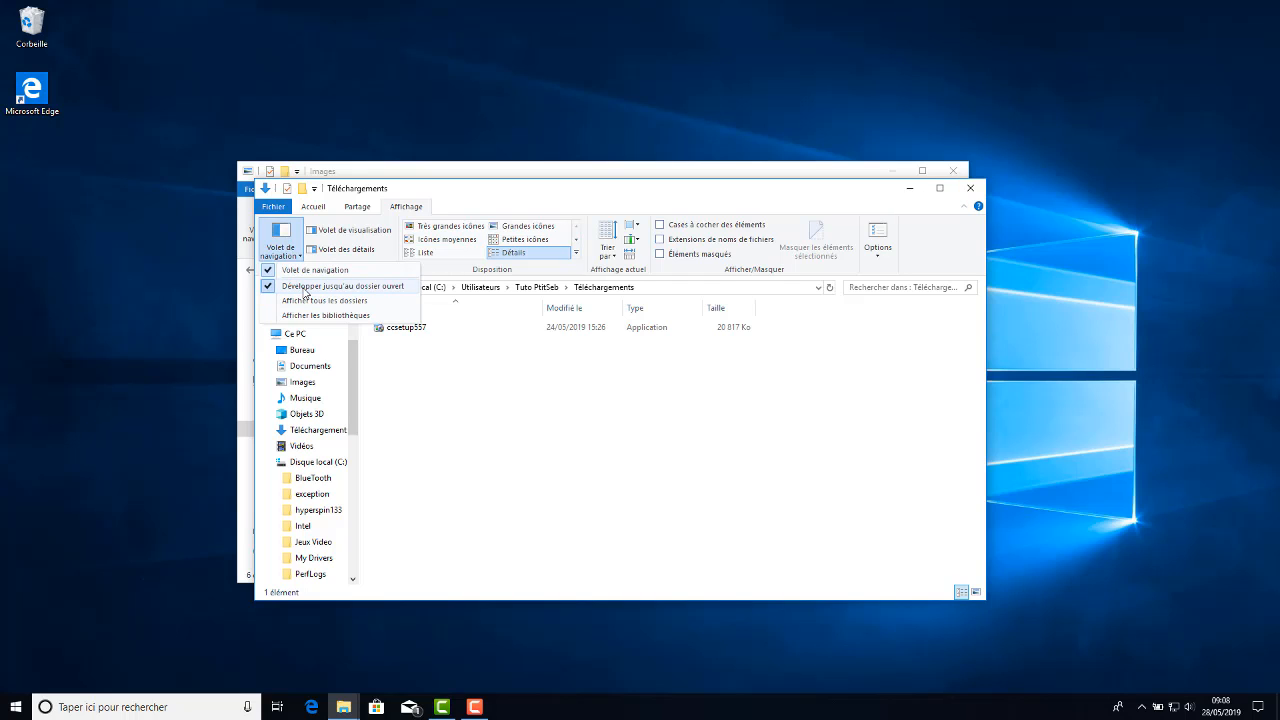
pyautogui.click(305, 287)
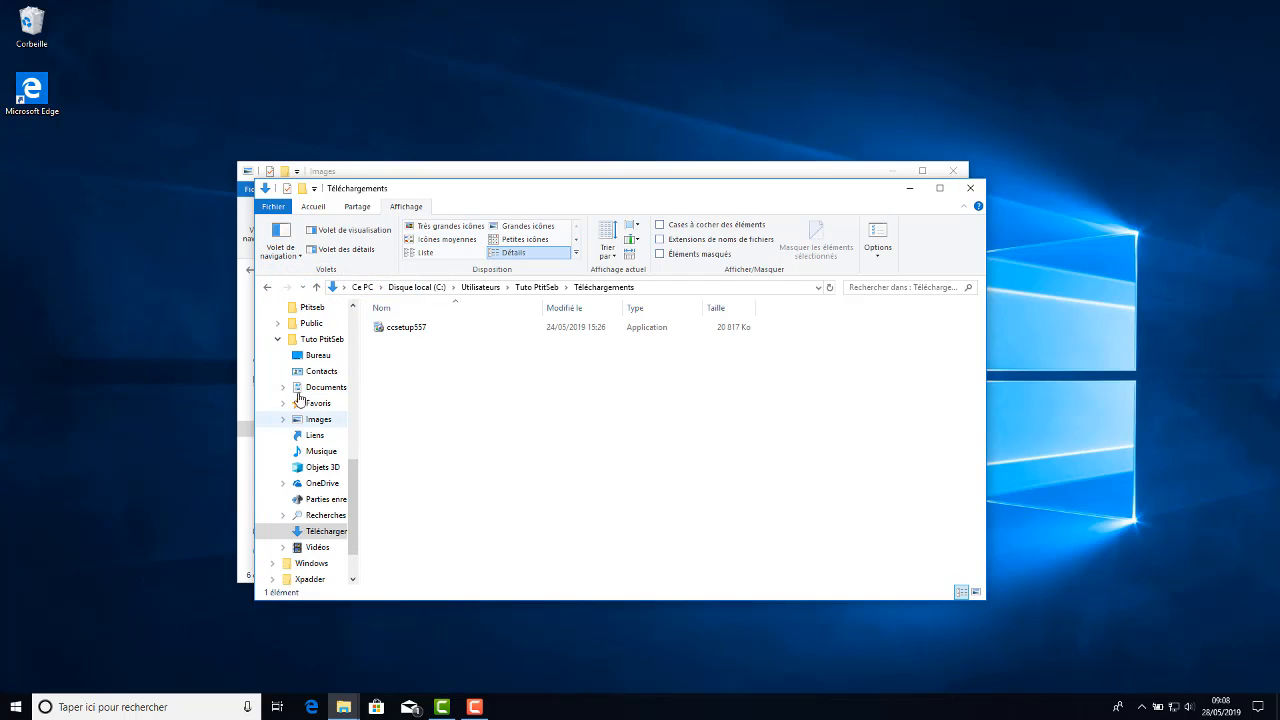
# Collapse Disque local (C:) in the navigation pane and open the drive to show its contents
pyautogui.scroll(9, 285, 345)
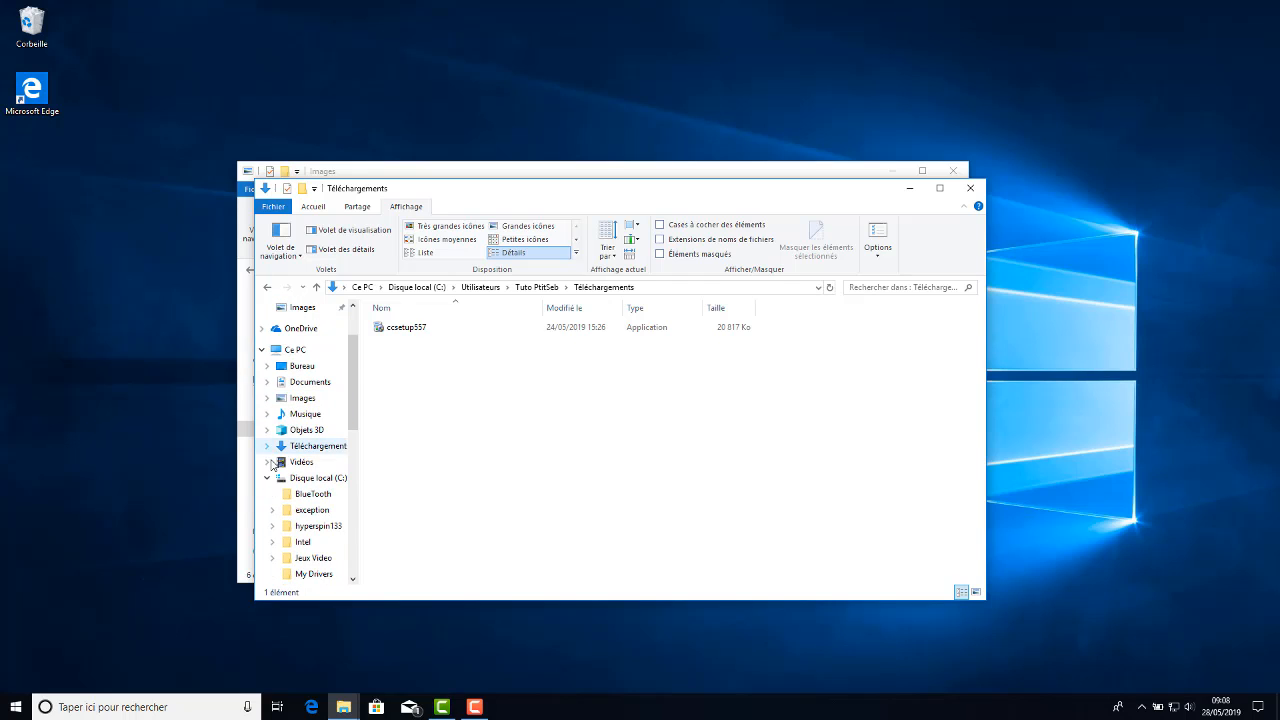
pyautogui.click(269, 479)
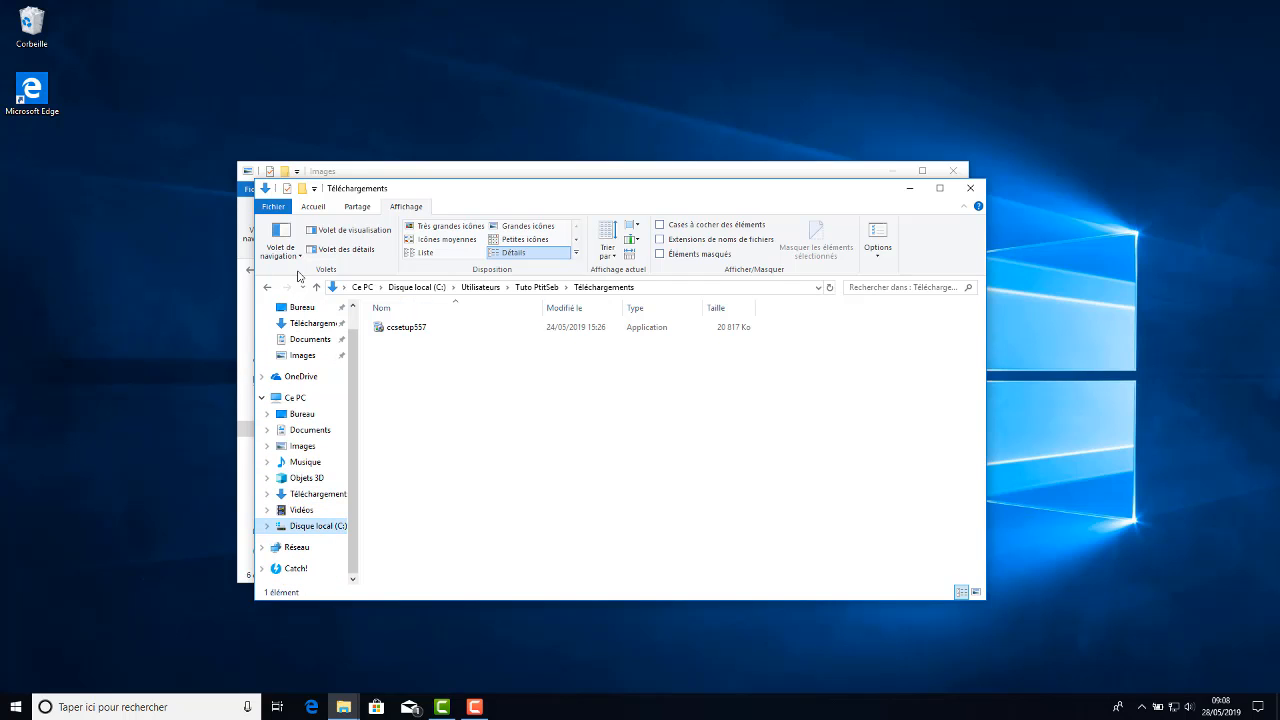
pyautogui.click(281, 240)
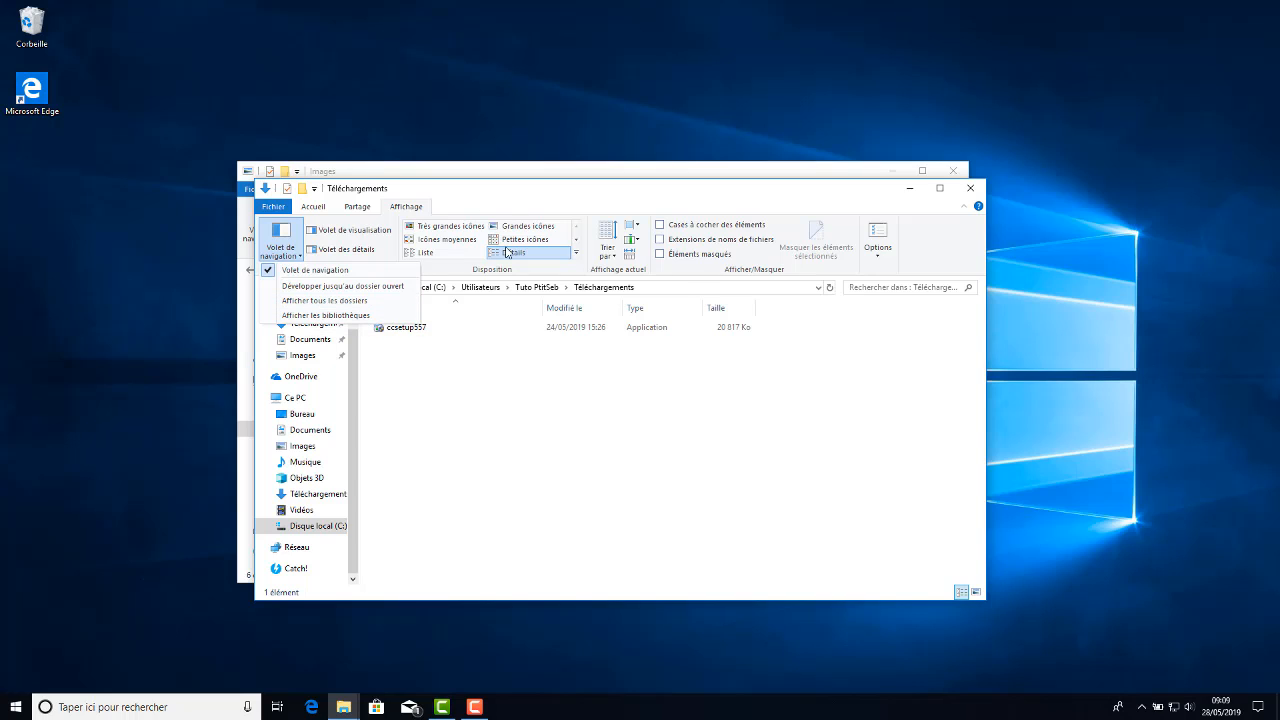
pyautogui.click(440, 524)
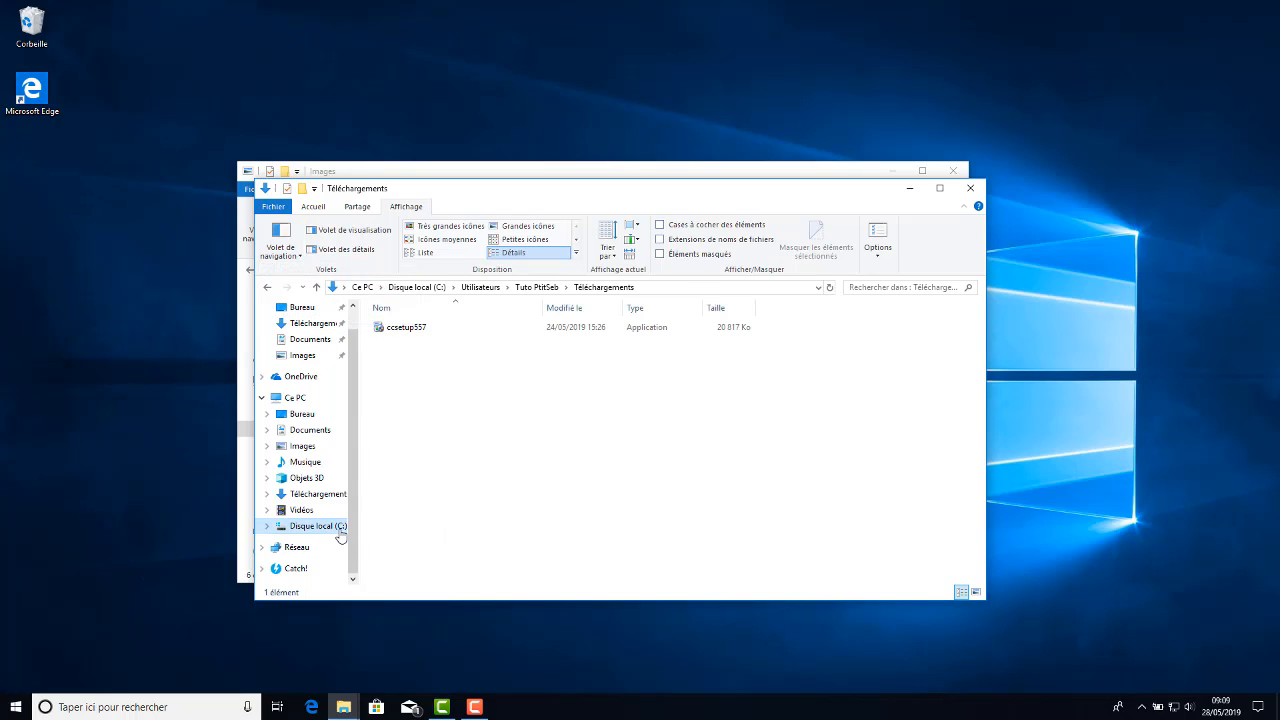
pyautogui.click(305, 527)
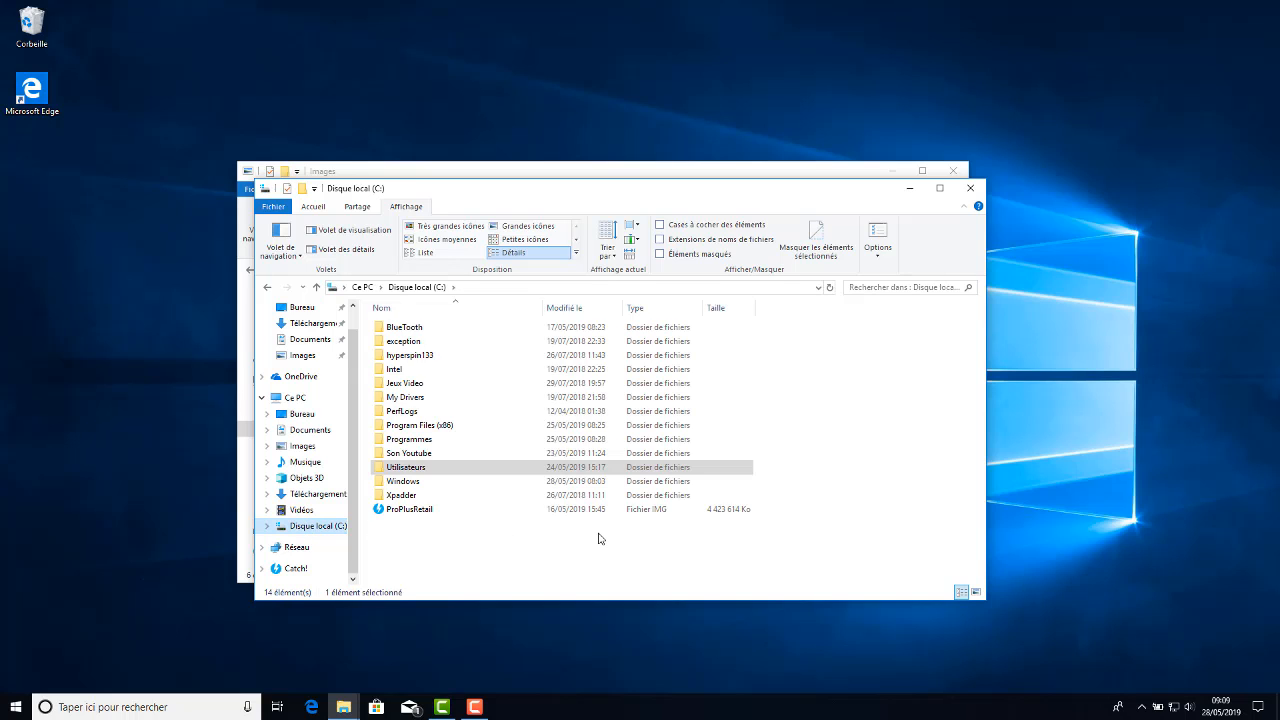
# Try the navigation pane option Afficher tous les dossiers, look through the extended list and turn the option off again
pyautogui.click(281, 247)
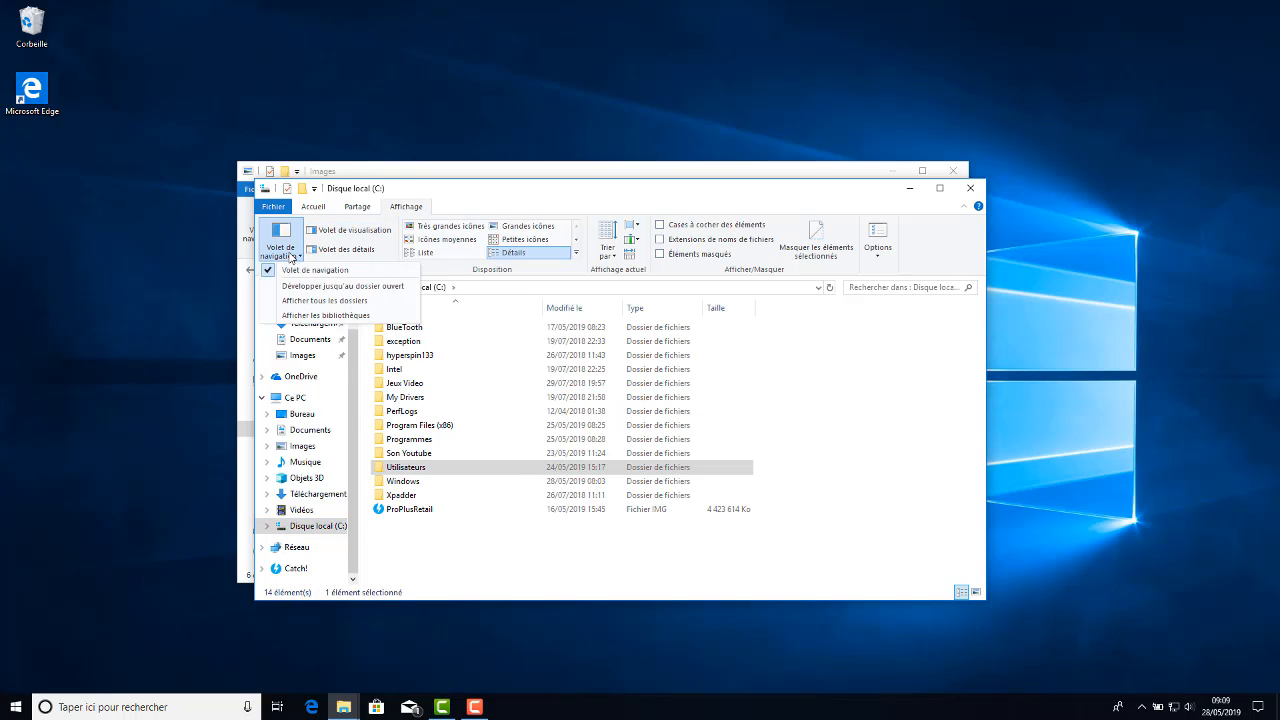
pyautogui.click(337, 302)
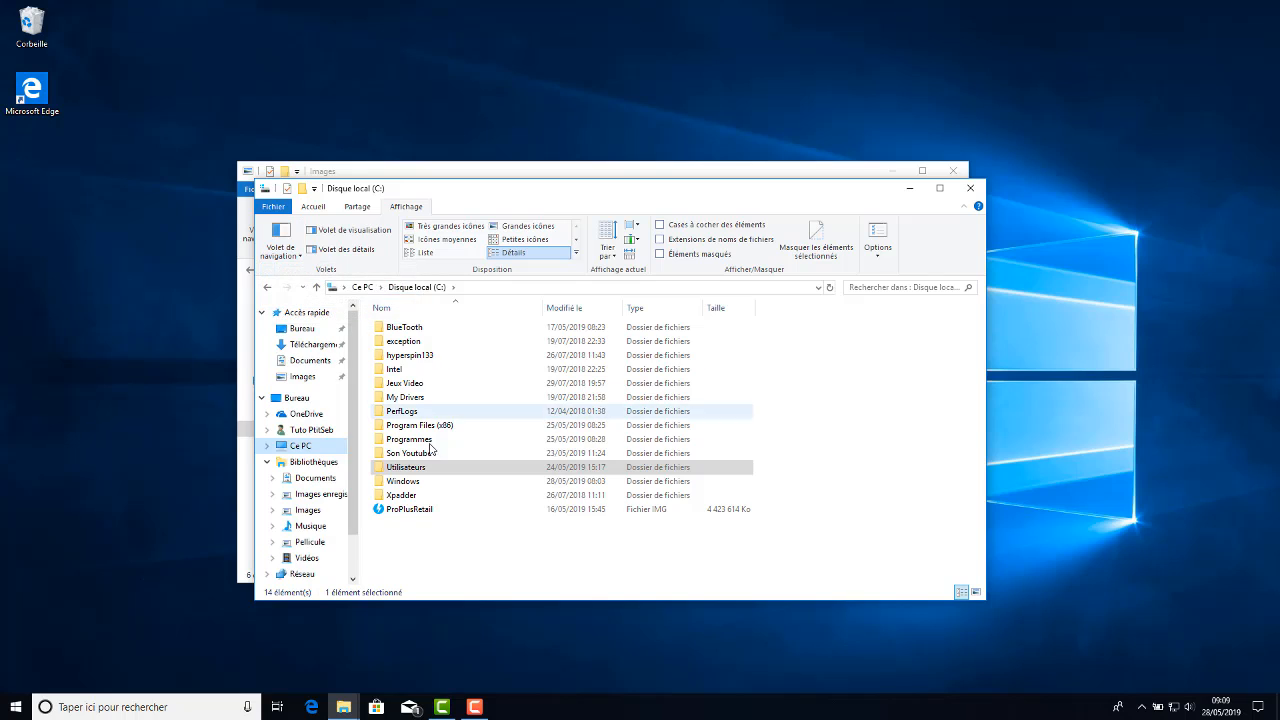
pyautogui.scroll(-1, 300, 470)
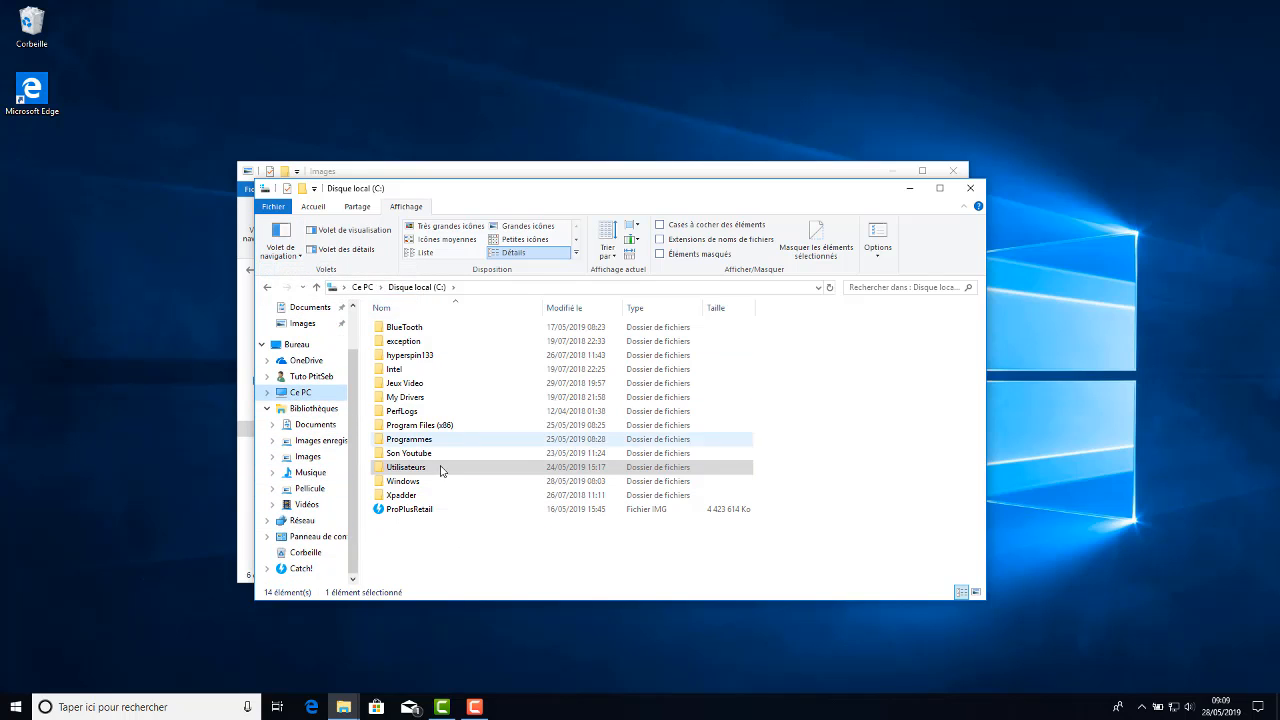
pyautogui.click(282, 250)
pyautogui.click(320, 300)
# Try the navigation pane option Afficher les bibliothèques, look at the added libraries and turn the option off again
pyautogui.click(290, 256)
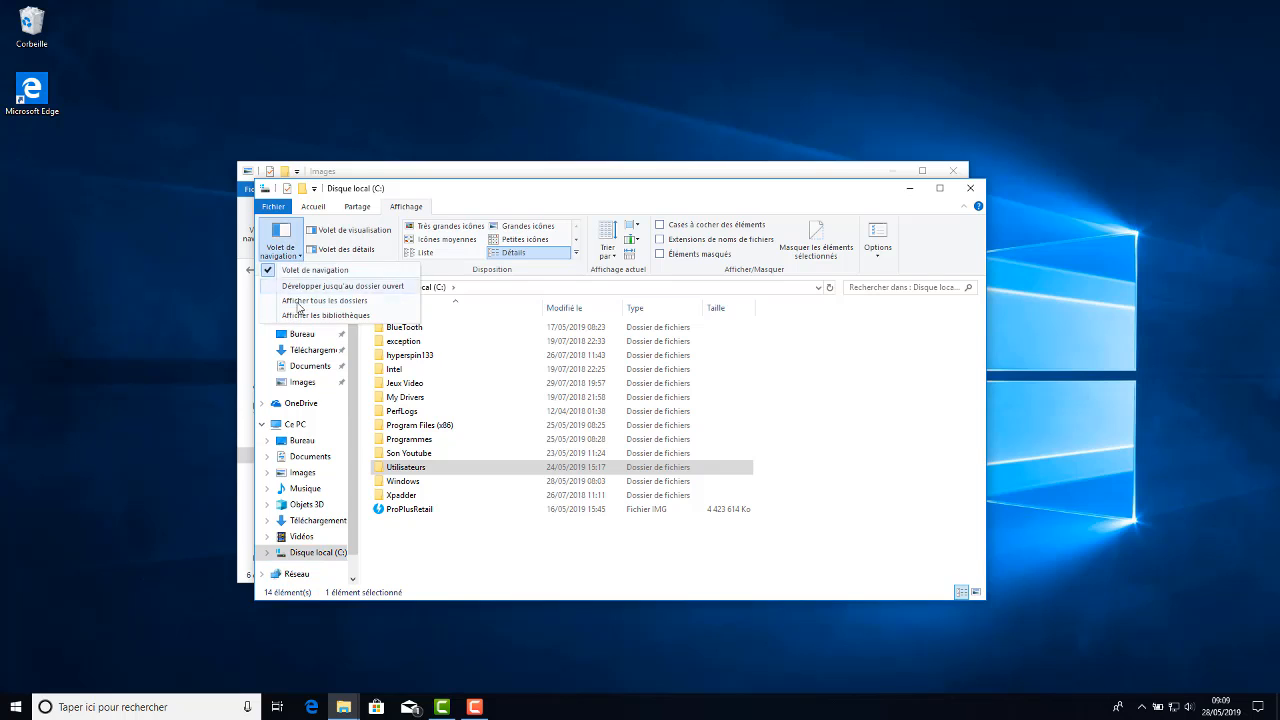
pyautogui.click(322, 315)
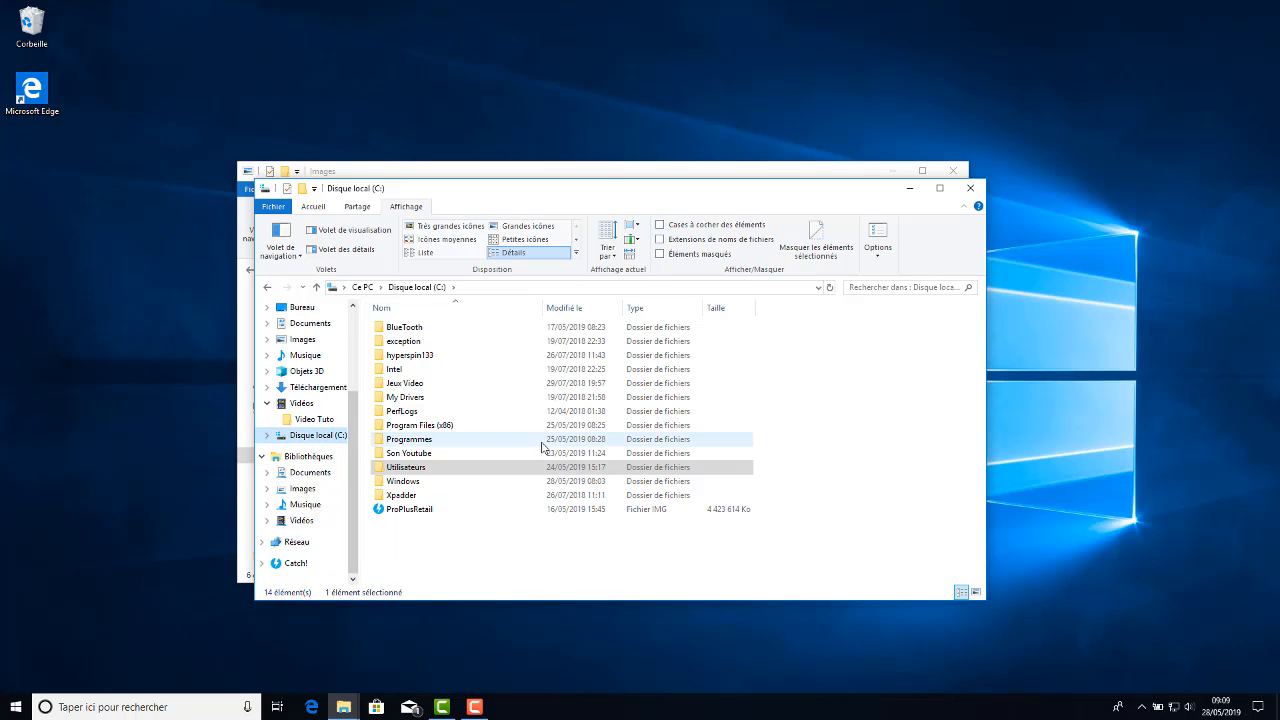
pyautogui.click(282, 235)
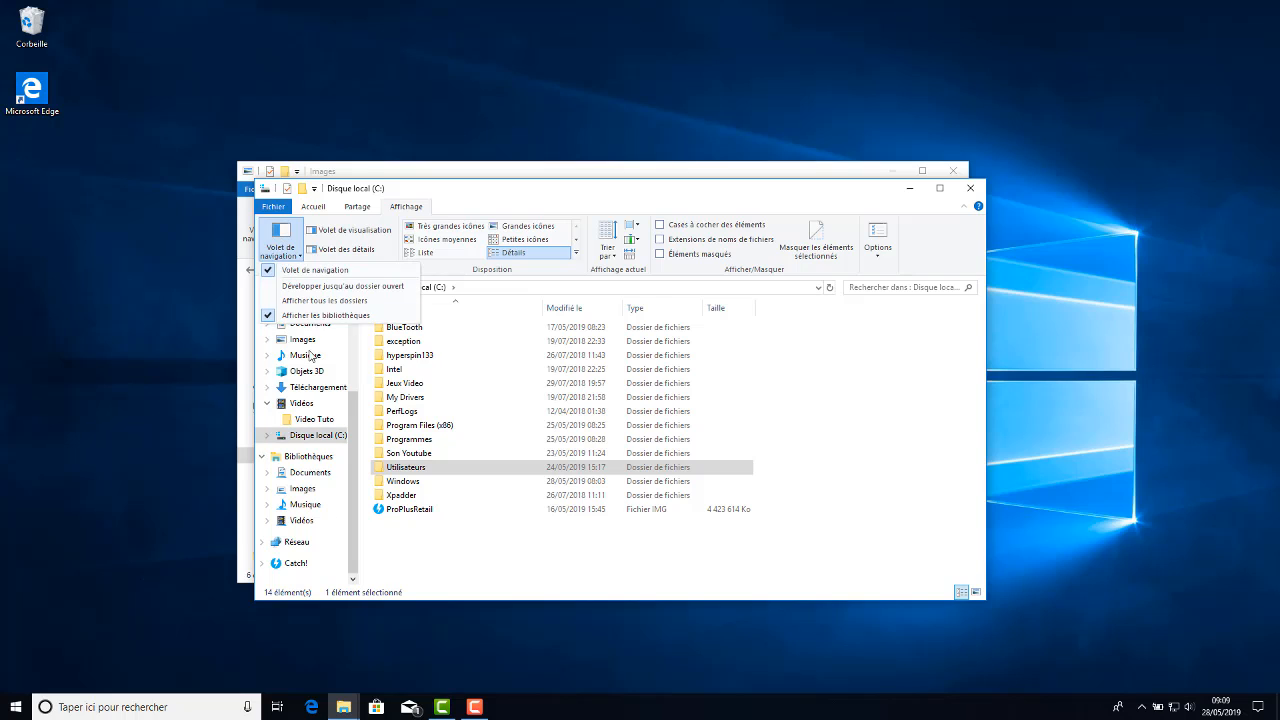
pyautogui.click(320, 472)
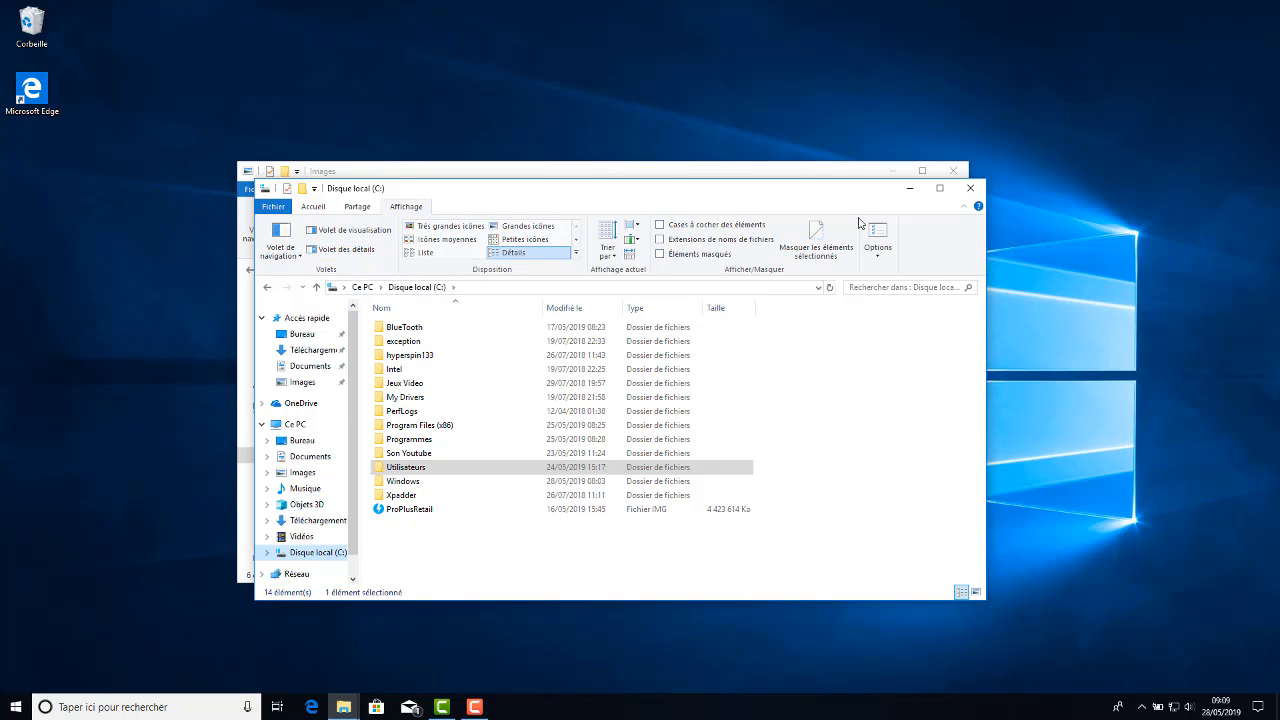
# Close the Disque local (C:) window, maximise the Images window, and restore it to a floating window higher up the desktop
pyautogui.click(970, 188)
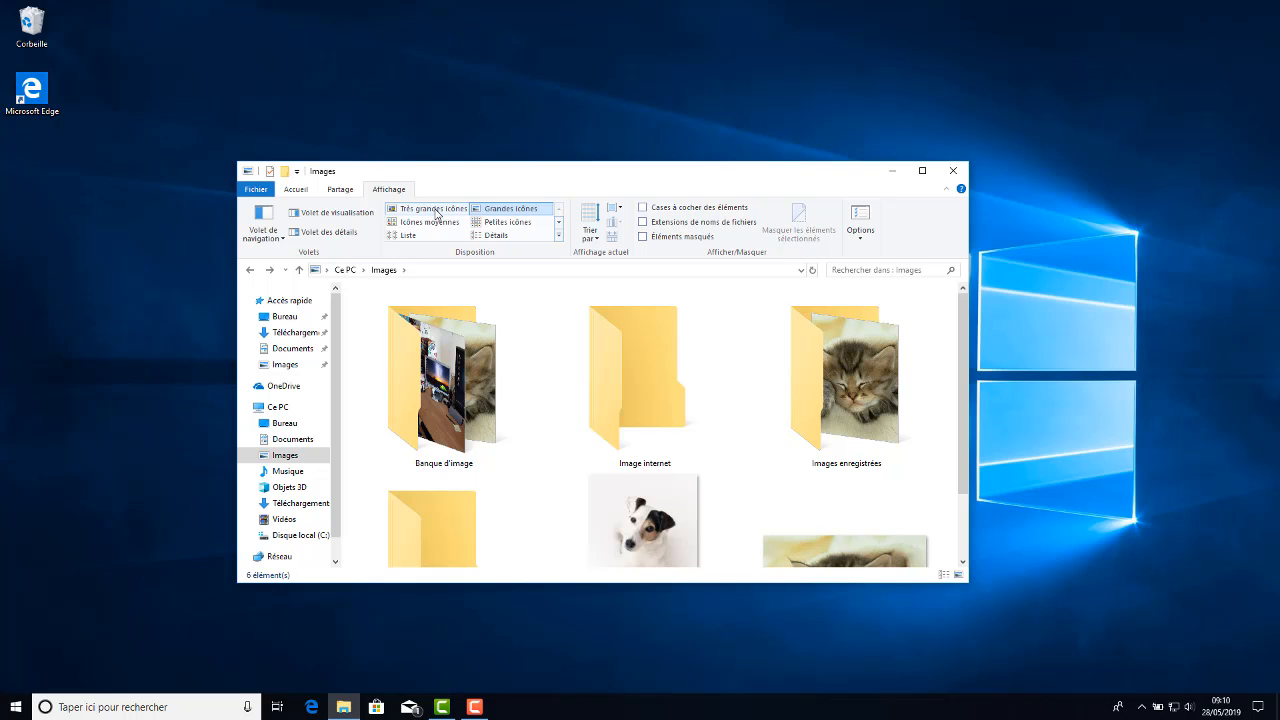
pyautogui.doubleClick(440, 170)
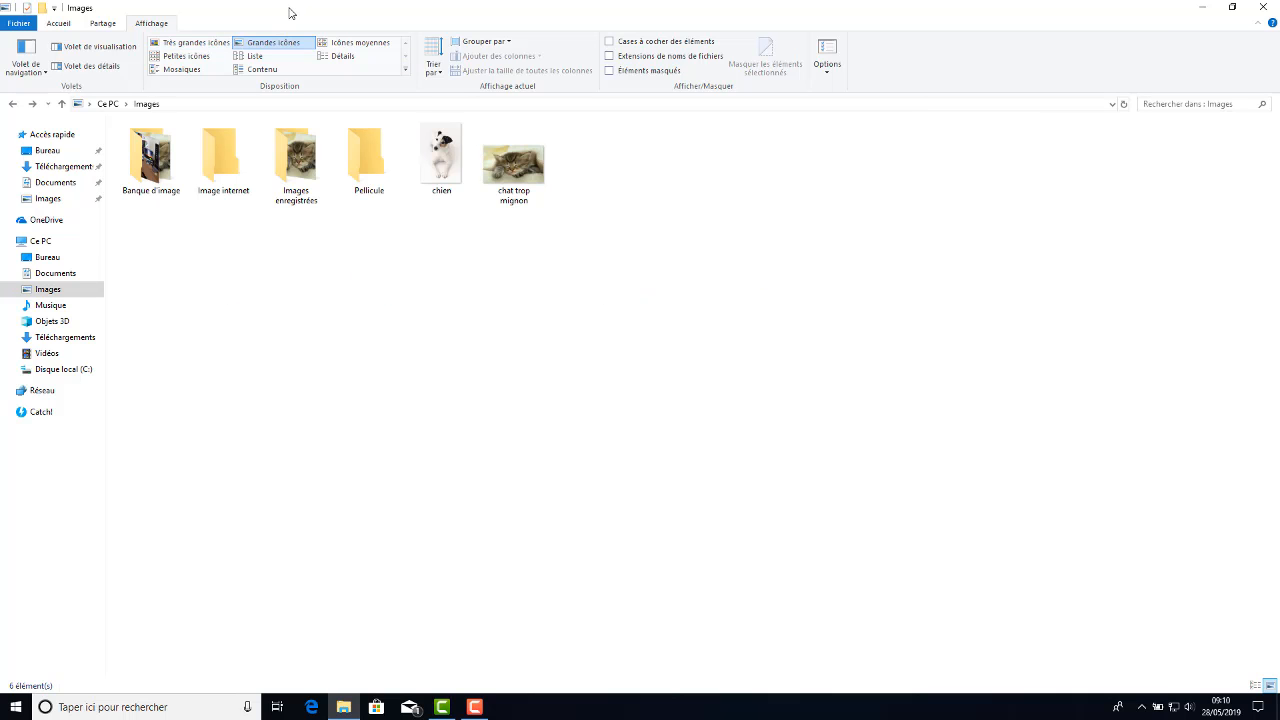
pyautogui.moveTo(288, 13); pyautogui.dragTo(519, 5)
pyautogui.doubleClick(519, 12)
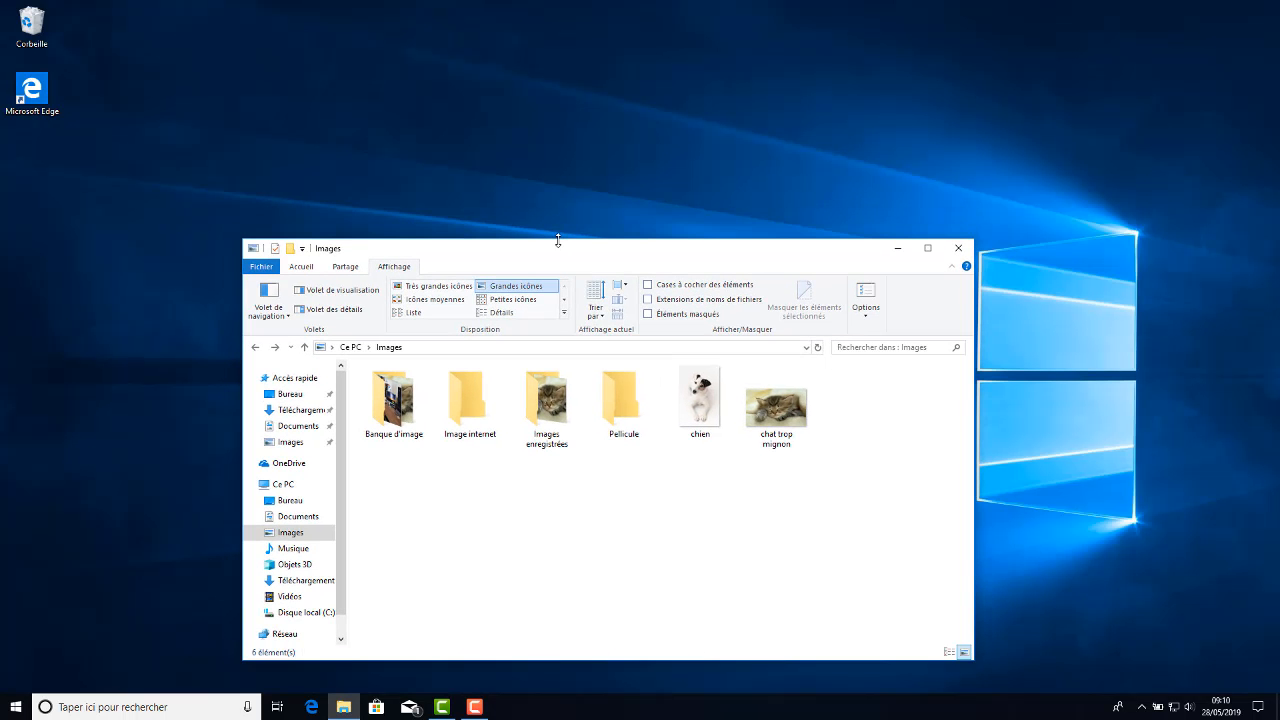
pyautogui.moveTo(563, 252); pyautogui.dragTo(547, 165)
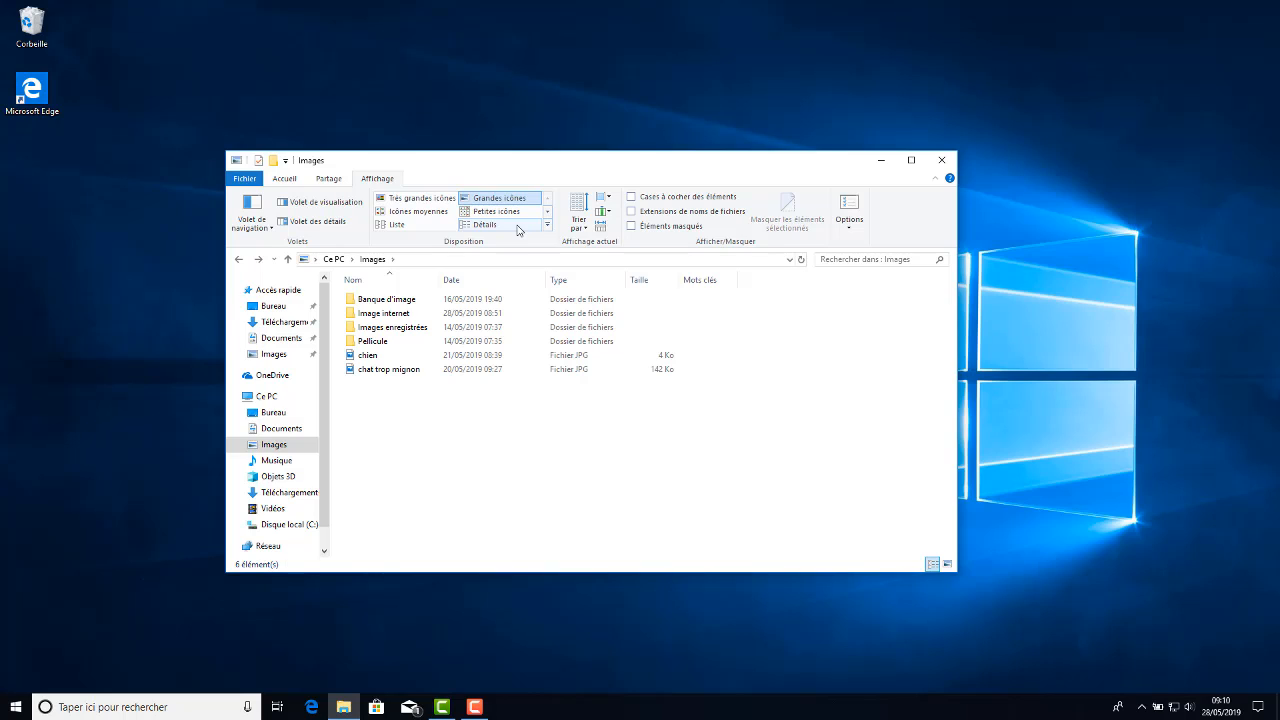
# Switch the layout of the Images folder to Détails, Petites icônes and finally Liste
pyautogui.click(518, 229)
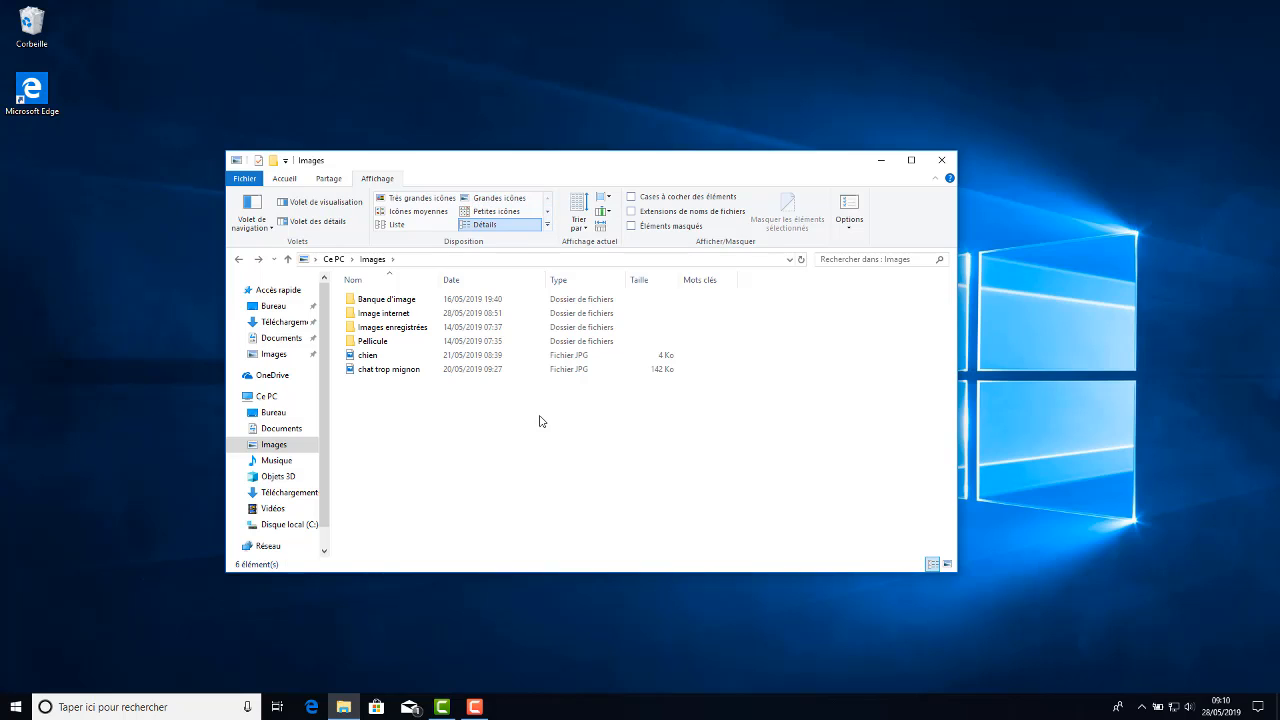
pyautogui.click(496, 211)
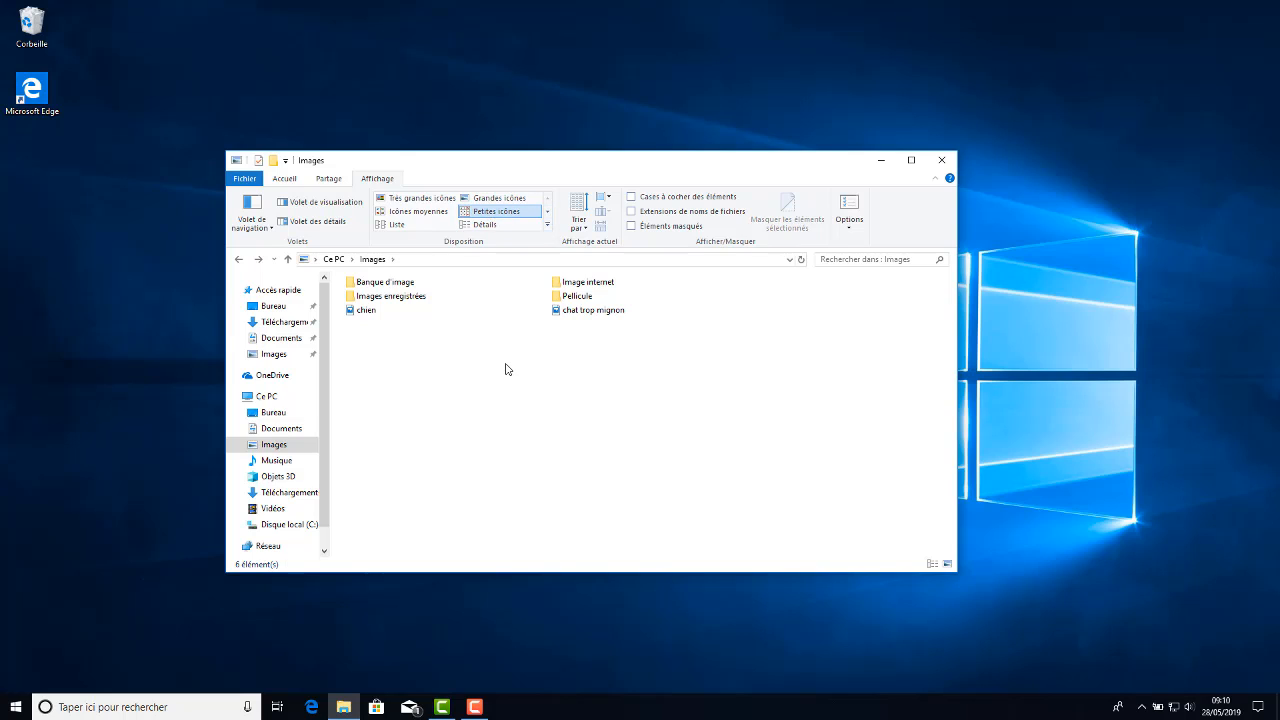
pyautogui.click(412, 226)
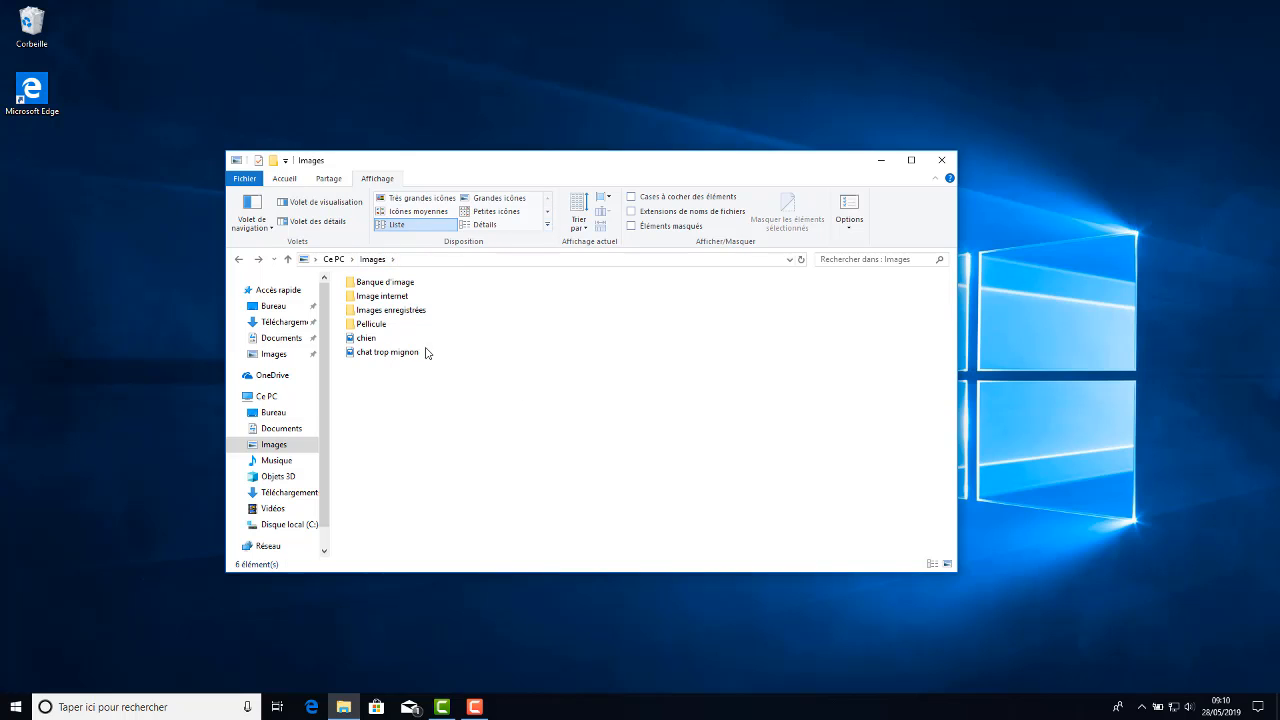
# Turn on the preview pane and preview the pictures chat trop mignon and chien in it
pyautogui.click(345, 205)
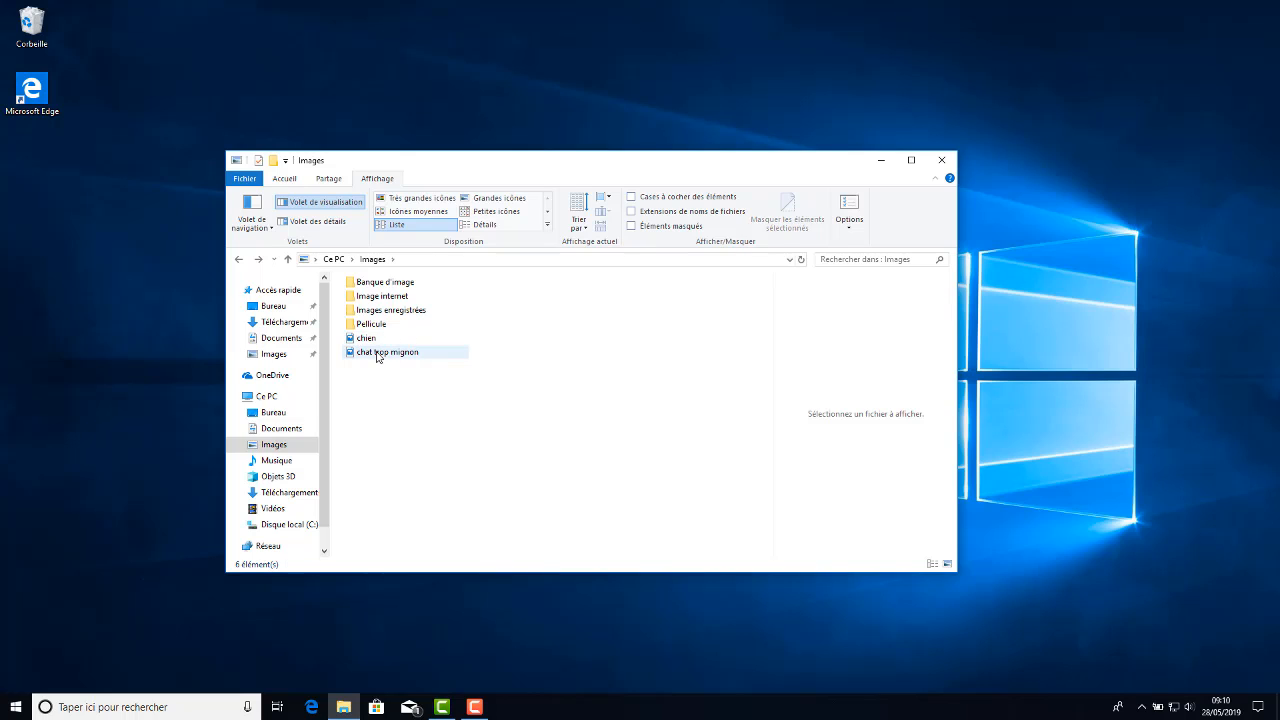
pyautogui.moveTo(378, 357)
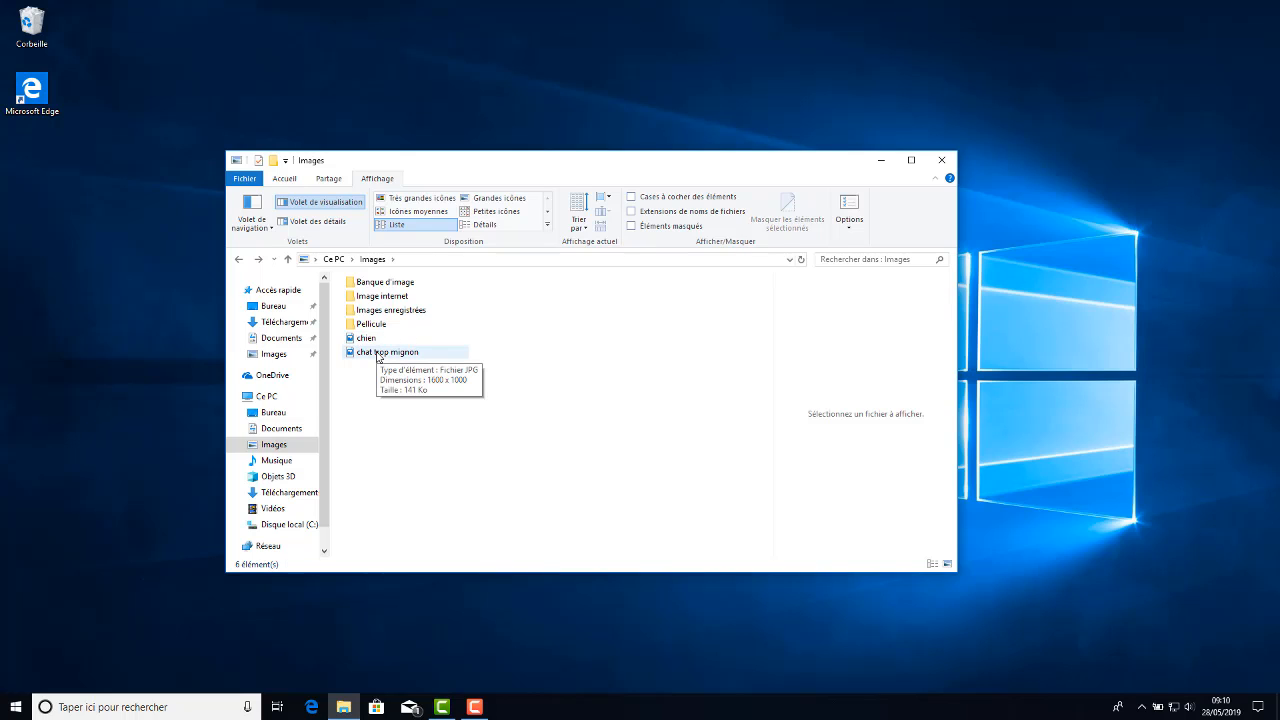
pyautogui.click(378, 357)
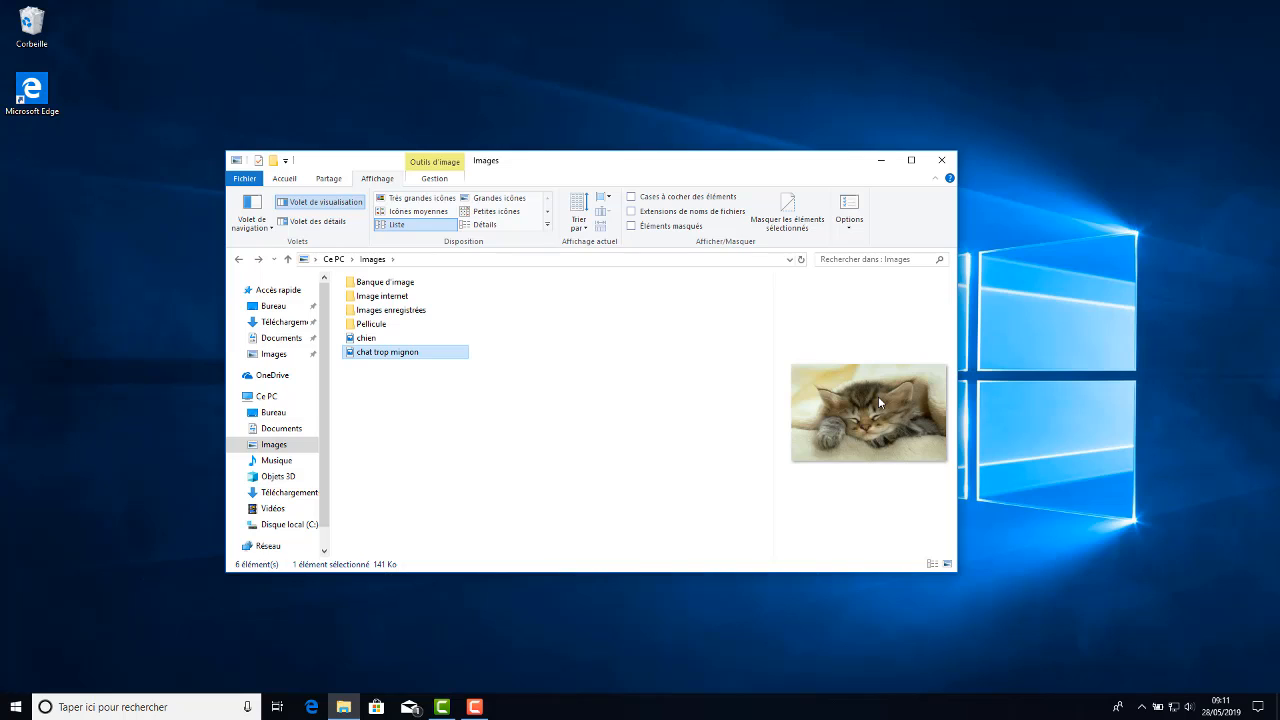
pyautogui.click(362, 338)
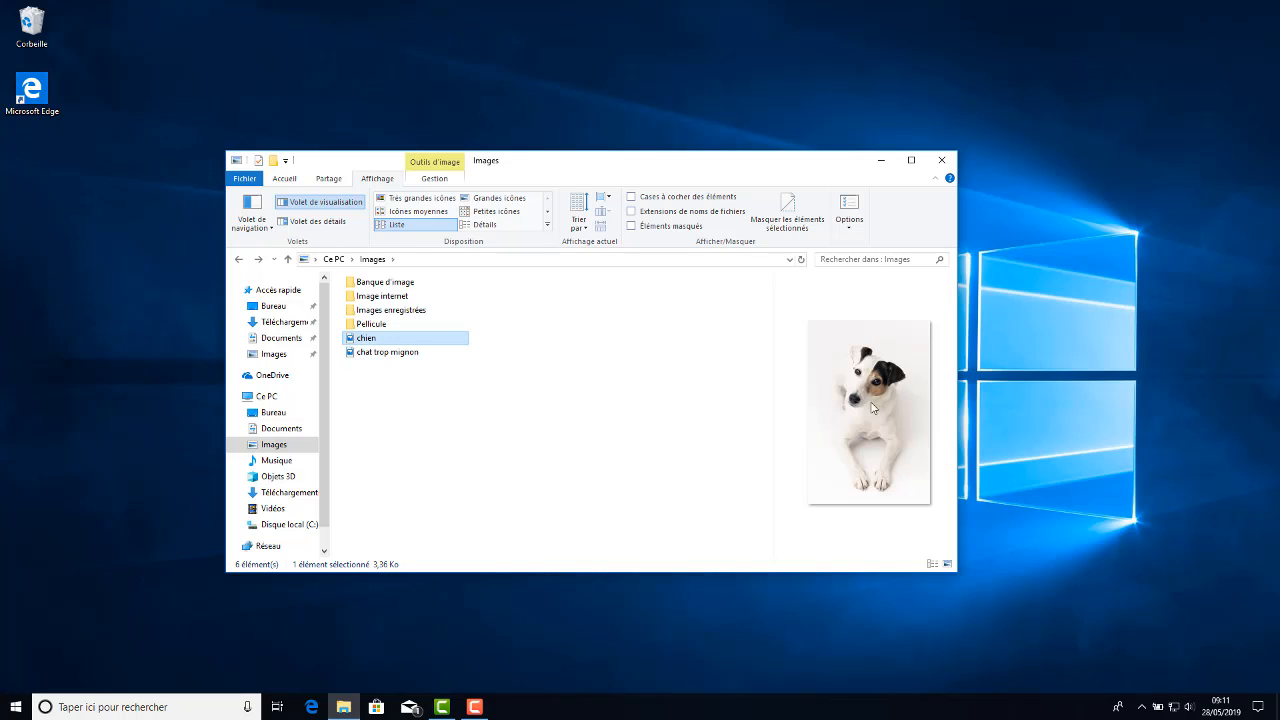
pyautogui.click(497, 384)
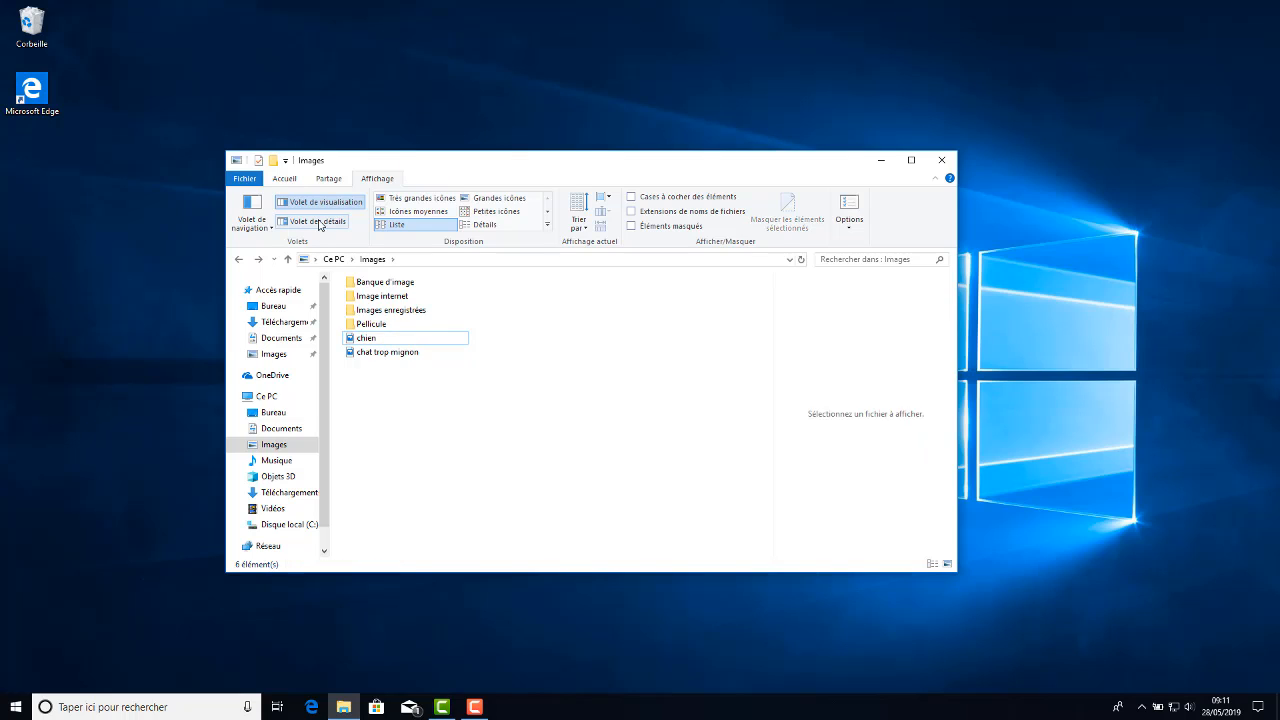
# Replace the preview pane with the details pane and show the properties of the picture chat trop mignon
pyautogui.click(318, 222)
pyautogui.click(323, 204)
pyautogui.click(318, 221)
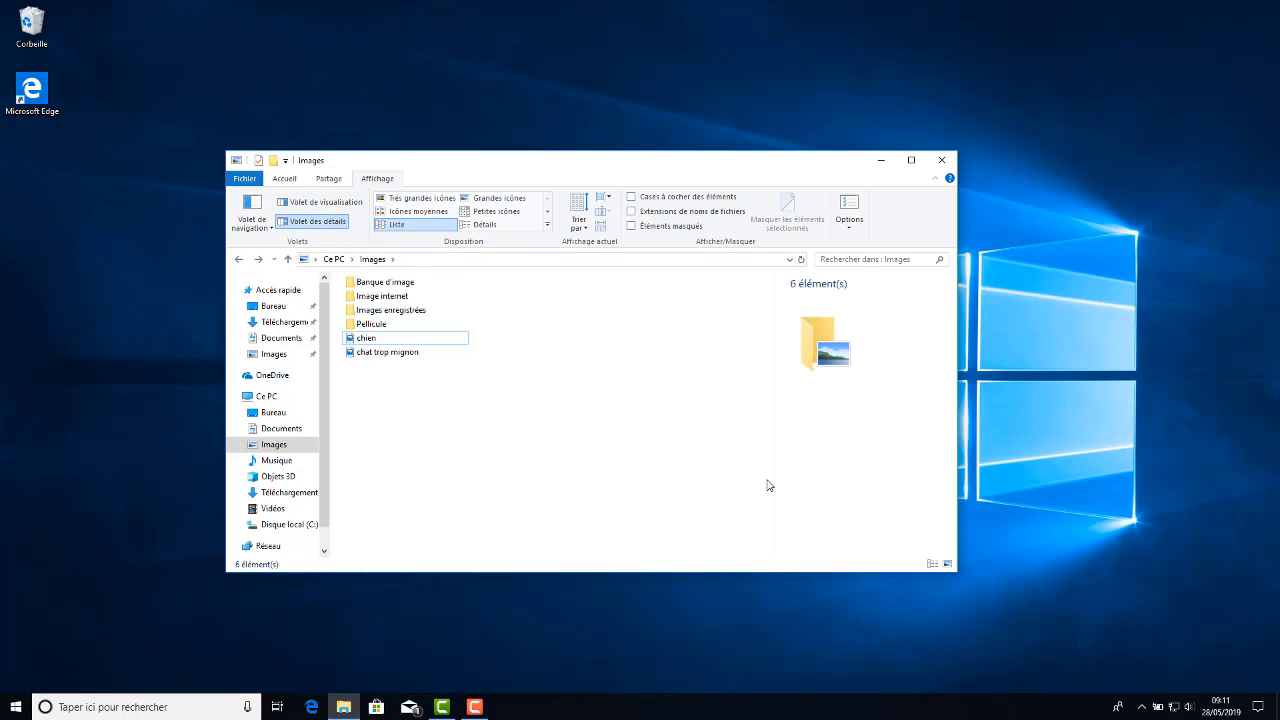
pyautogui.click(486, 226)
pyautogui.click(387, 355)
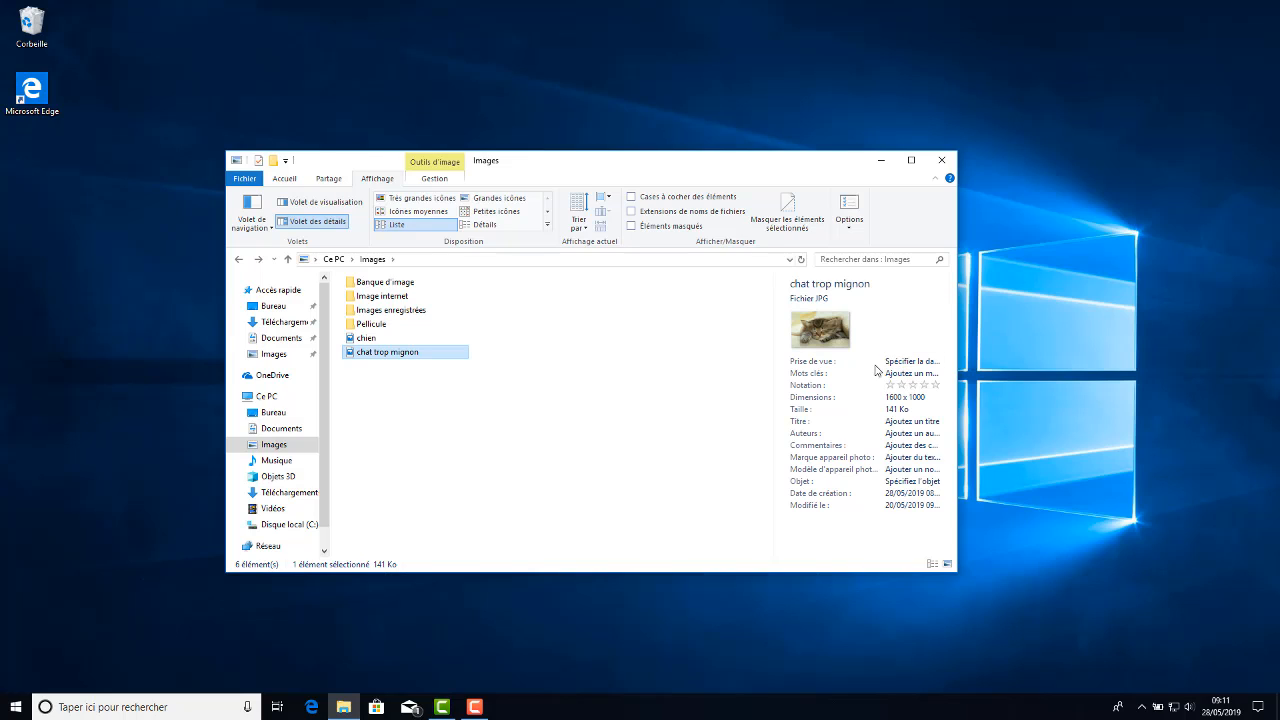
# Examine which properties of chat trop mignon can be edited in the details pane, from Prise de vue down to Objet
pyautogui.click(920, 362)
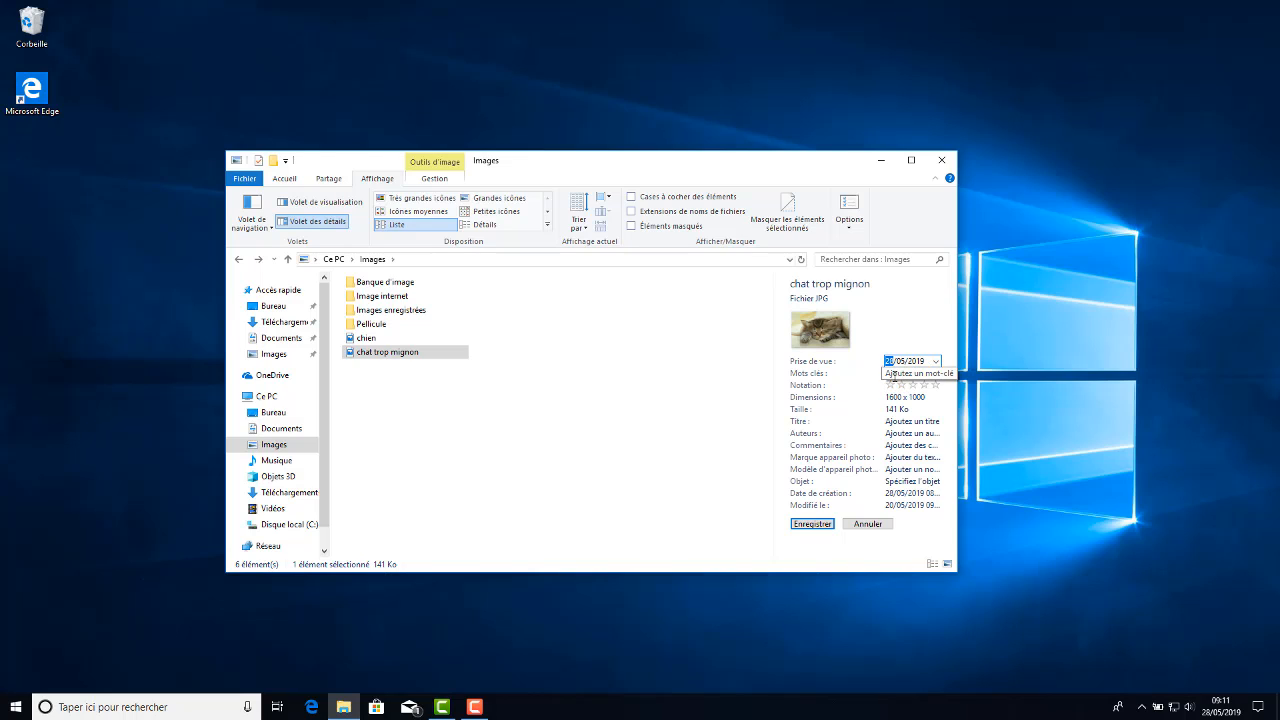
pyautogui.click(898, 374)
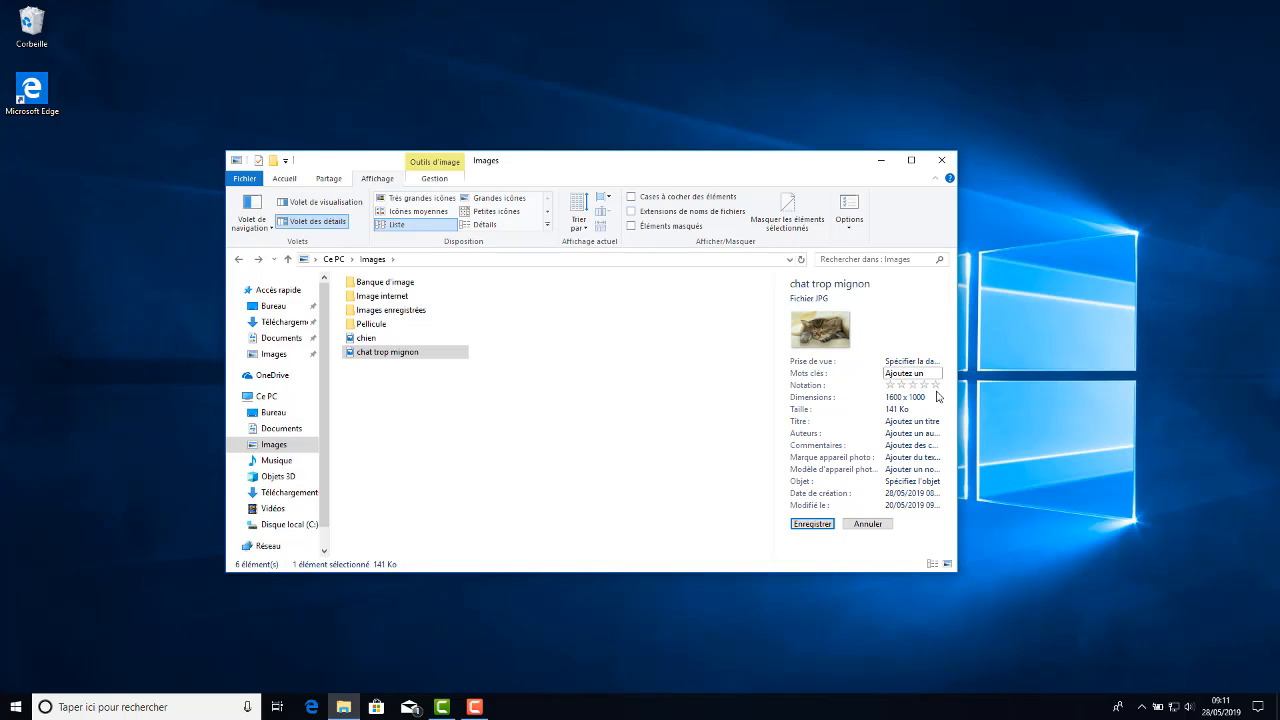
pyautogui.click(937, 386)
pyautogui.click(901, 430)
pyautogui.click(901, 423)
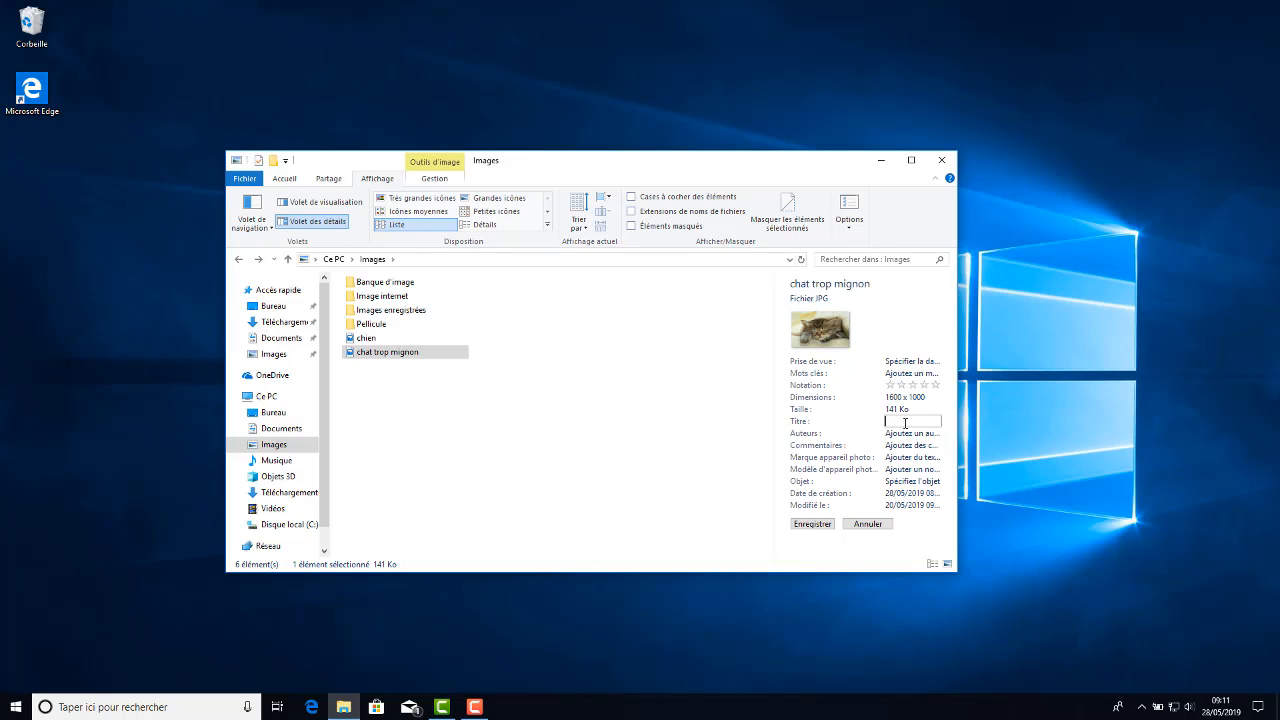
pyautogui.click(913, 434)
pyautogui.click(903, 446)
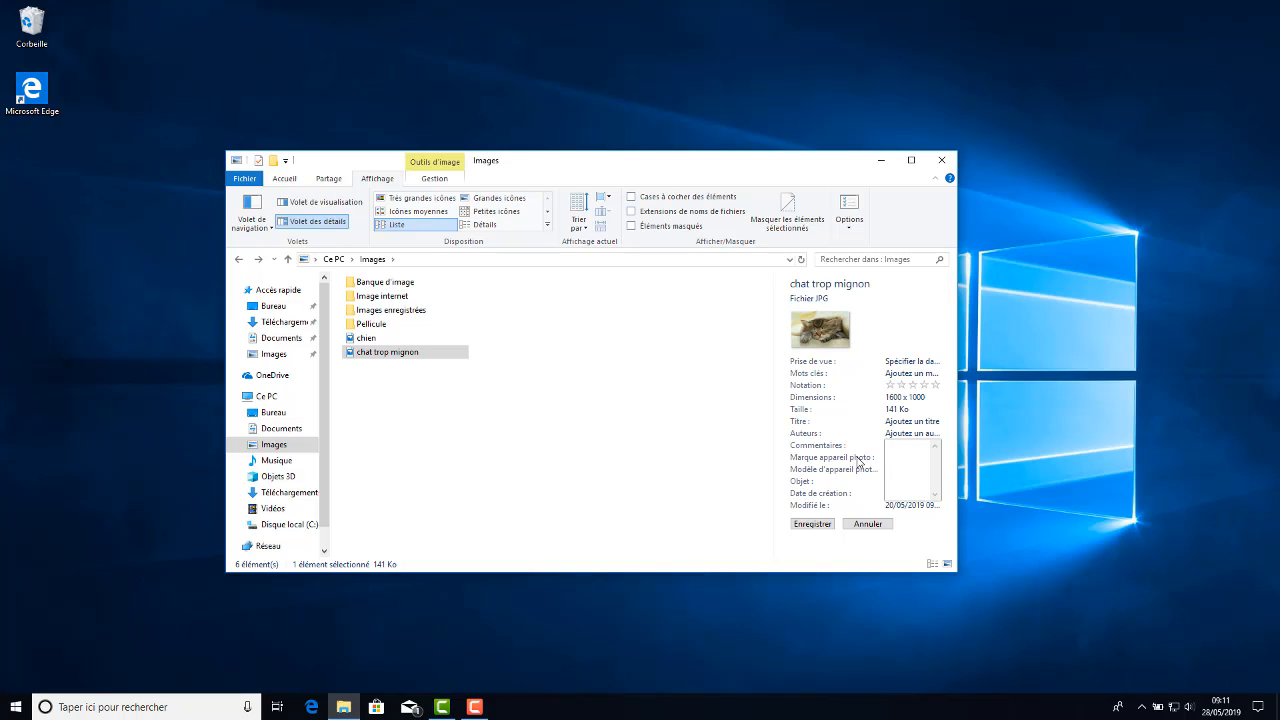
pyautogui.click(861, 463)
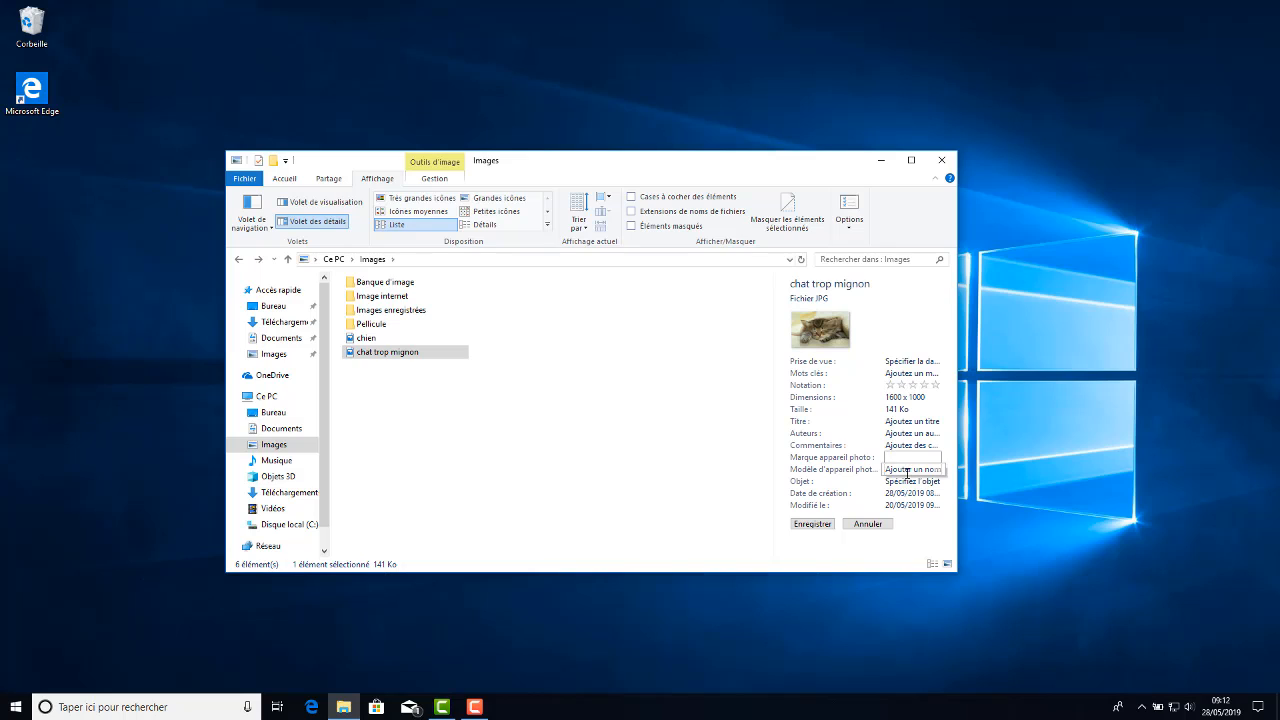
pyautogui.click(907, 469)
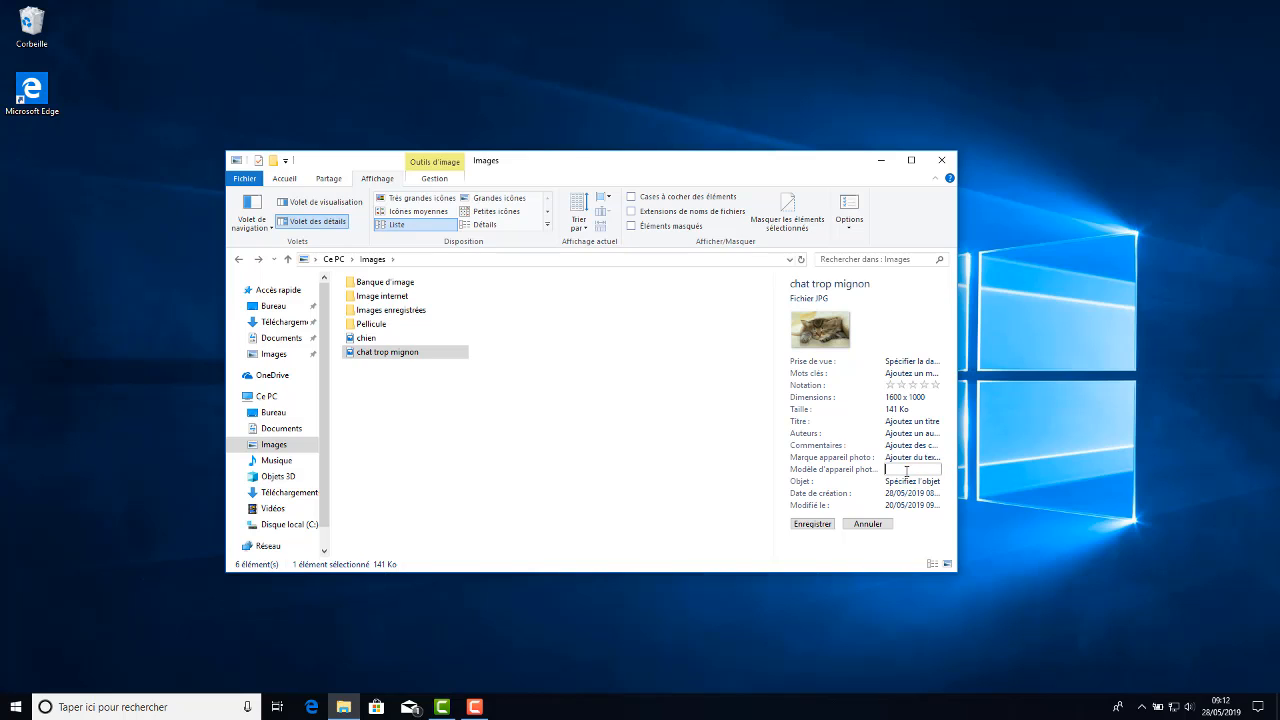
pyautogui.click(912, 481)
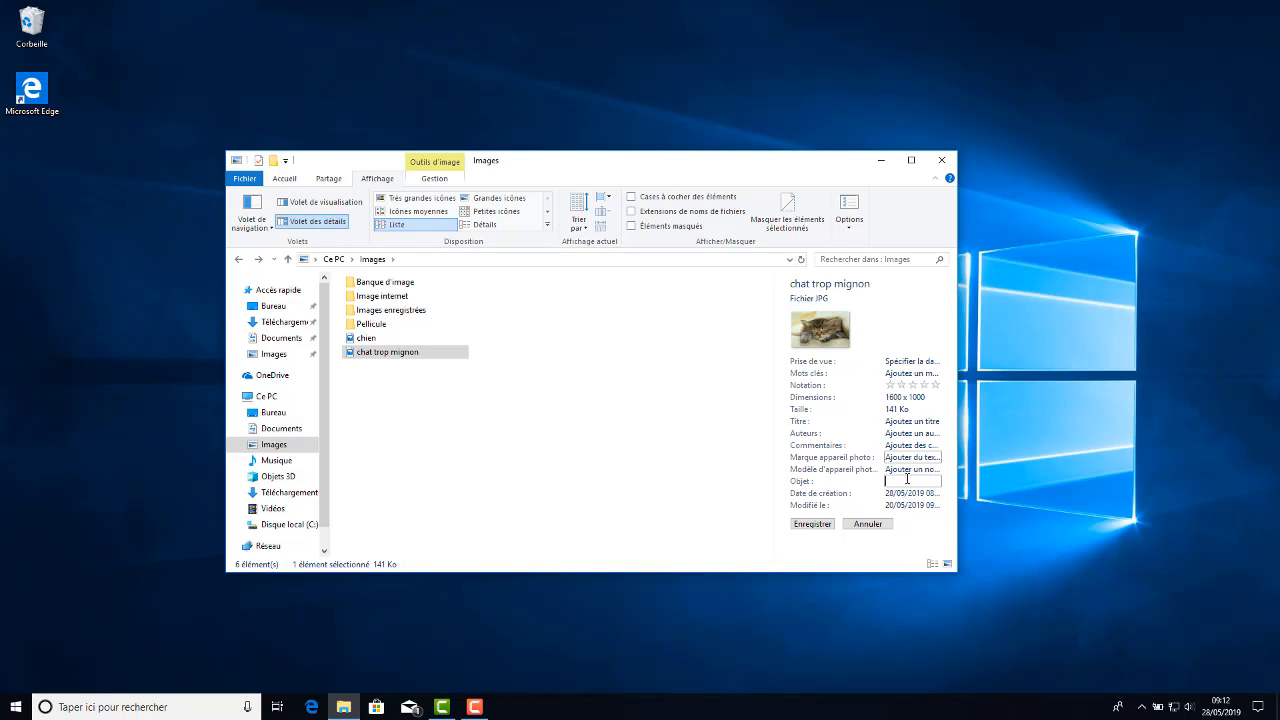
# Discard the property edits, deselect the picture and turn off the details pane
pyautogui.click(868, 525)
pyautogui.click(686, 429)
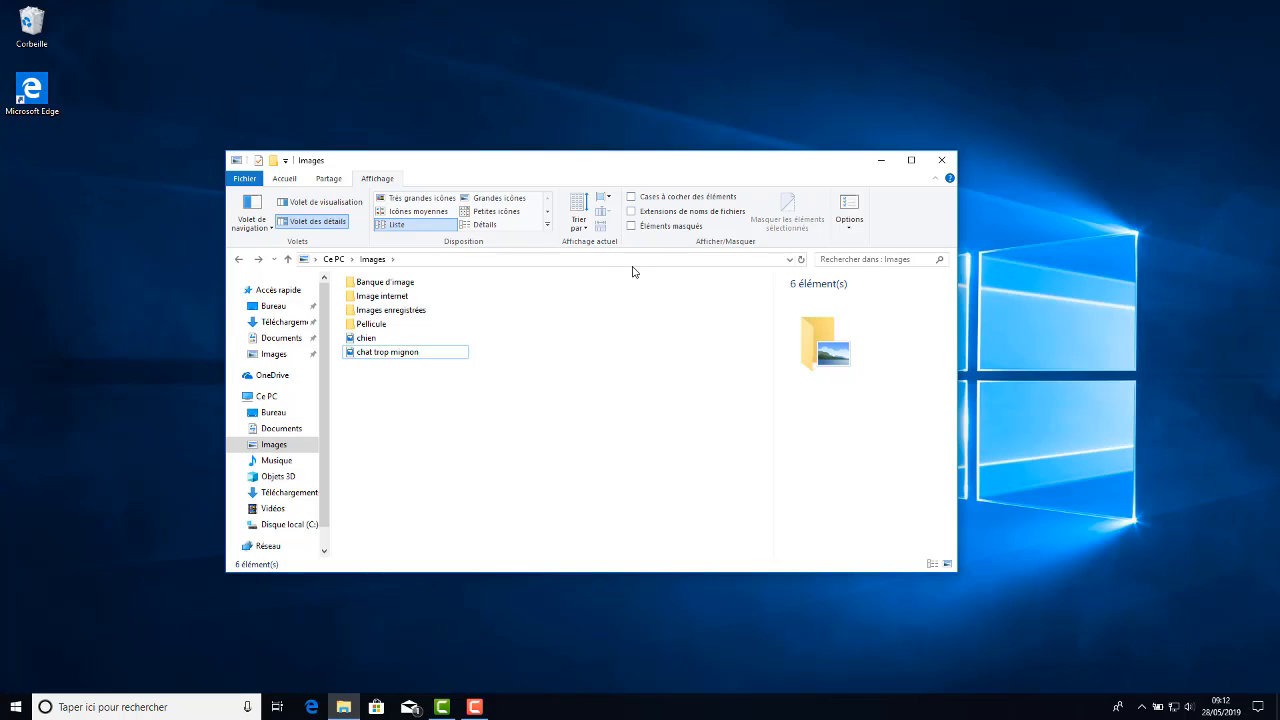
pyautogui.click(329, 222)
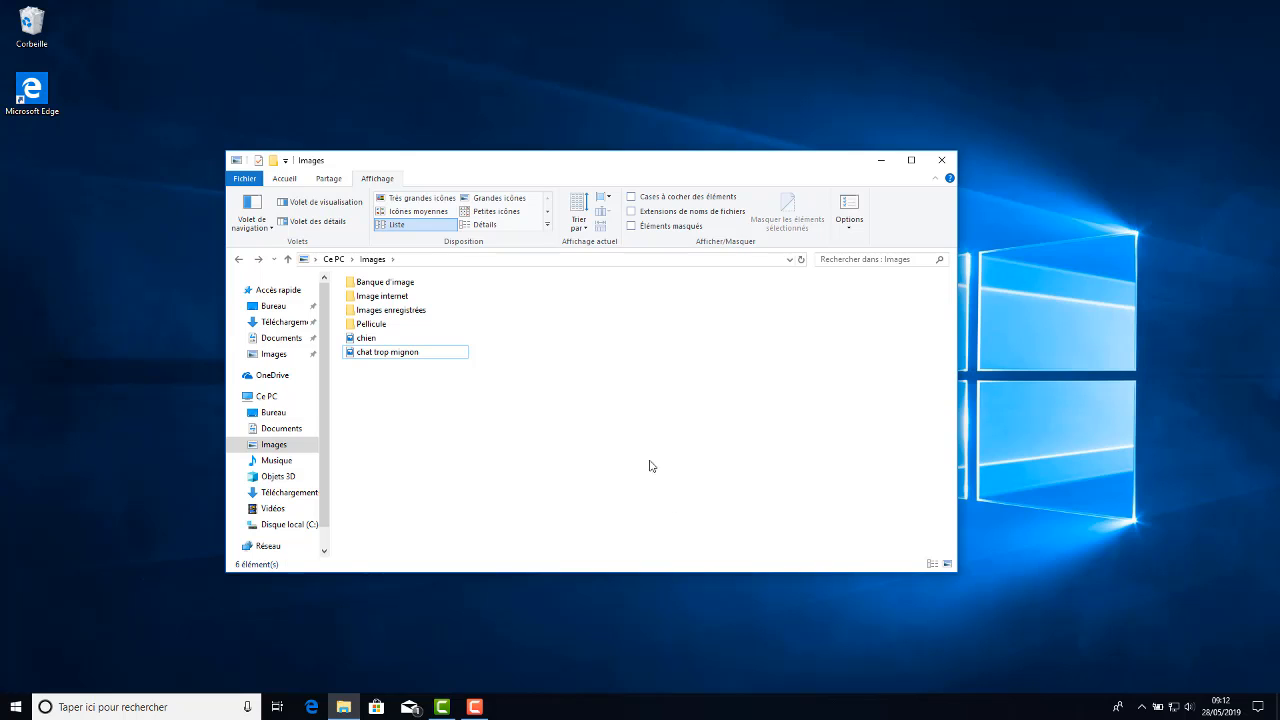
# Examine the sort criteria for the Images folder and the list of available detail columns, leaving without changes
pyautogui.click(578, 227)
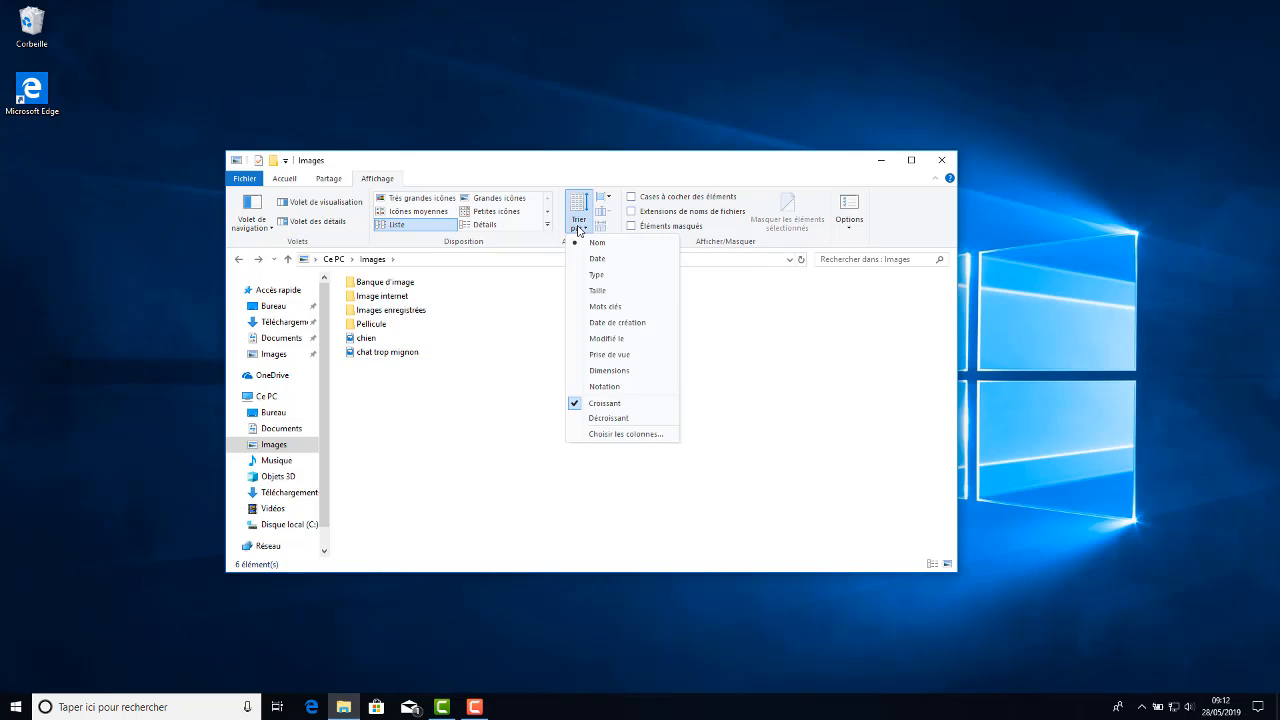
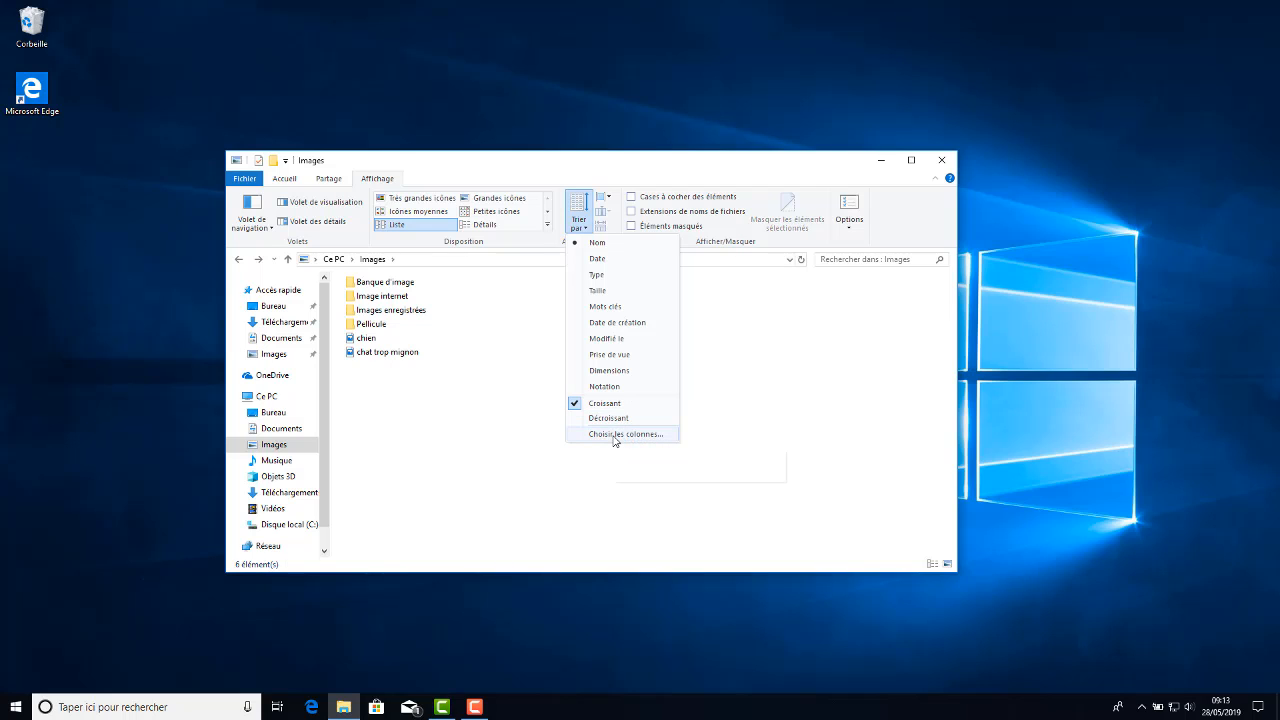
pyautogui.click(615, 437)
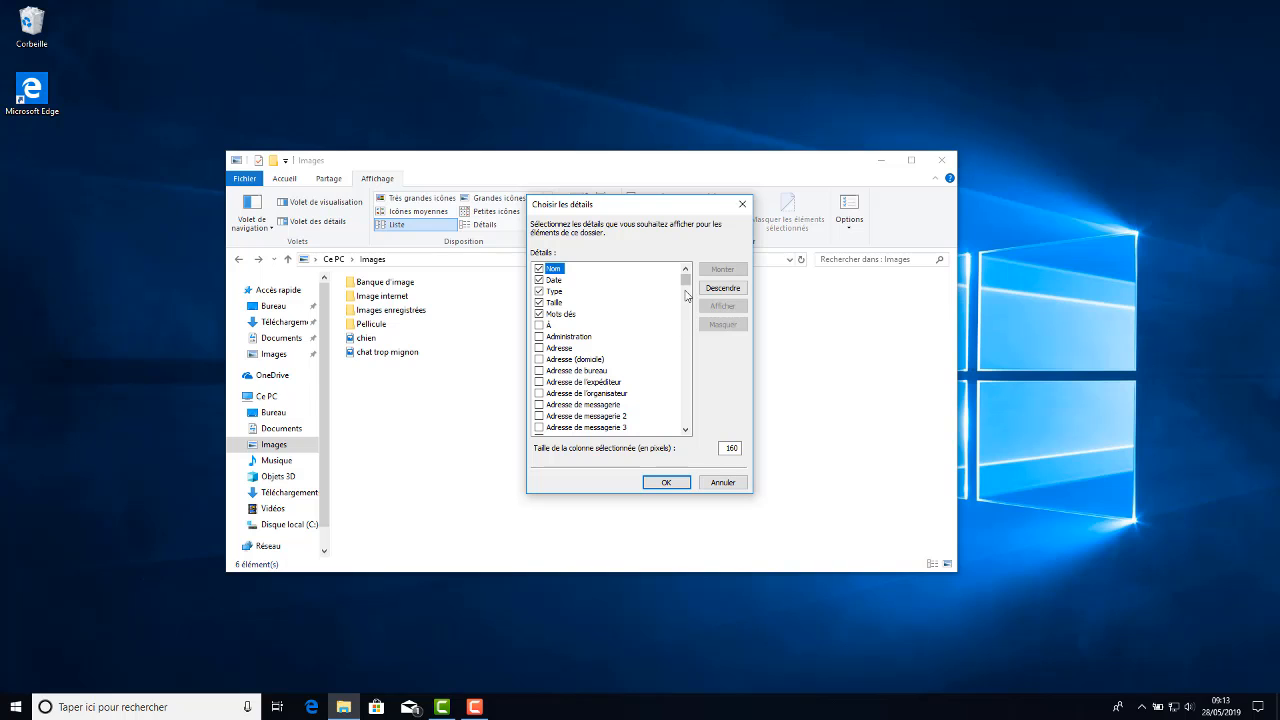
pyautogui.click(686, 430)
pyautogui.click(686, 430)
pyautogui.click(686, 430)
pyautogui.click(686, 430)
pyautogui.click(686, 430)
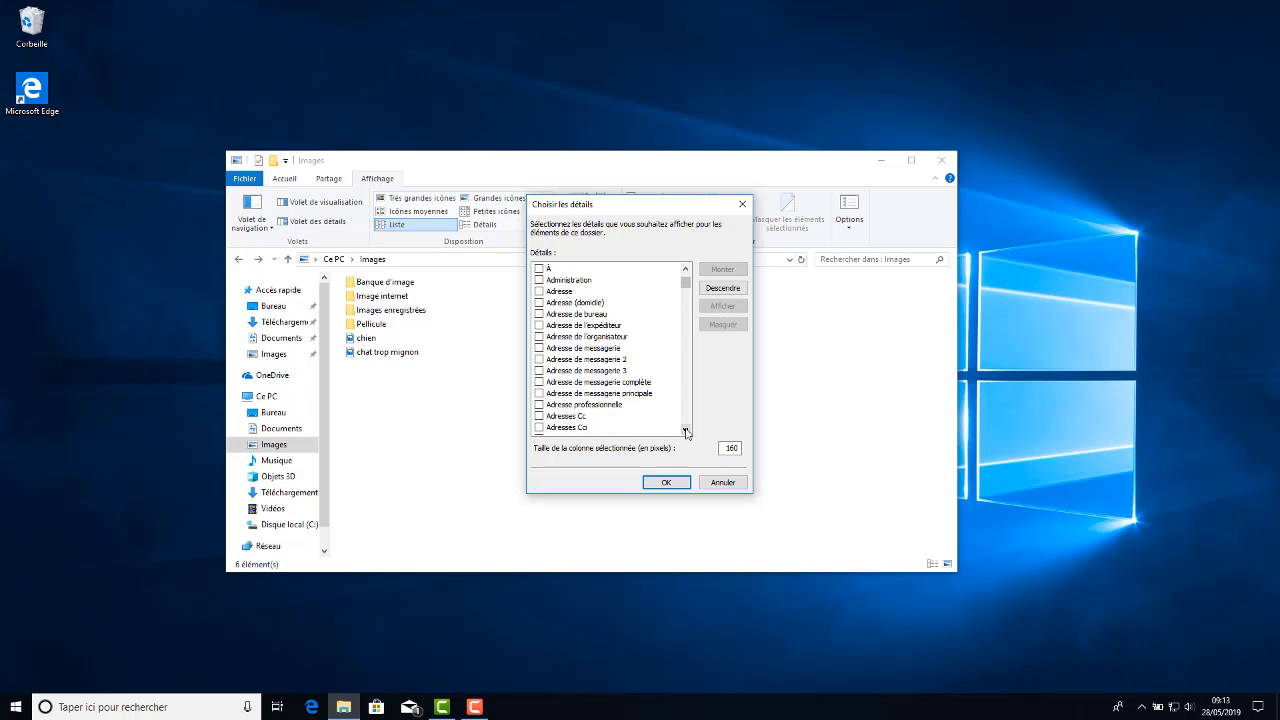
pyautogui.click(686, 430)
pyautogui.click(686, 430)
pyautogui.click(686, 430)
pyautogui.click(686, 430)
pyautogui.click(686, 430)
pyautogui.click(686, 430)
pyautogui.click(686, 430)
pyautogui.click(686, 430)
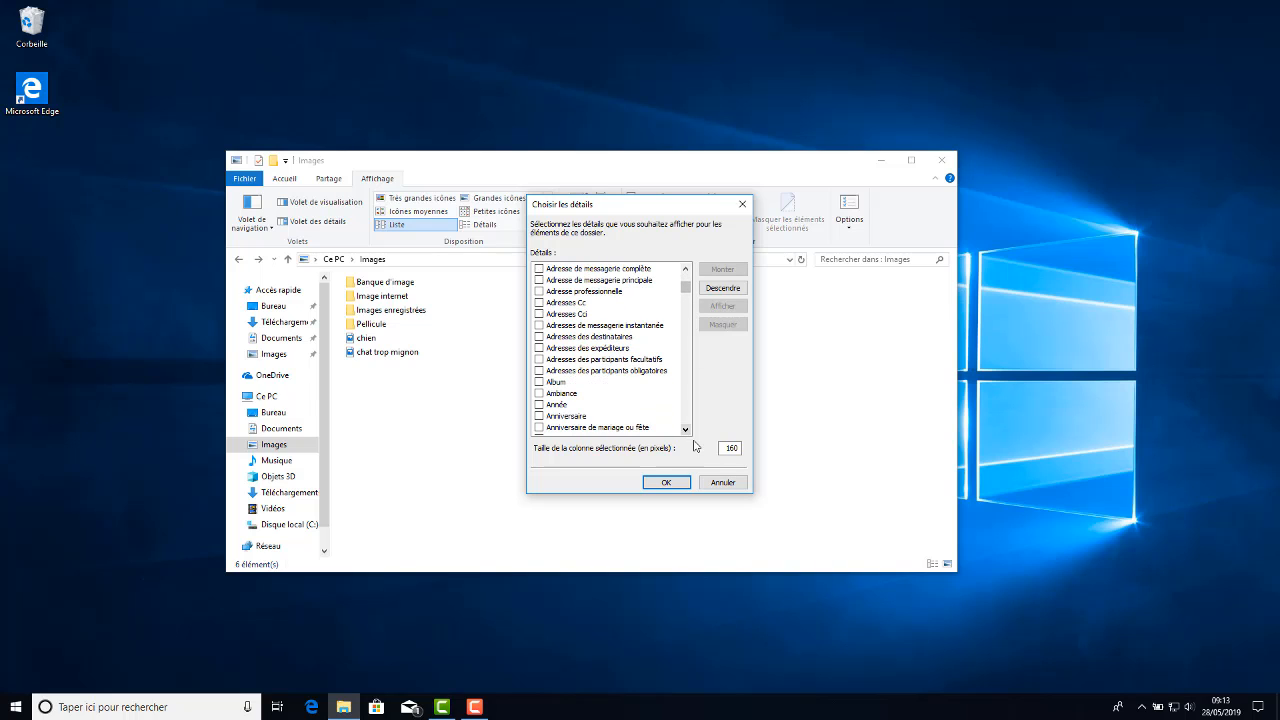
pyautogui.click(723, 483)
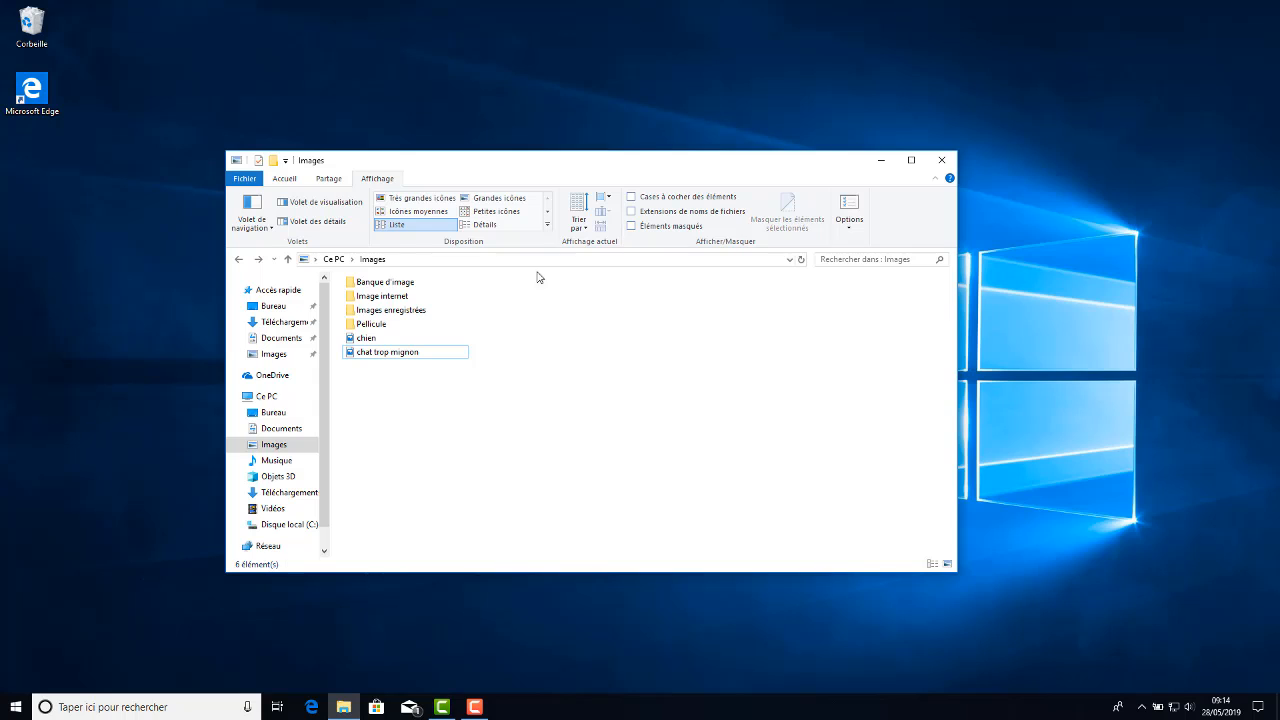
# Switch the Images folder to Grandes icônes and turn on the item check boxes
pyautogui.click(493, 200)
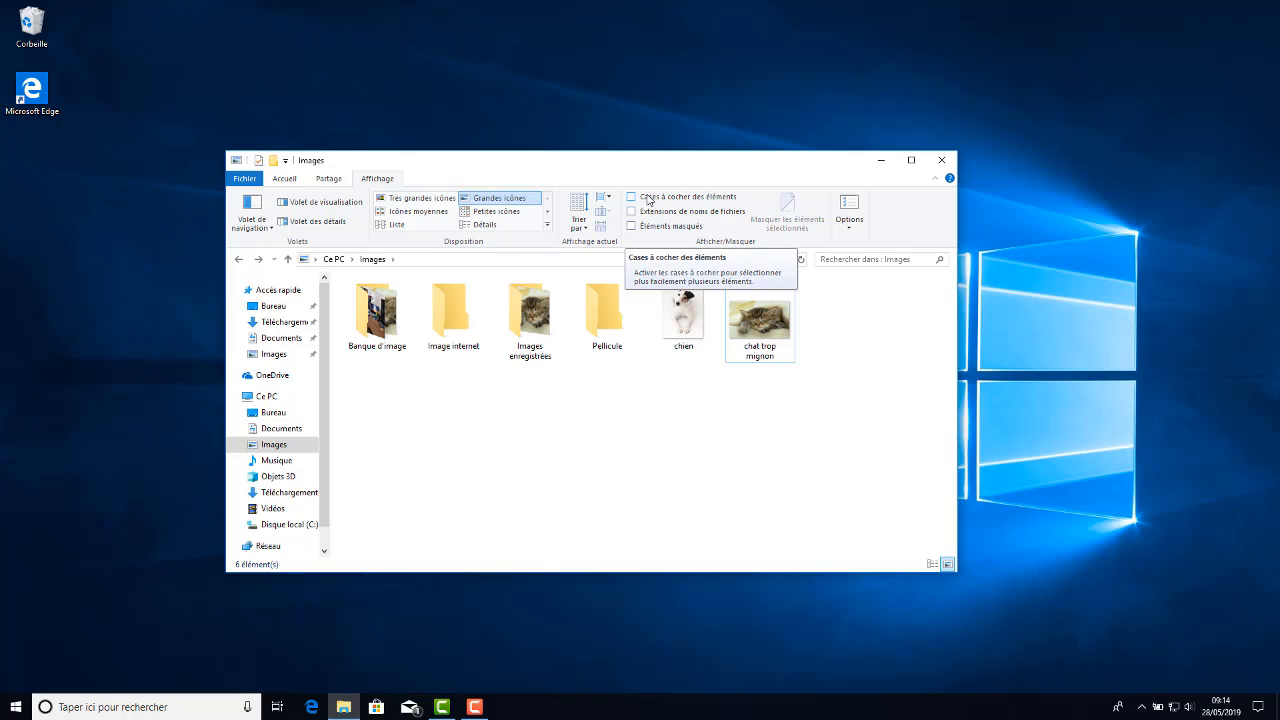
pyautogui.click(701, 202)
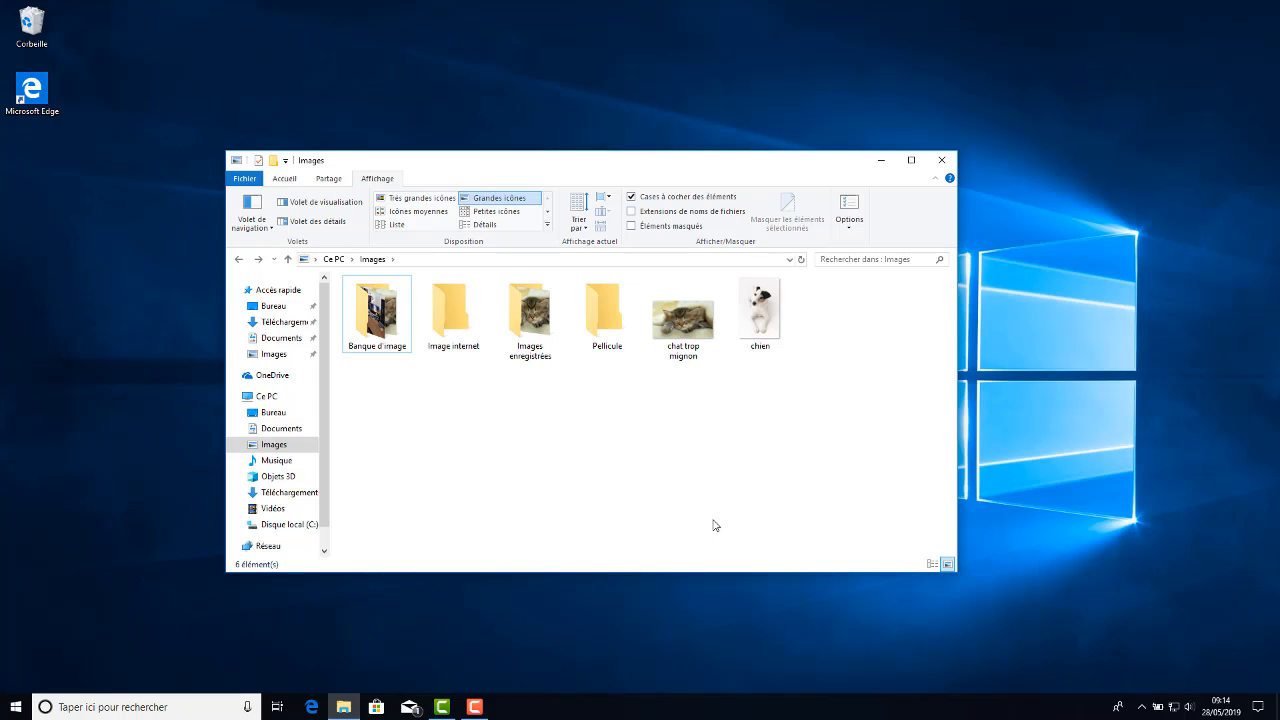
# Select chien and chat trop mignon together with their check boxes, clear the selection, and select both pictures again
pyautogui.moveTo(744, 316)
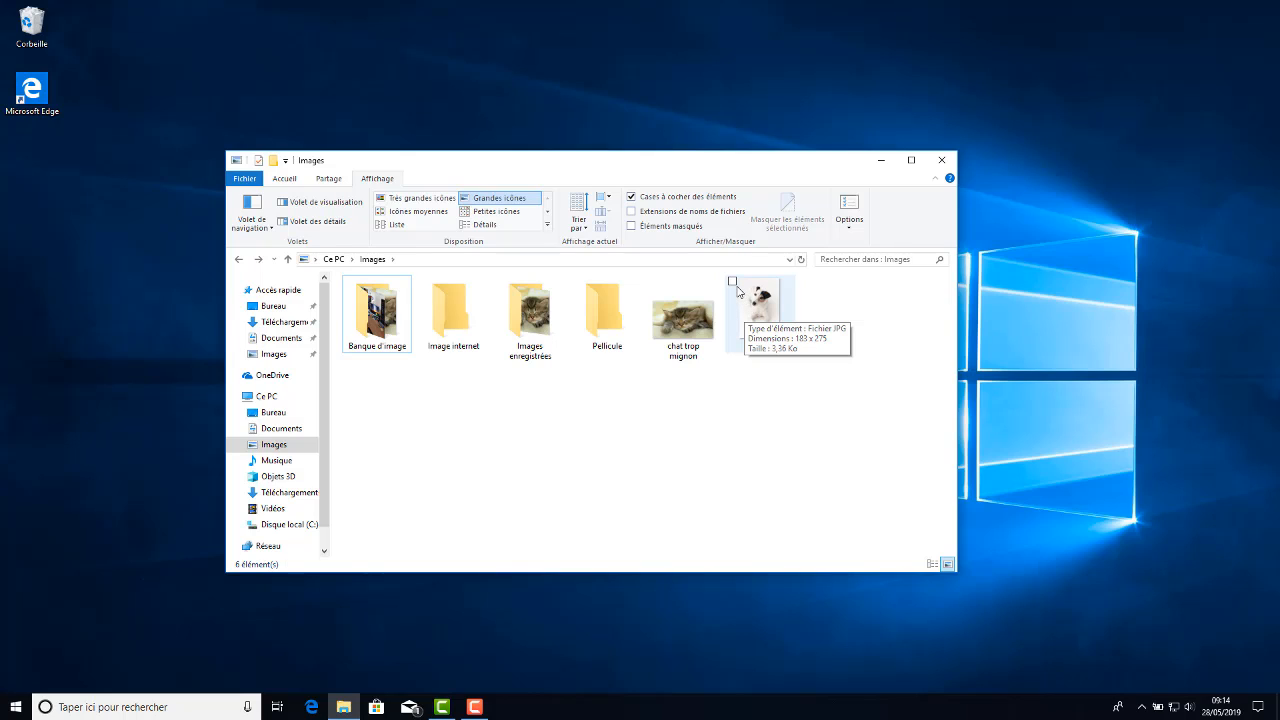
pyautogui.click(734, 285)
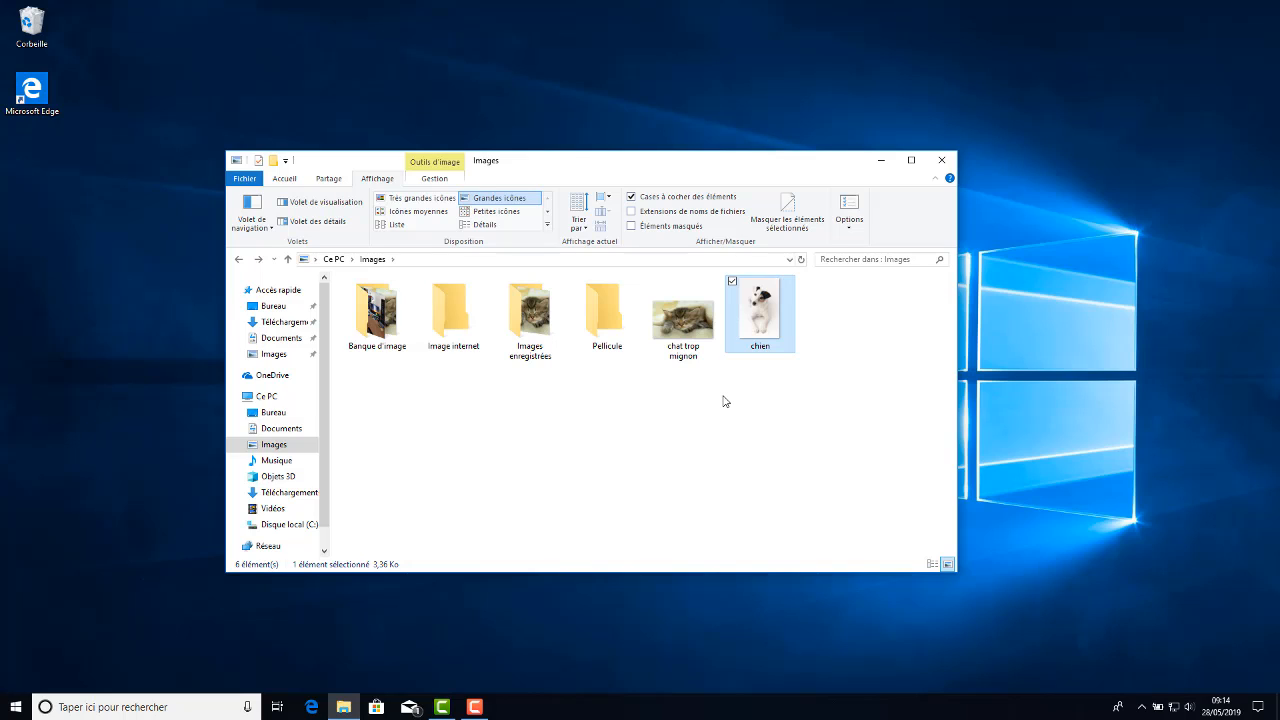
pyautogui.click(655, 282)
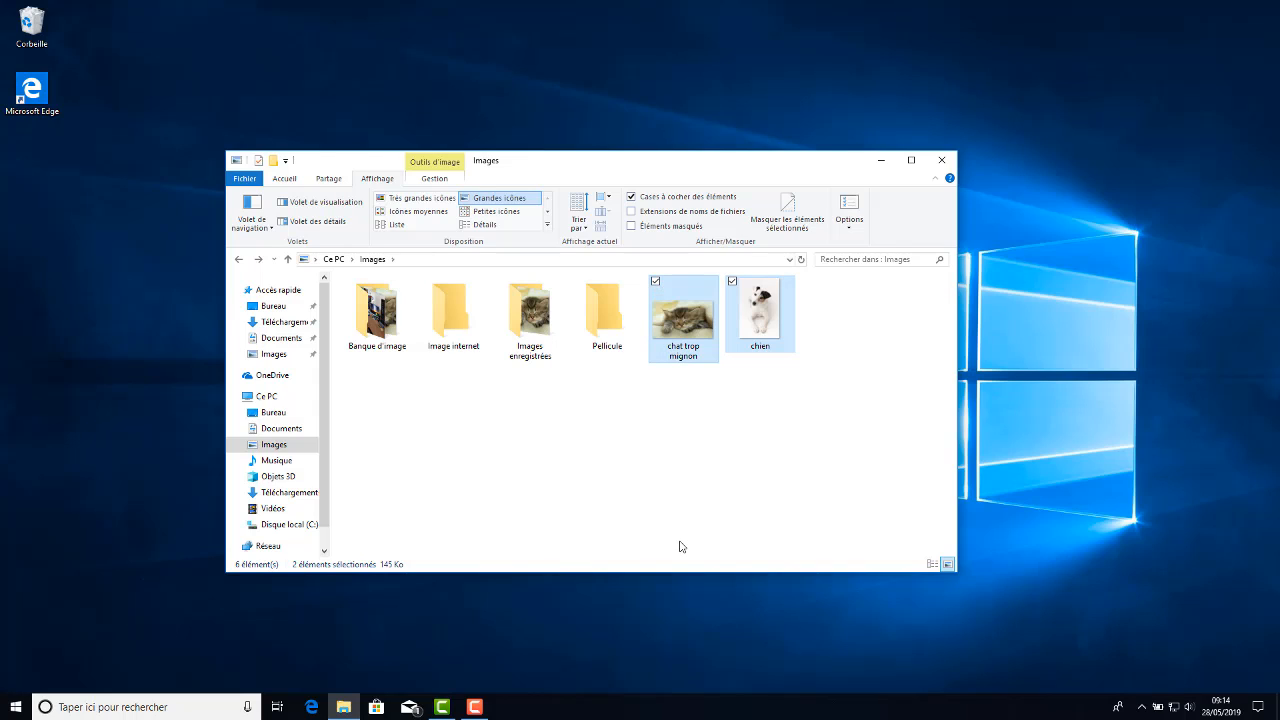
pyautogui.click(764, 440)
pyautogui.click(732, 284)
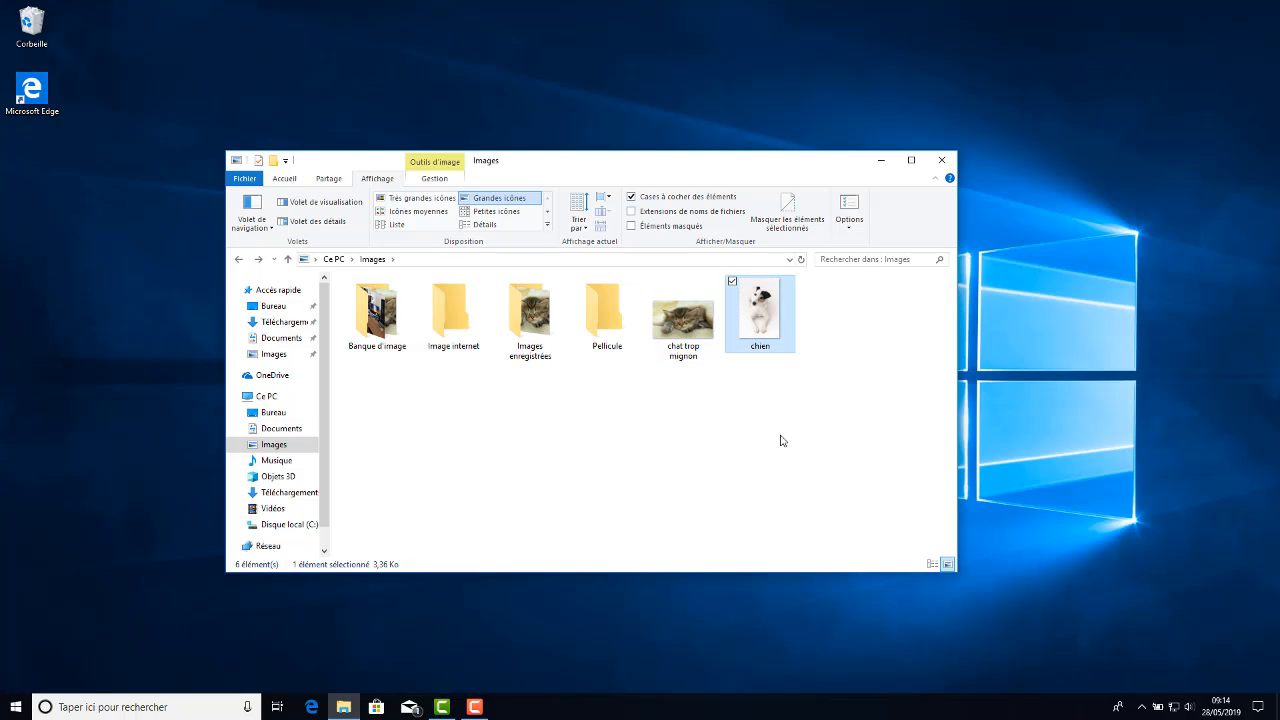
pyautogui.click(678, 320)
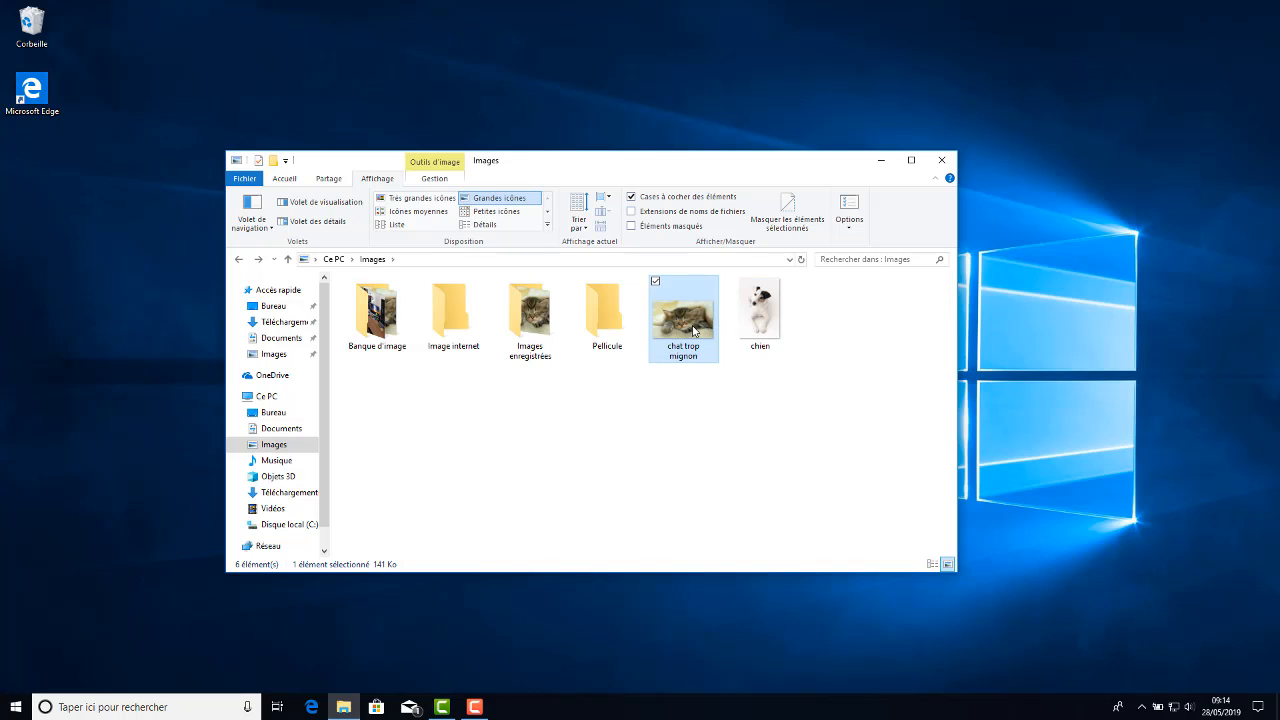
pyautogui.click(732, 282)
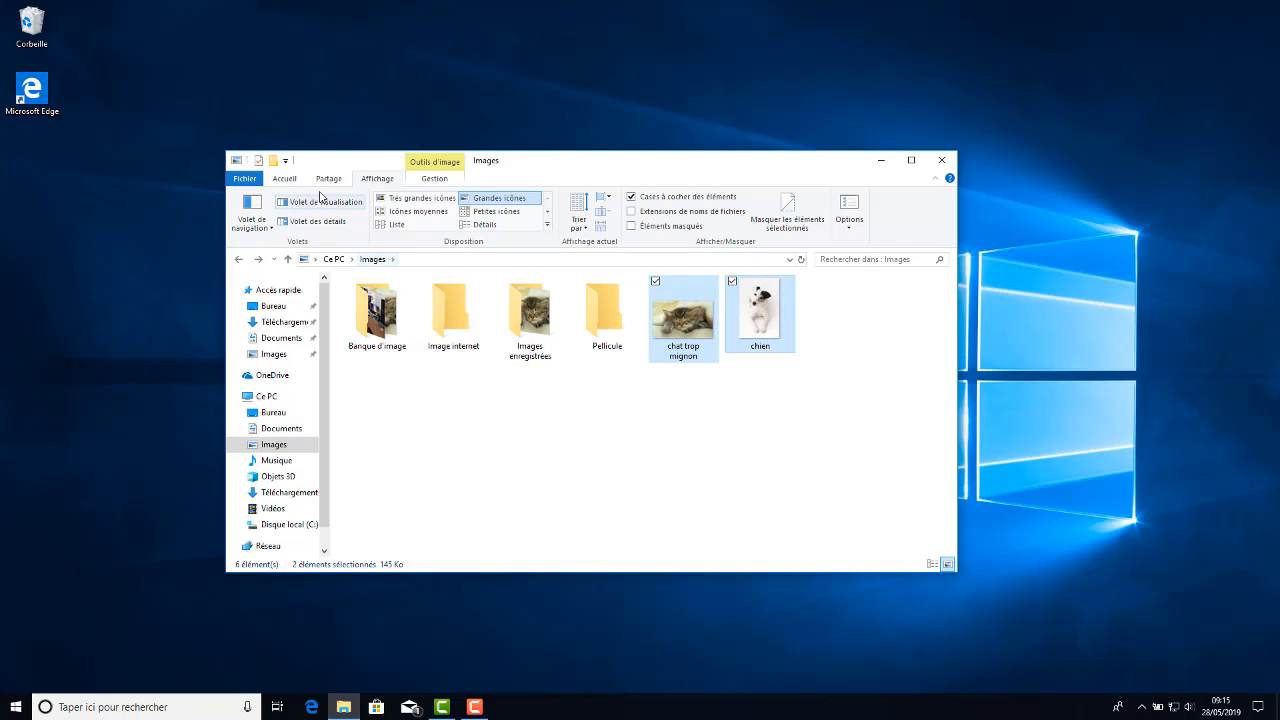
# Look over the file commands for the two selected pictures, and turn the item check boxes off again
pyautogui.click(285, 182)
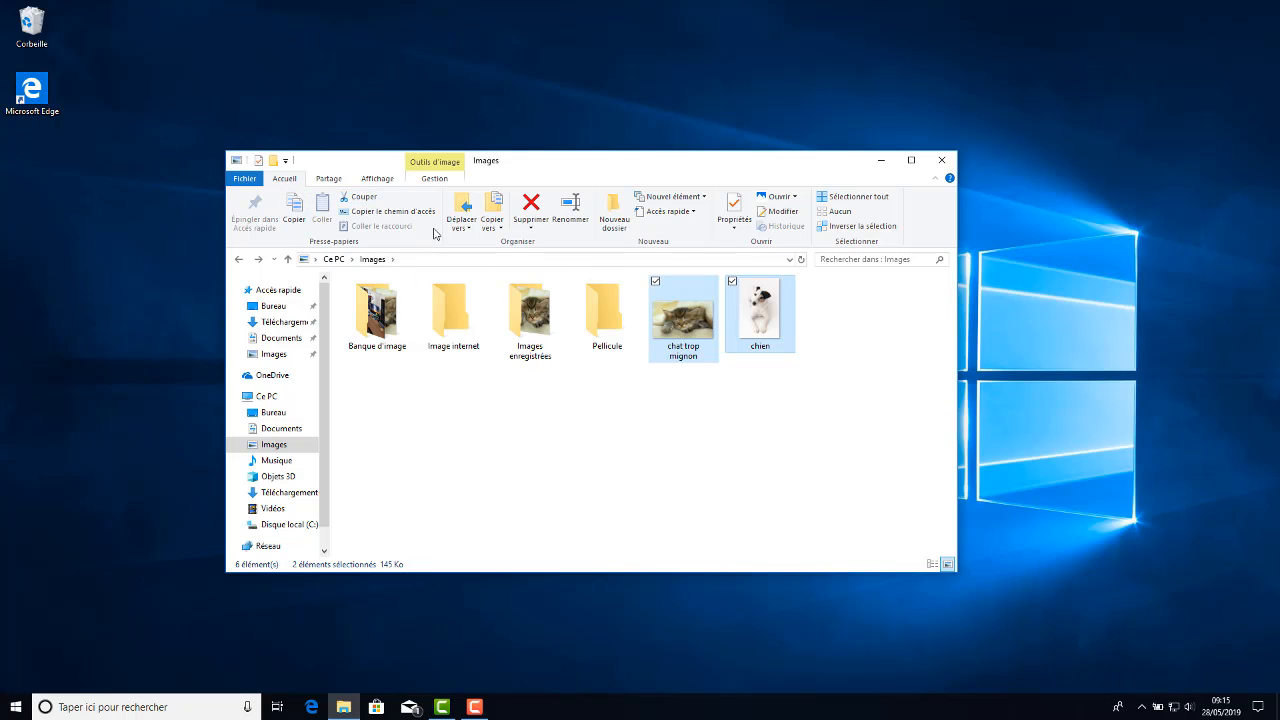
pyautogui.click(378, 179)
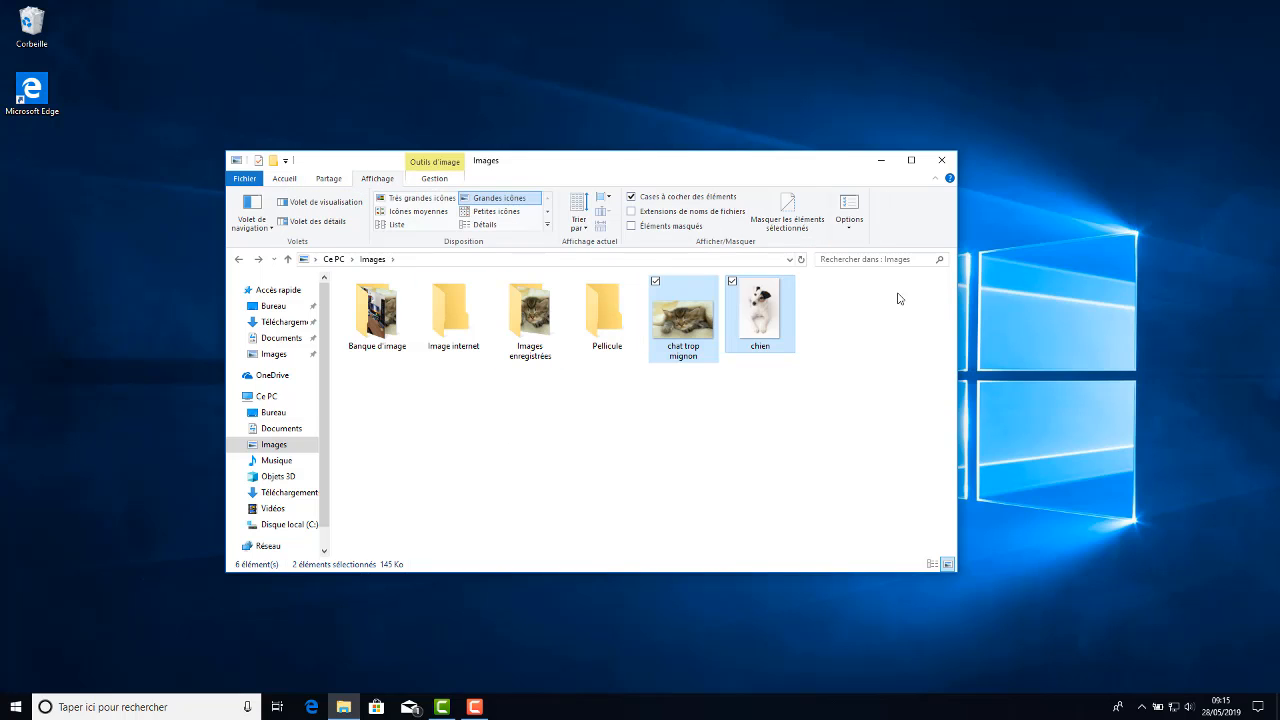
pyautogui.click(630, 197)
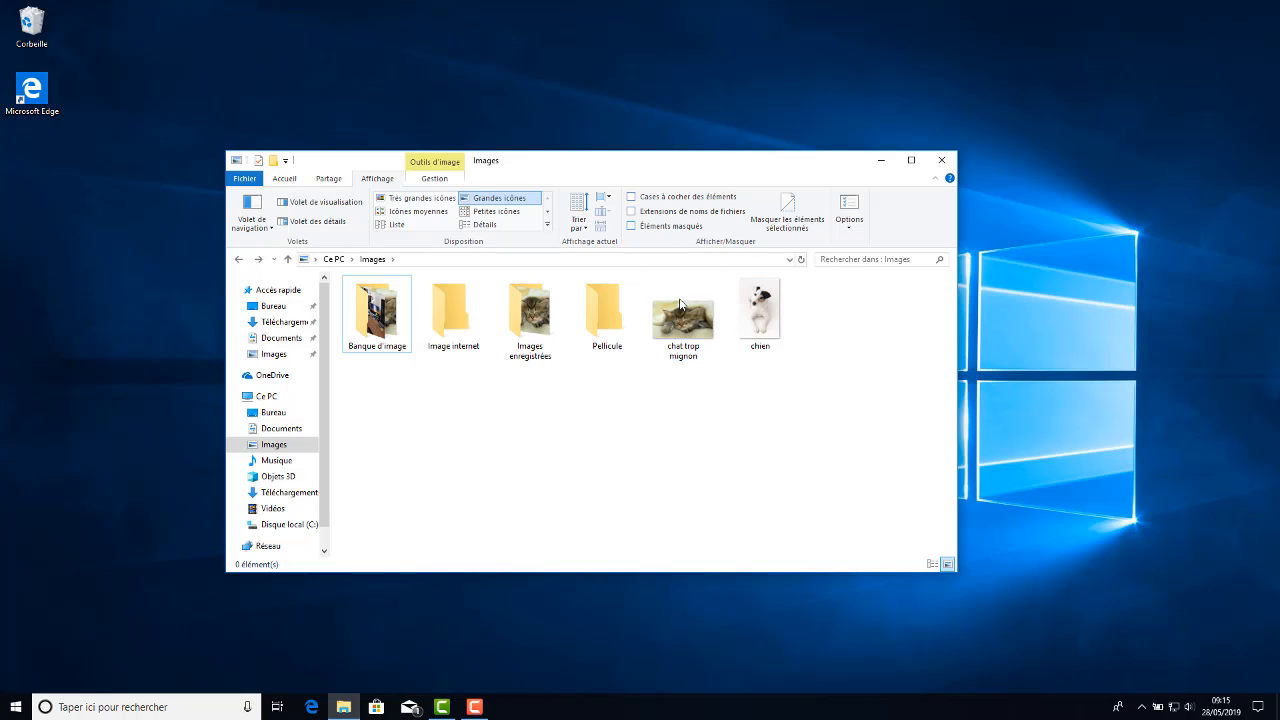
pyautogui.click(797, 437)
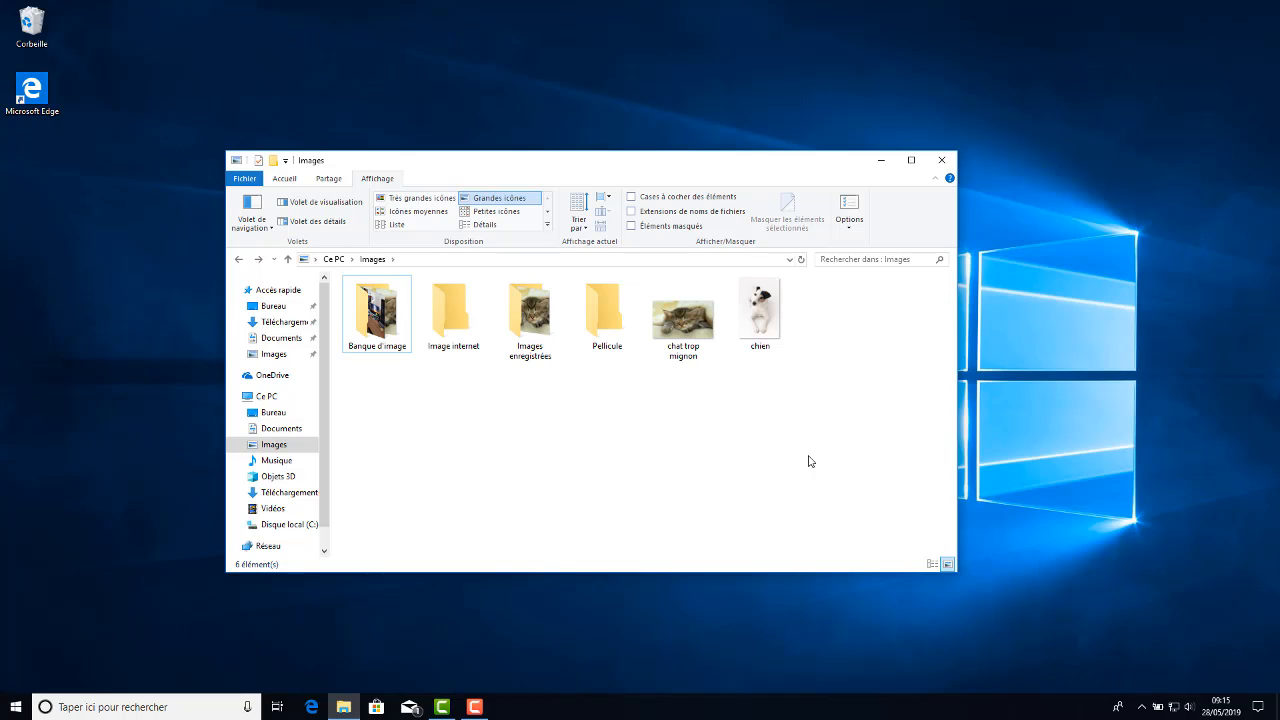
# View the picture chien in Photos, close it, and show file name extensions in the Images folder
pyautogui.moveTo(750, 303)
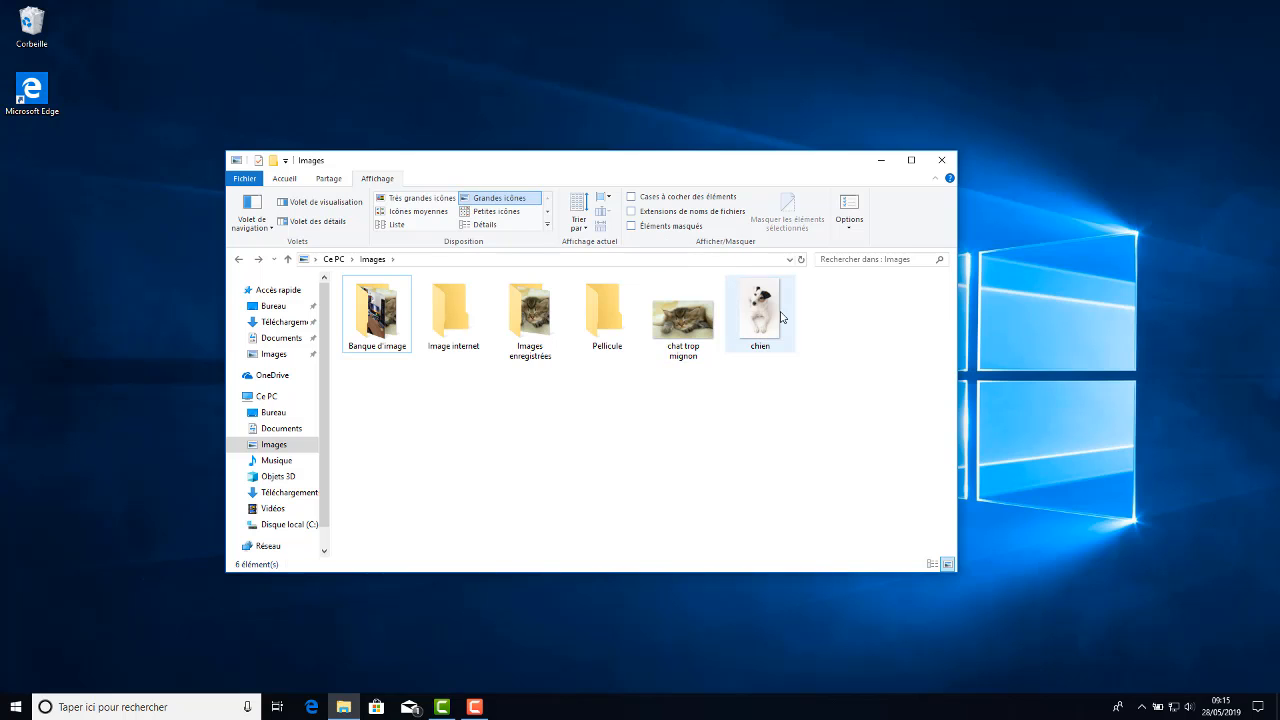
pyautogui.doubleClick(782, 317)
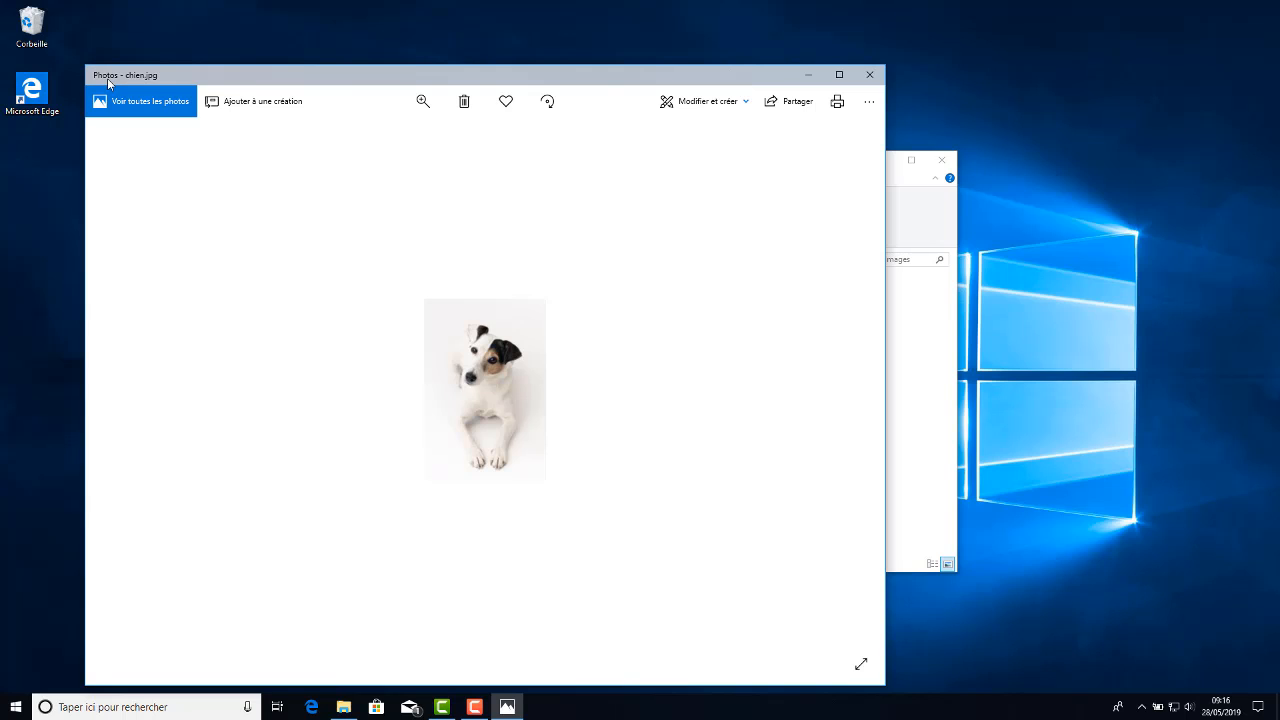
pyautogui.moveTo(507, 707)
pyautogui.click(870, 76)
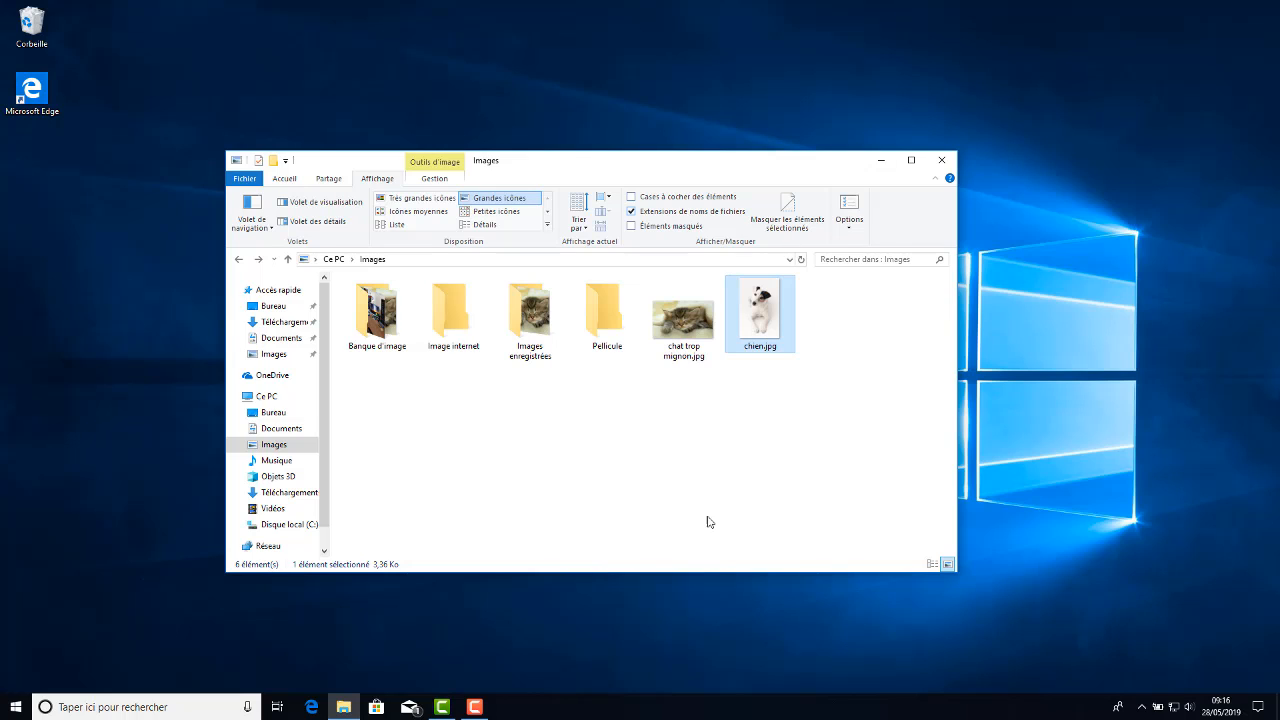
pyautogui.click(744, 503)
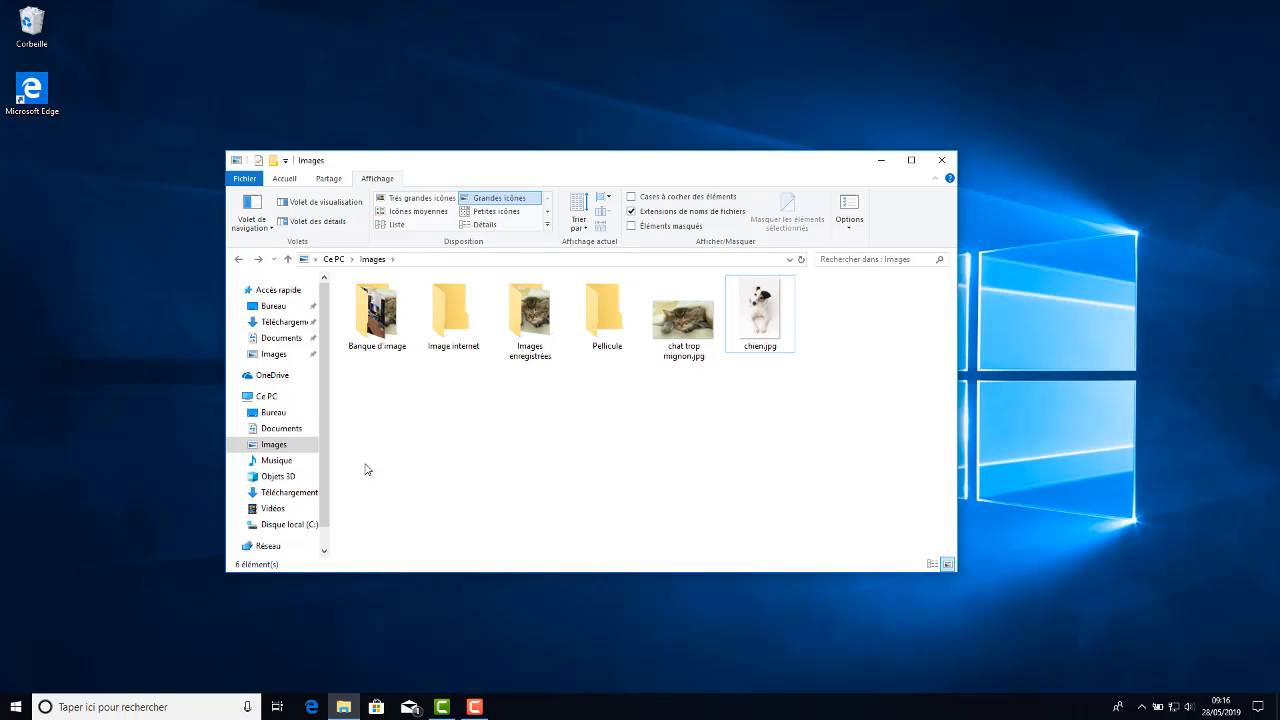
# Browse the Video Tuto folder in Vidéos and the Camtasia folder in Documents to examine the file name extensions
pyautogui.scroll(-1, 277, 348)
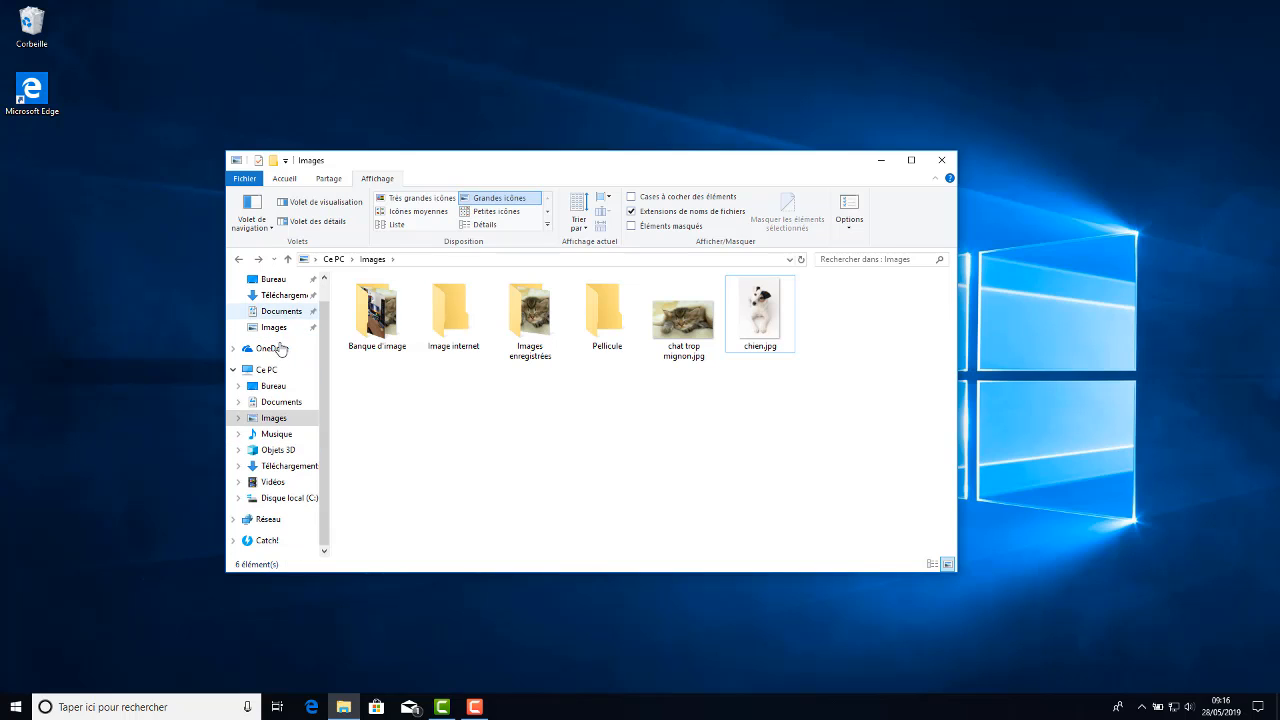
pyautogui.click(272, 484)
pyautogui.doubleClick(377, 312)
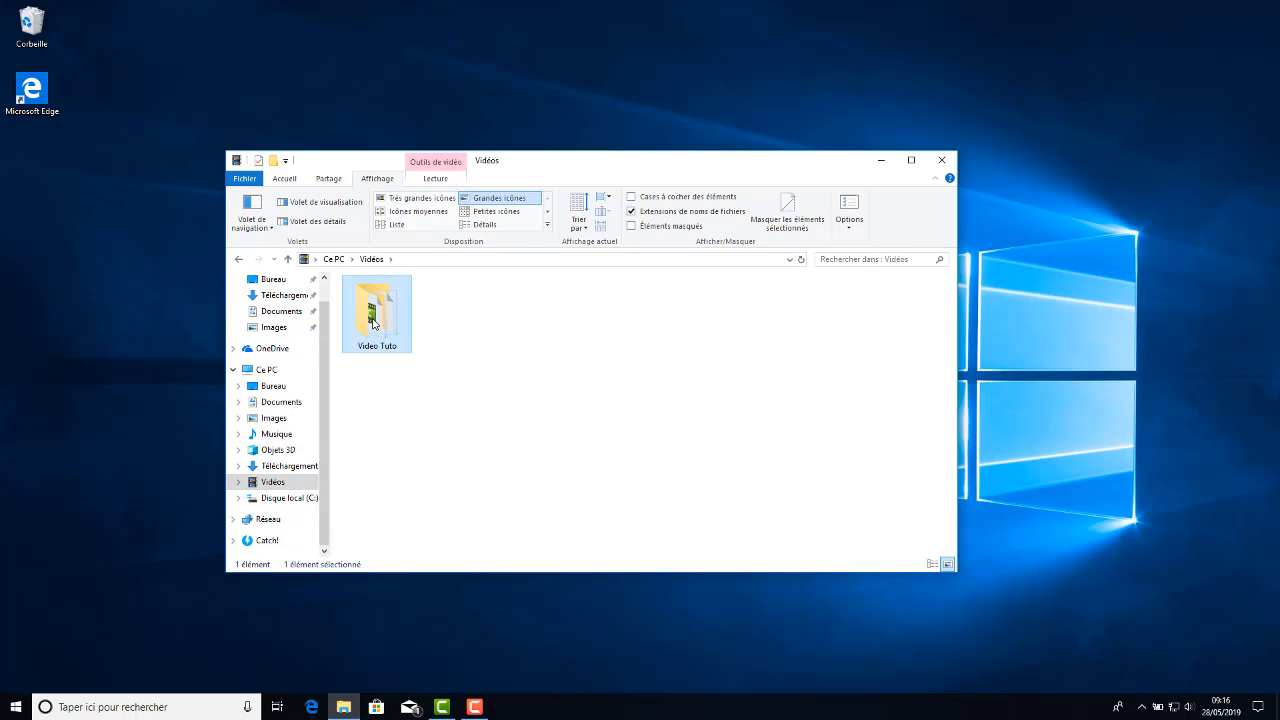
pyautogui.click(281, 402)
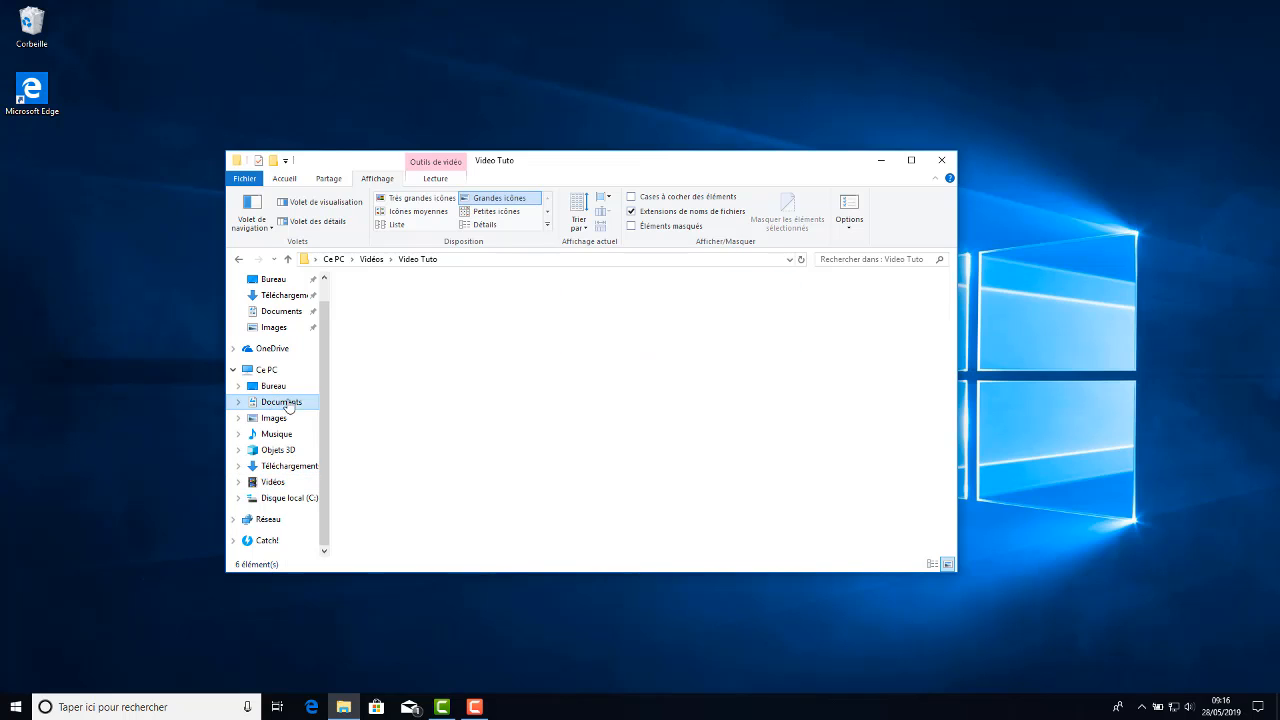
pyautogui.doubleClick(382, 299)
pyautogui.scroll(-1, 484, 420)
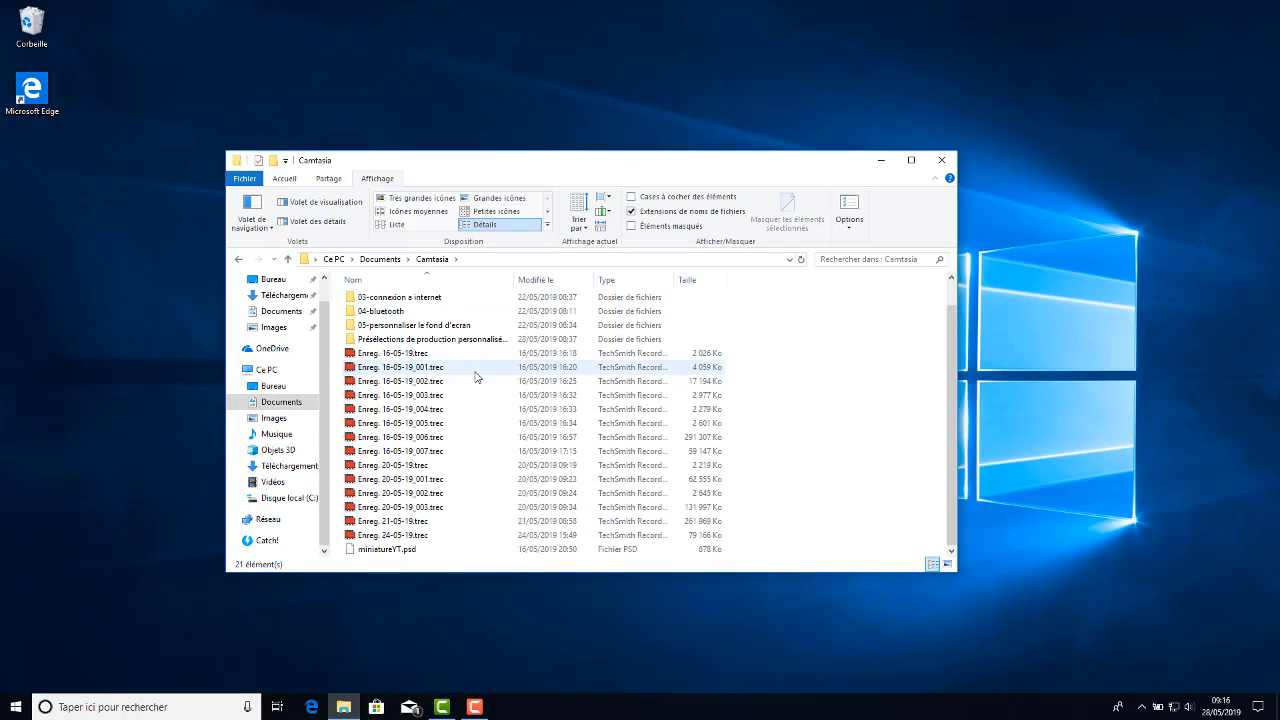
# Open the folder 01-presentation de la chaine in Camtasia to examine the extensions of its video and picture files
pyautogui.scroll(1, 470, 405)
pyautogui.doubleClick(415, 299)
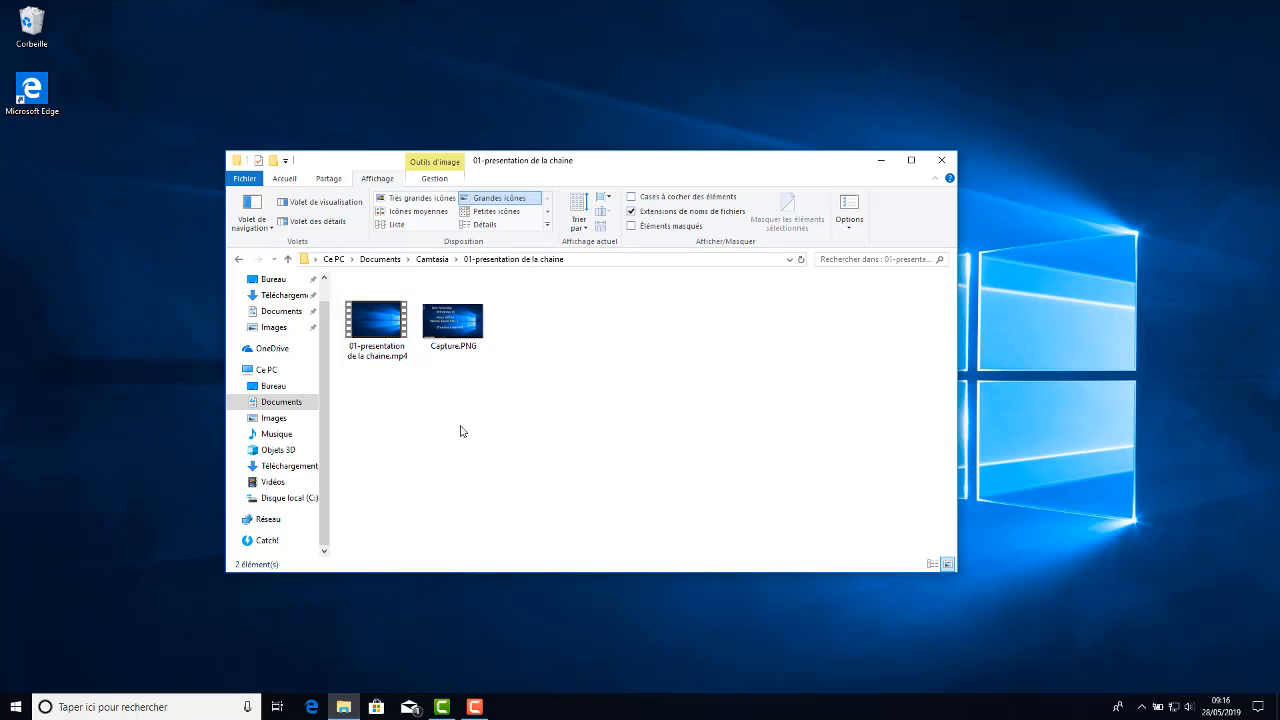
pyautogui.moveTo(402, 357)
# Return to the Images folder, hide the file name extensions and show them again
pyautogui.click(268, 327)
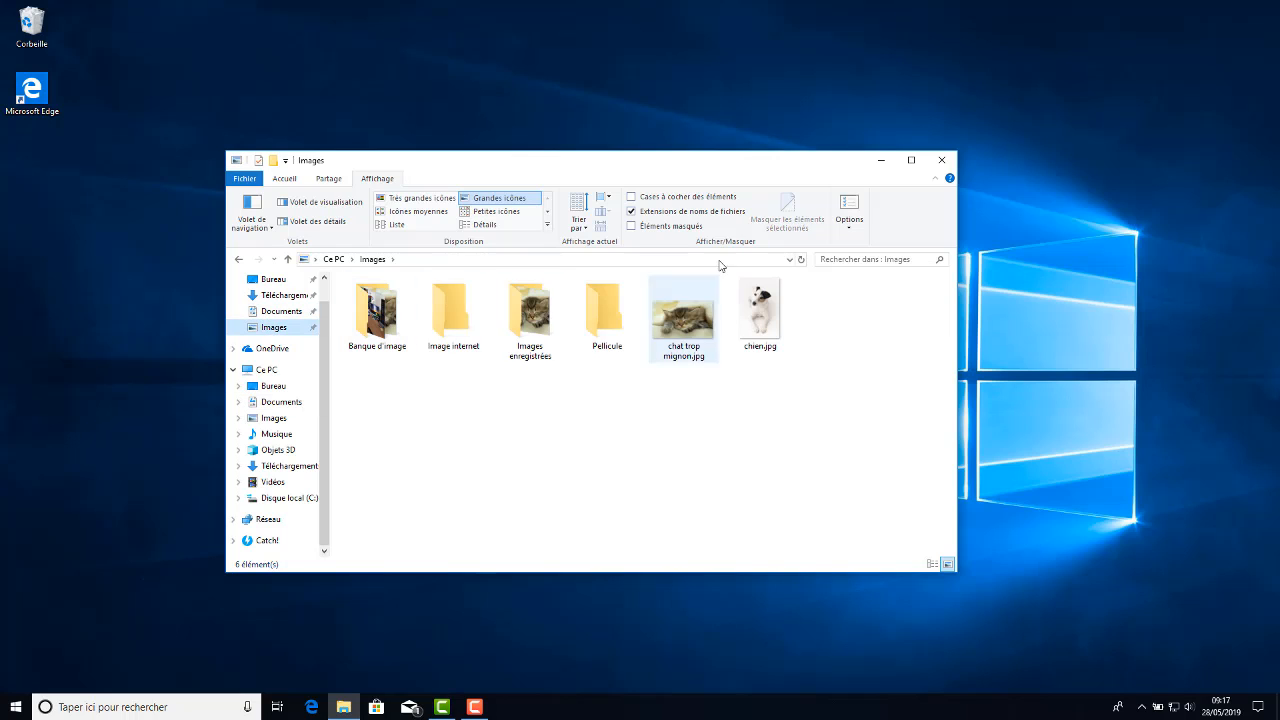
pyautogui.click(631, 212)
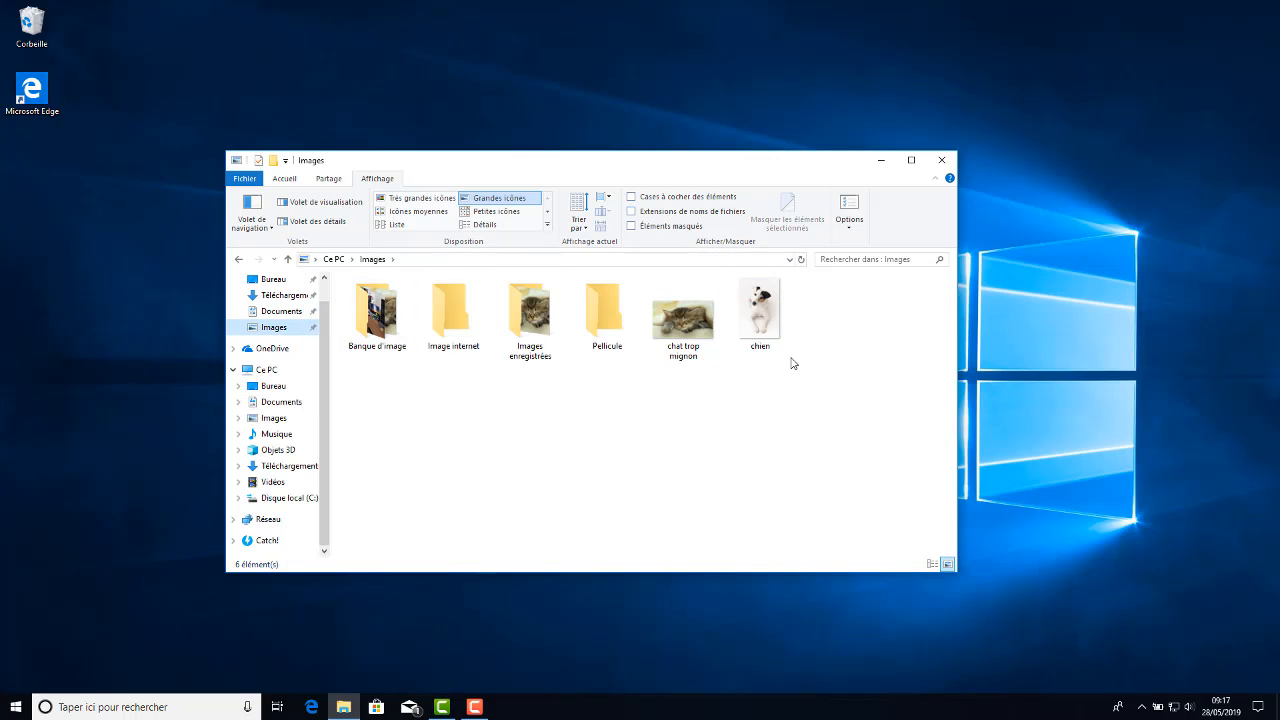
pyautogui.click(632, 212)
# Hide the picture chien.jpg in the Images folder
pyautogui.click(760, 312)
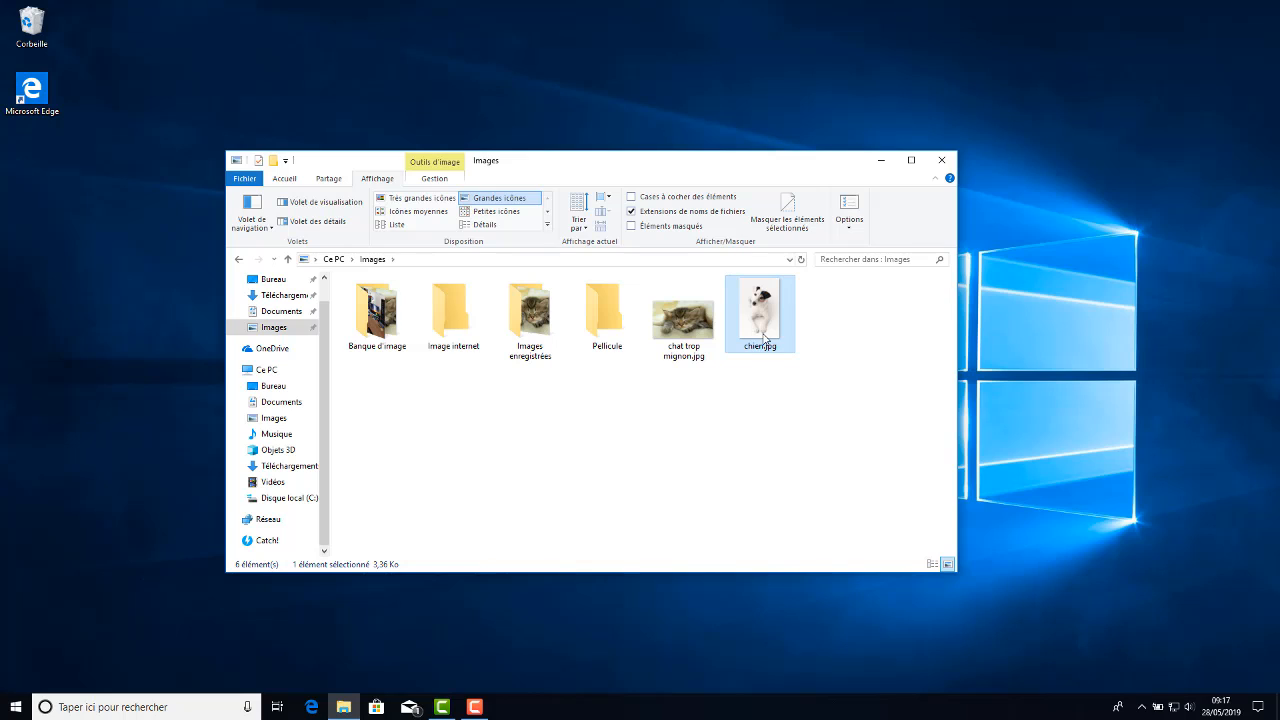
pyautogui.click(789, 218)
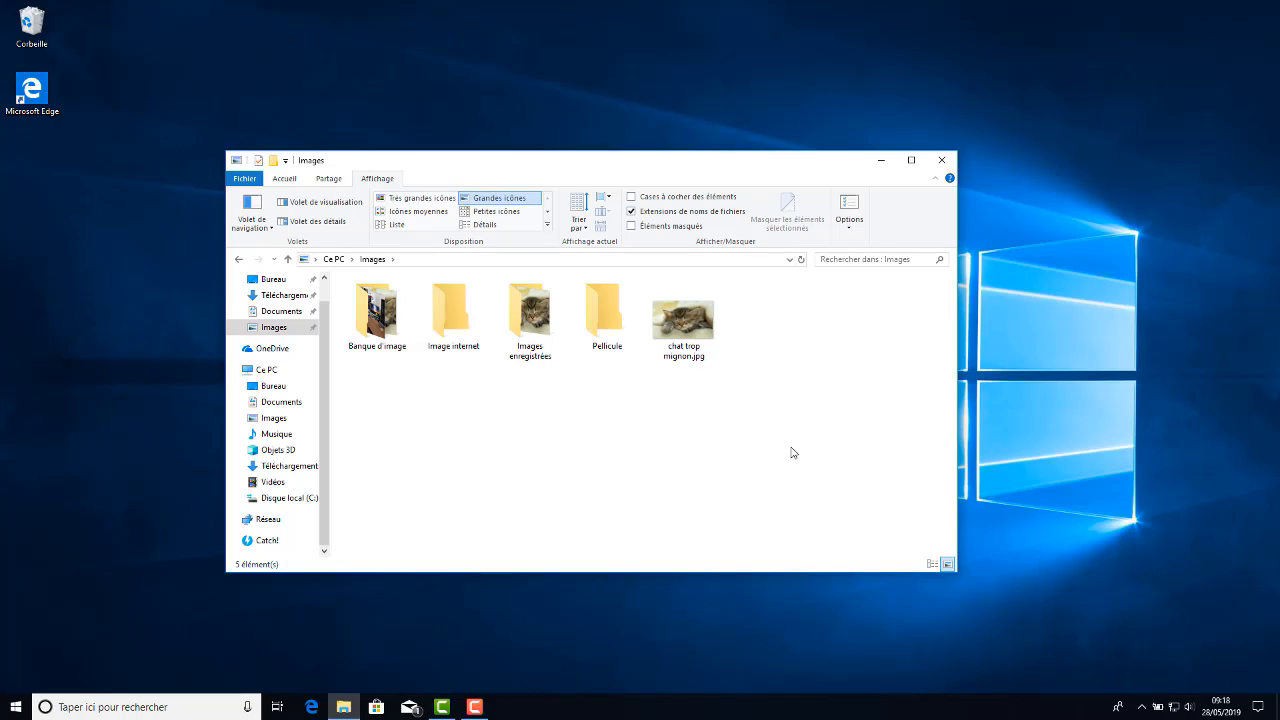
# Turn on the display of hidden items and compare the icon of chien.jpg with that of chat trop mignon.jpg
pyautogui.click(631, 227)
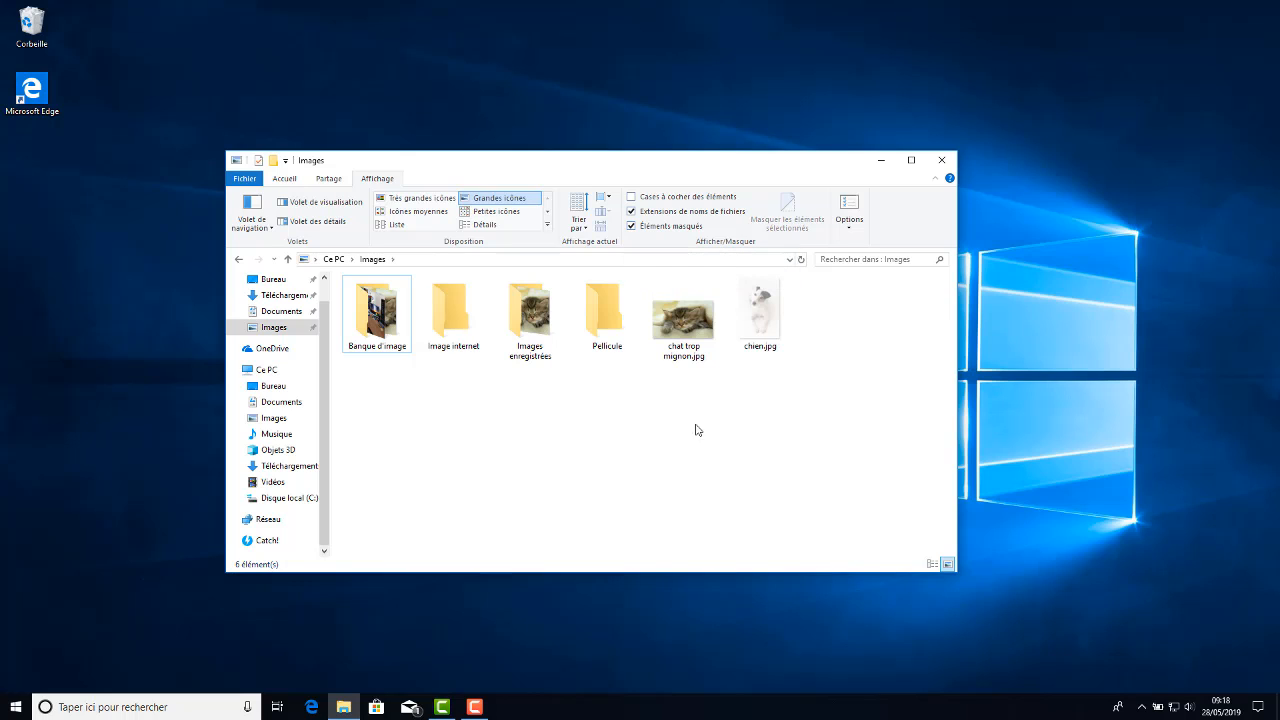
pyautogui.click(757, 311)
pyautogui.click(757, 448)
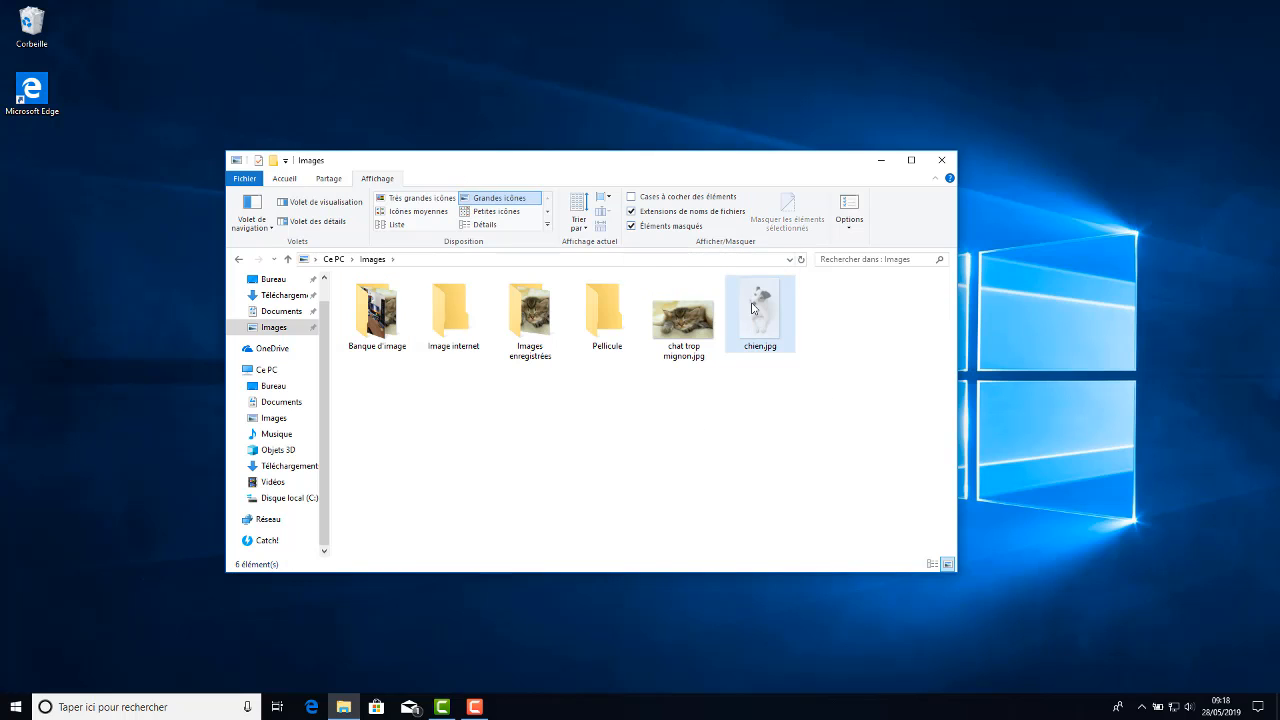
pyautogui.moveTo(766, 348)
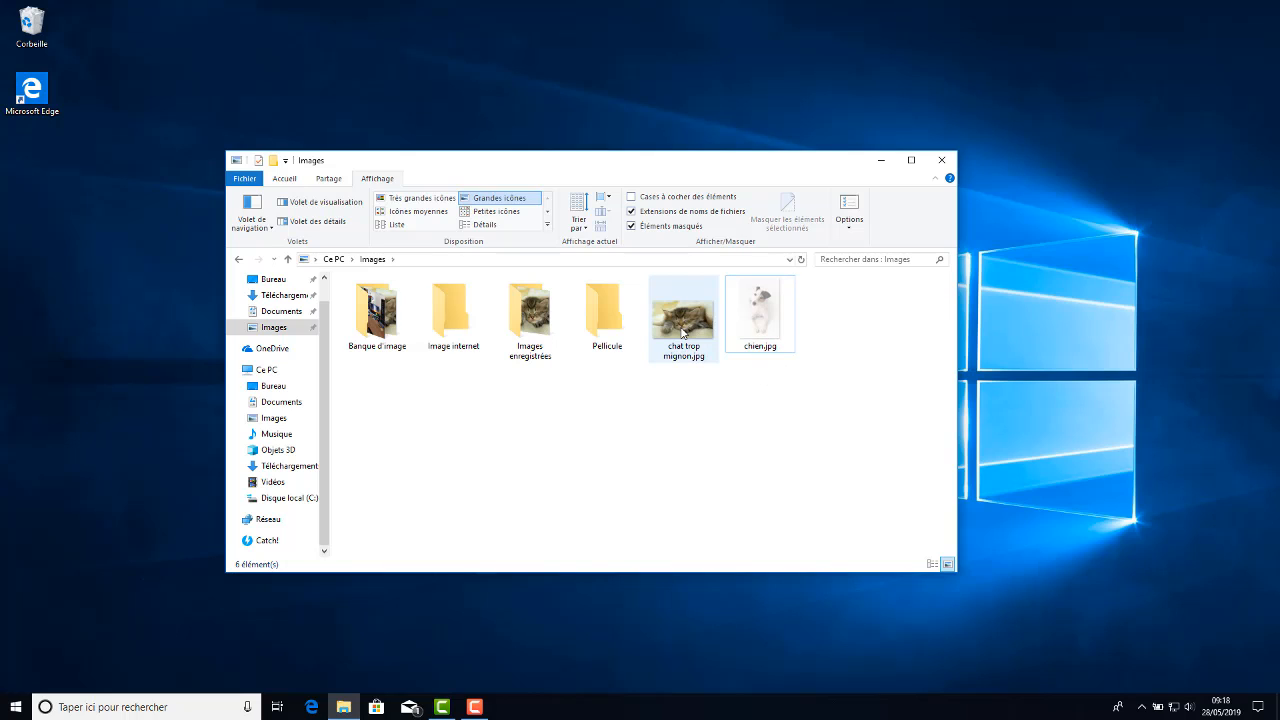
pyautogui.moveTo(769, 305)
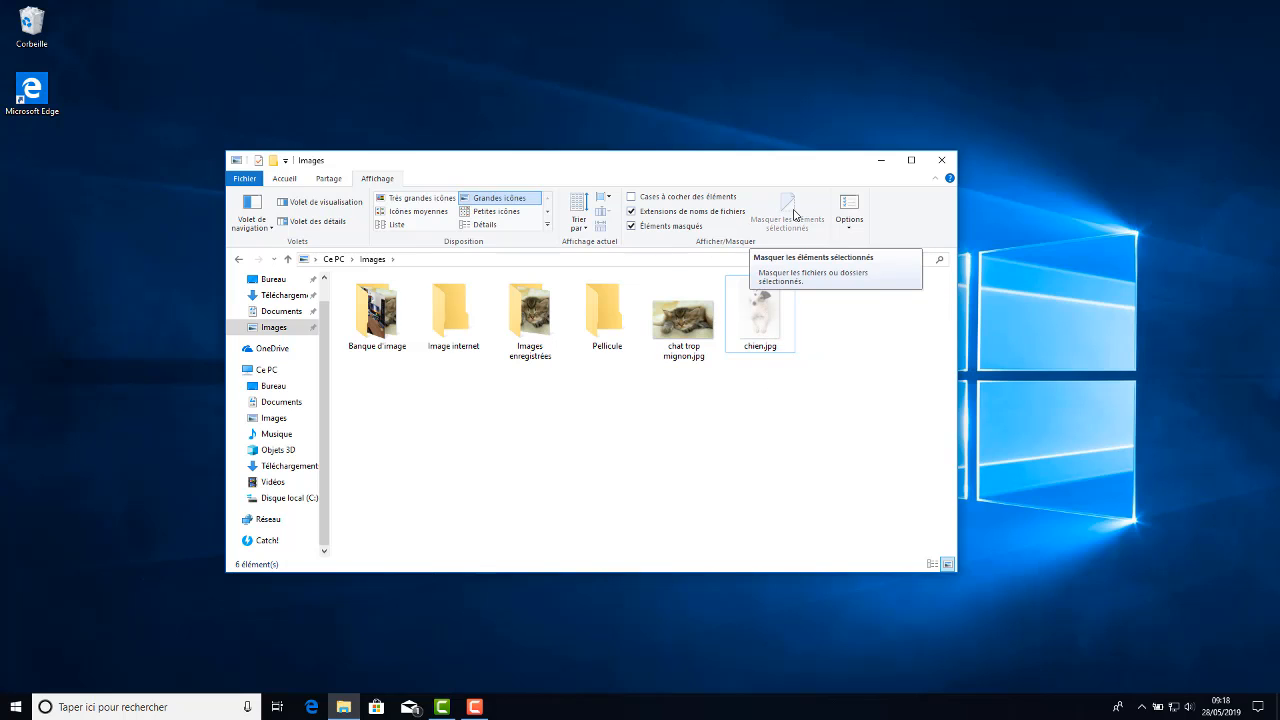
# Remove the hidden attribute from chien.jpg and turn off the display of hidden items
pyautogui.click(754, 350)
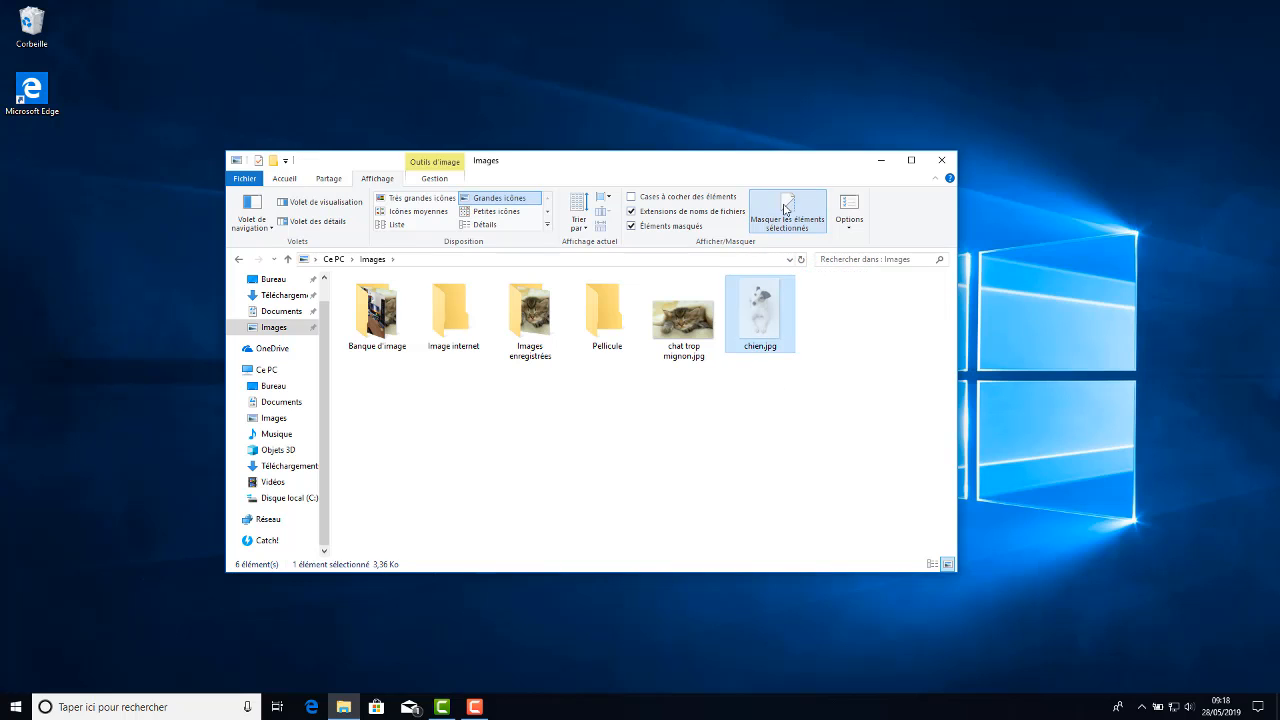
pyautogui.click(785, 208)
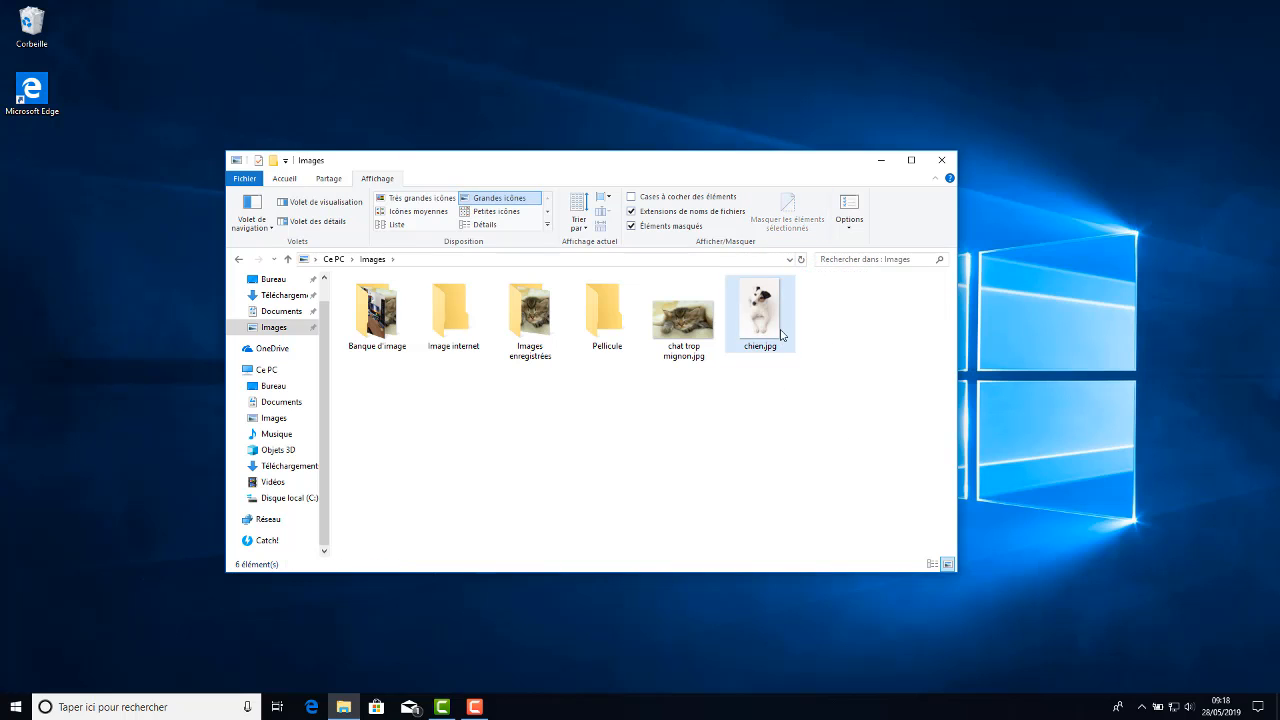
pyautogui.click(632, 226)
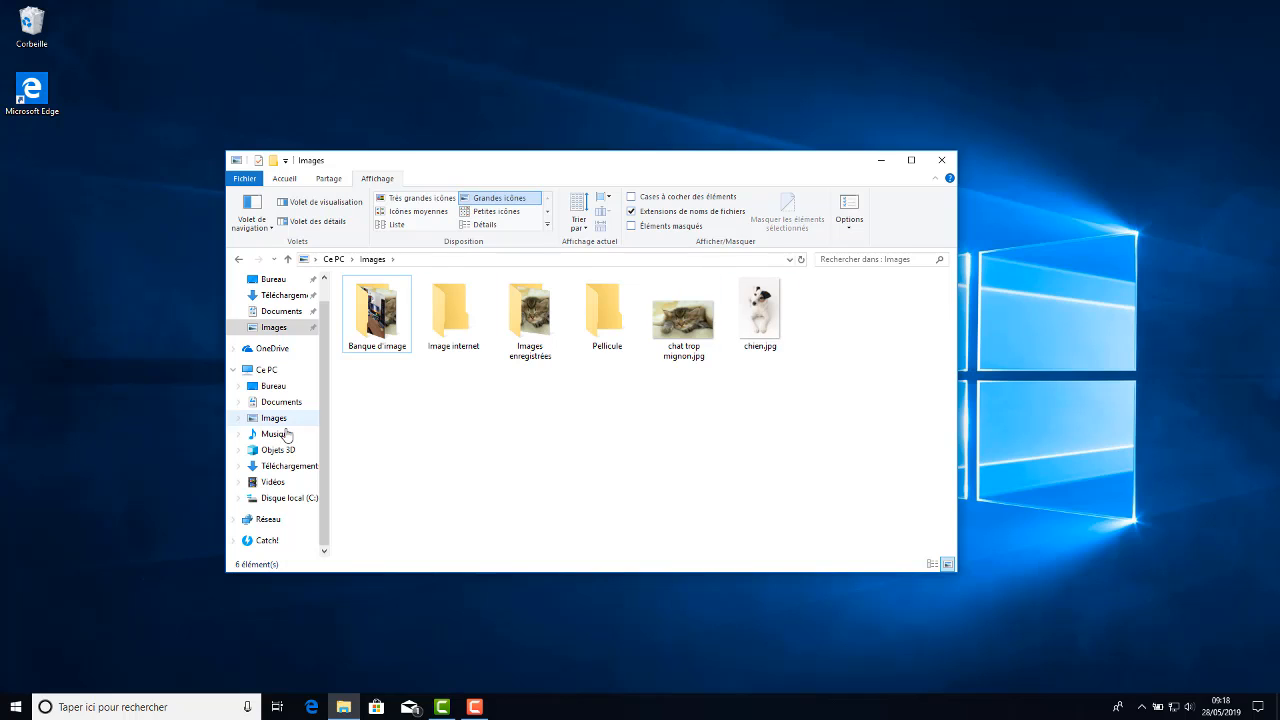
# Examine the hidden items on Disque local (C:), turn their display off again, and look over the drive management commands
pyautogui.click(289, 500)
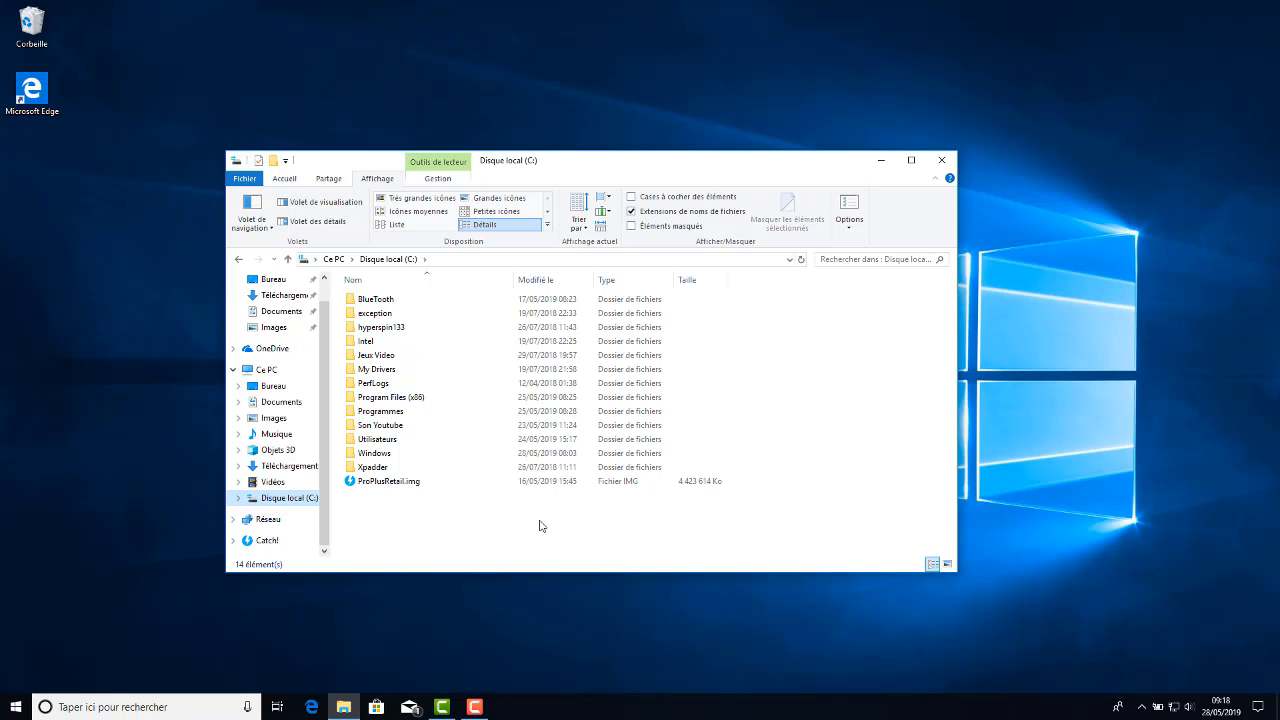
pyautogui.click(630, 228)
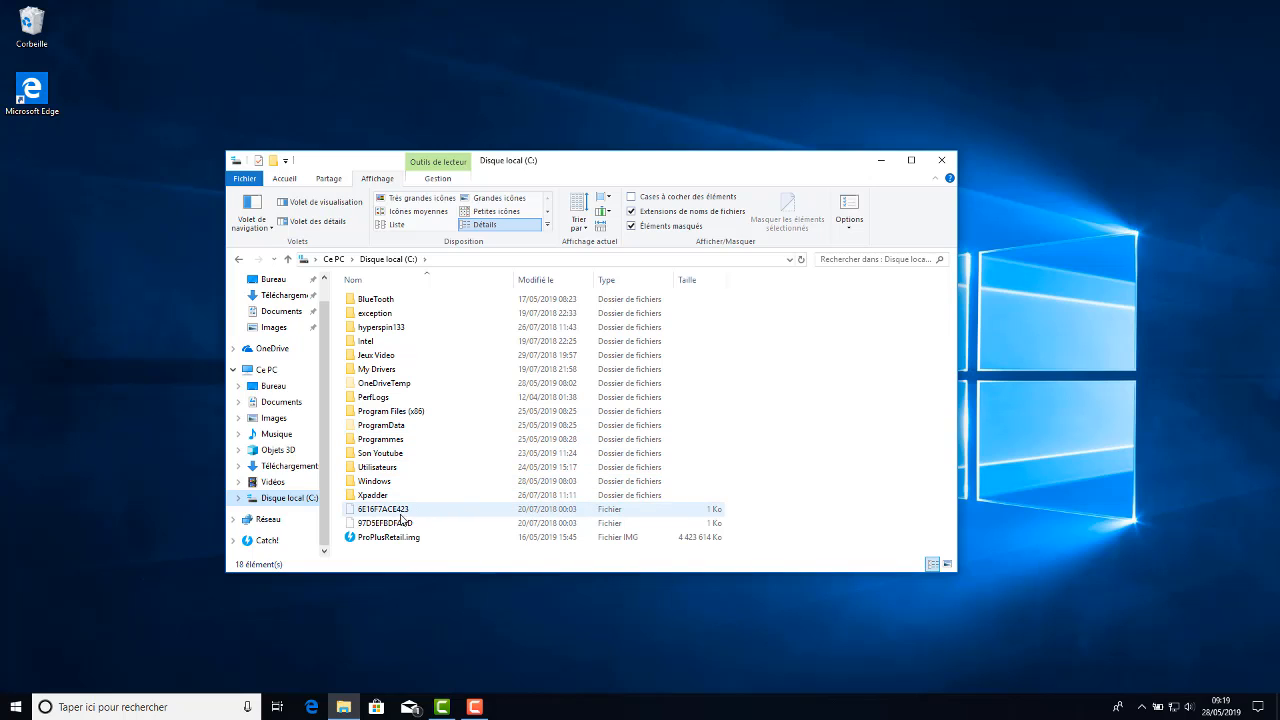
pyautogui.click(631, 226)
pyautogui.click(440, 180)
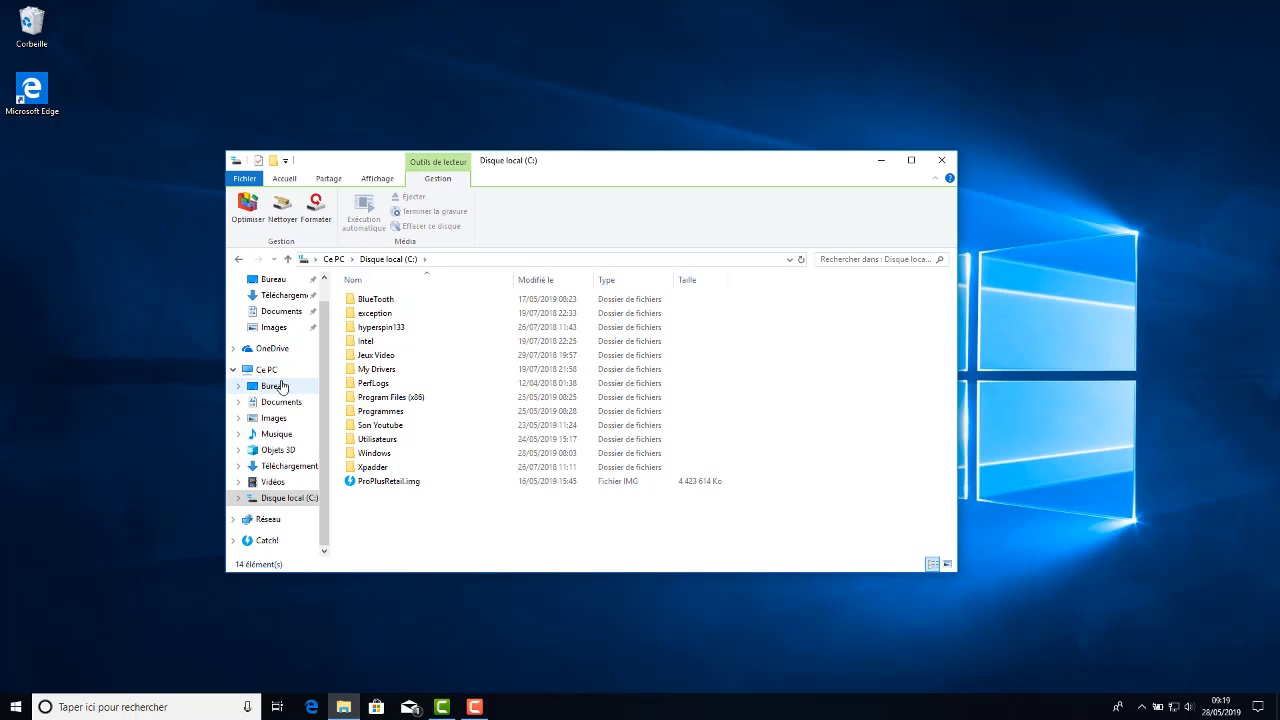
# Return to the Images folder, select the Pellicule folder and look over the picture management commands
pyautogui.click(273, 327)
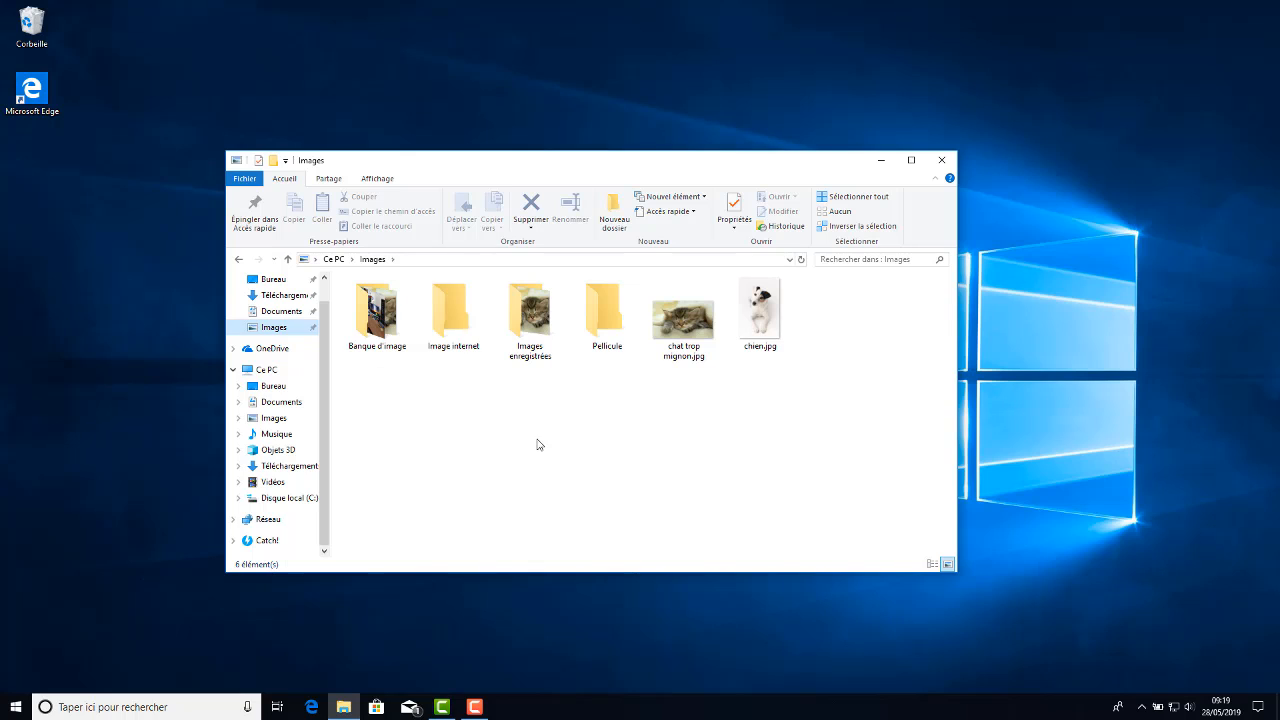
pyautogui.click(380, 178)
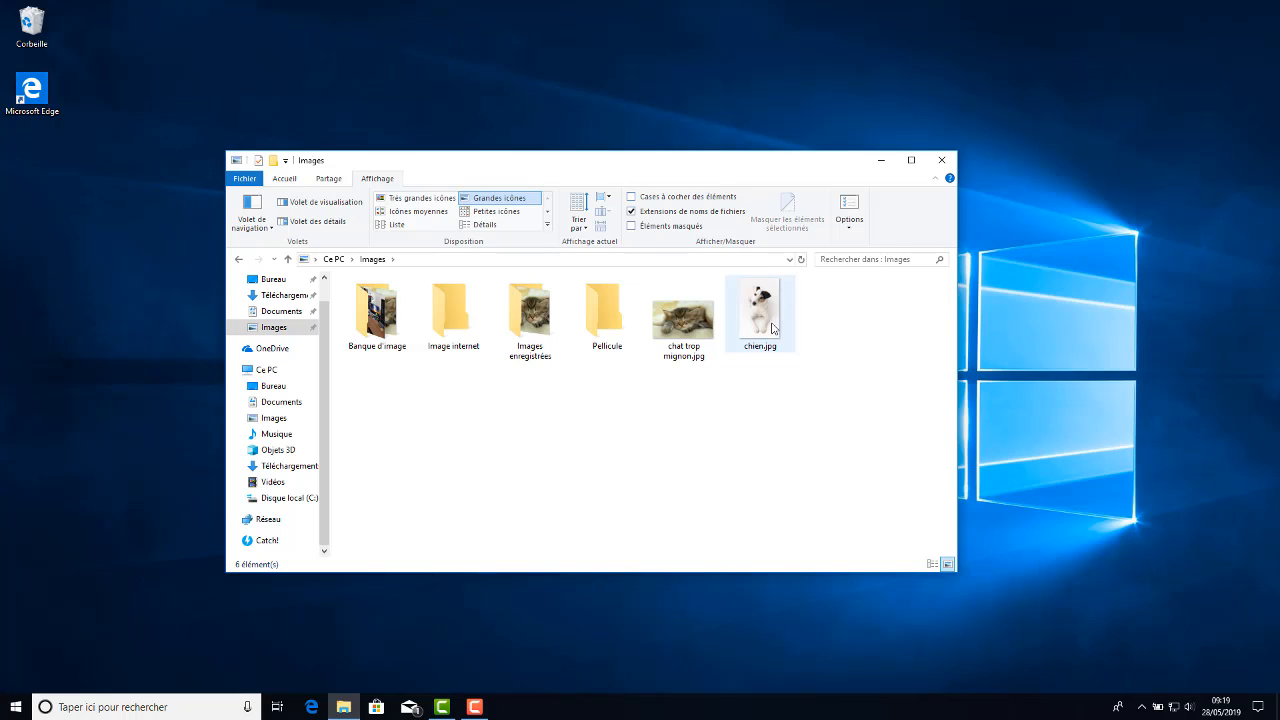
pyautogui.click(608, 310)
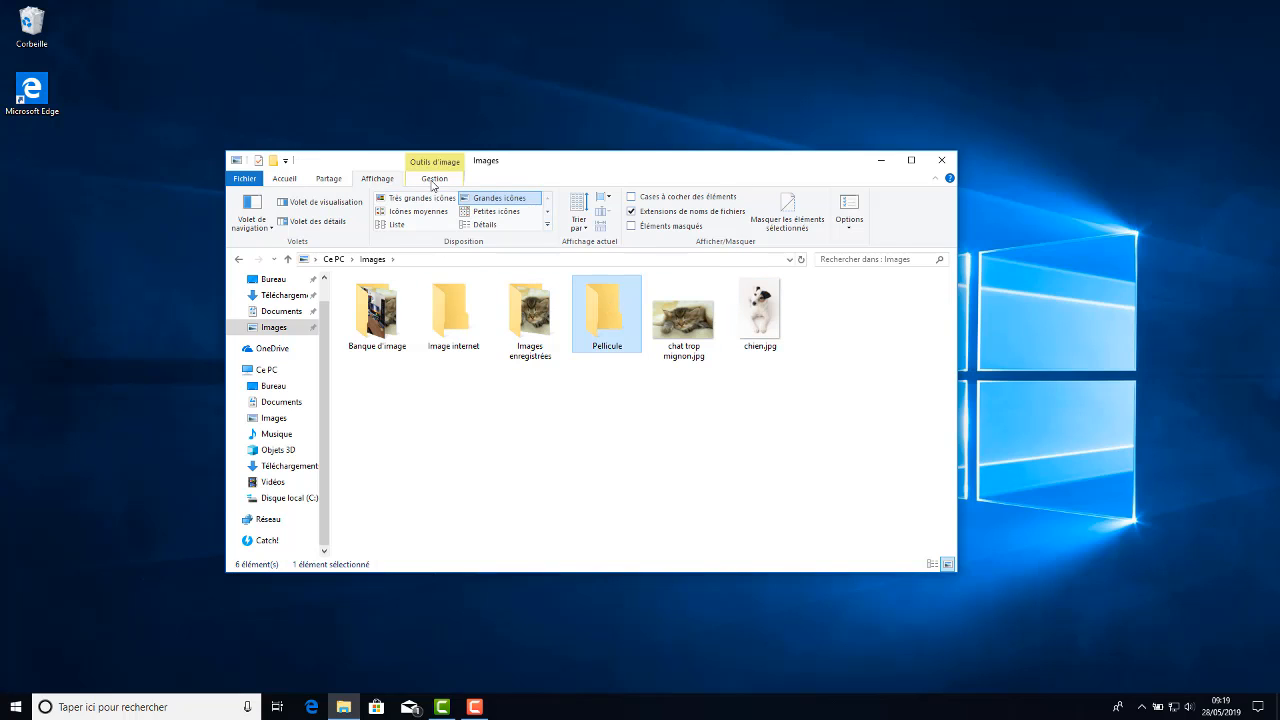
pyautogui.click(434, 182)
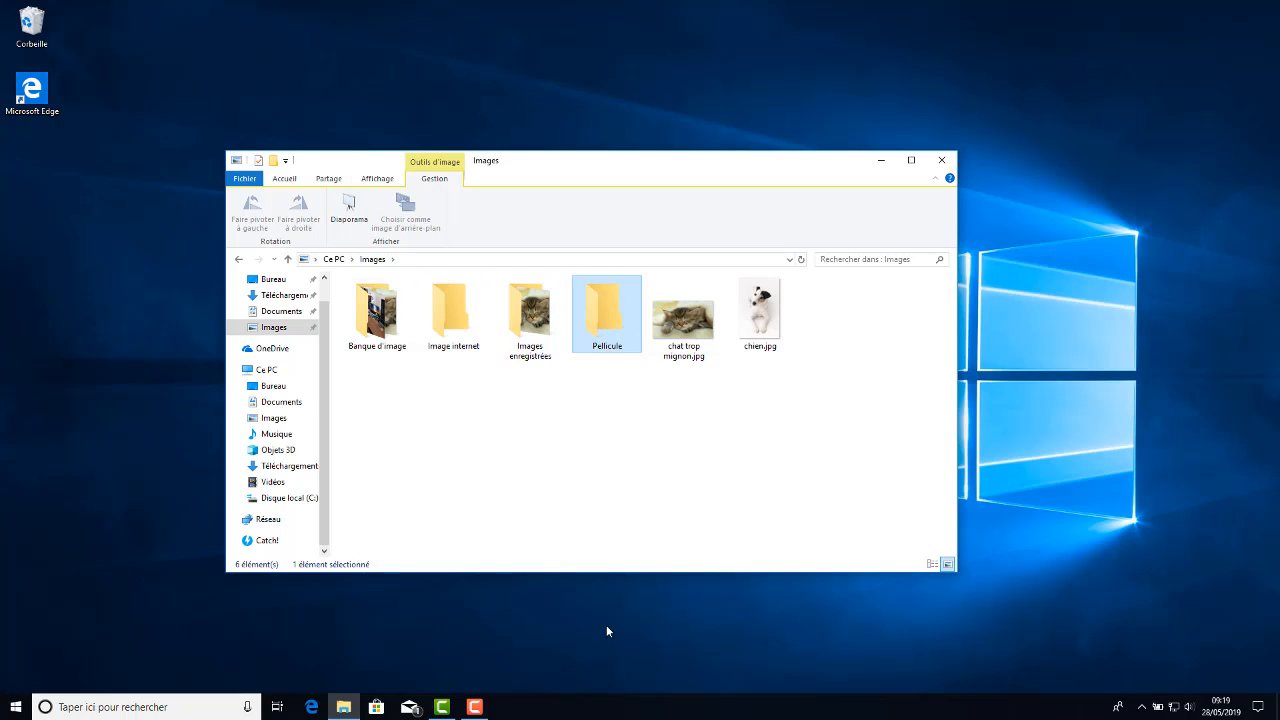
pyautogui.moveTo(689, 336)
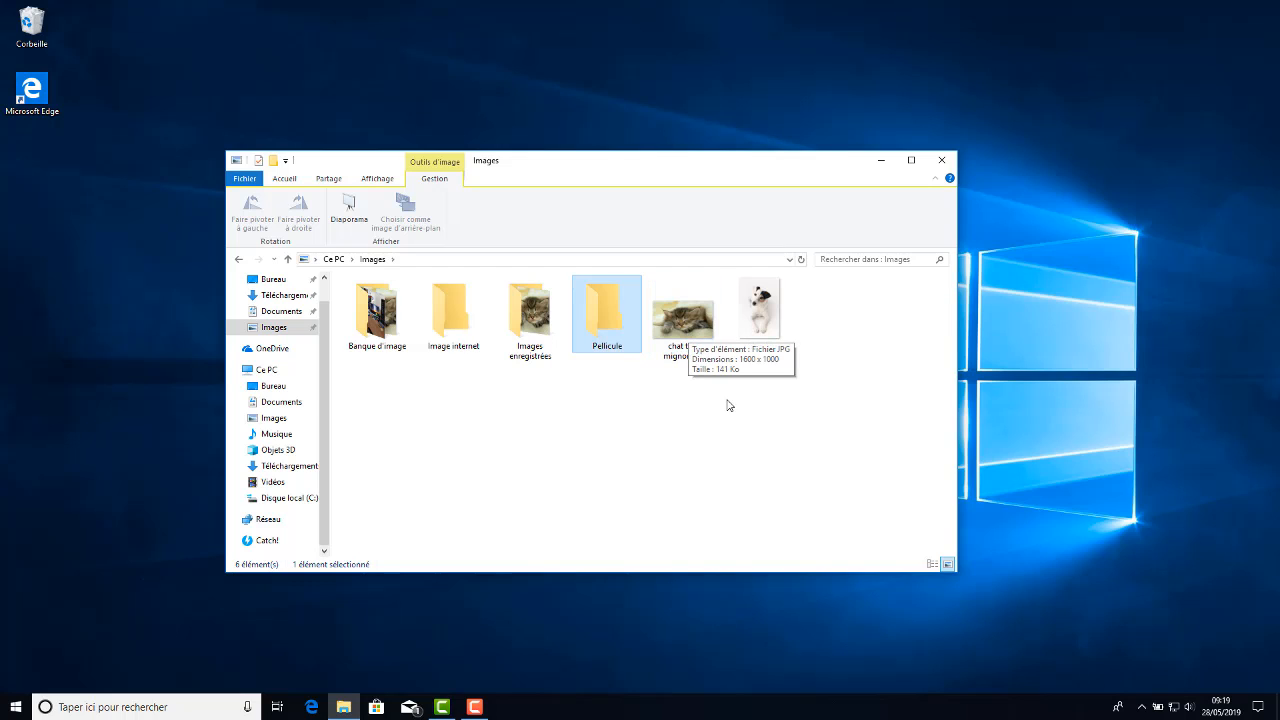
# Rotate the picture chien.jpg to the left, rotate it back to the right, and clear the selection
pyautogui.click(766, 303)
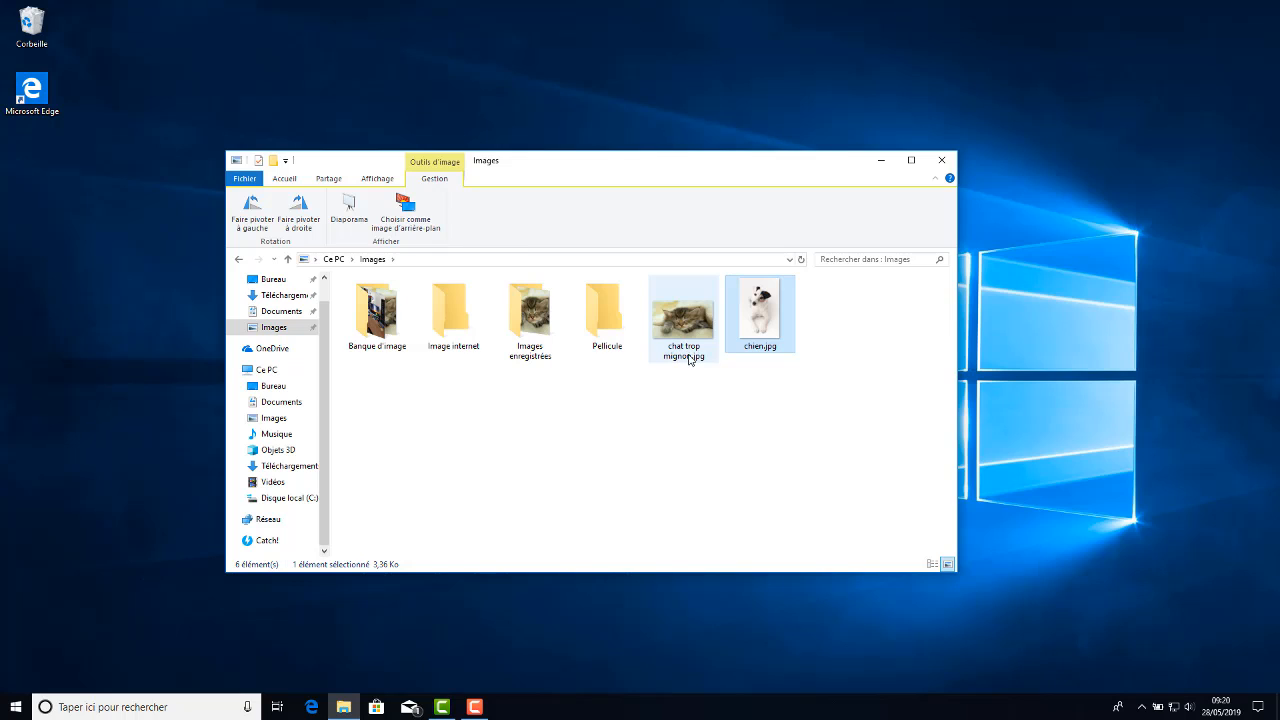
pyautogui.click(267, 220)
pyautogui.click(298, 213)
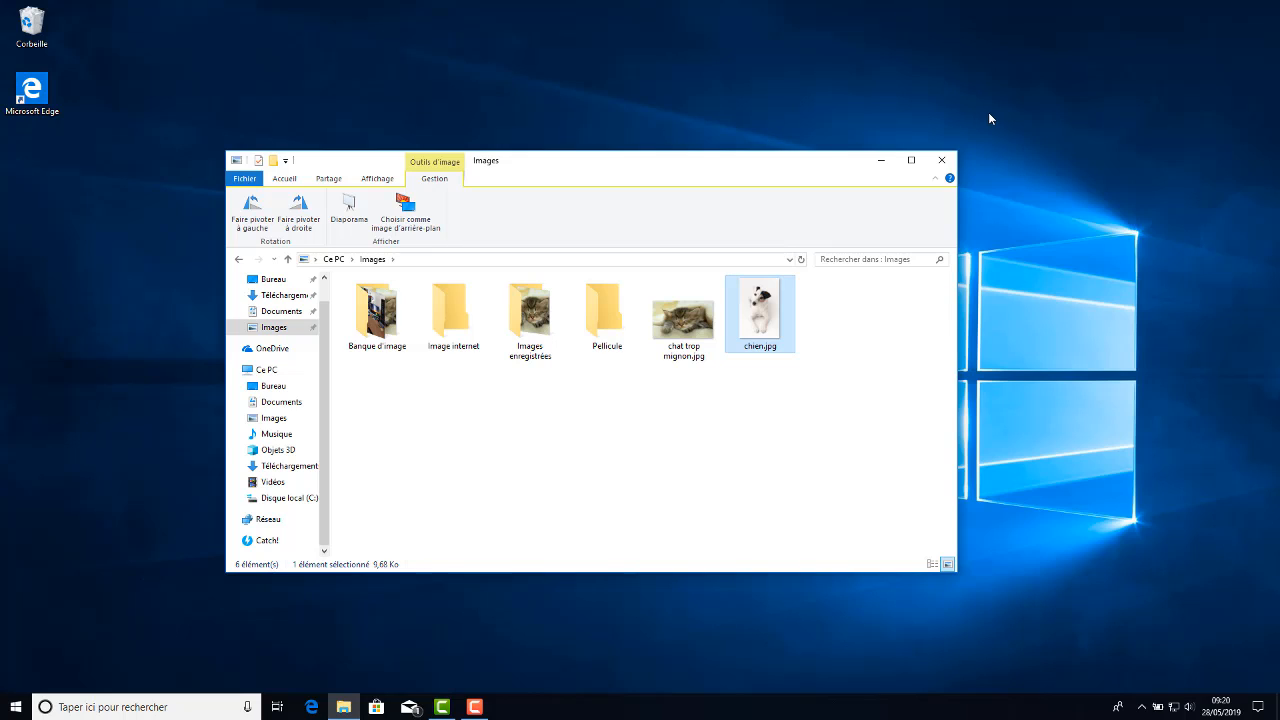
pyautogui.click(607, 453)
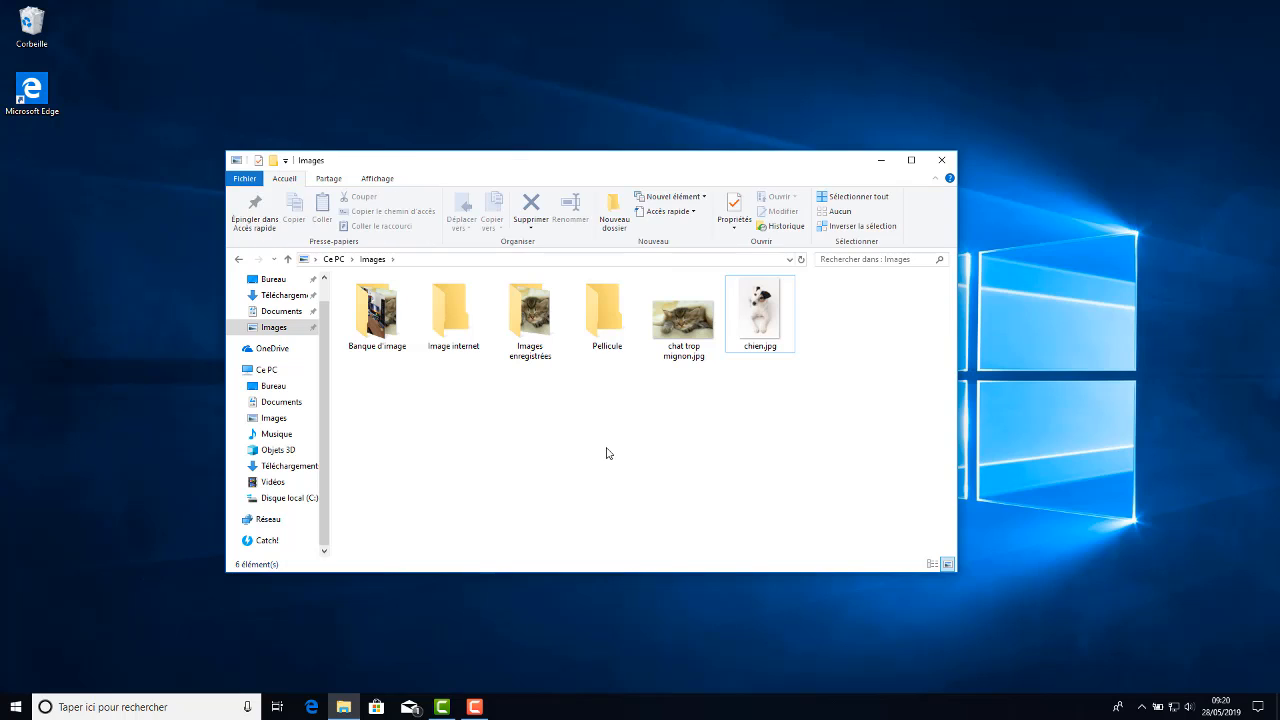